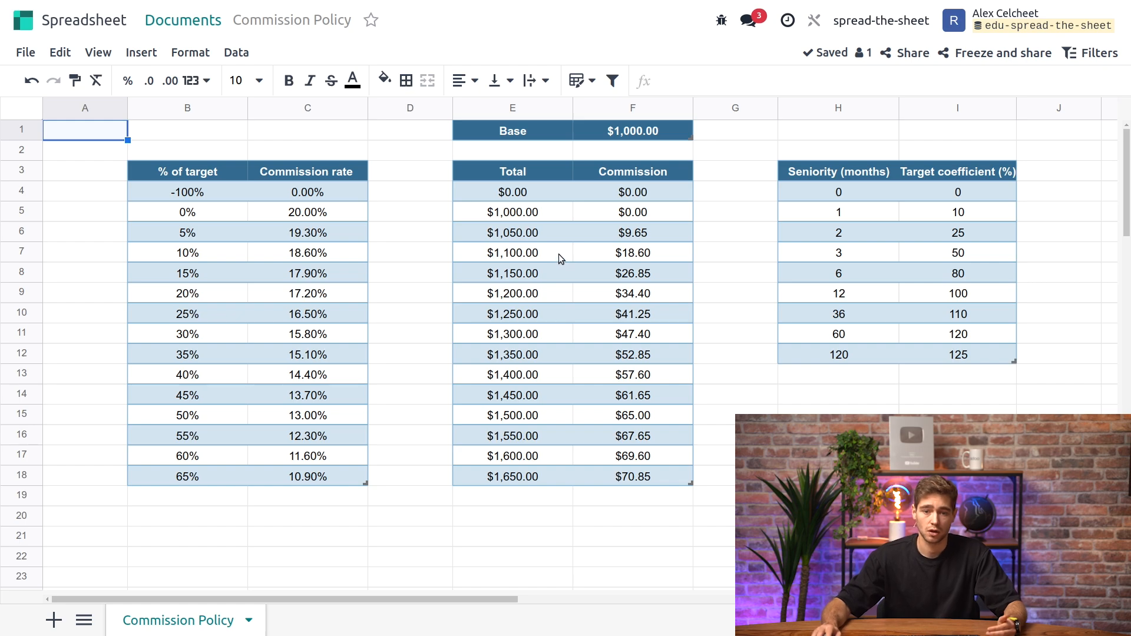
- Insert a column chart of Commission by Total from the table in E3:F18 and move it below its default position
left_click(547, 183)
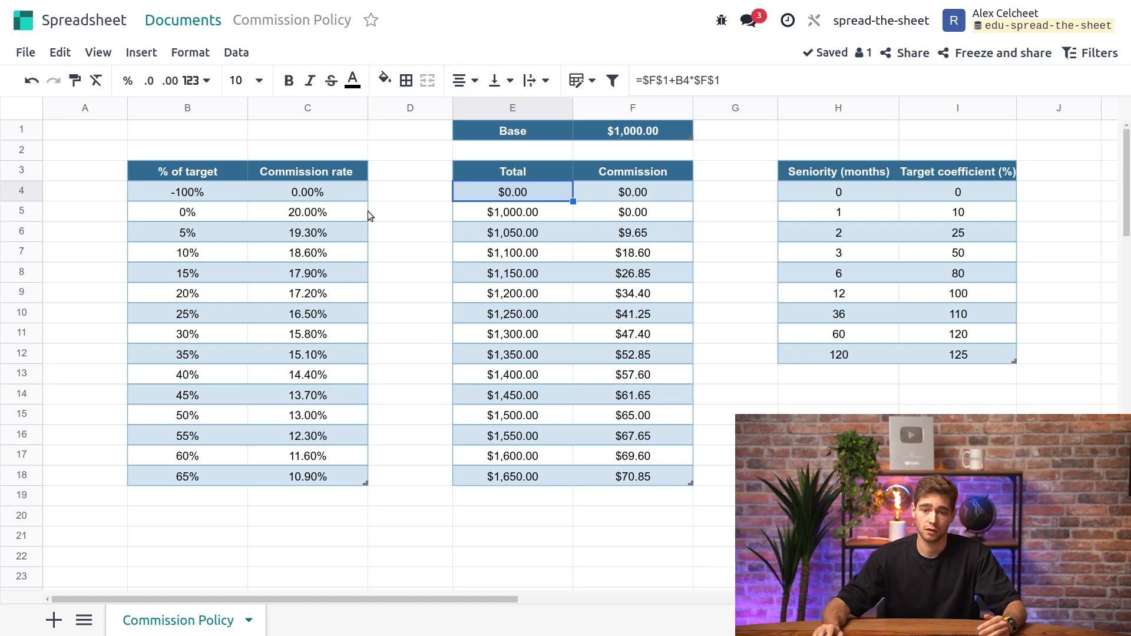
left_click(127, 52)
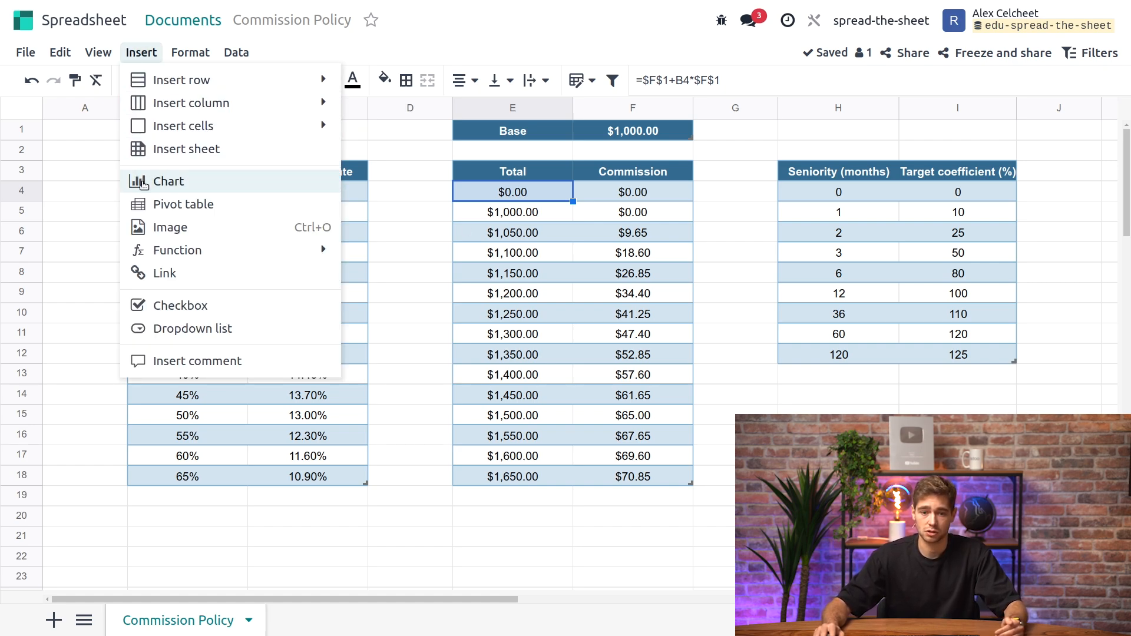
left_click(197, 179)
left_click_drag(570, 246, 353, 400)
scroll(566, 339, "down", 2)
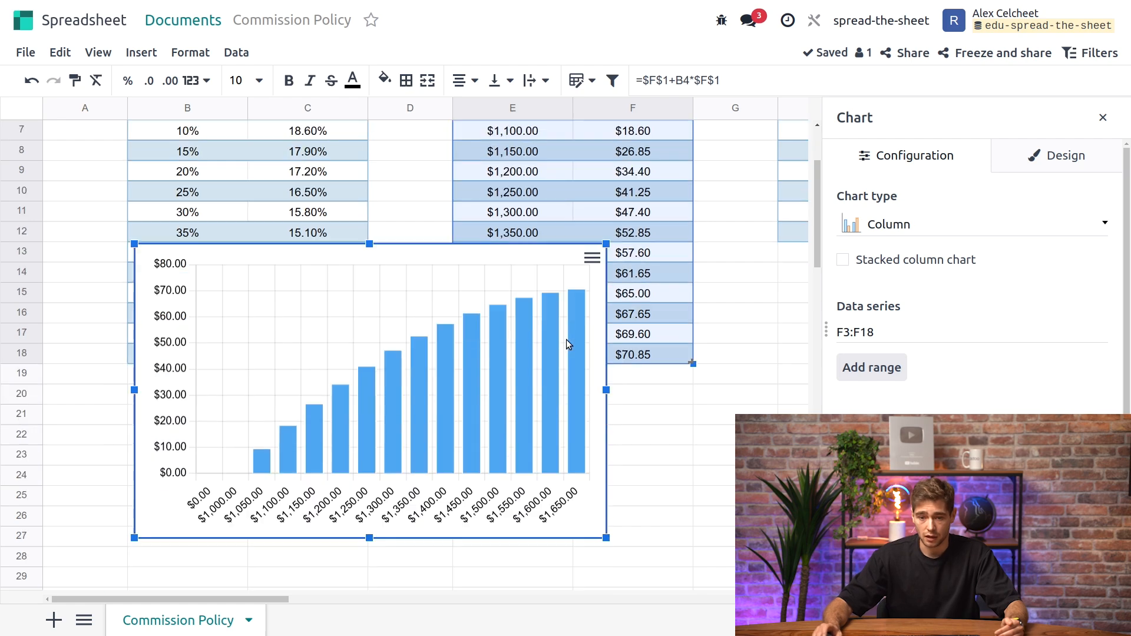
- Widen the commission chart and move it down to the empty rows below the tables
left_click(454, 233)
left_click_drag(419, 258, 431, 315)
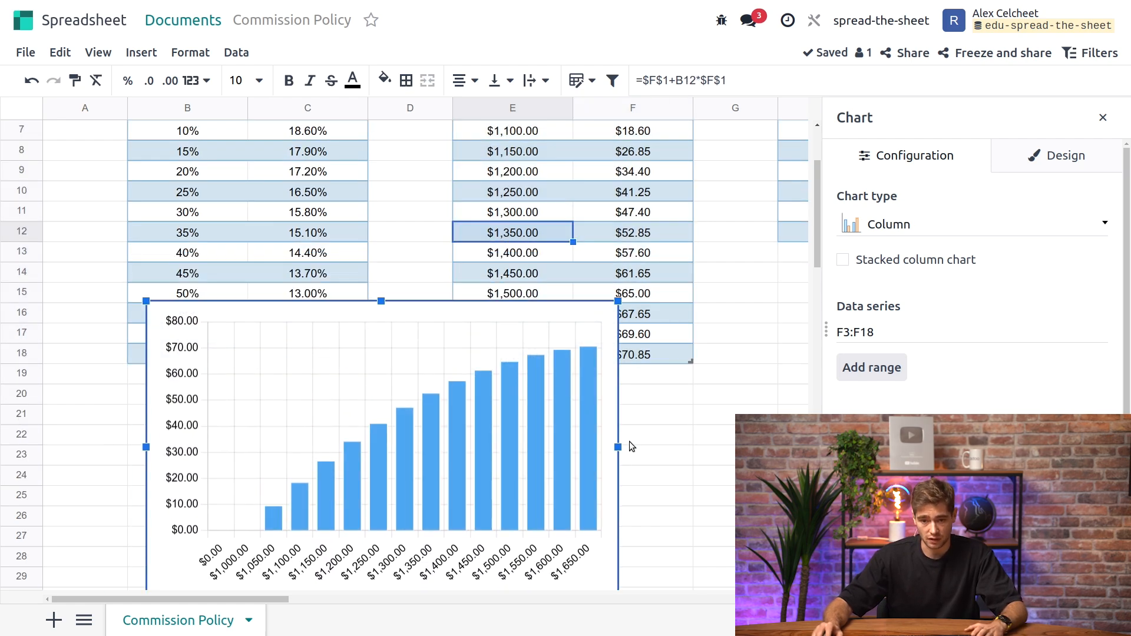
left_click_drag(618, 447, 728, 447)
left_click_drag(492, 323, 459, 405)
scroll(620, 340, "down", 3)
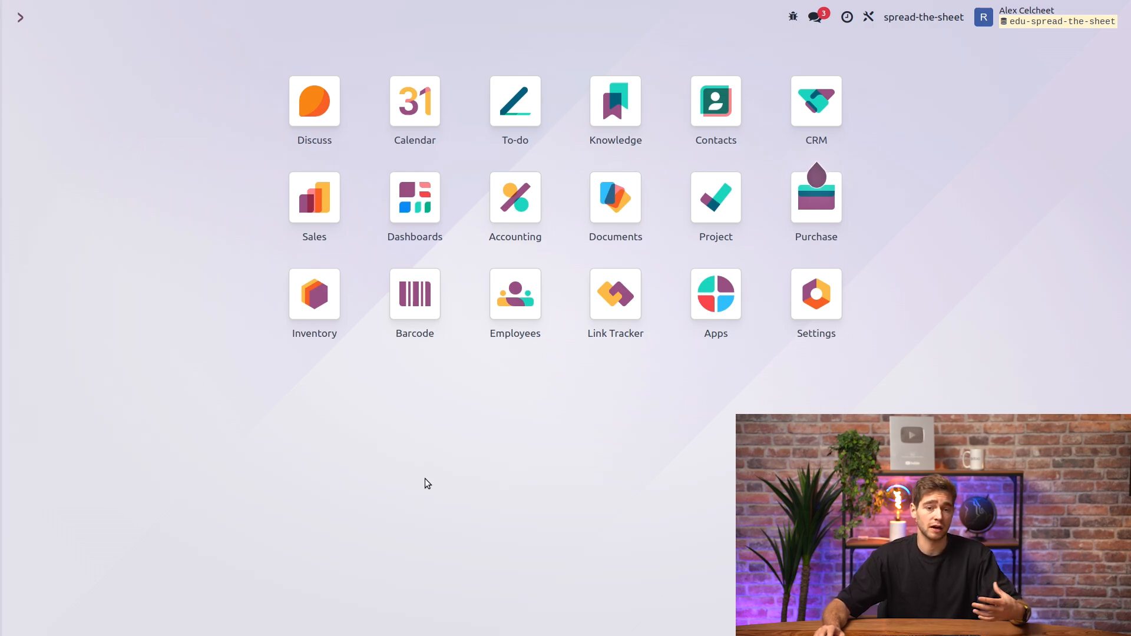
- Open the sales analysis report in the Sales app and display it as a pivot table
left_click(337, 208)
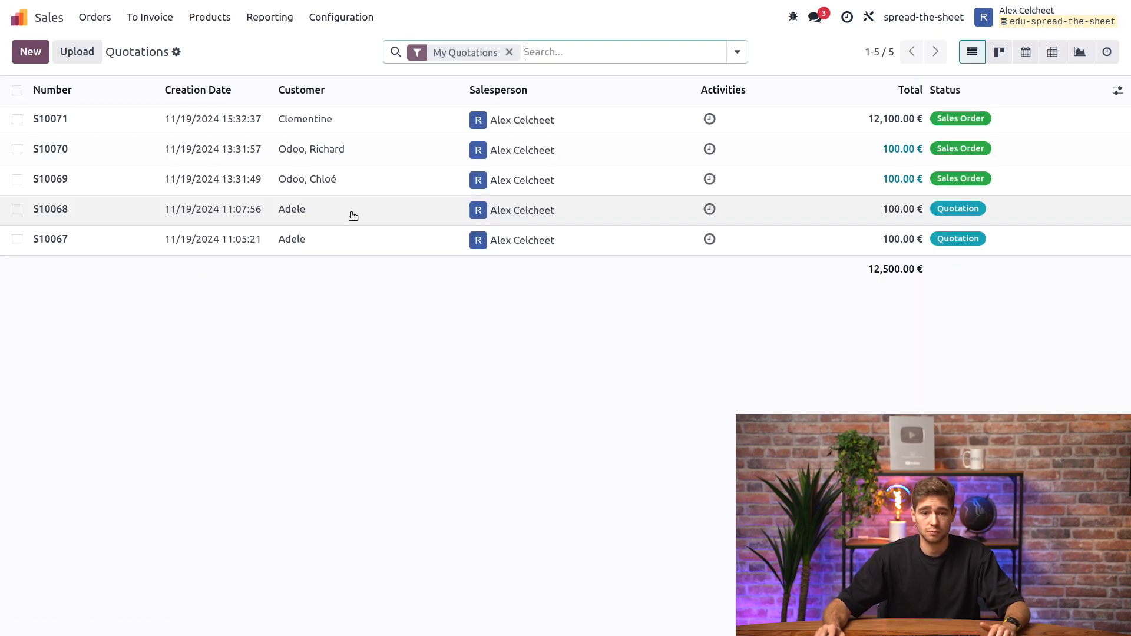
left_click(259, 16)
left_click(269, 46)
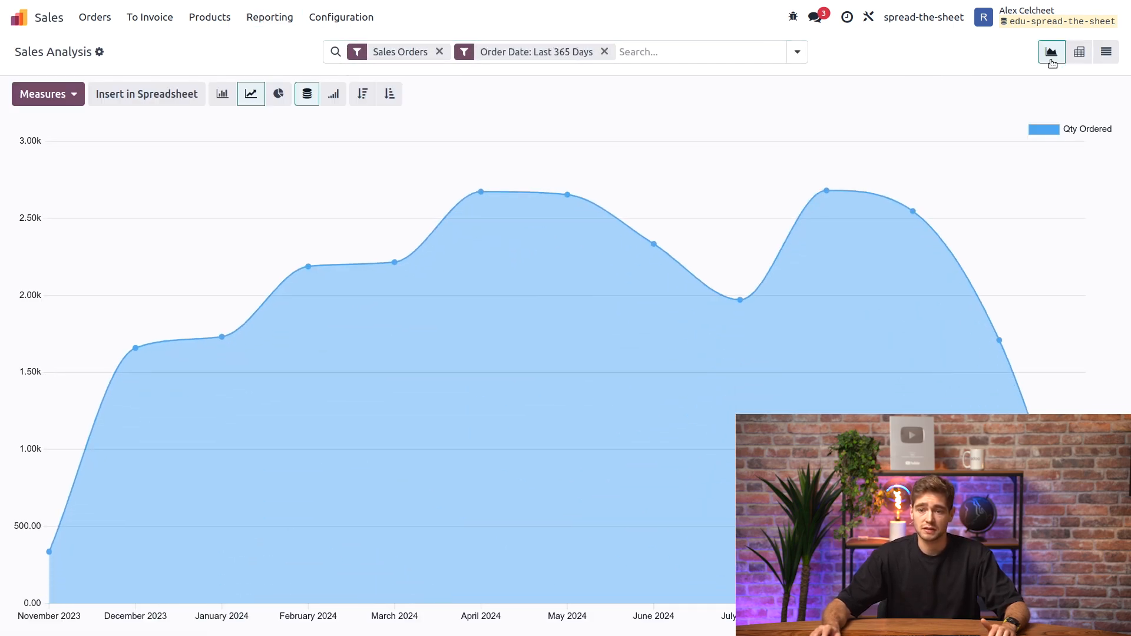
left_click(1078, 51)
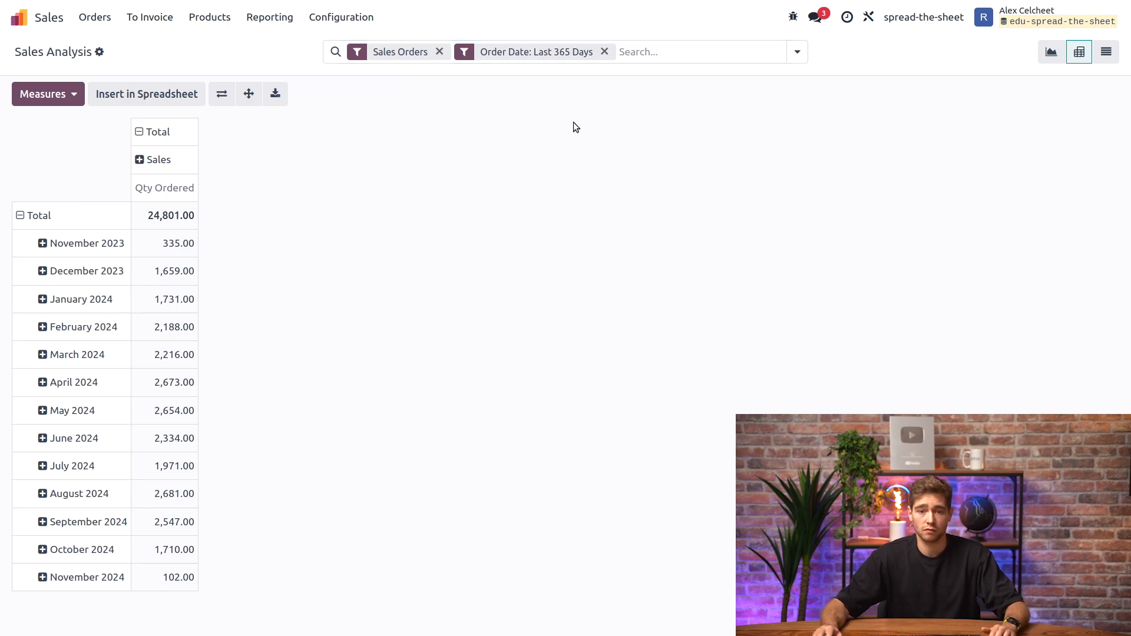
- Remove the last 365 days order date filter and clear the pivot's row and column groupings
left_click(604, 52)
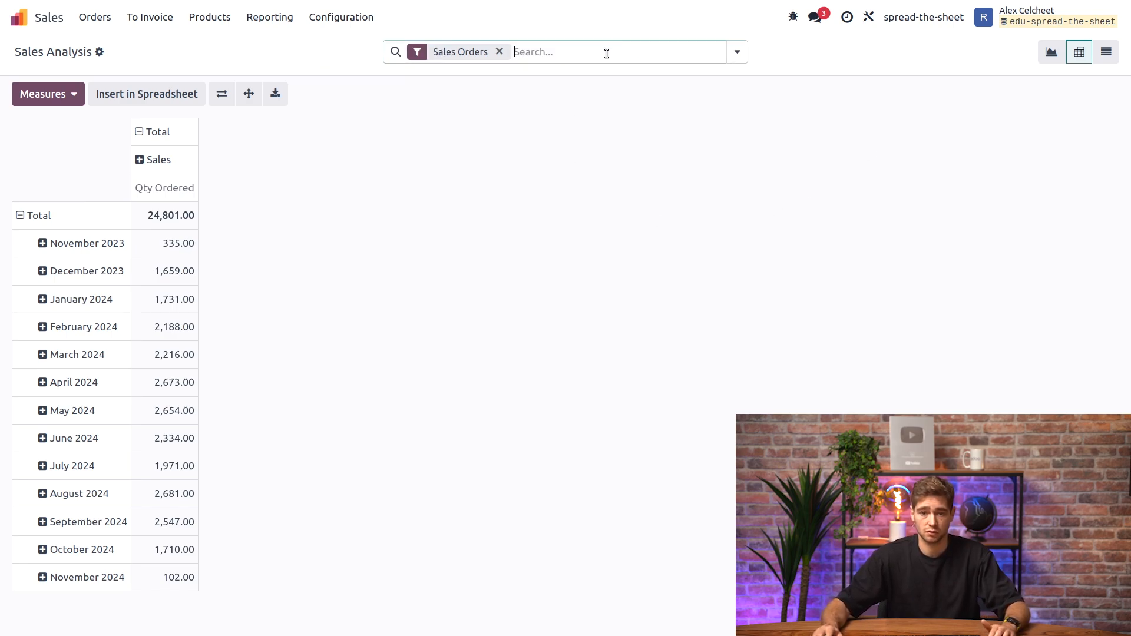
left_click(30, 215)
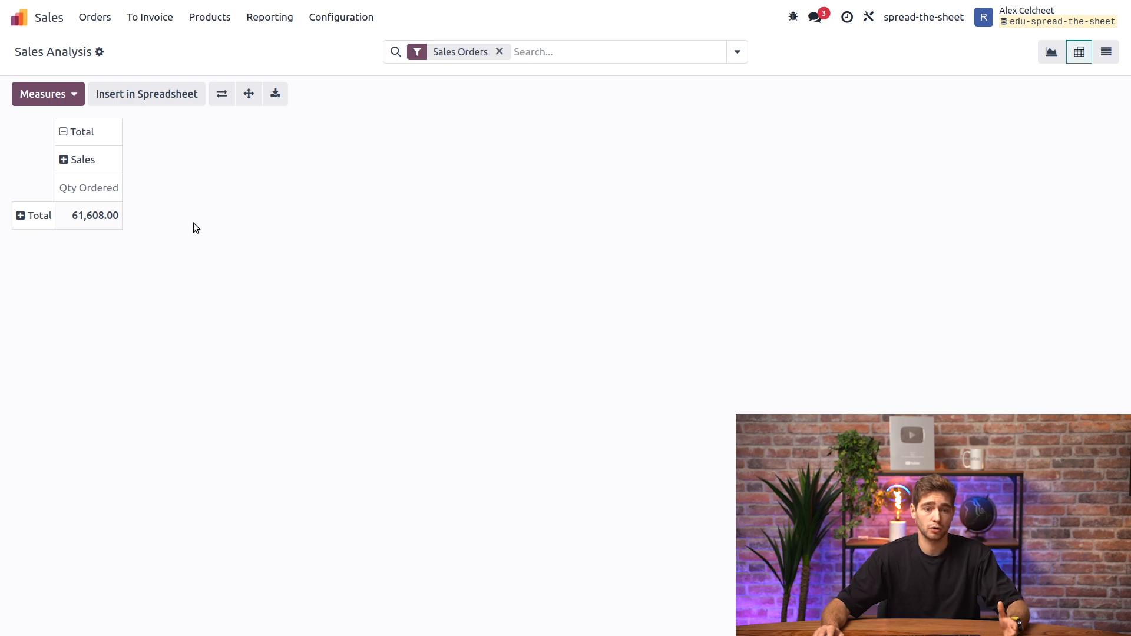
left_click(64, 132)
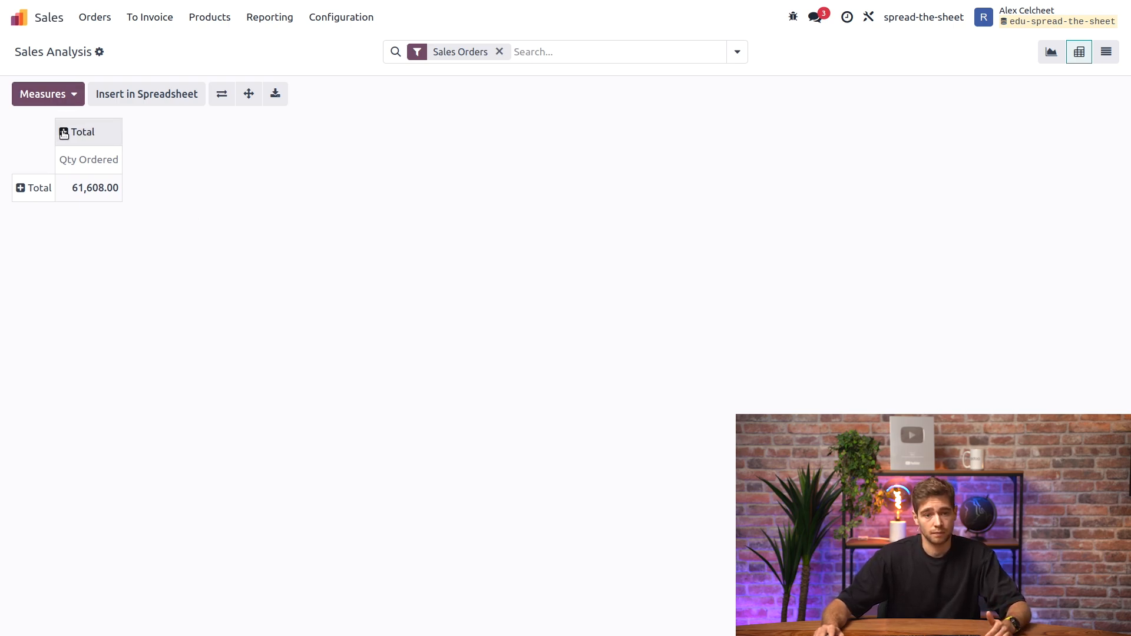
- Group the pivot's columns by order date quarter
left_click(64, 133)
left_click(120, 356)
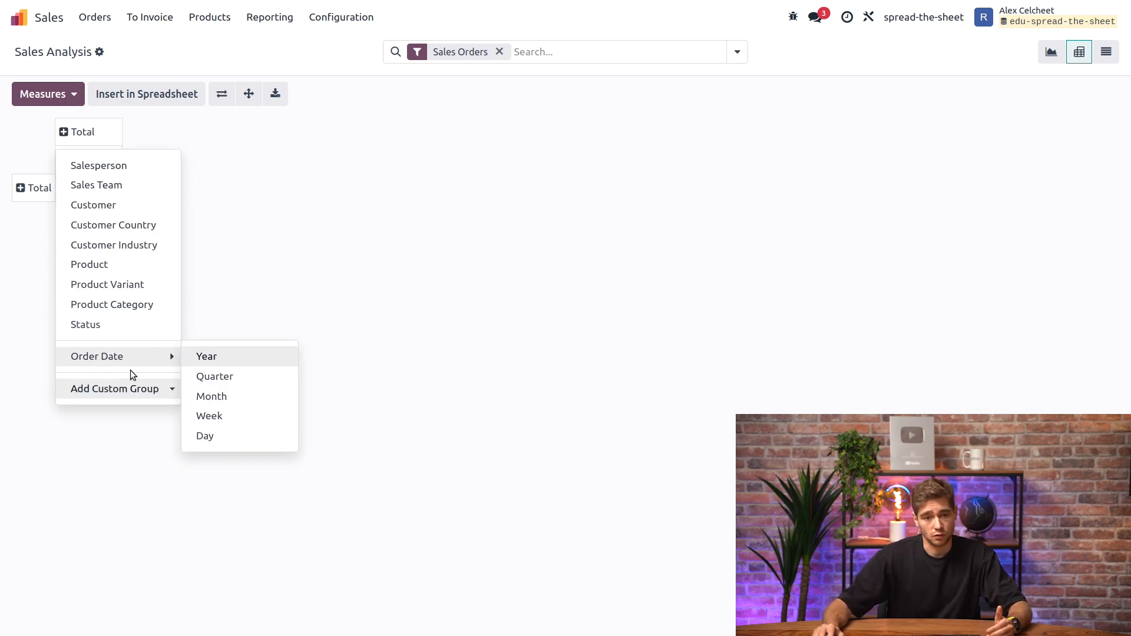
left_click(252, 377)
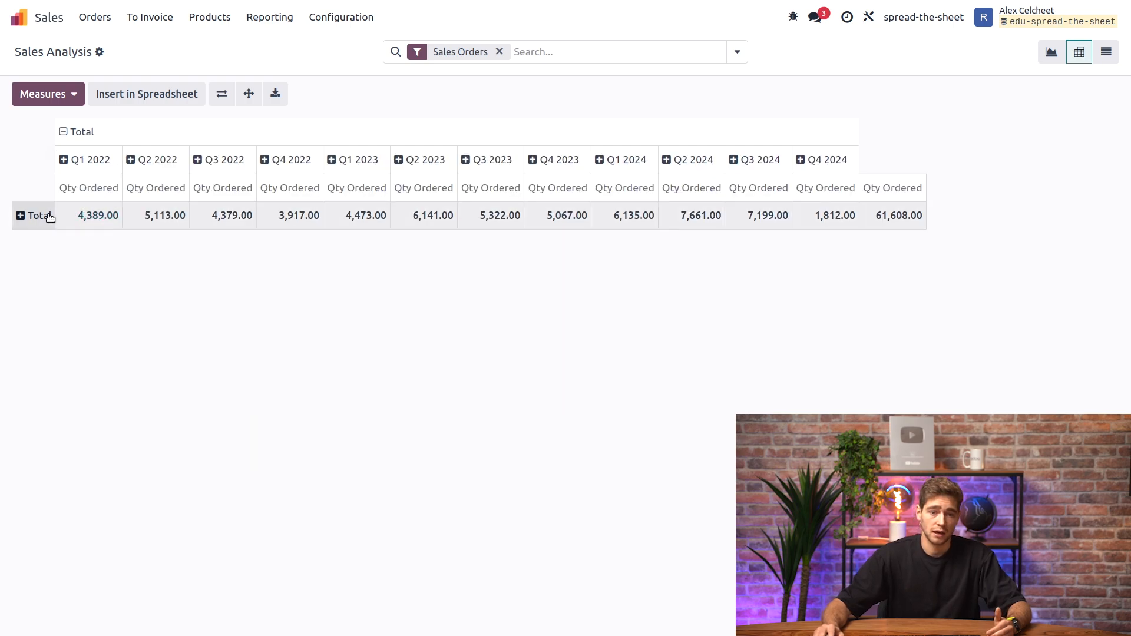
- Group the pivot's rows by Product Category and subdivide the categories by Salesperson, reviewing the full table
left_click(26, 215)
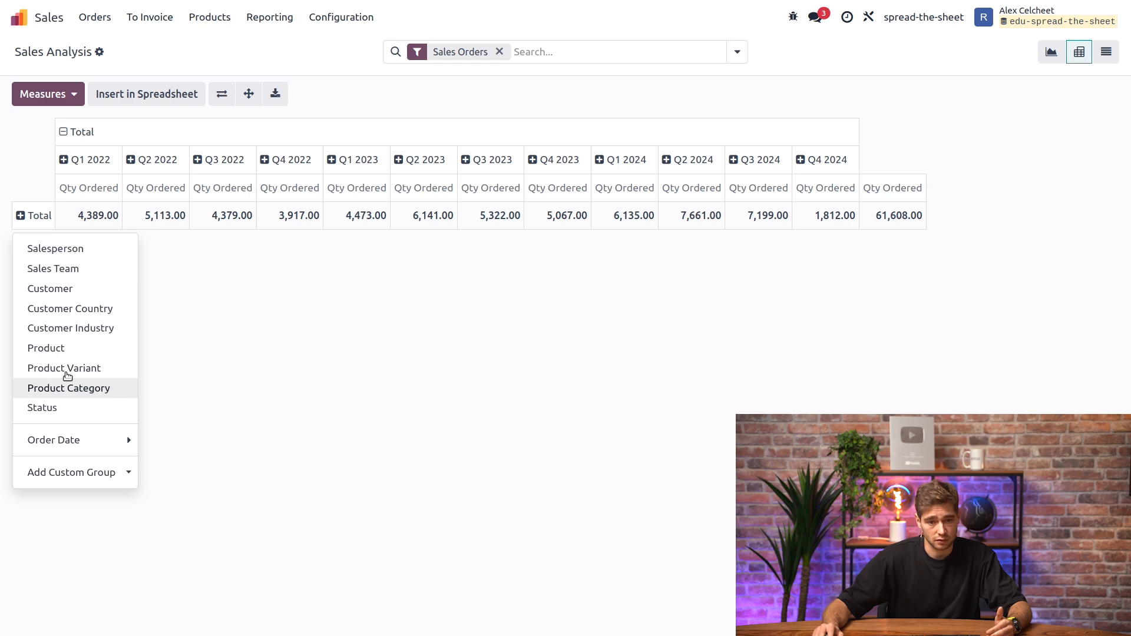
left_click(88, 389)
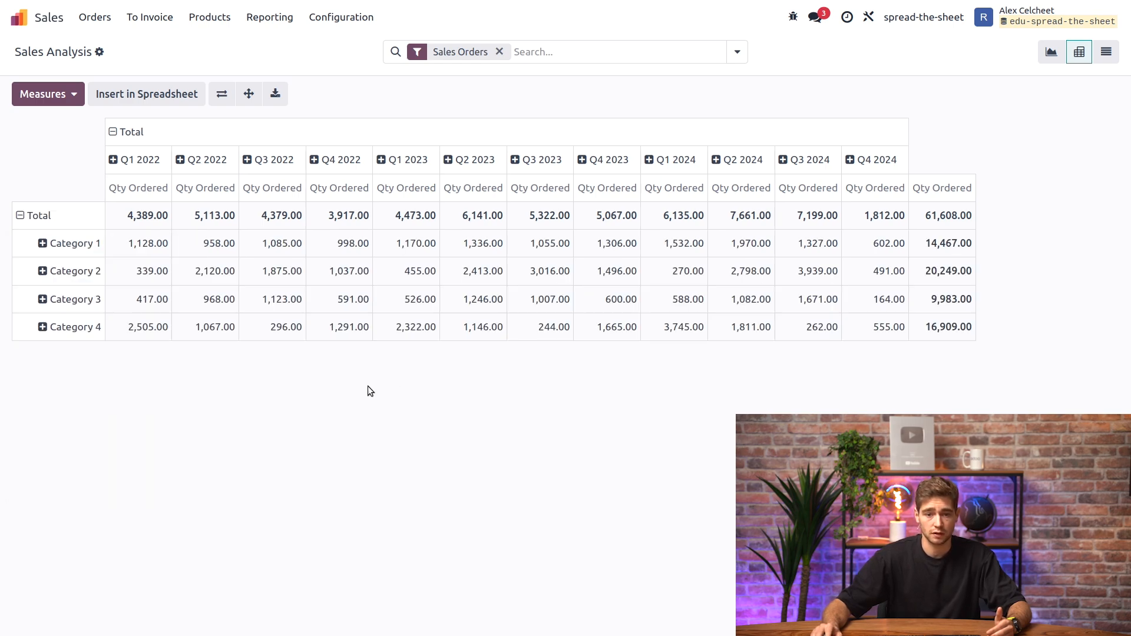
left_click(57, 243)
left_click(58, 283)
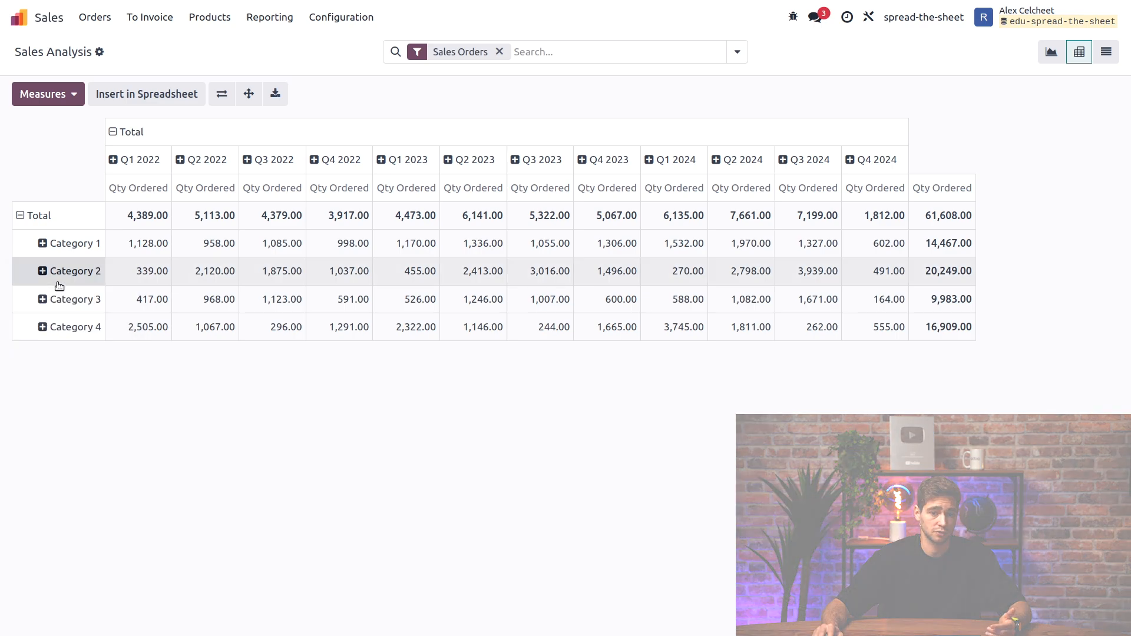
scroll(361, 393, "down", 5)
scroll(360, 393, "up", 5)
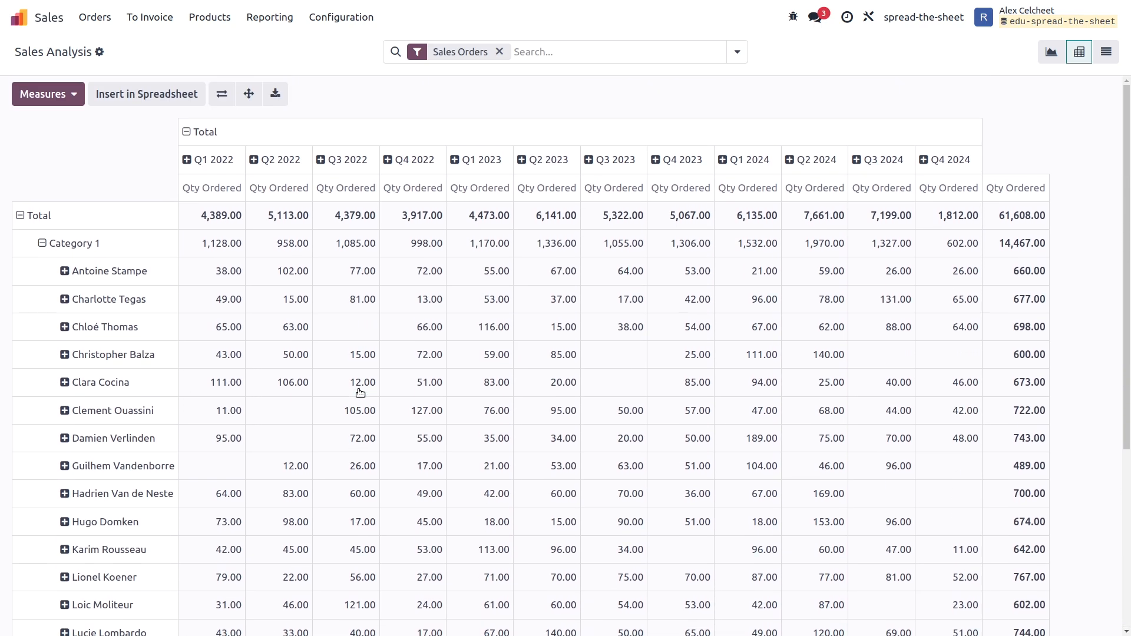
scroll(370, 181, "down", 15)
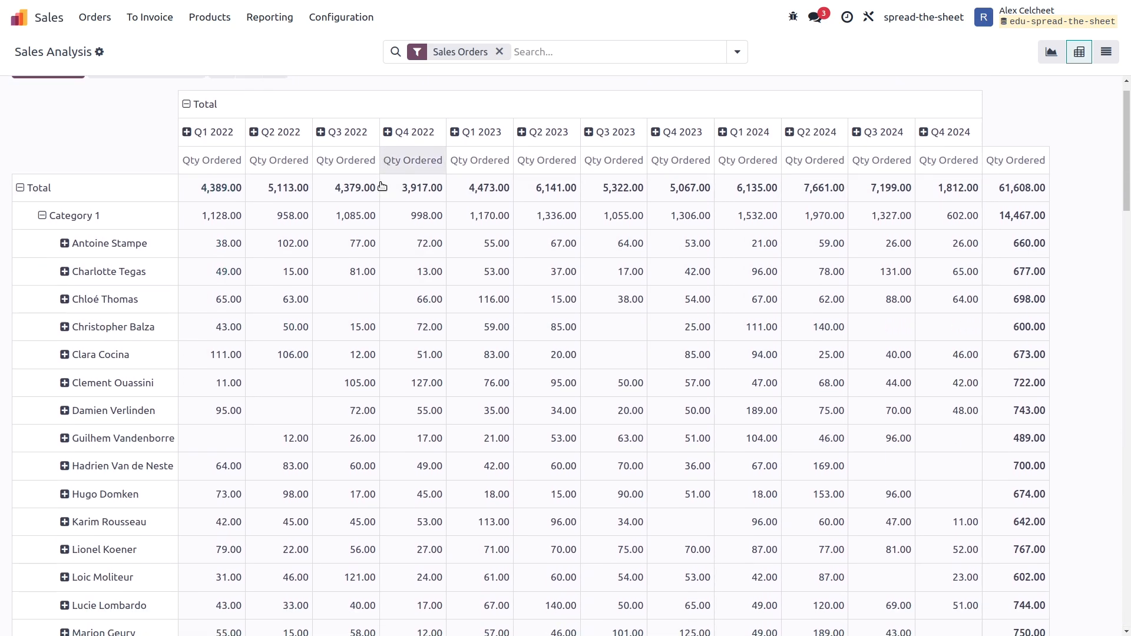
scroll(380, 203, "down", 7)
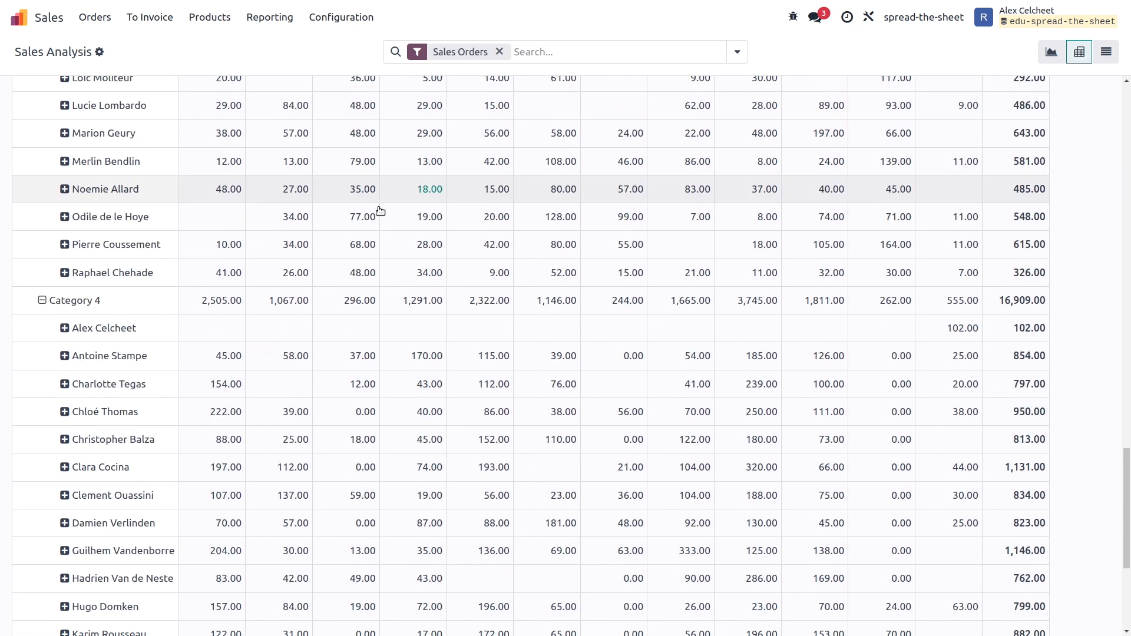
scroll(391, 294, "up", 20)
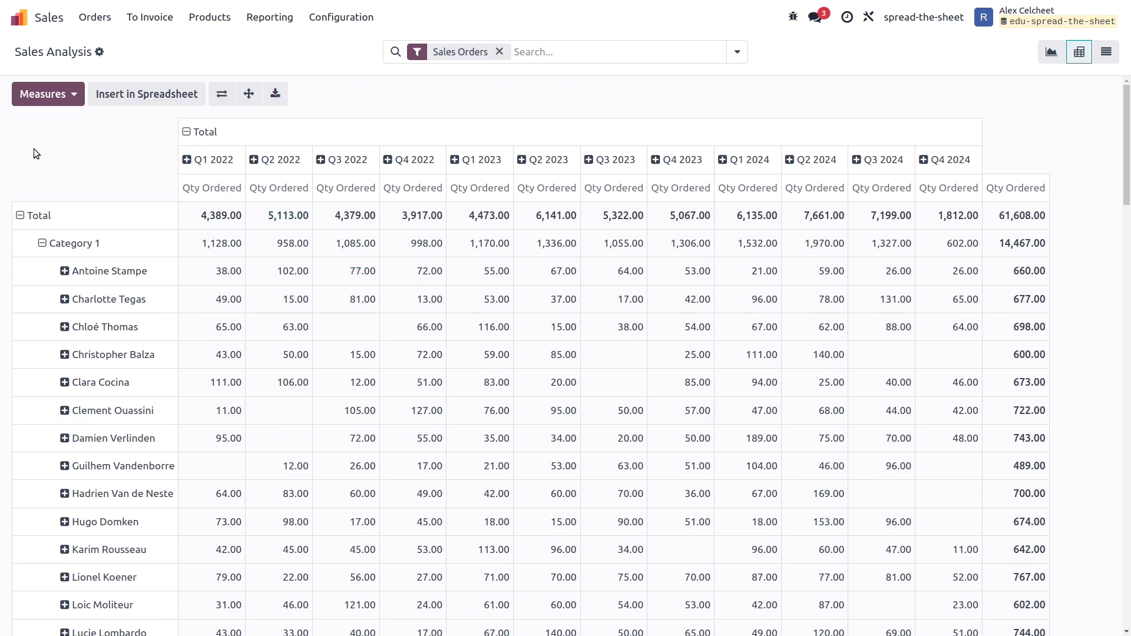
- Insert the pivot into the existing Commission Policy spreadsheet
left_click(146, 98)
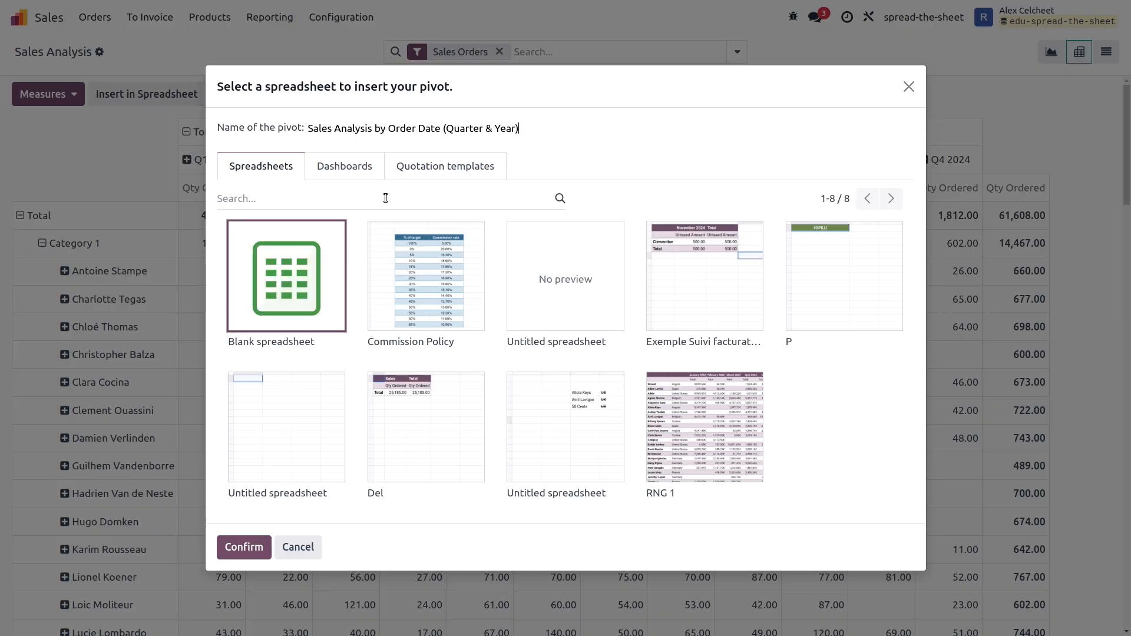
left_click(419, 283)
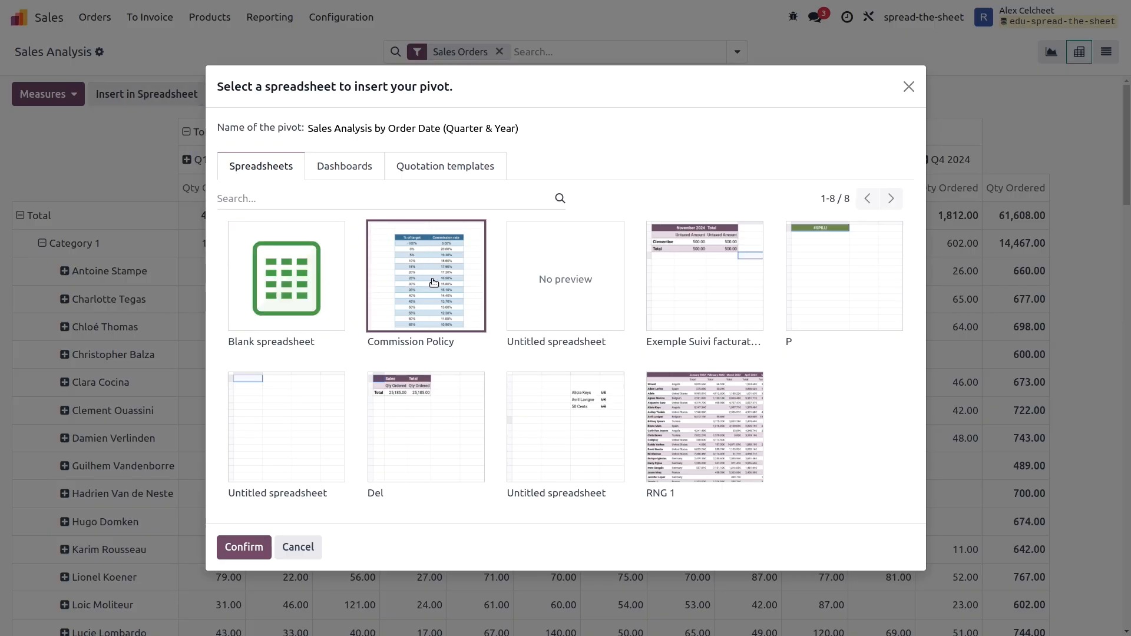
left_click(244, 547)
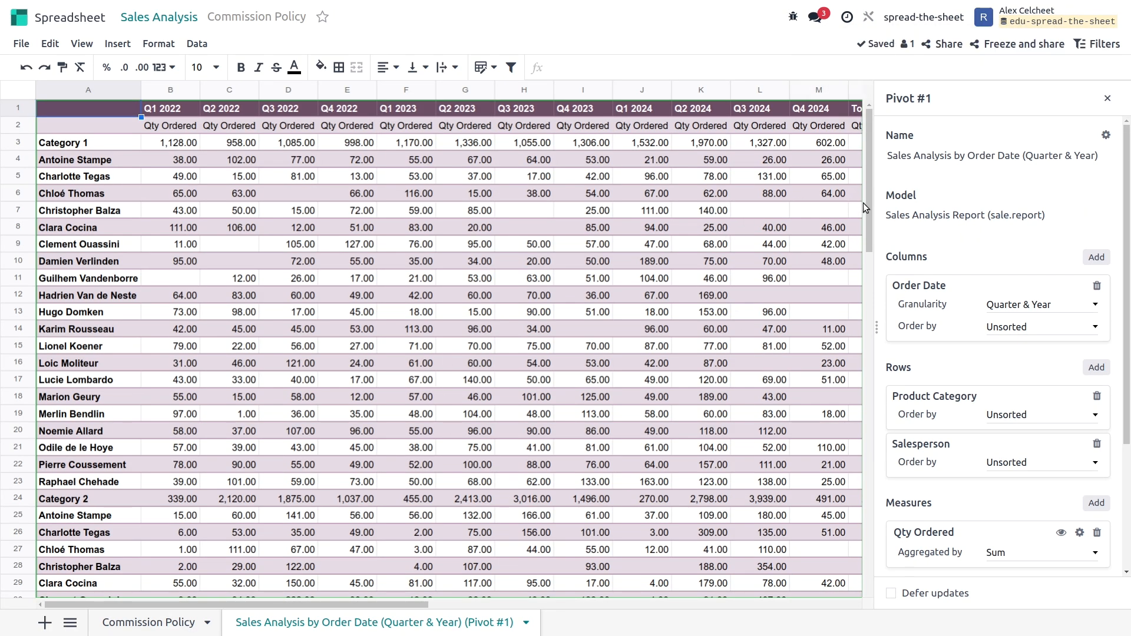
- Inspect the formula in cell B6 and add Total as a measure of the pivot
left_click(197, 195)
scroll(972, 407, "down", 3)
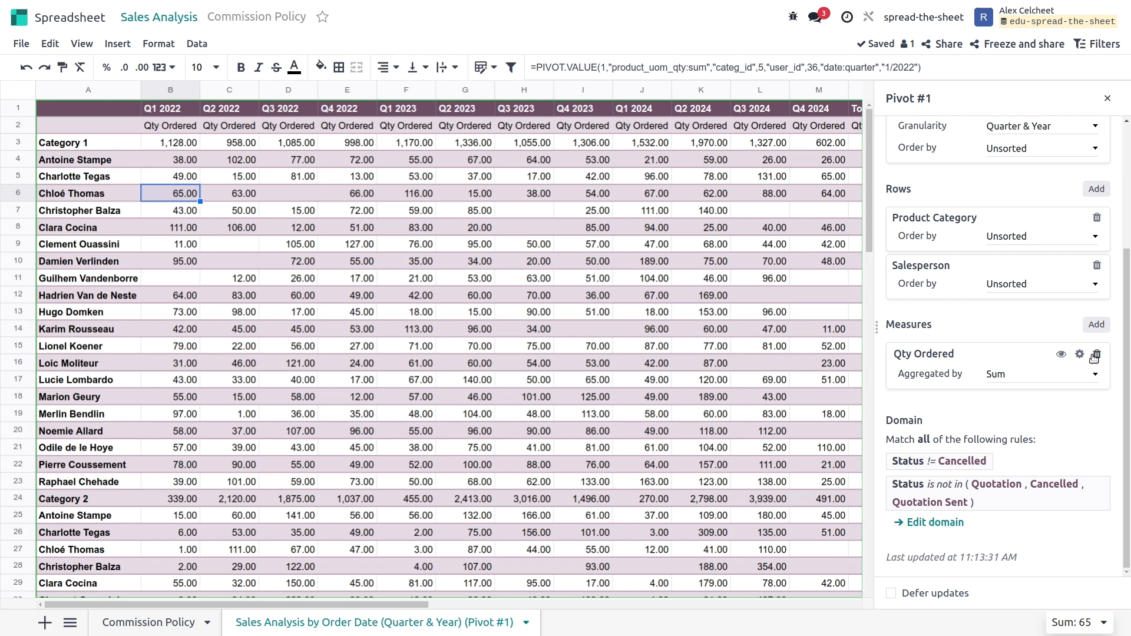
left_click(1096, 324)
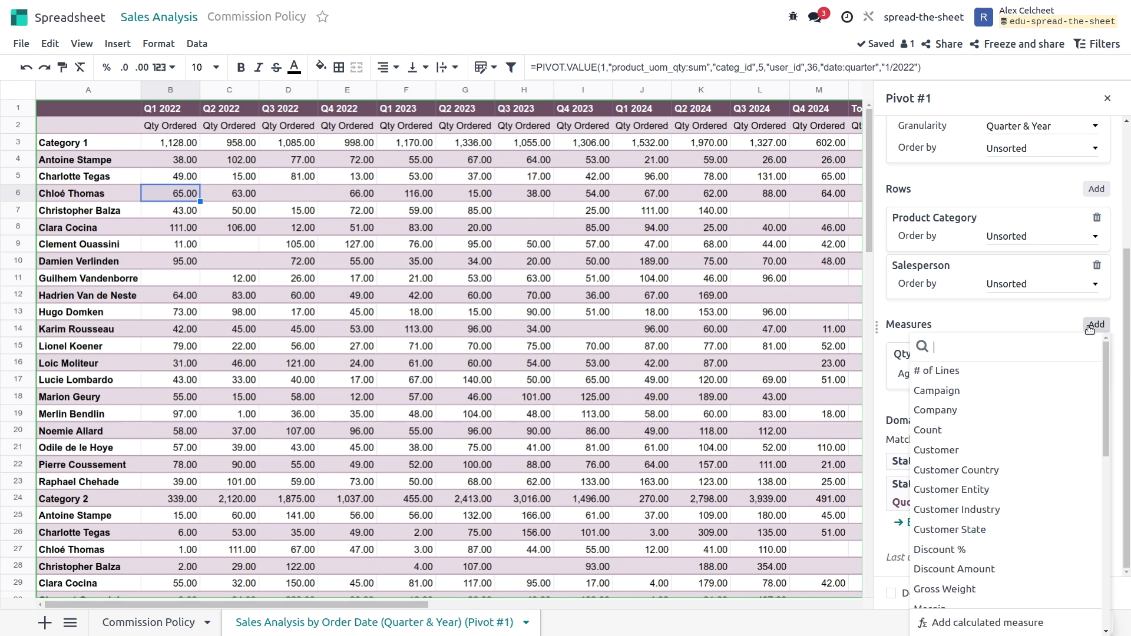
type("tot")
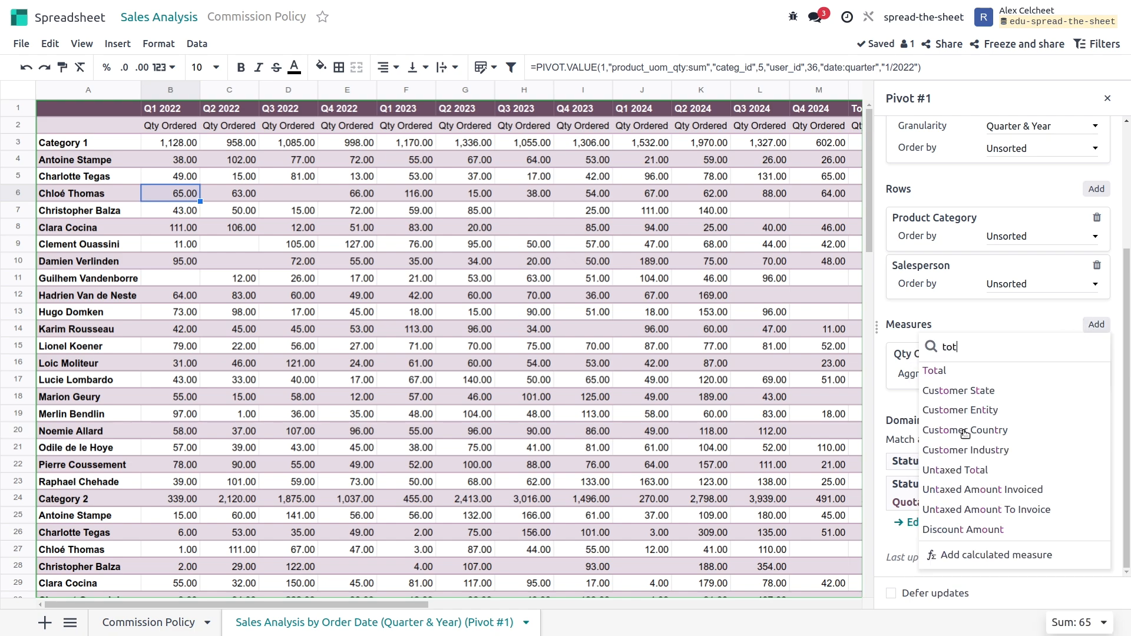
left_click(946, 373)
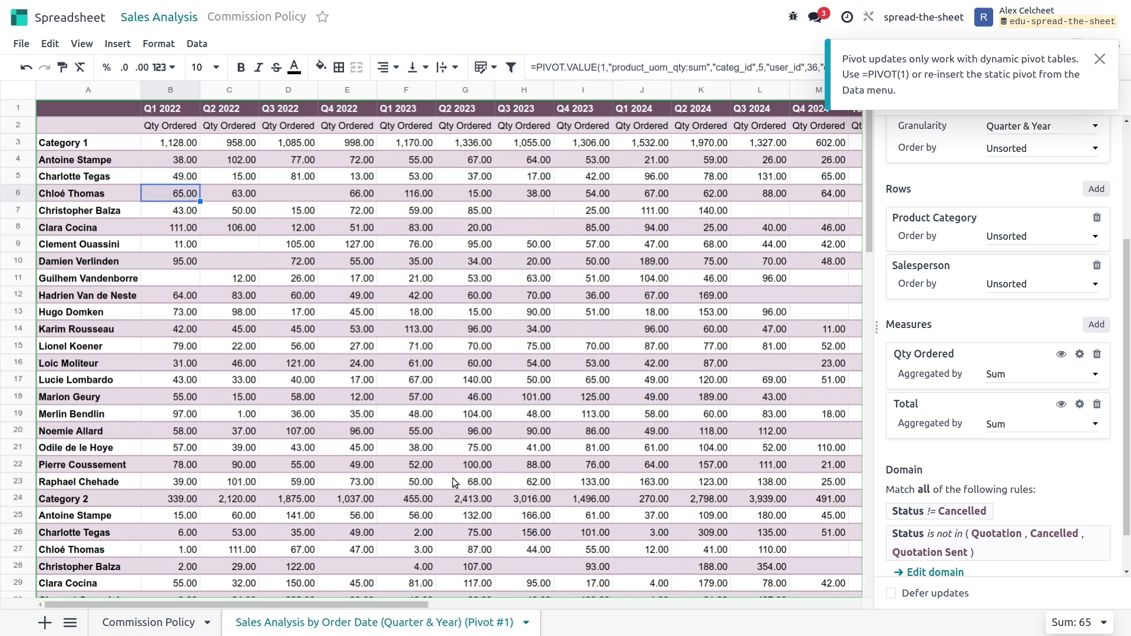
- Add a new sheet and enter =PIVOT(1) in cell A1 to build a dynamic pivot table
left_click(44, 625)
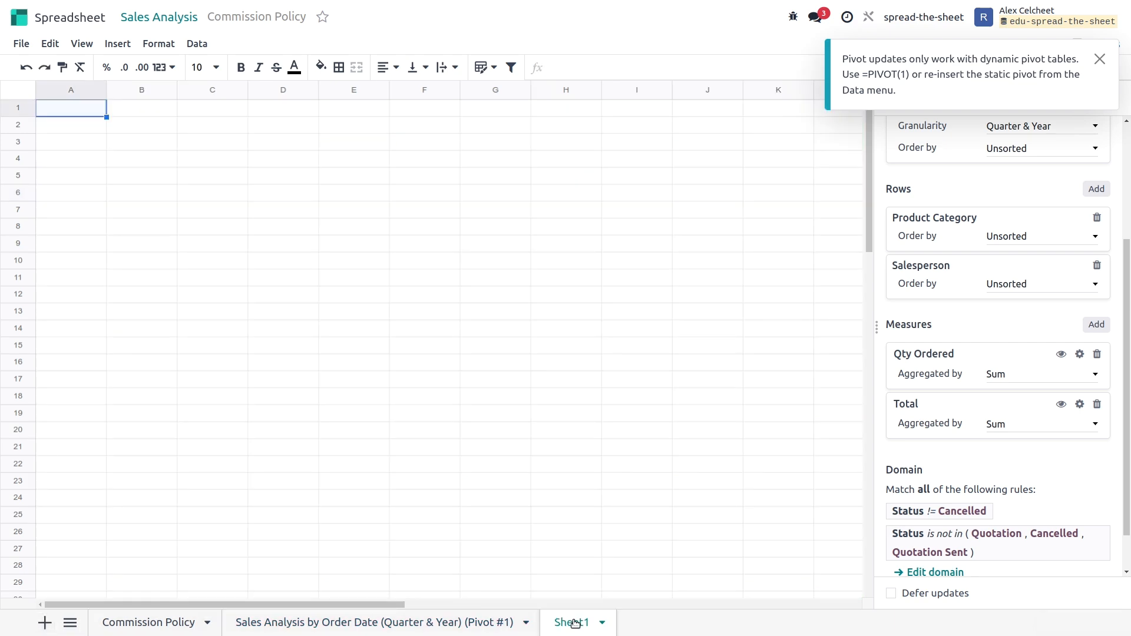
type("=")
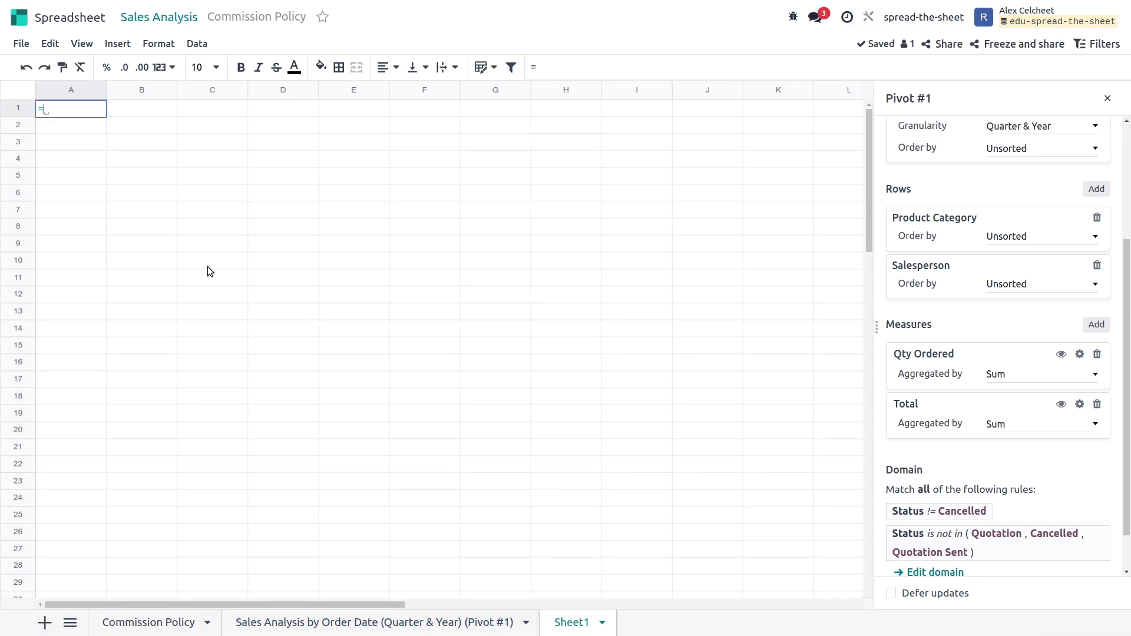
type("pivot")
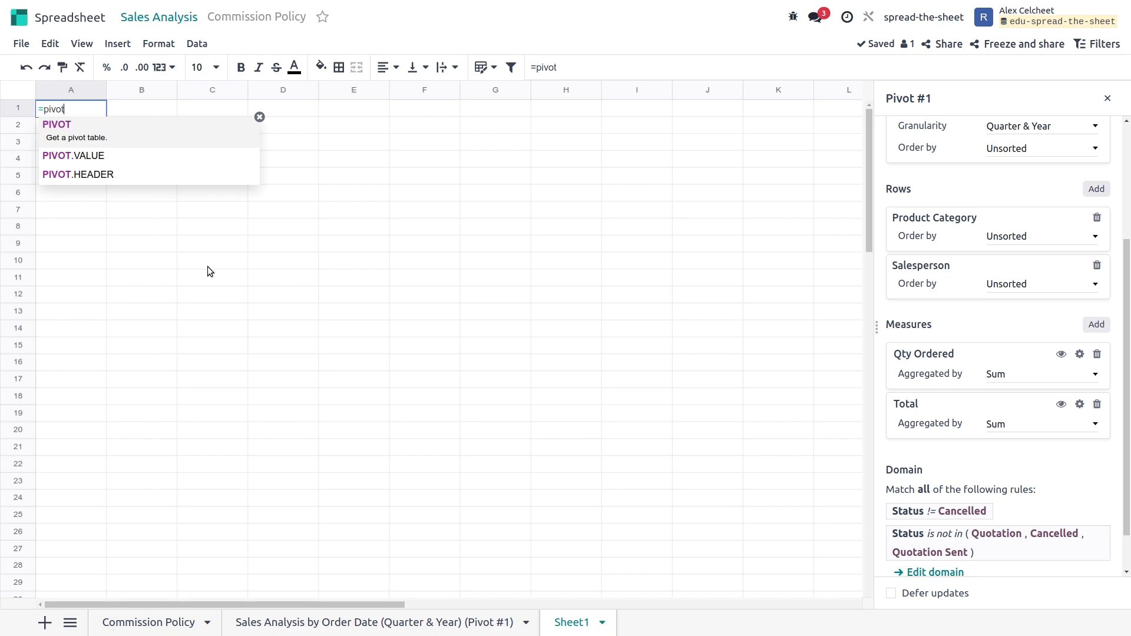
key("Tab")
type("1")
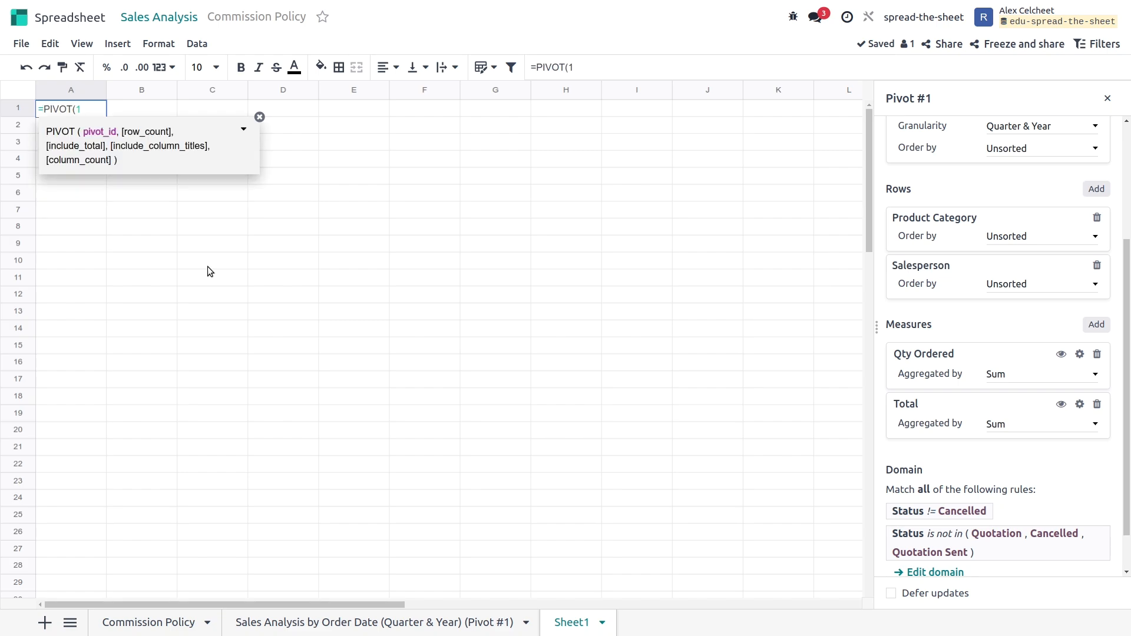
key("Return")
scroll(517, 350, "down", 2)
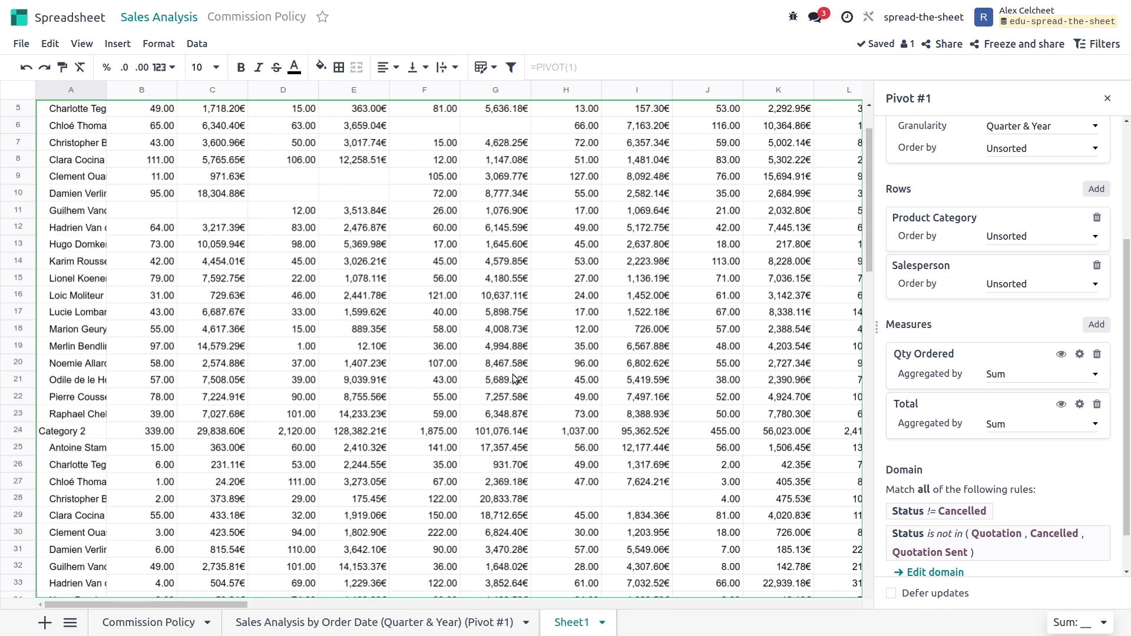
scroll(513, 377, "up", 2)
- Remove the Qty Ordered measure from the pivot so only Total is used
left_click(212, 209)
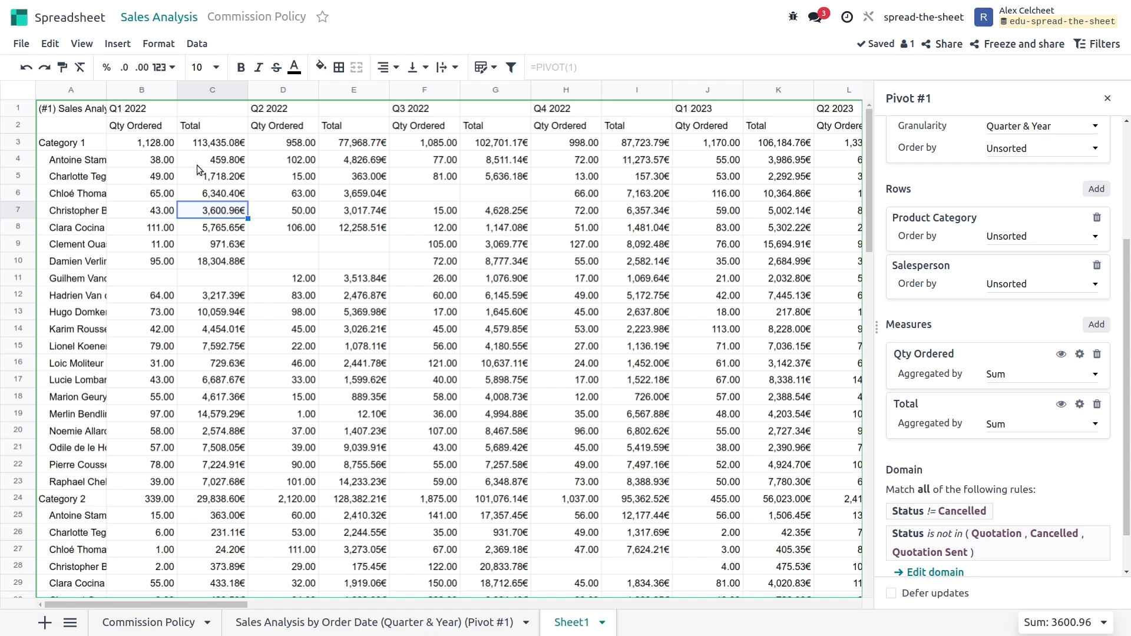
left_click(164, 181)
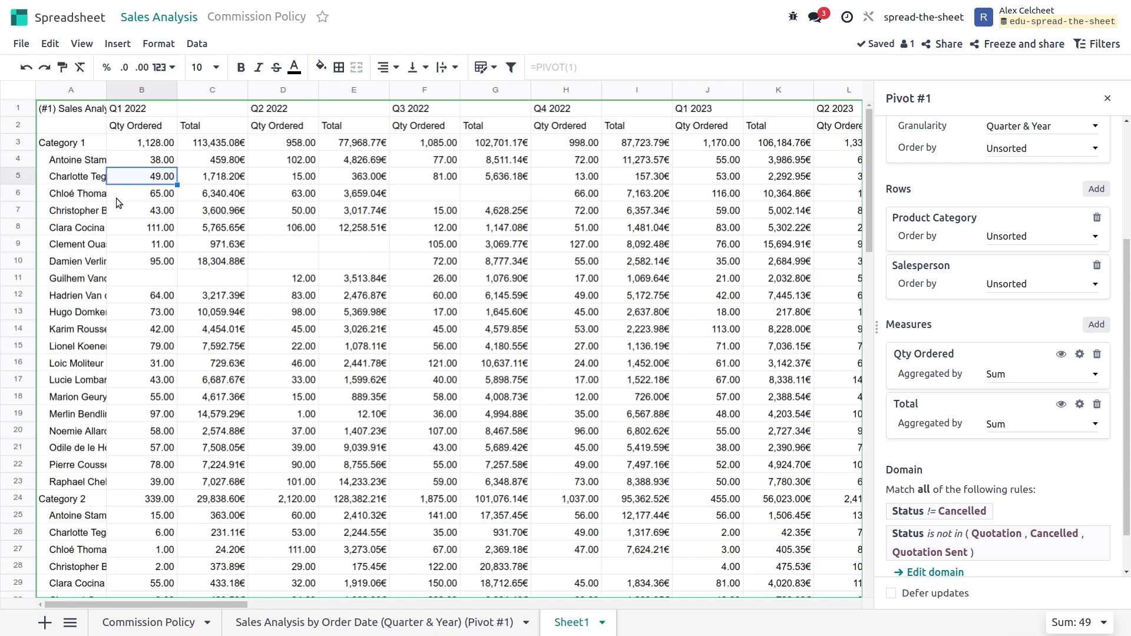
left_click(1097, 354)
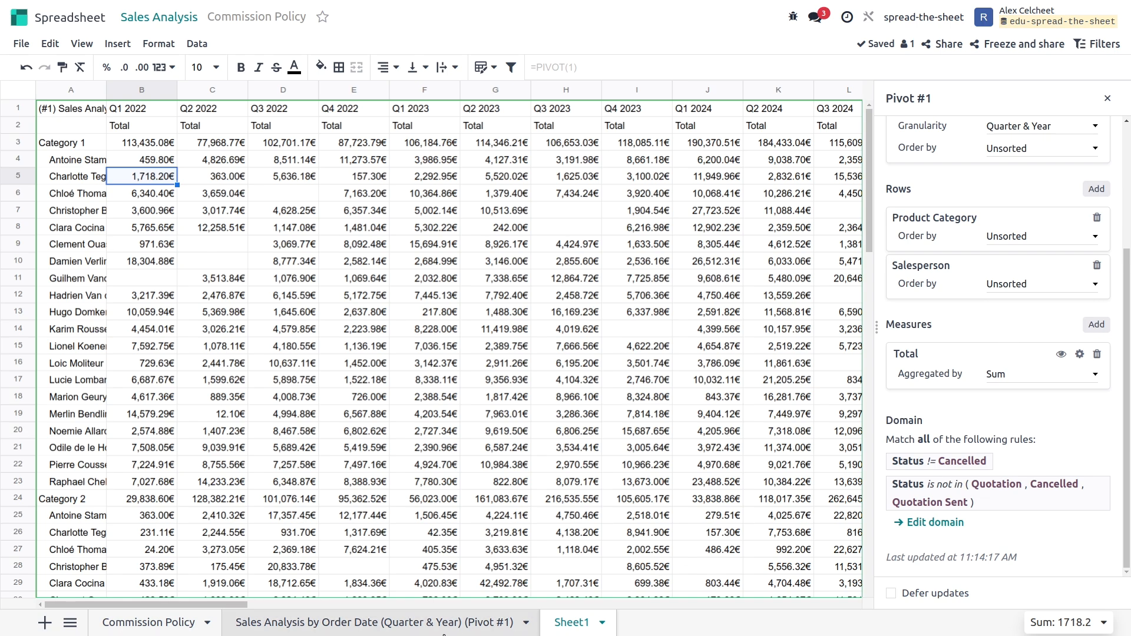
- Delete the sheet "Sales Analysis by Order Date (Quarter & Year) (Pivot #1)" that holds the static pivot
left_click(339, 618)
left_click(371, 624)
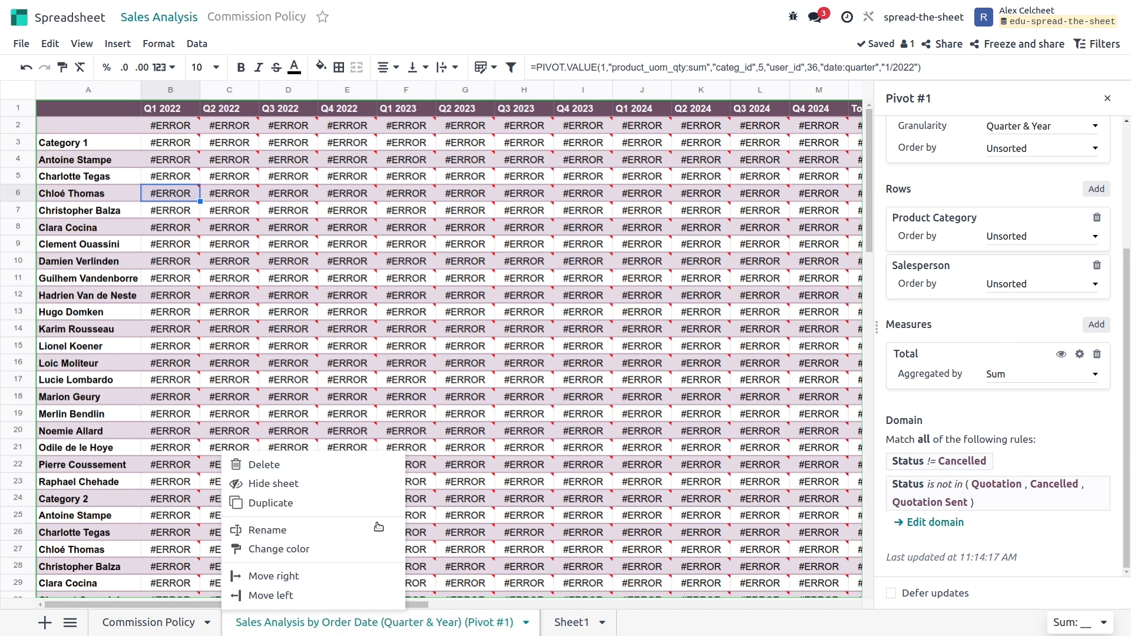
left_click(315, 470)
left_click(361, 361)
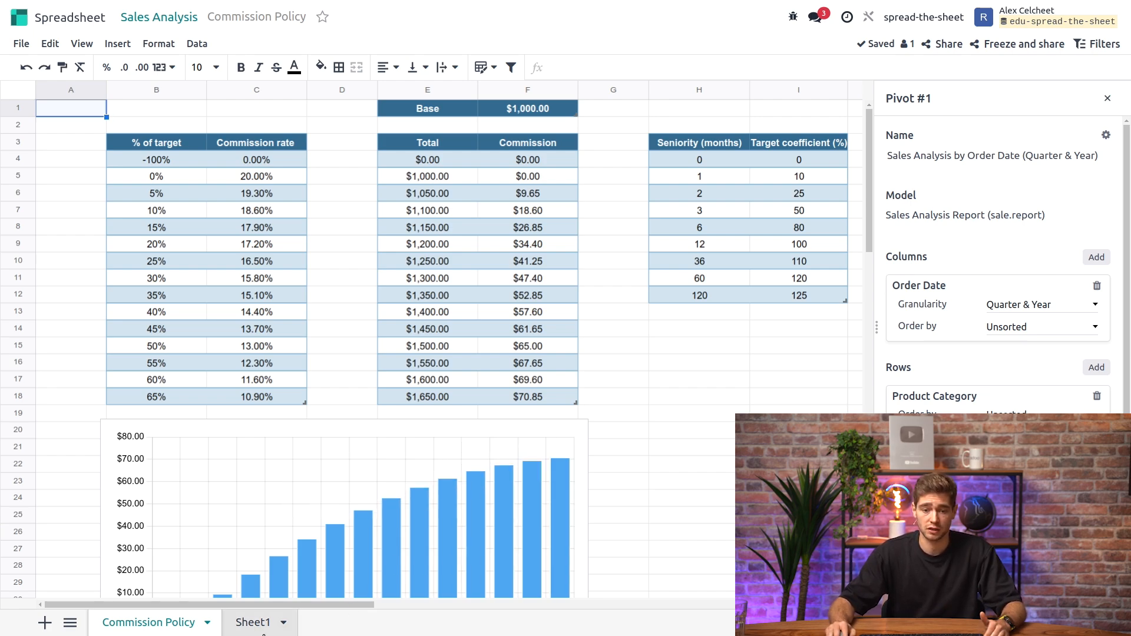
- On Sheet1, enter Category1 in A92 and Category2 in A93, and extend the series down to Category4 in A95
left_click(250, 625)
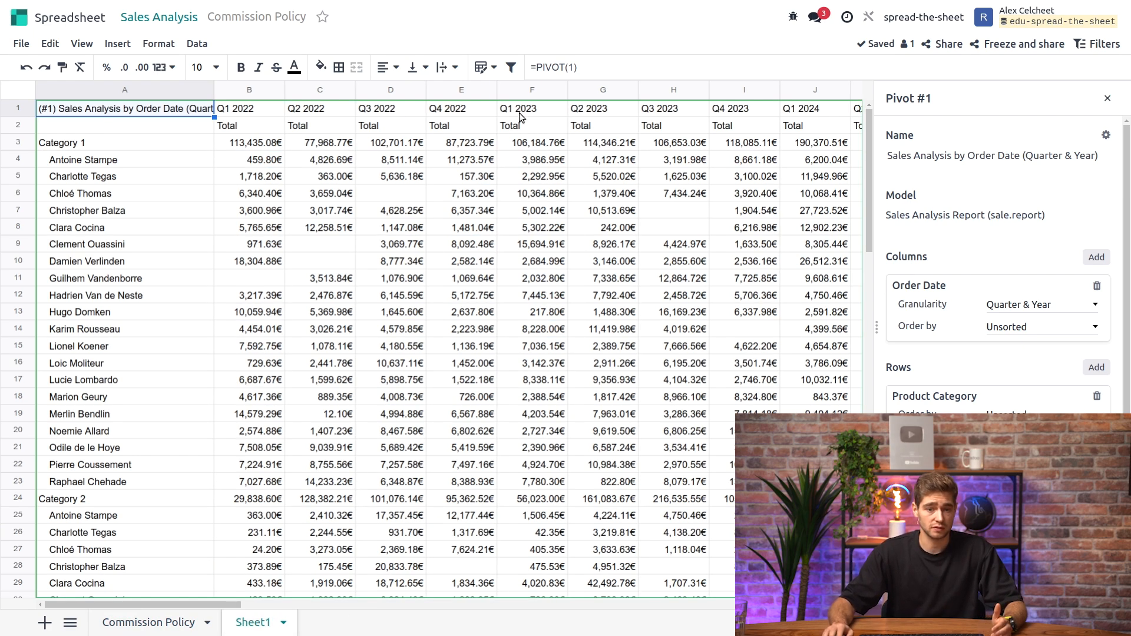
scroll(292, 229, "down", 5)
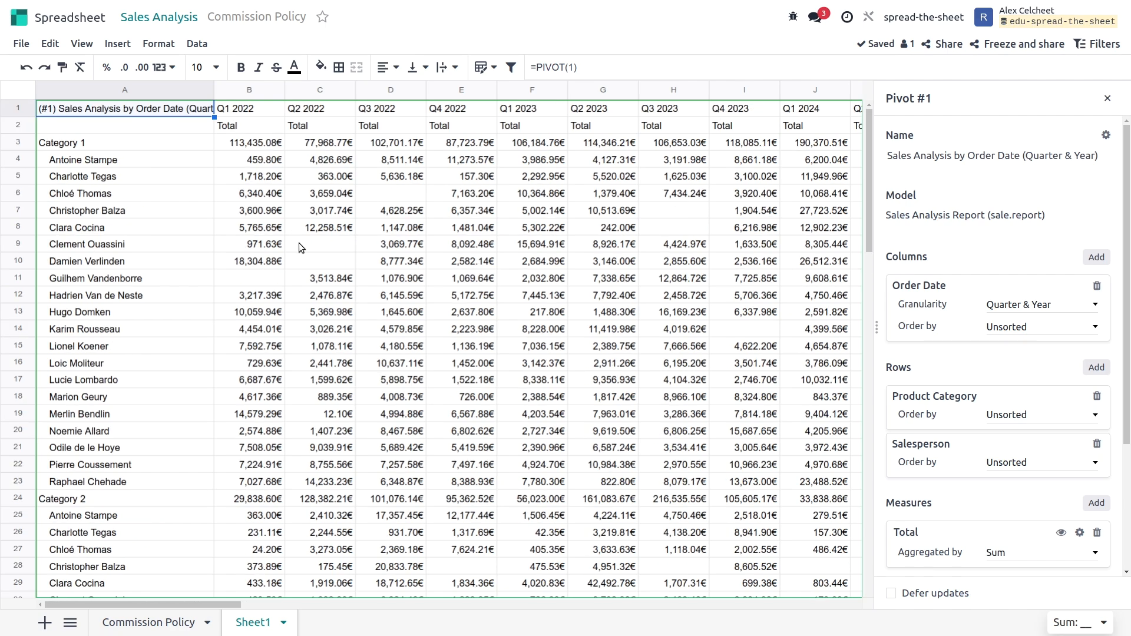
scroll(298, 248, "down", 15)
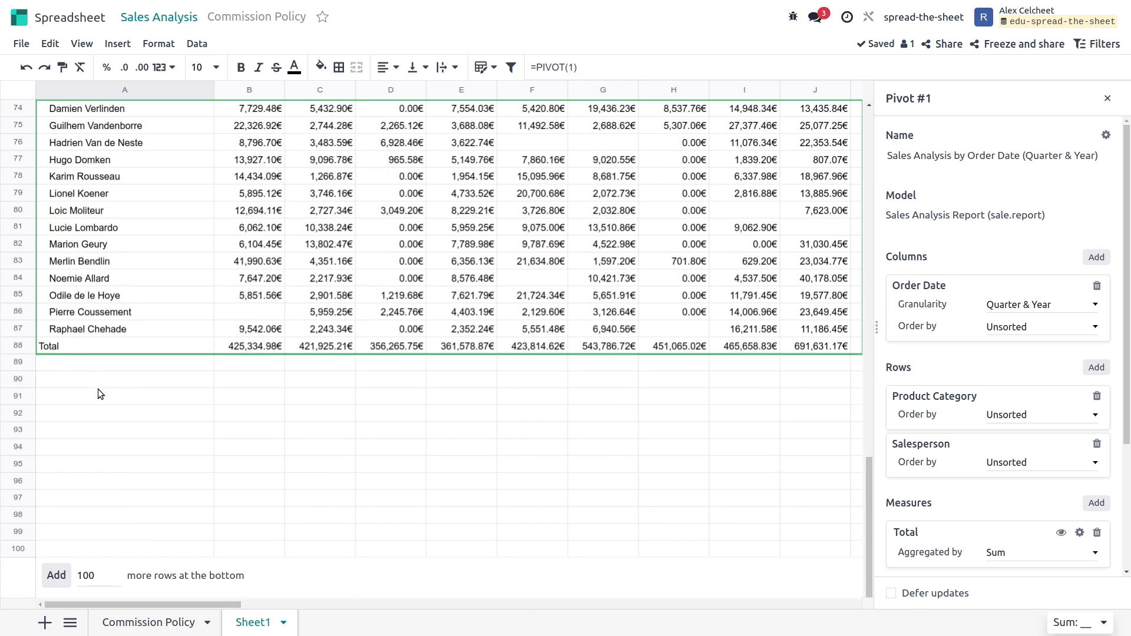
left_click(137, 421)
type("Cat")
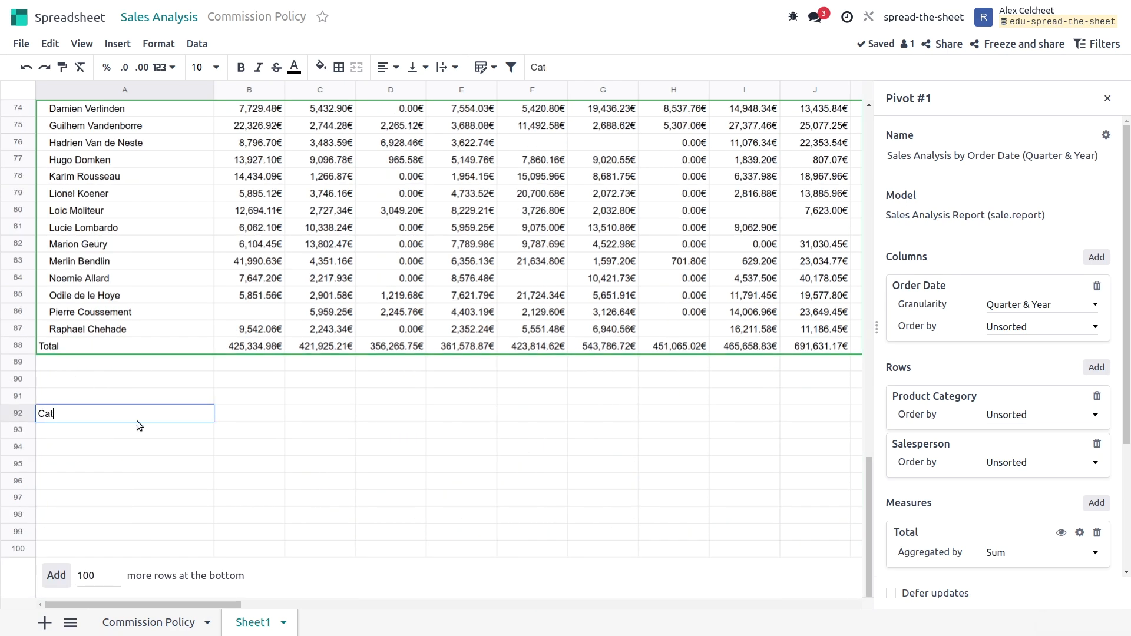
type("egory1")
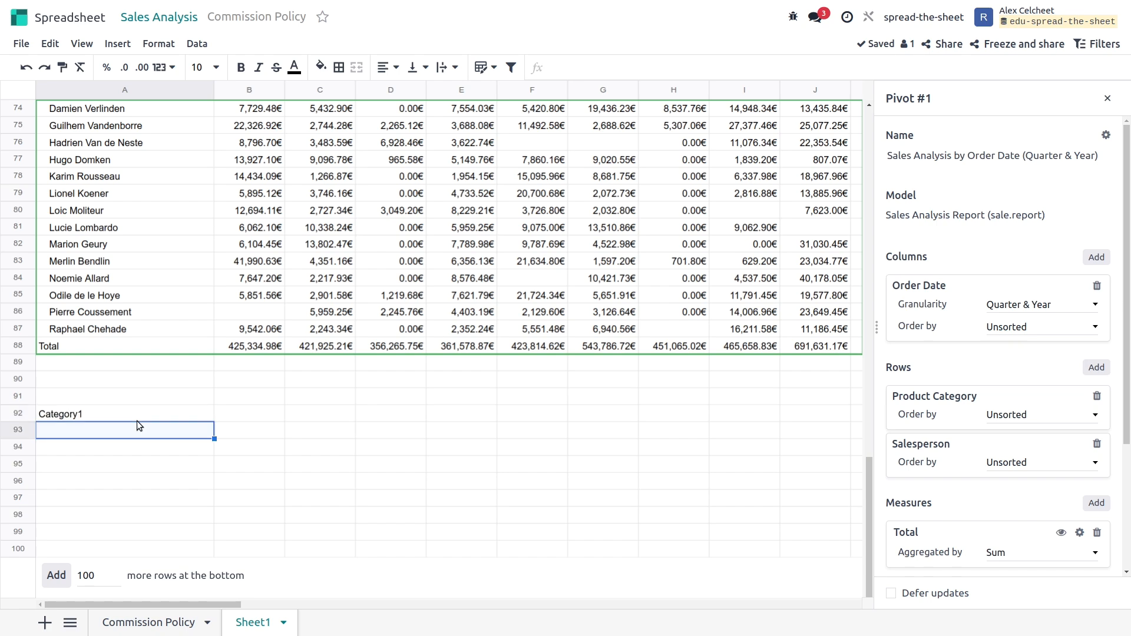
type("Category2")
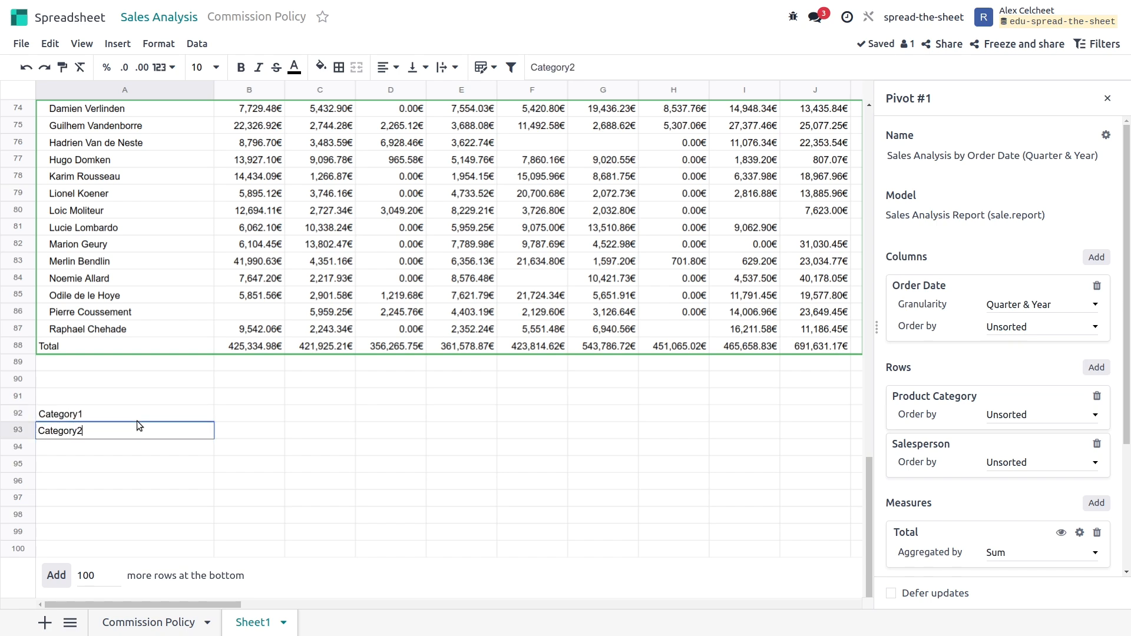
key("Return")
left_click_drag(74, 416, 105, 429)
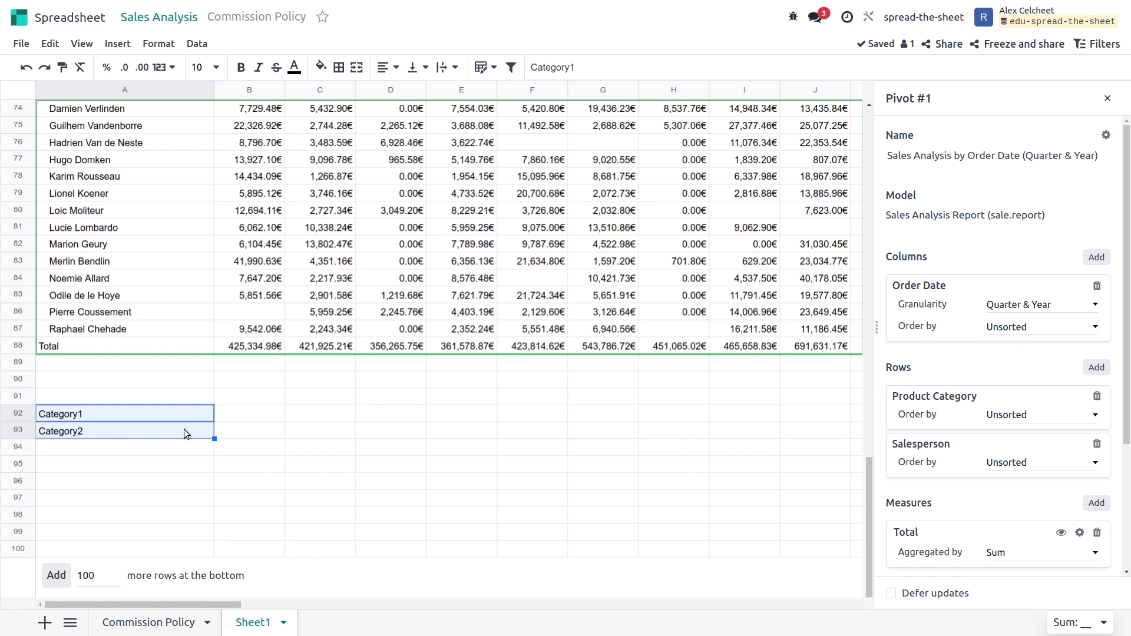
left_click_drag(213, 438, 214, 470)
- Enter =MEDIAN(B4:B23) in B92 to get the Q1 2022 median of Category 1's salespeople
scroll(358, 448, "up", 1)
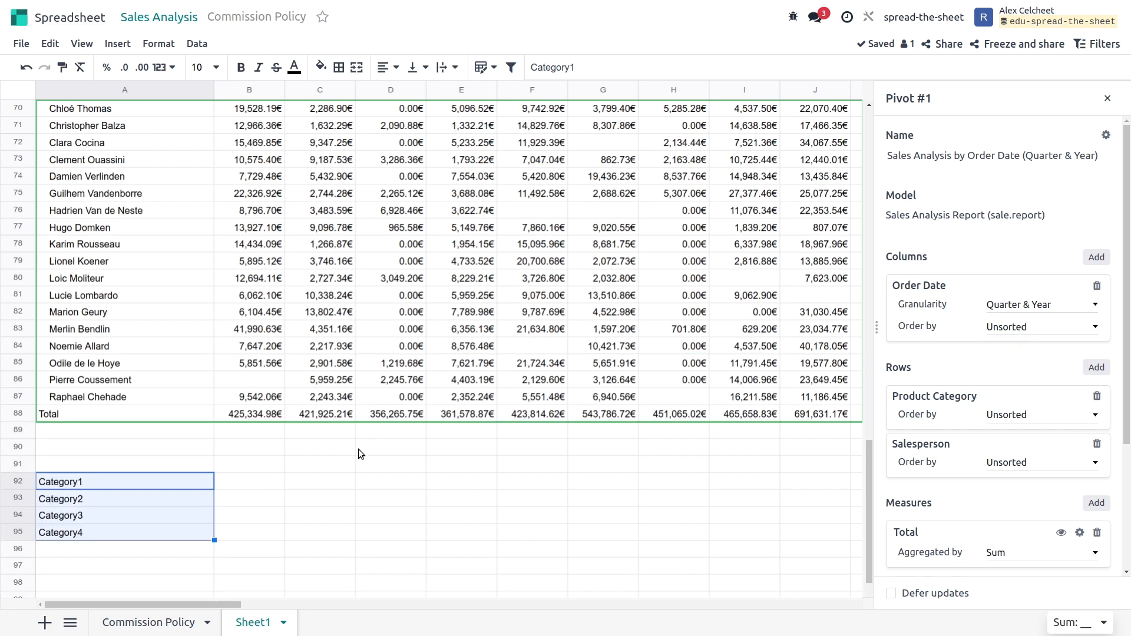
scroll(305, 447, "down", 1)
left_click(262, 415)
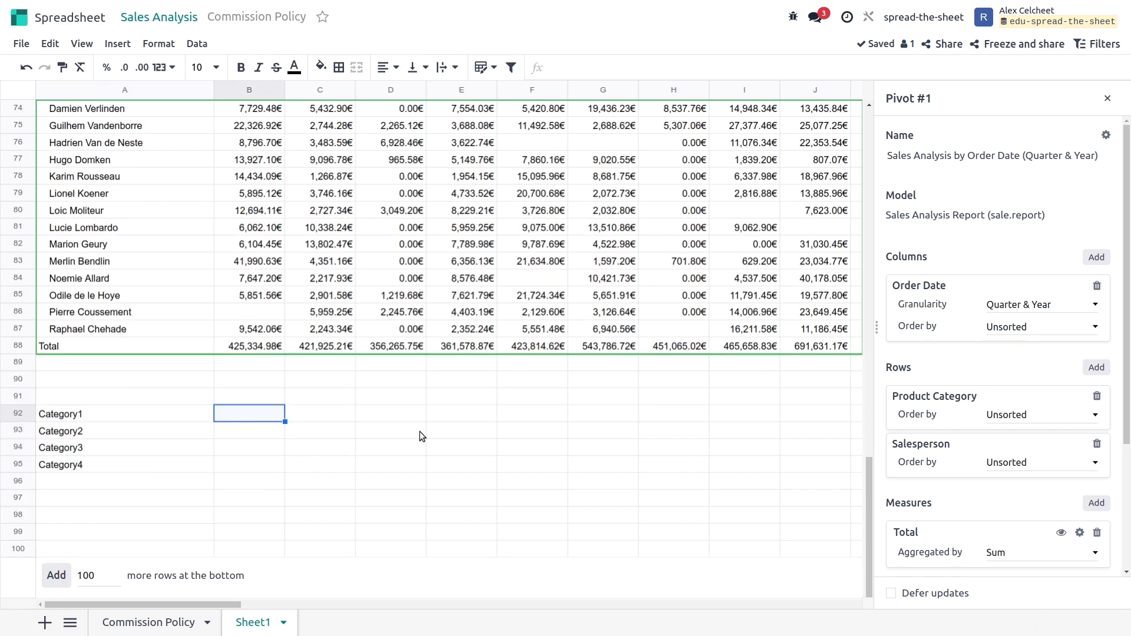
type("=medain")
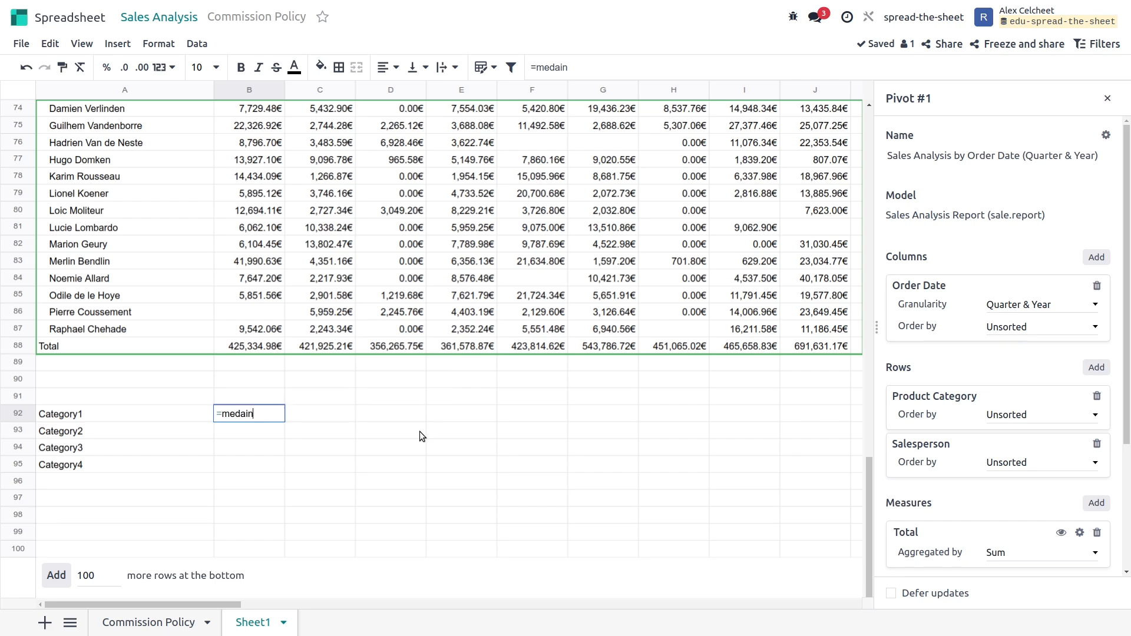
key("BackSpace")
key("BackSpace")
key("BackSpace")
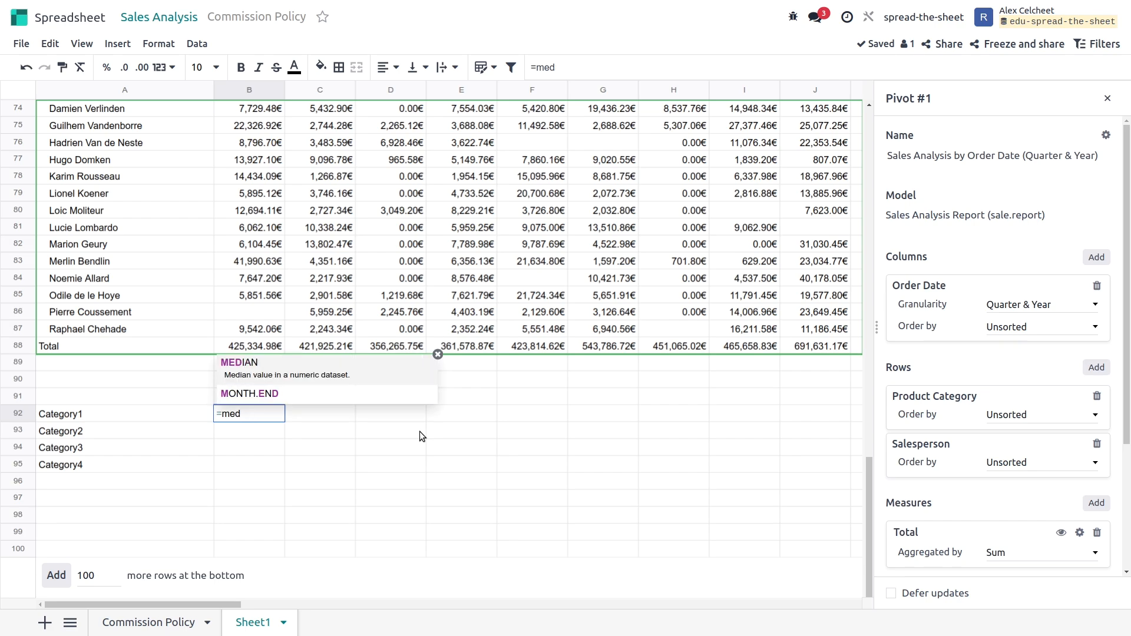
type("ian")
key("Tab")
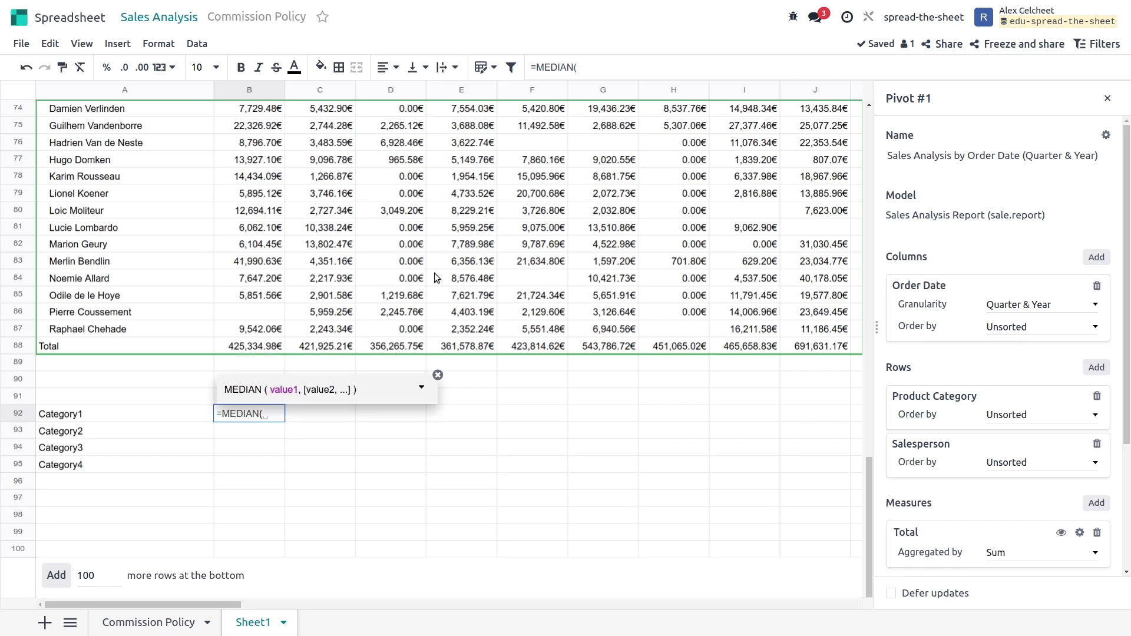
scroll(433, 274, "up", 10)
scroll(421, 231, "up", 2)
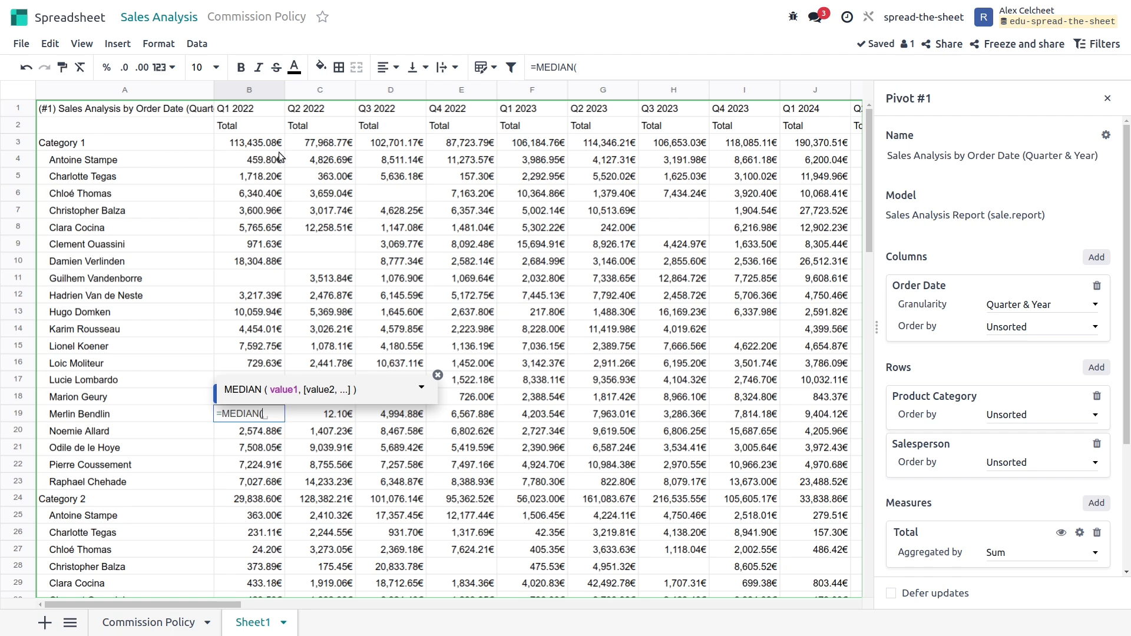
left_click_drag(259, 158, 255, 482)
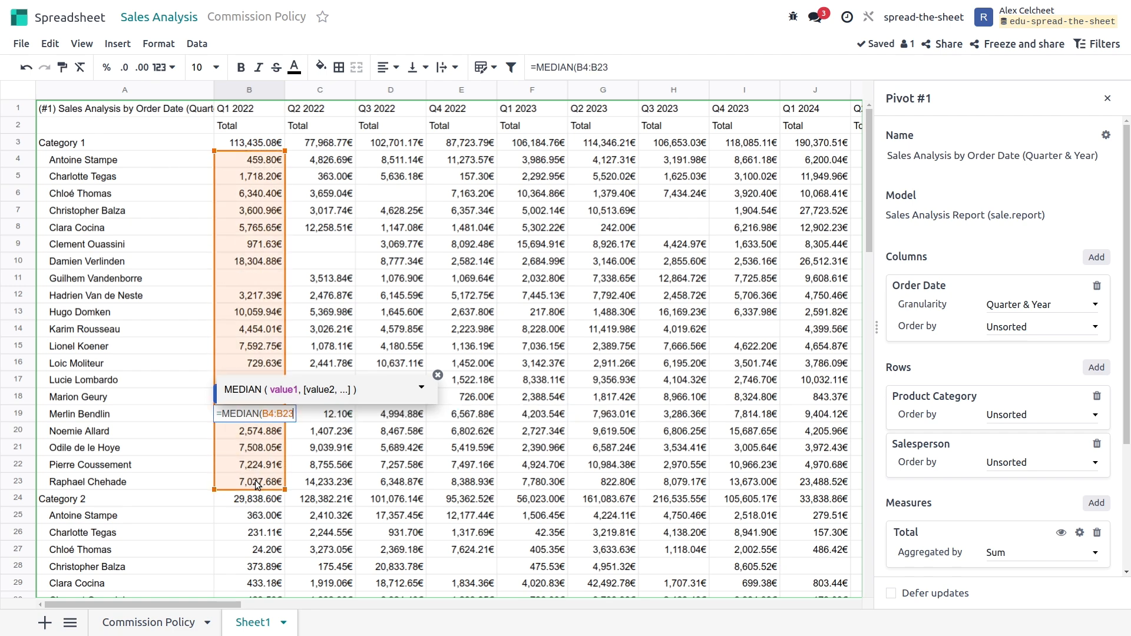
key("Return")
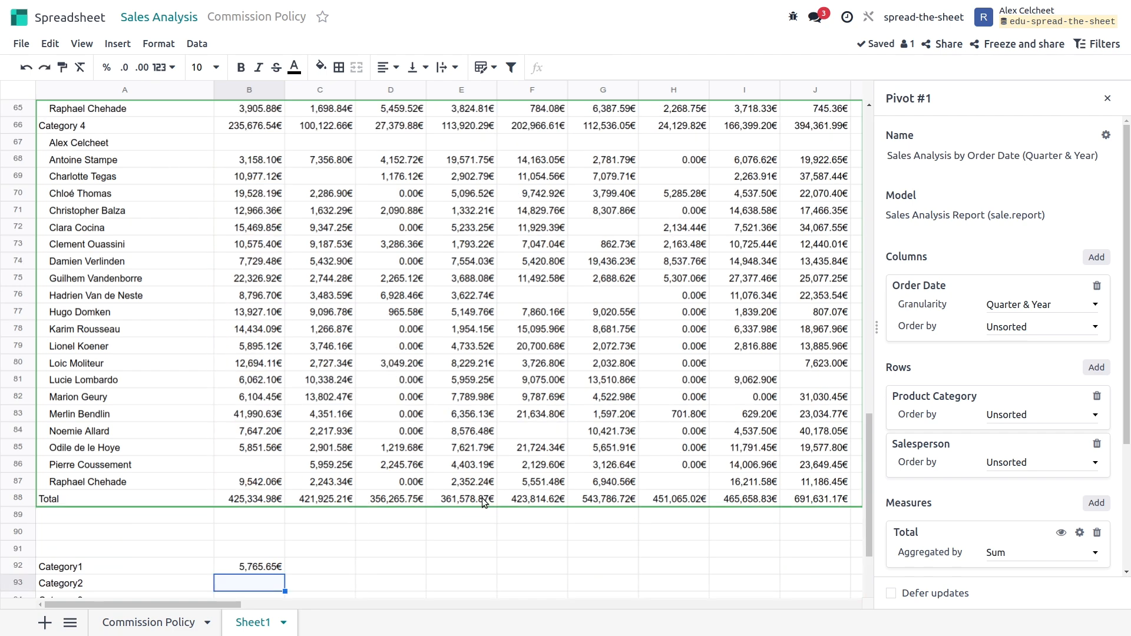
- Enter =MEDIAN(B25:B44) in B93 to get the Q1 2022 median for Category 2
type("=medain")
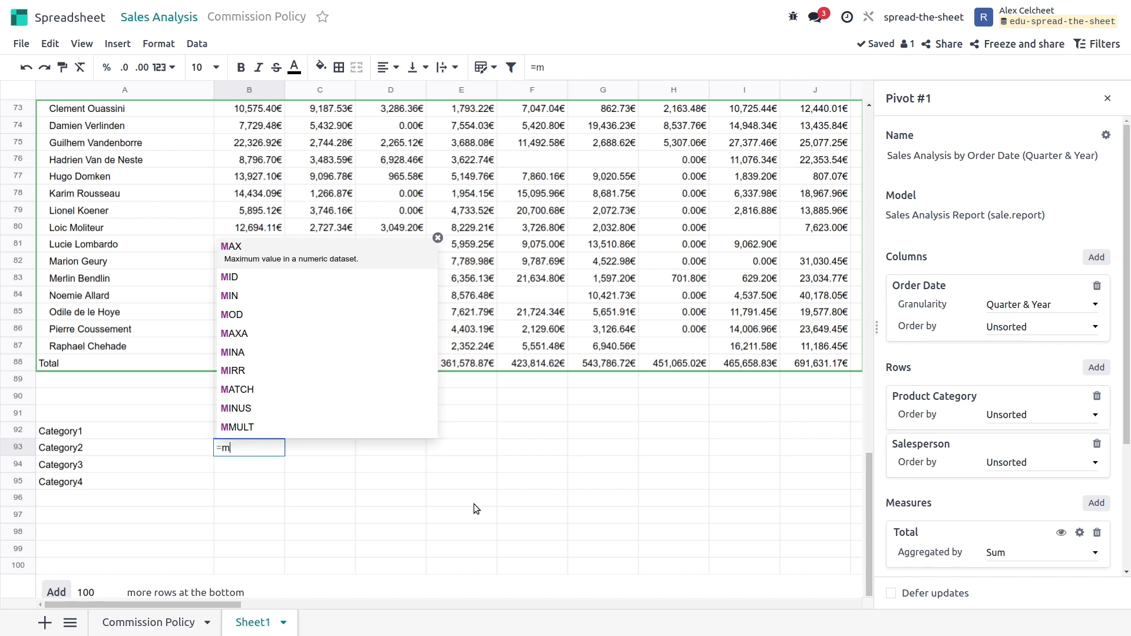
key("BackSpace")
key("BackSpace")
key("BackSpace")
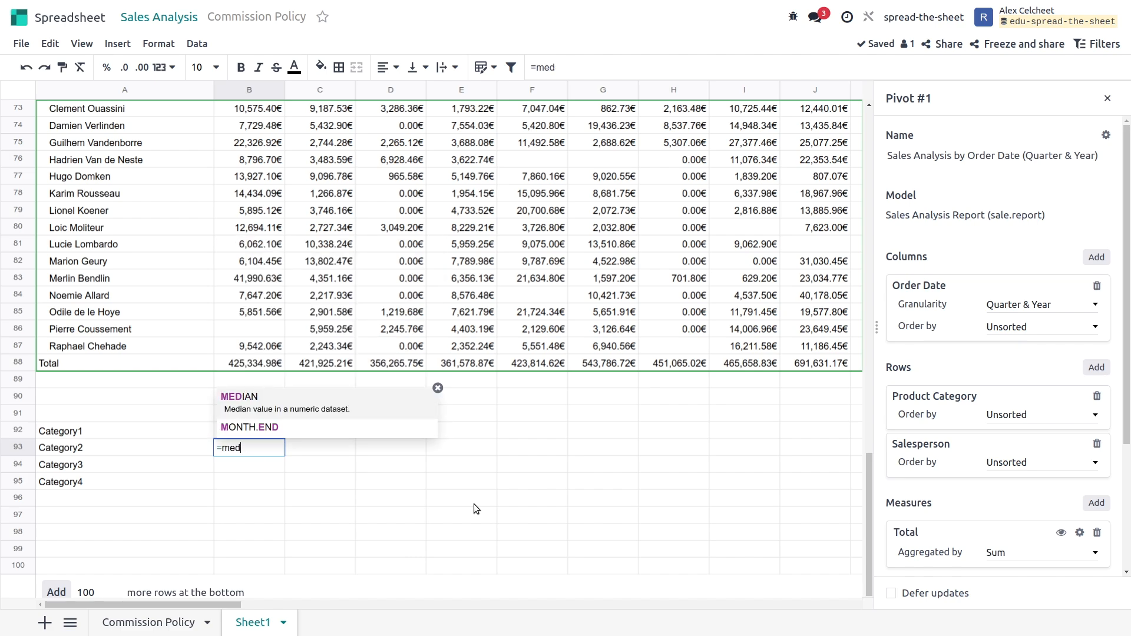
key("Tab")
scroll(575, 278, "up", 10)
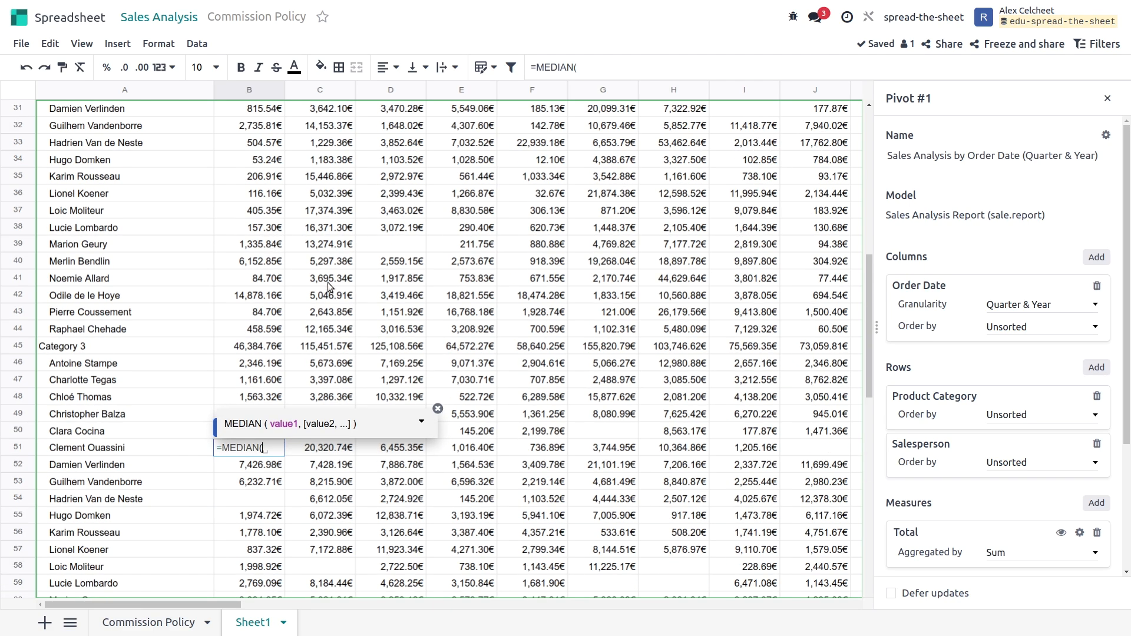
scroll(289, 243, "up", 6)
left_click(251, 295)
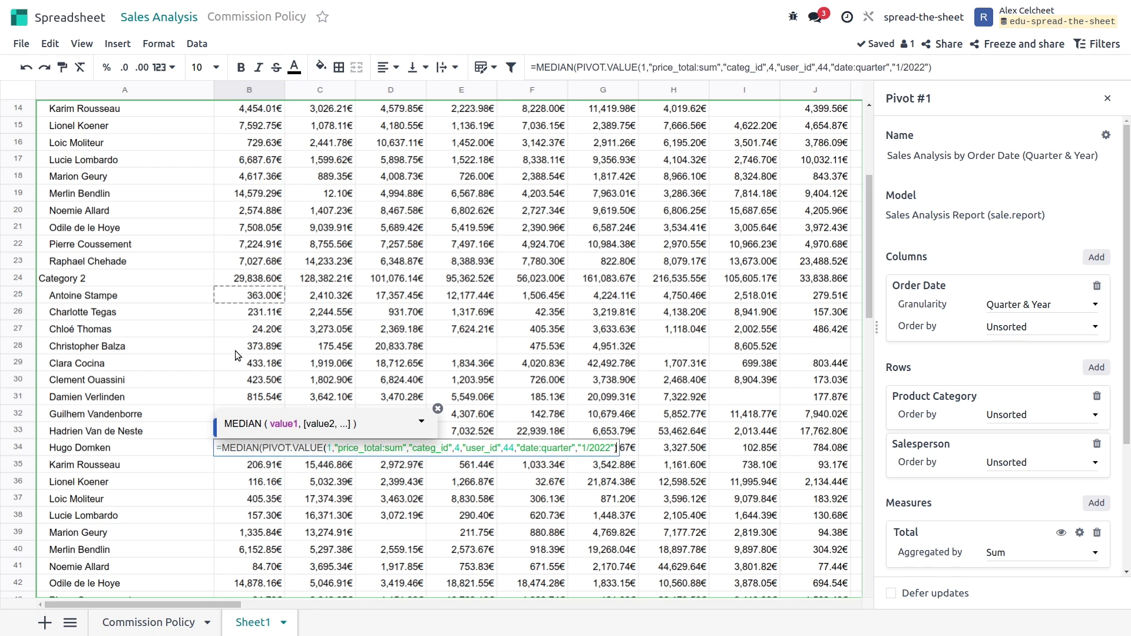
left_click_drag(235, 351, 240, 329)
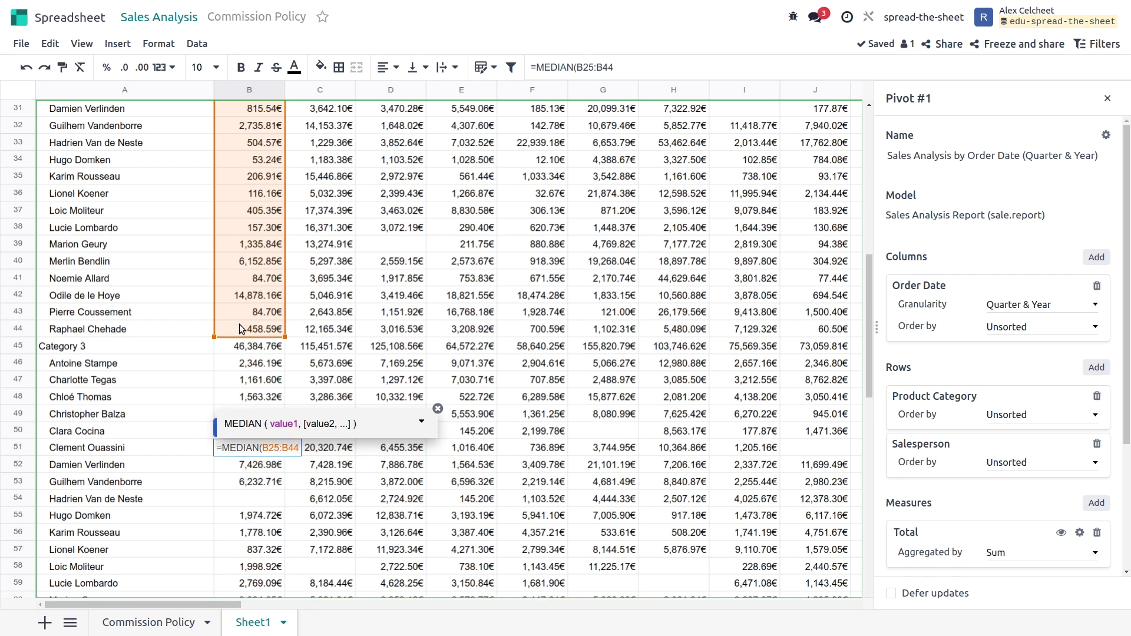
key("Return")
- Enter =MEDIAN(B46:B65) in B94 to get the Q1 2022 median for Category 3
type("=medin")
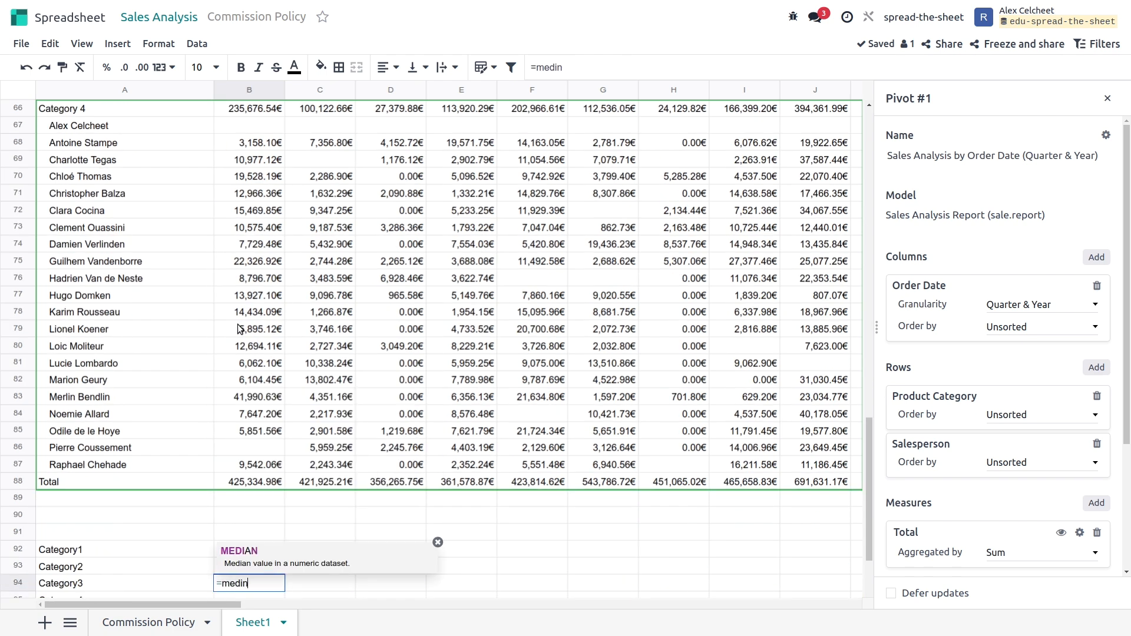
key("Tab")
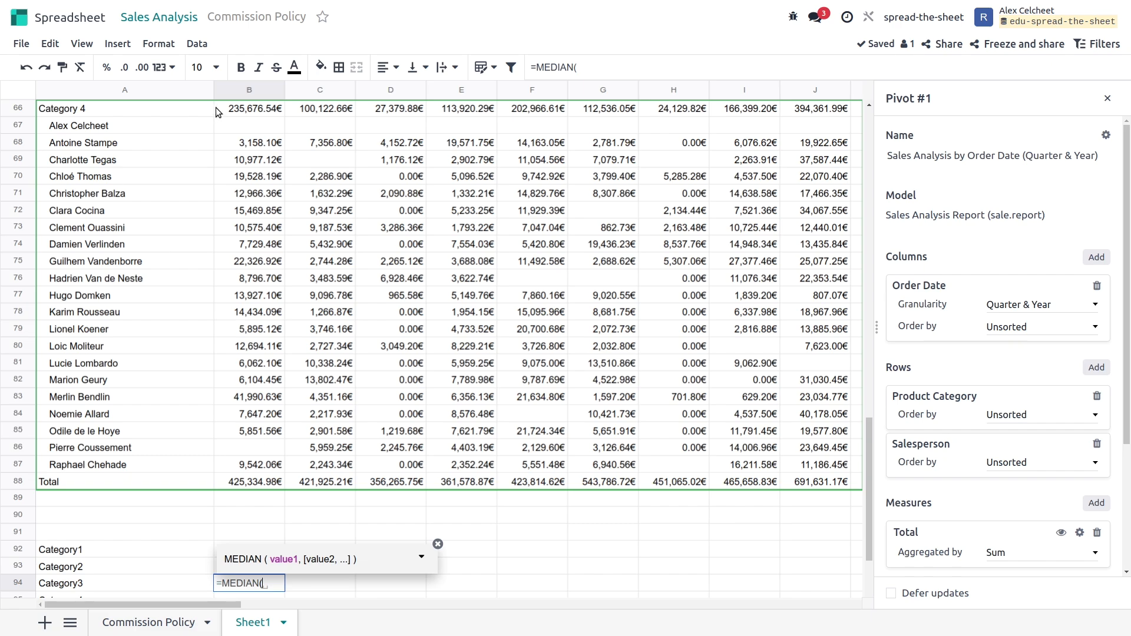
scroll(239, 329, "up", 8)
left_click(270, 194)
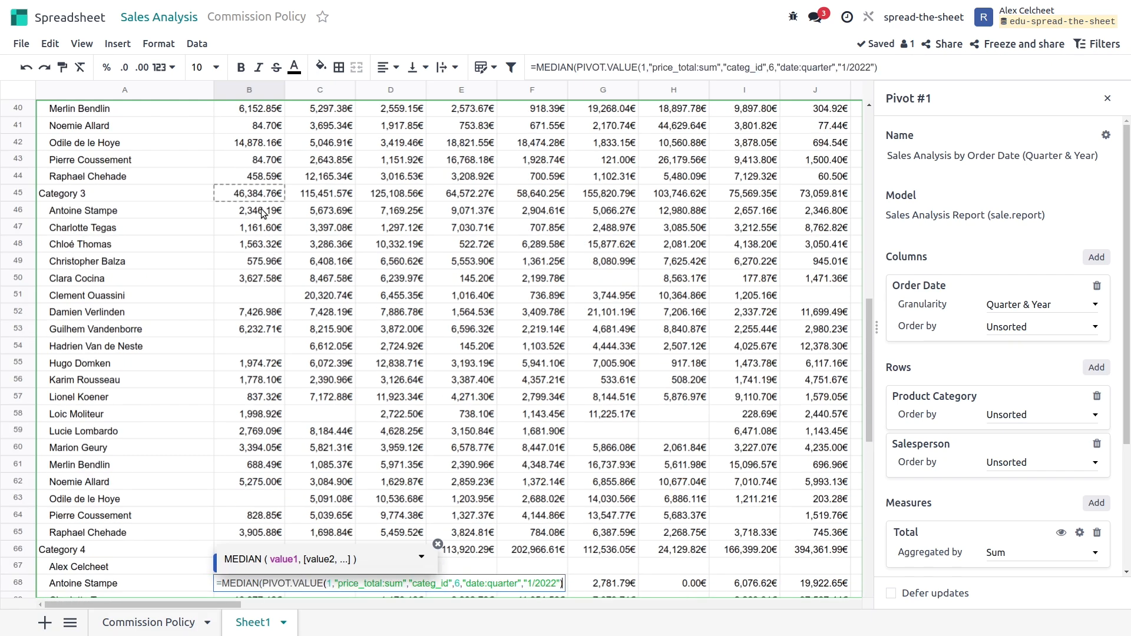
left_click_drag(263, 210, 256, 538)
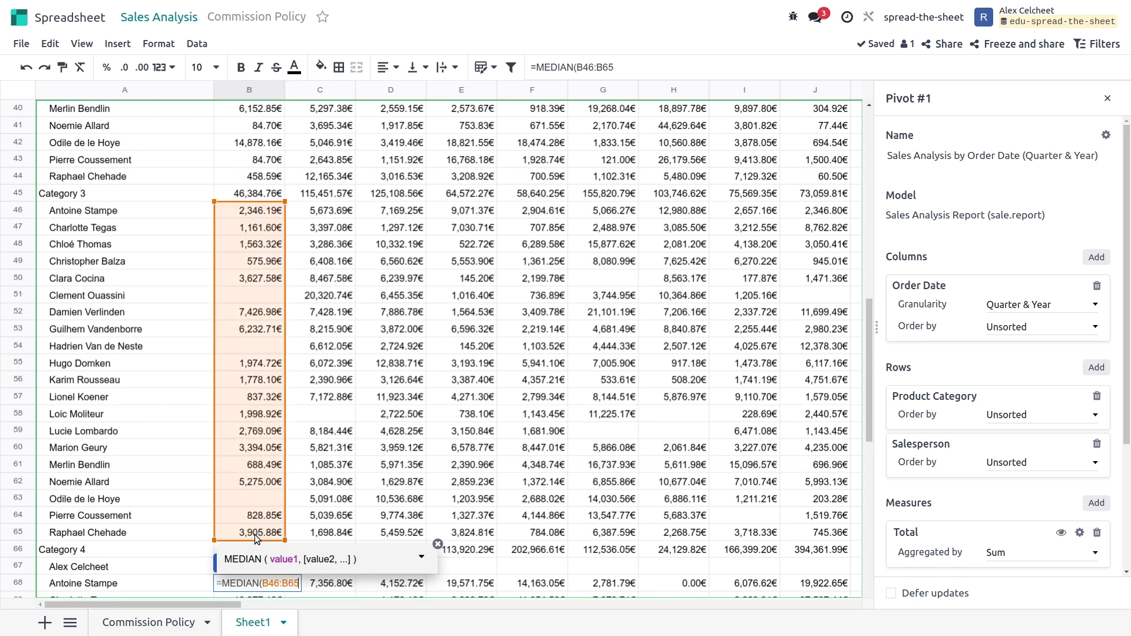
key("Return")
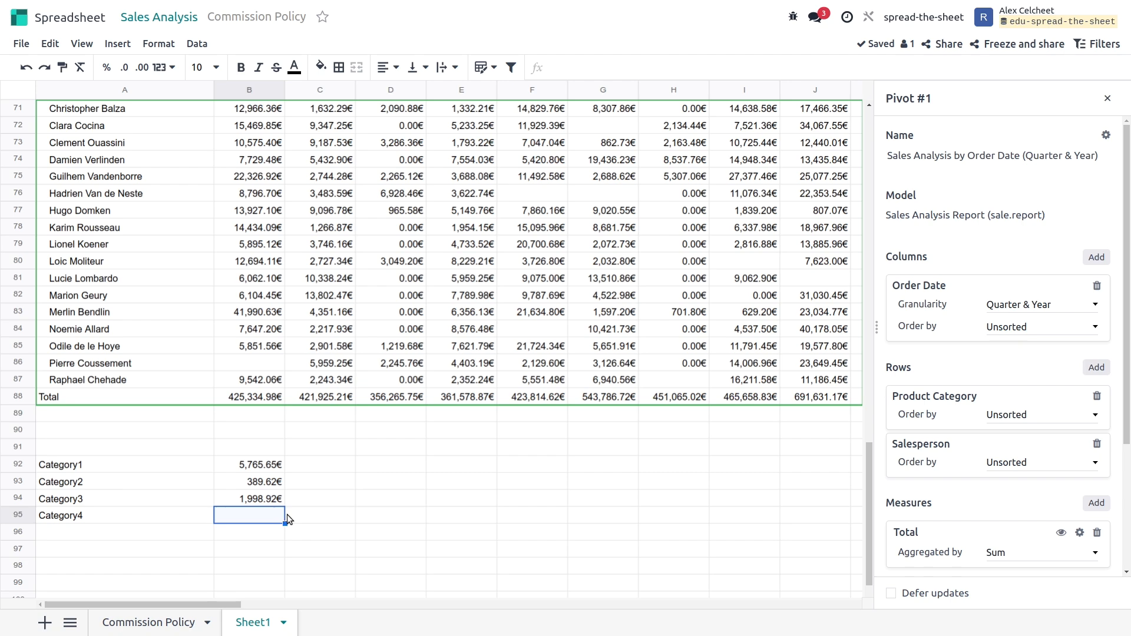
- In B95, enter a MEDIAN formula over all of Category 4's Q1 2022 salesperson values, from B67 to B87
type("=medi")
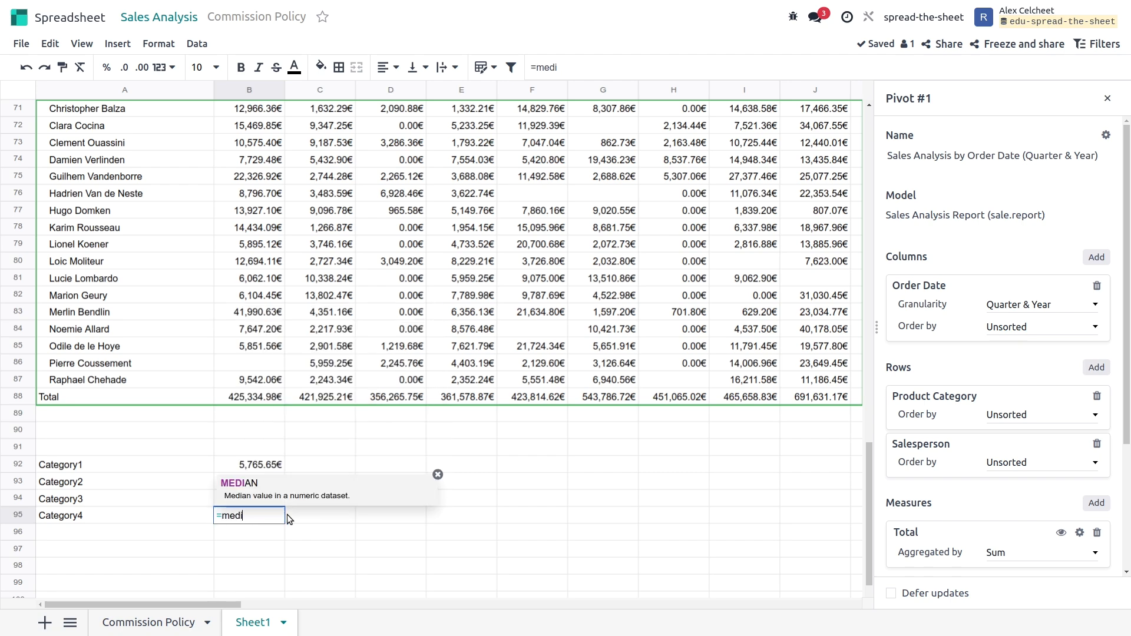
type("an")
left_click(280, 489)
scroll(247, 345, "up", 3)
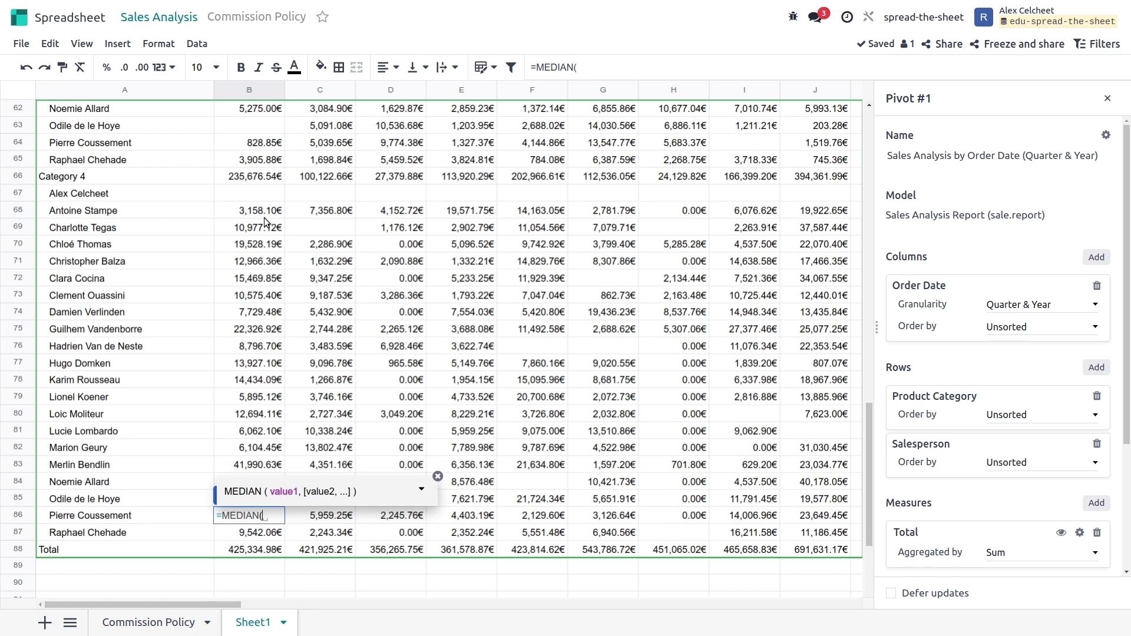
left_click_drag(264, 195, 259, 521)
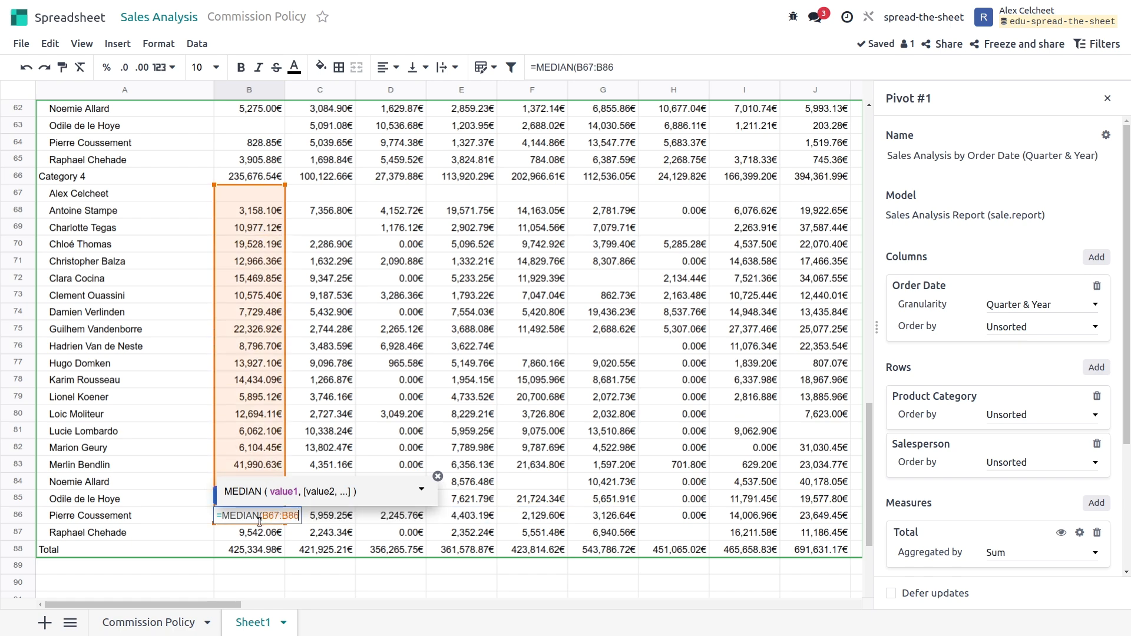
key("Return")
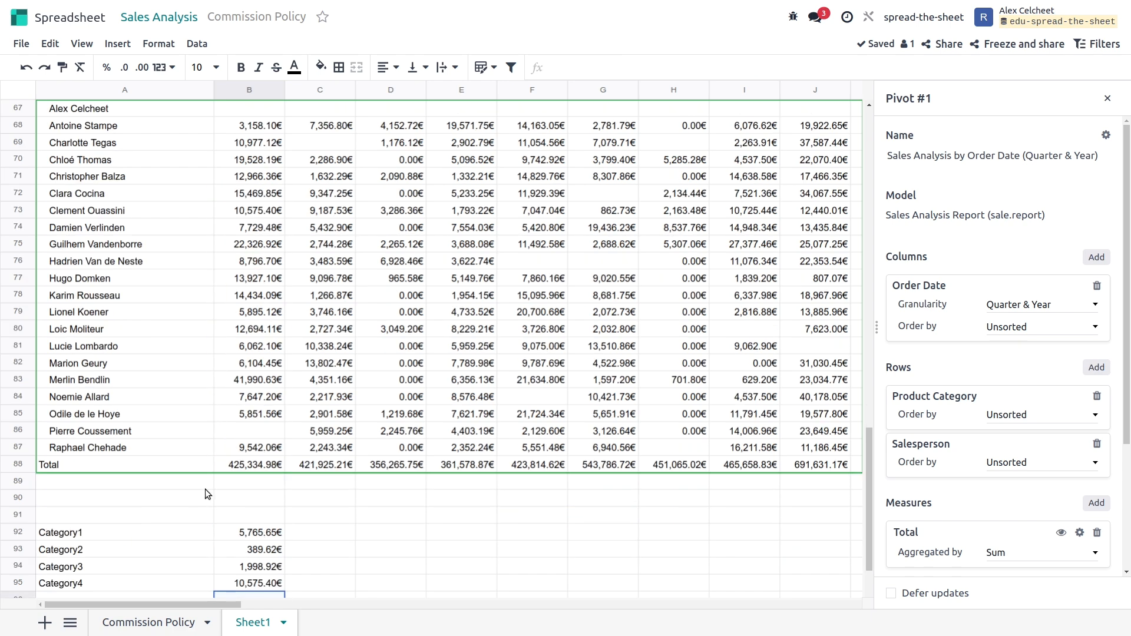
- Fill the median formulas in B92:B95 across to column I so they cover every quarter through Q4 2023
scroll(319, 457, "down", 2)
left_click_drag(274, 414, 392, 462)
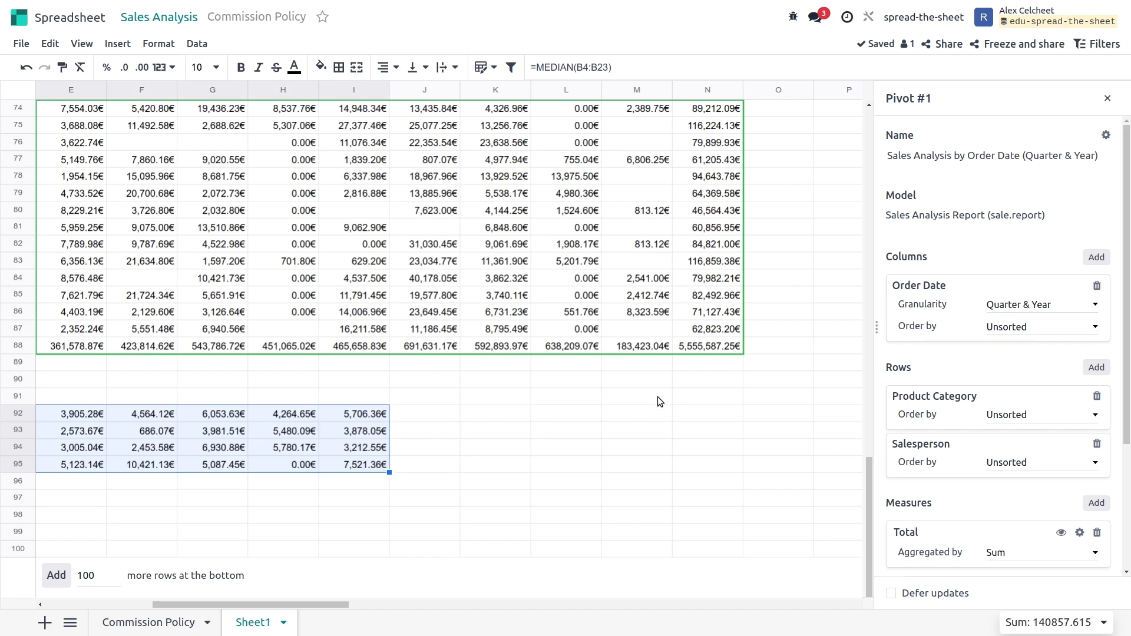
scroll(656, 399, "up", 7)
scroll(648, 318, "up", 10)
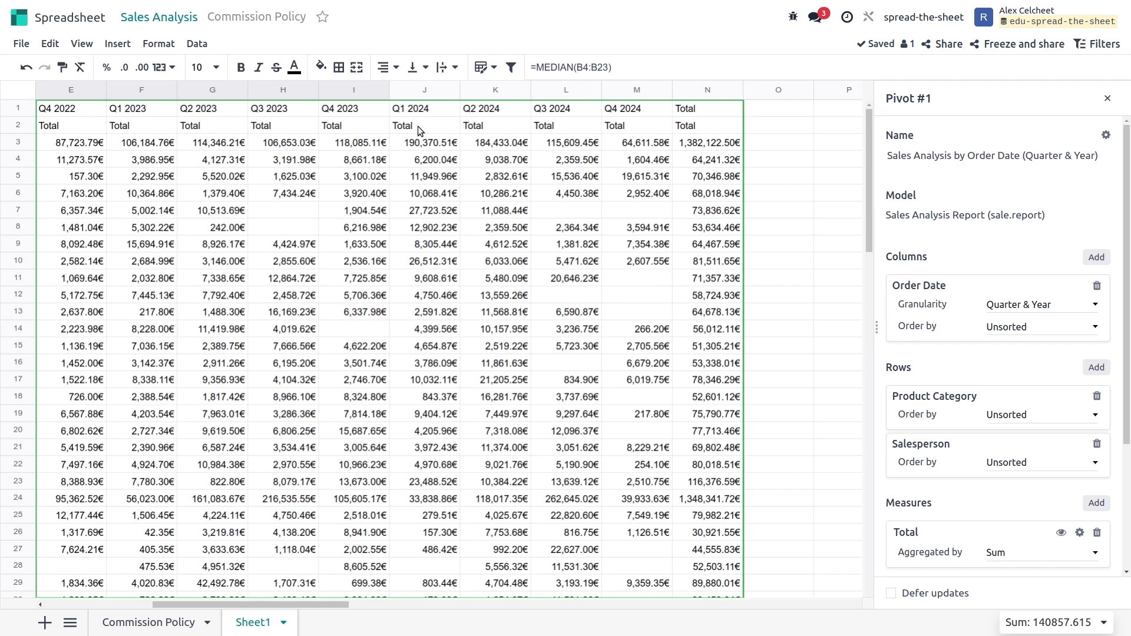
scroll(418, 126, "down", 15)
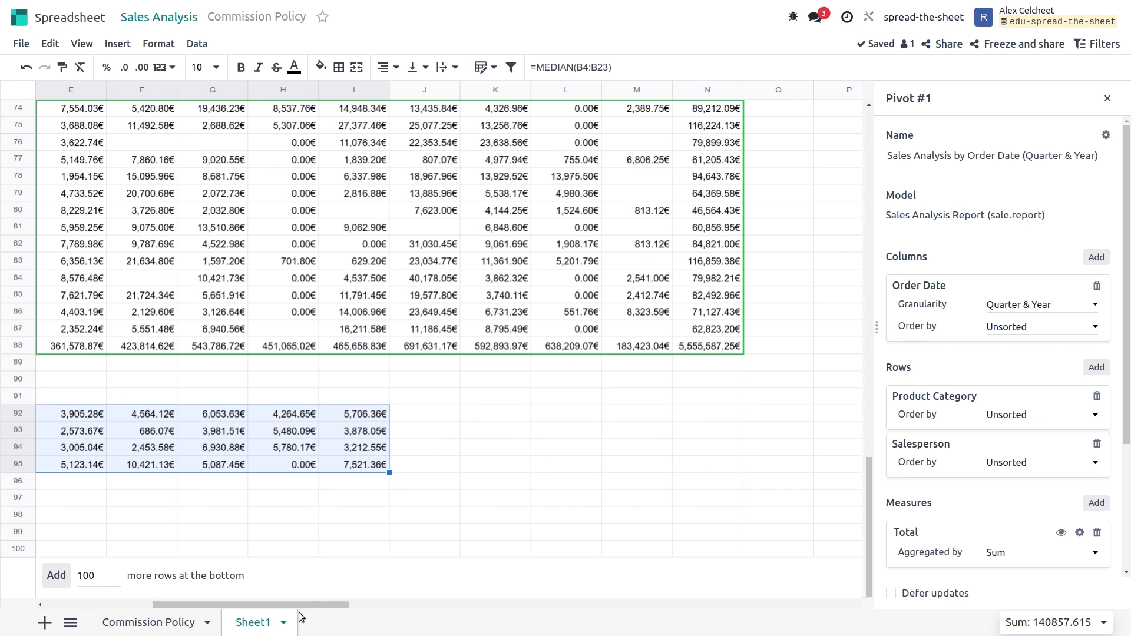
left_click_drag(331, 603, 205, 588)
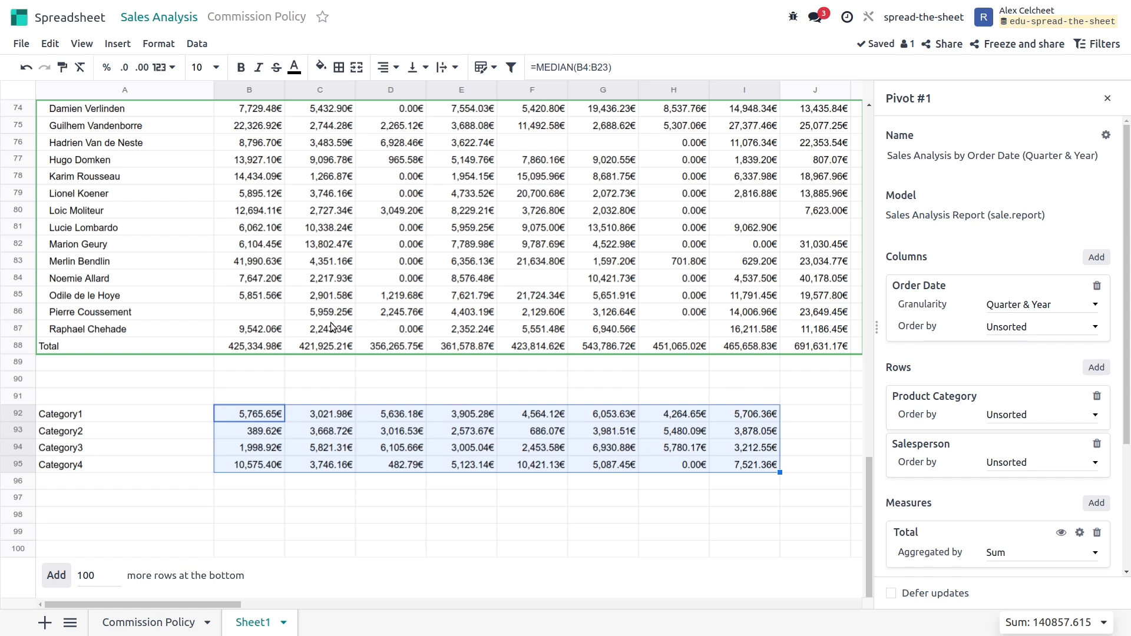
- In B91, enter the pivot's Q1 2022 column header by referencing B1, giving =PIVOT.HEADER(1,"date:quarter","1/2022")
left_click(249, 398)
type("=")
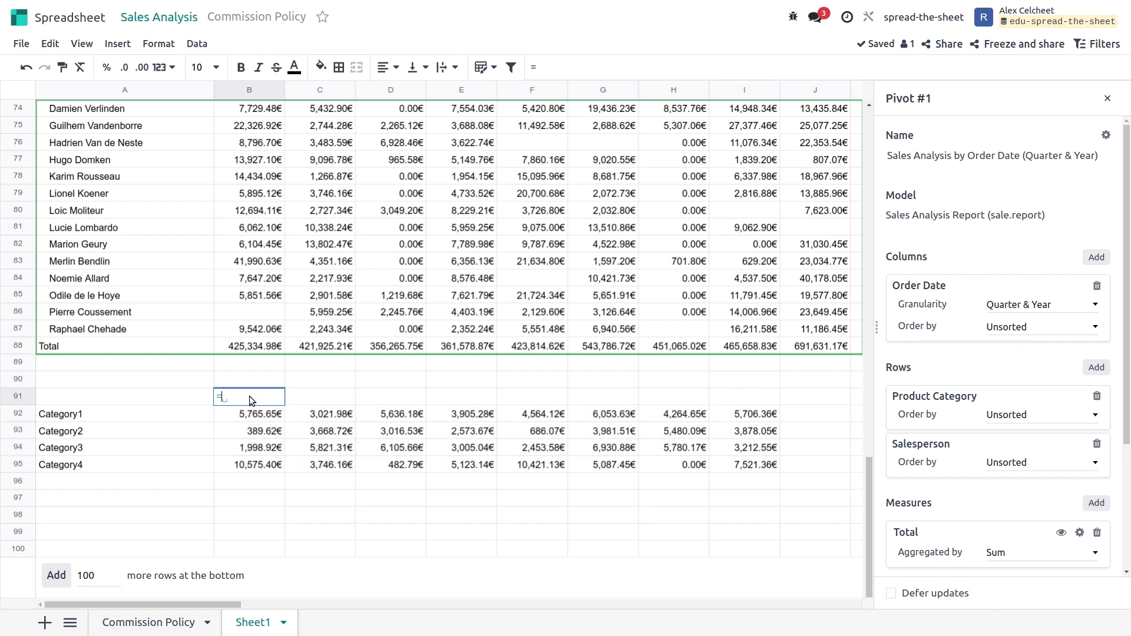
scroll(249, 396, "up", 15)
left_click(253, 110)
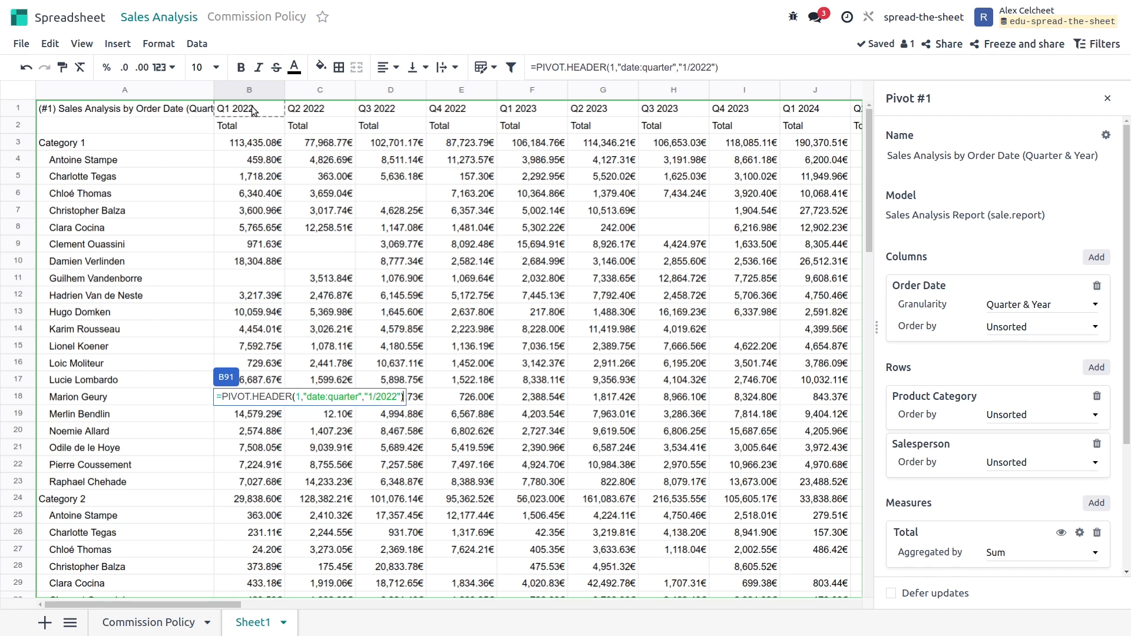
key("Return")
scroll(384, 275, "down", 3)
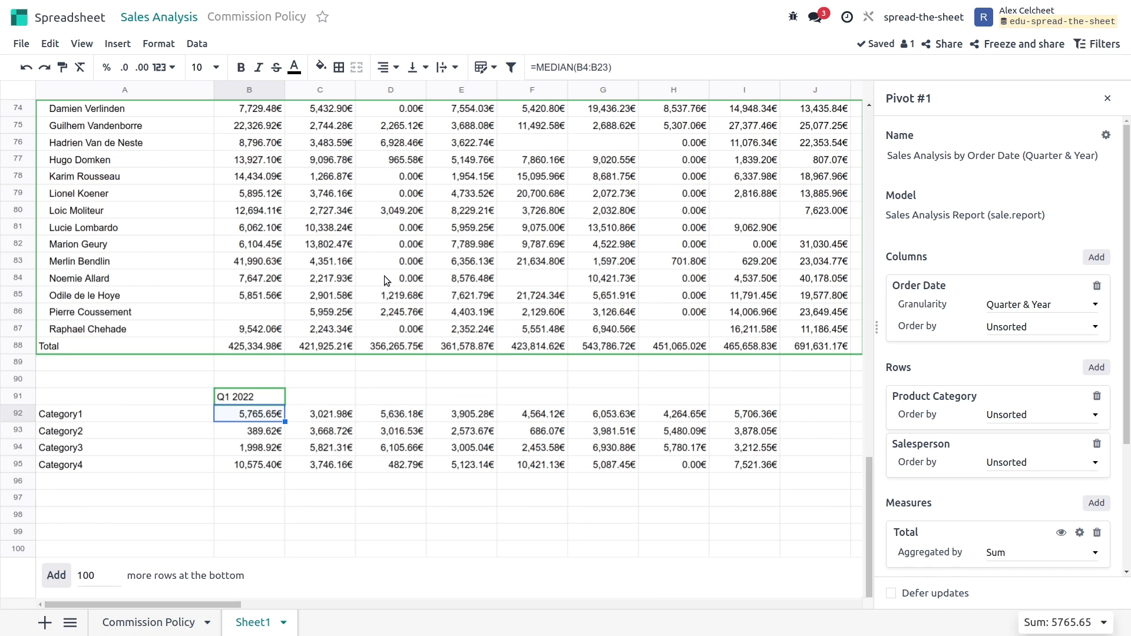
- Fill the quarter header from B91 across row 91 to column M, through Q4 2024
left_click(239, 392)
left_click_drag(285, 403, 765, 411)
left_click(720, 464)
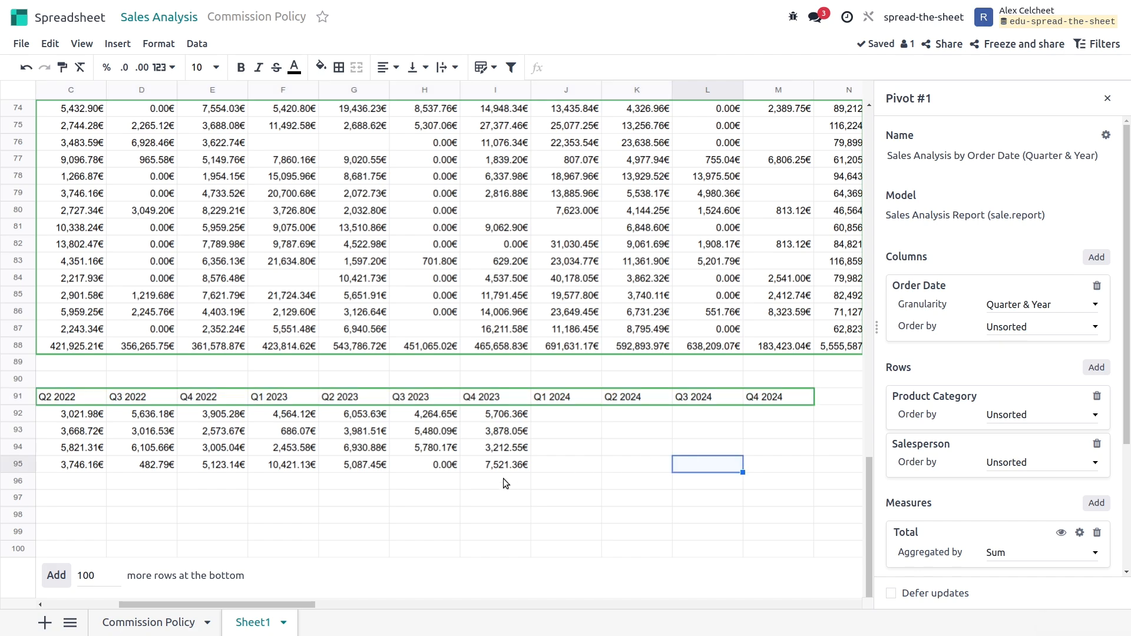
left_click_drag(288, 602, 253, 602)
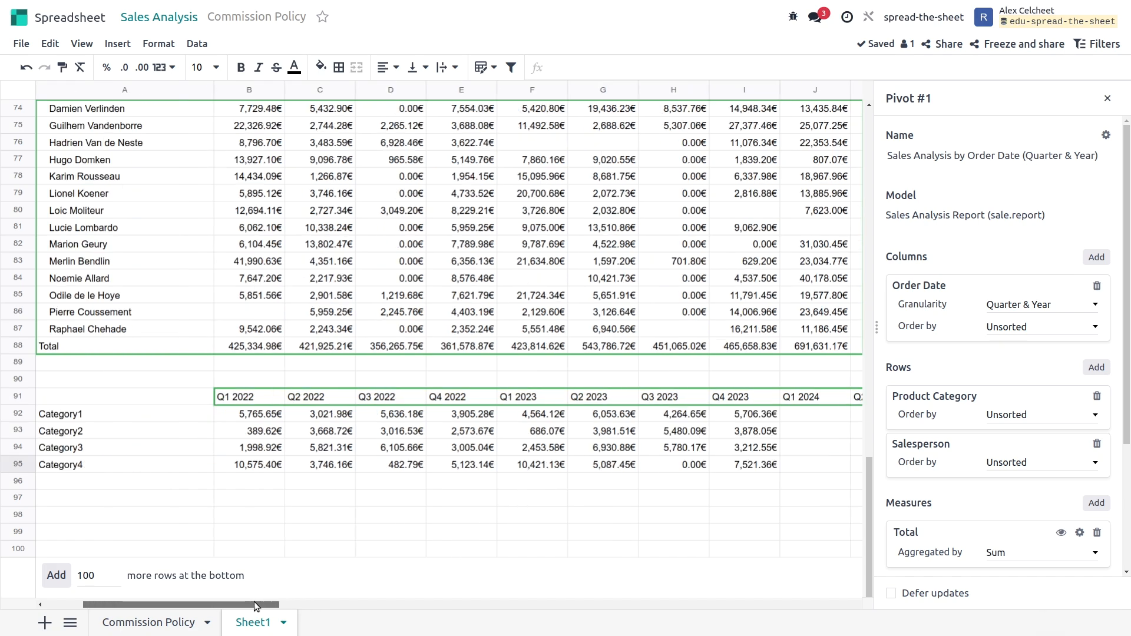
left_click(471, 515)
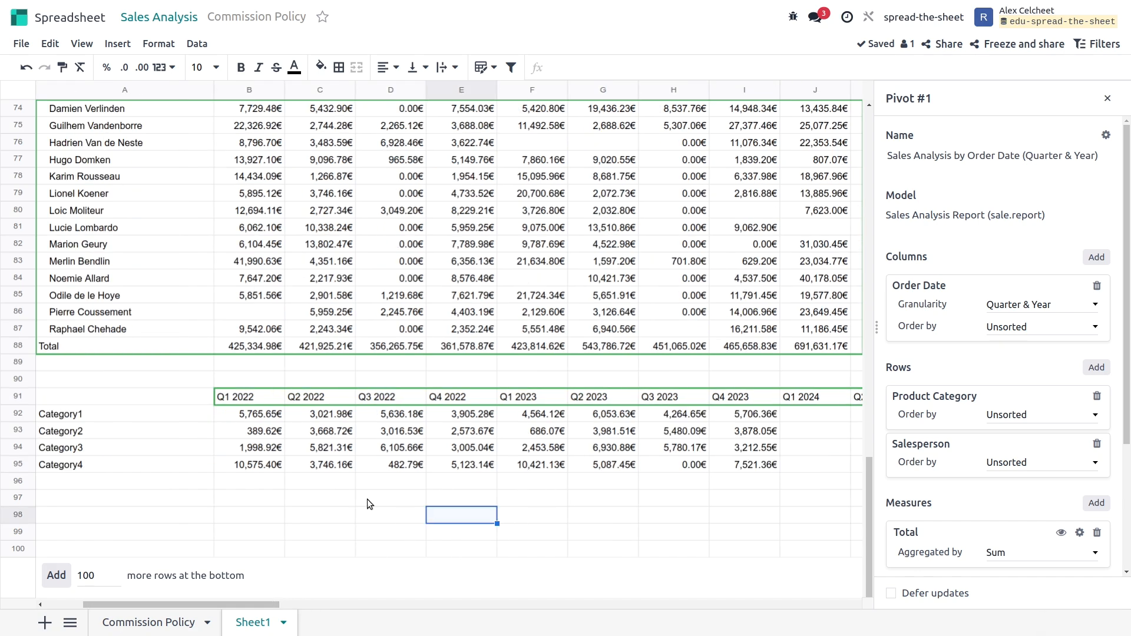
- In B97, enter =SUM(F88:I88)/SUM(B88:E88) to compare total sales of 2023 with those of 2022
left_click(282, 499)
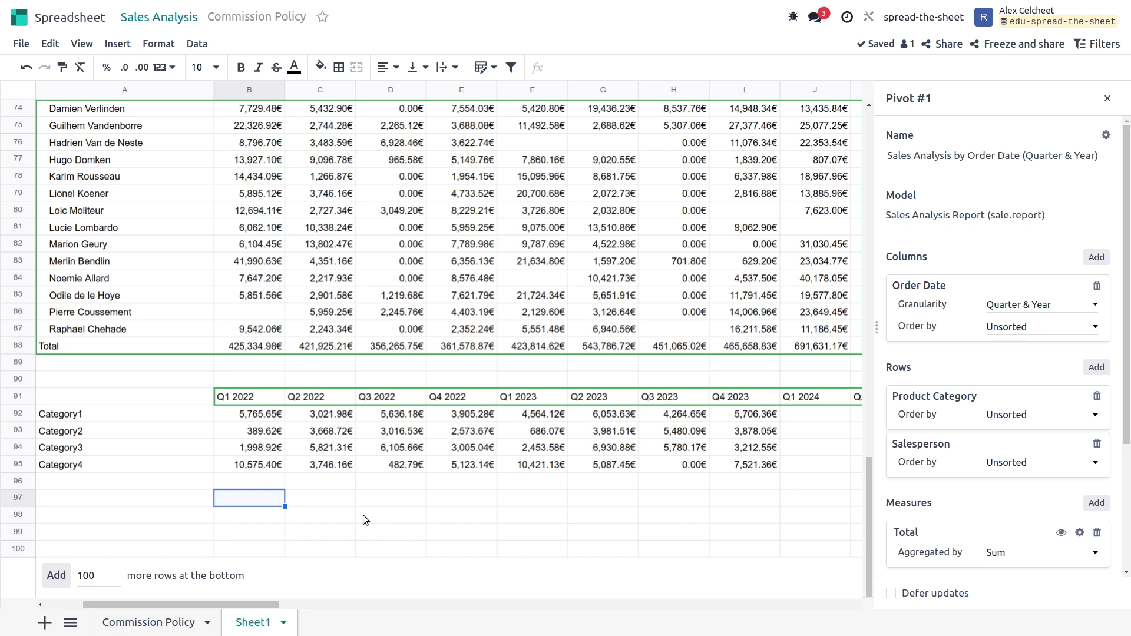
type("=SUM(")
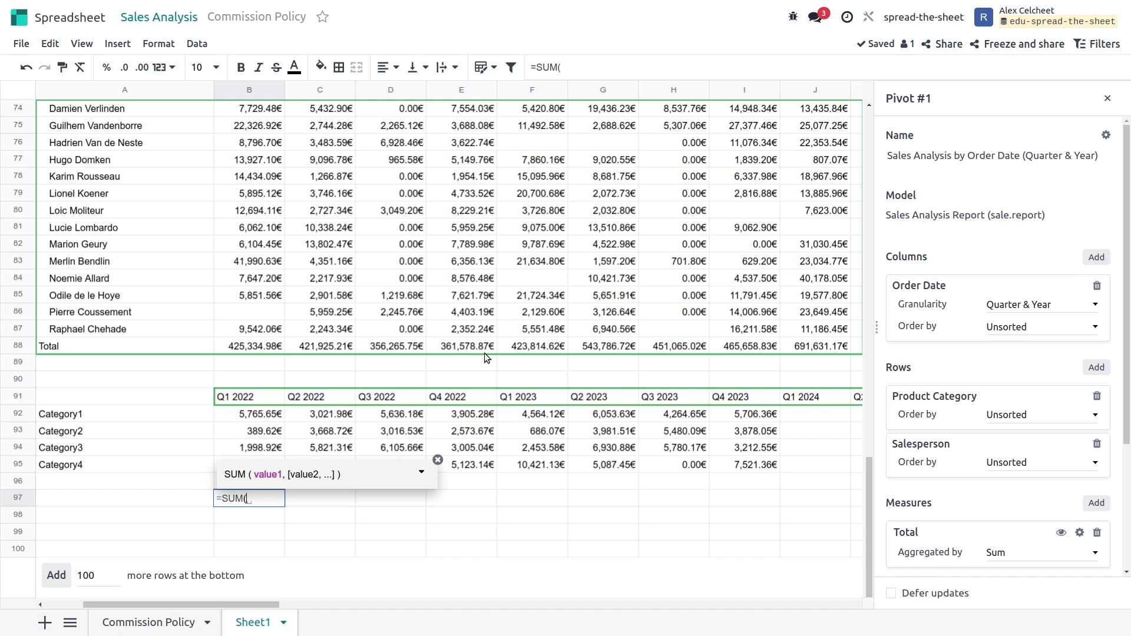
left_click_drag(547, 347, 721, 356)
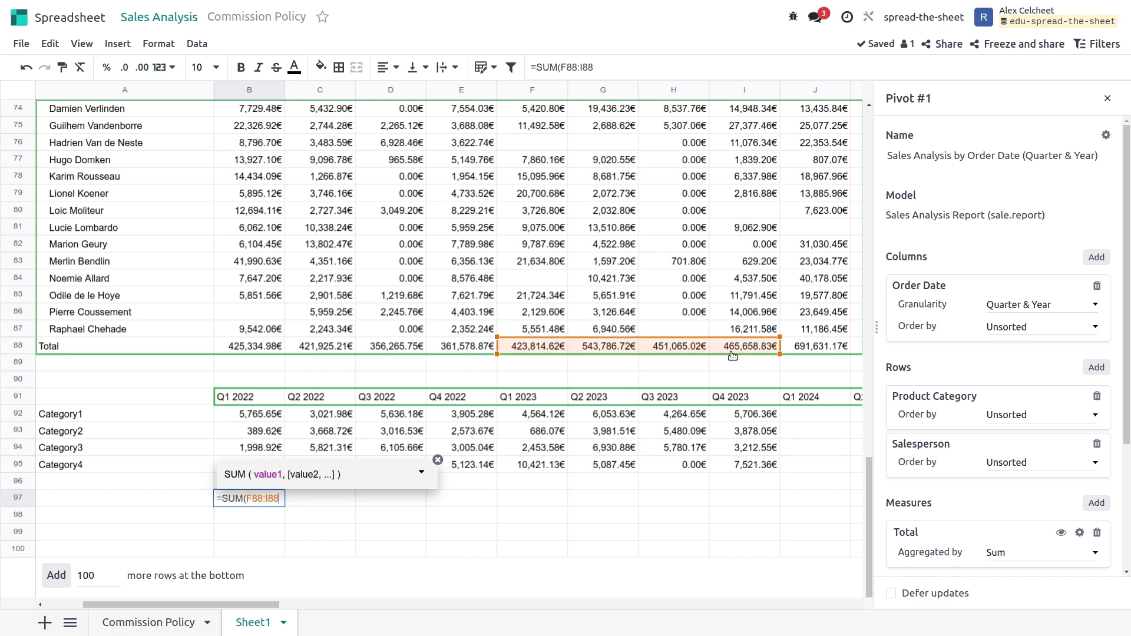
type(")")
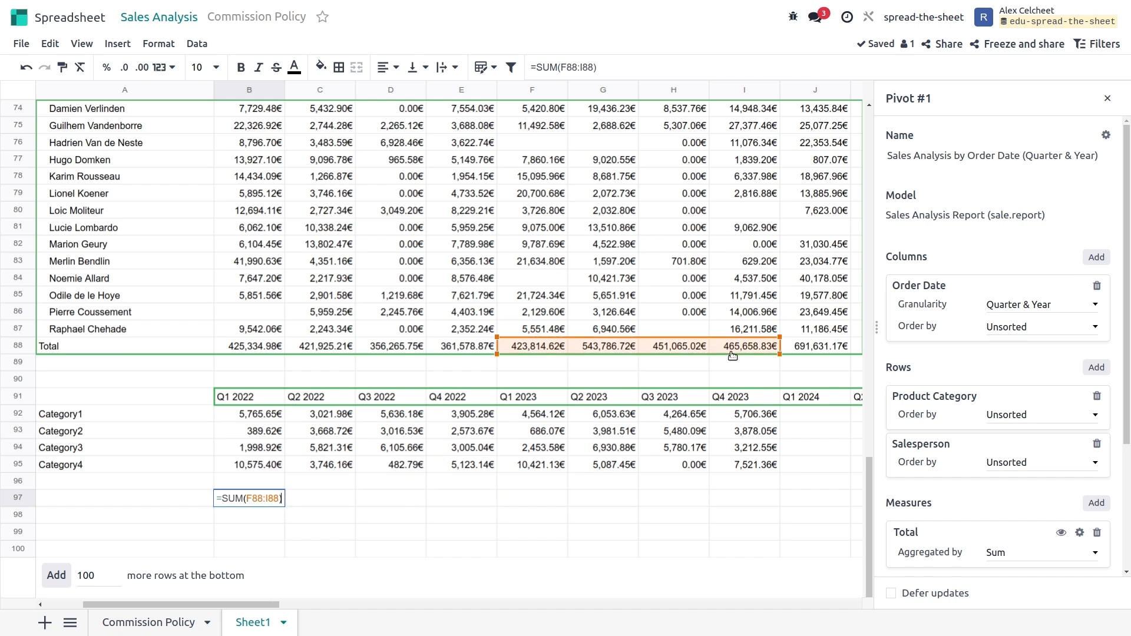
type("/SUM(")
left_click_drag(248, 345, 471, 355)
key("Return")
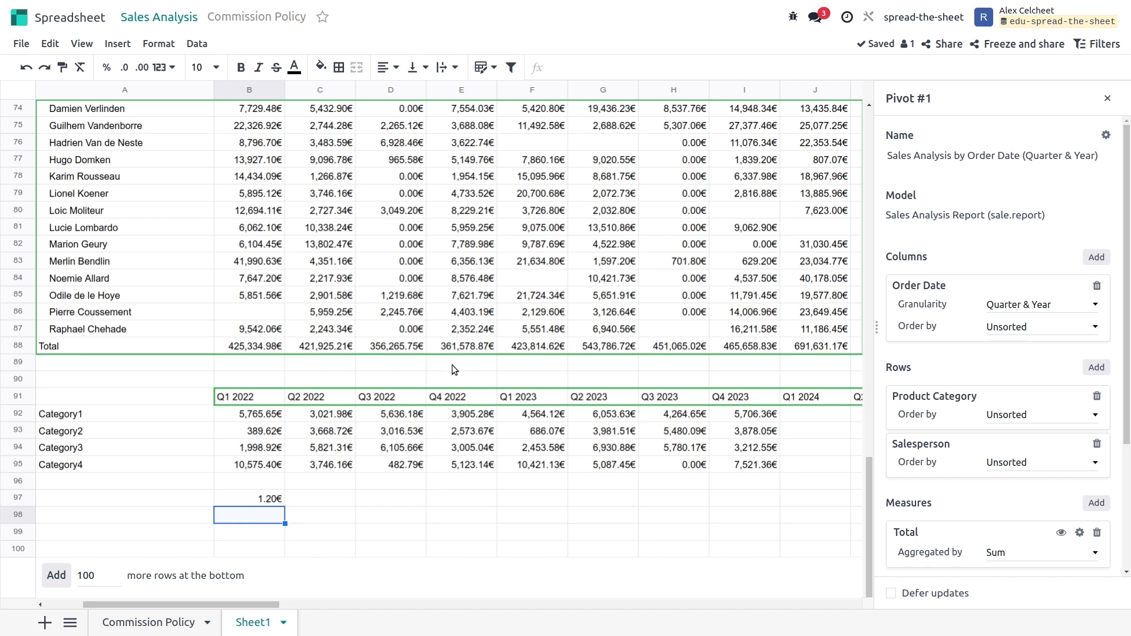
- Format the year-over-year growth ratio in B97 as a percentage
left_click(257, 500)
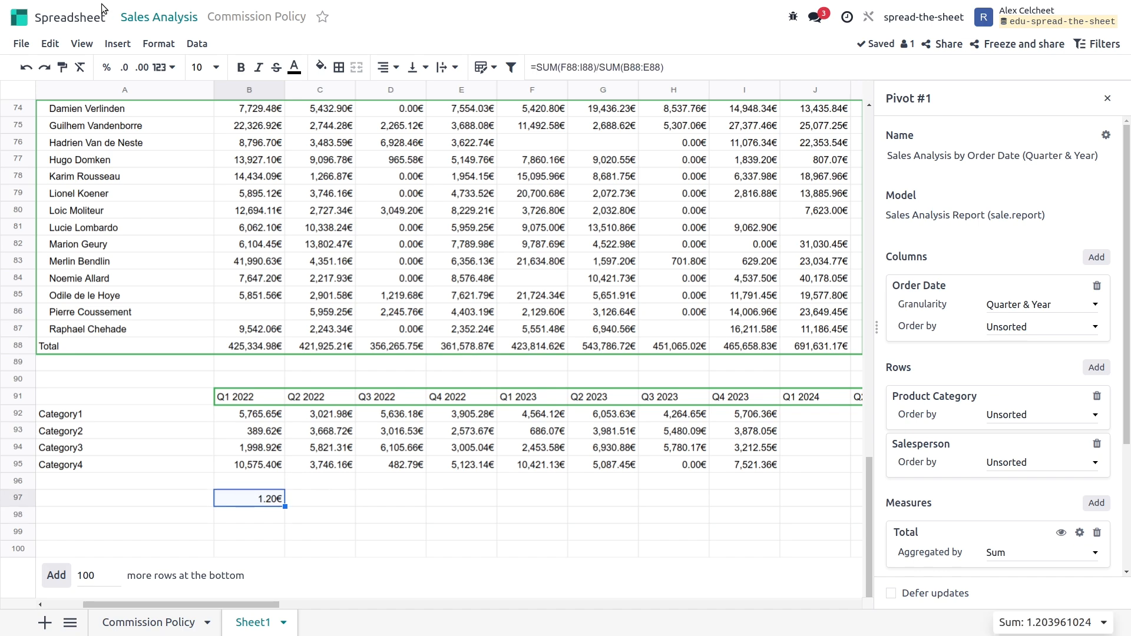
left_click(108, 68)
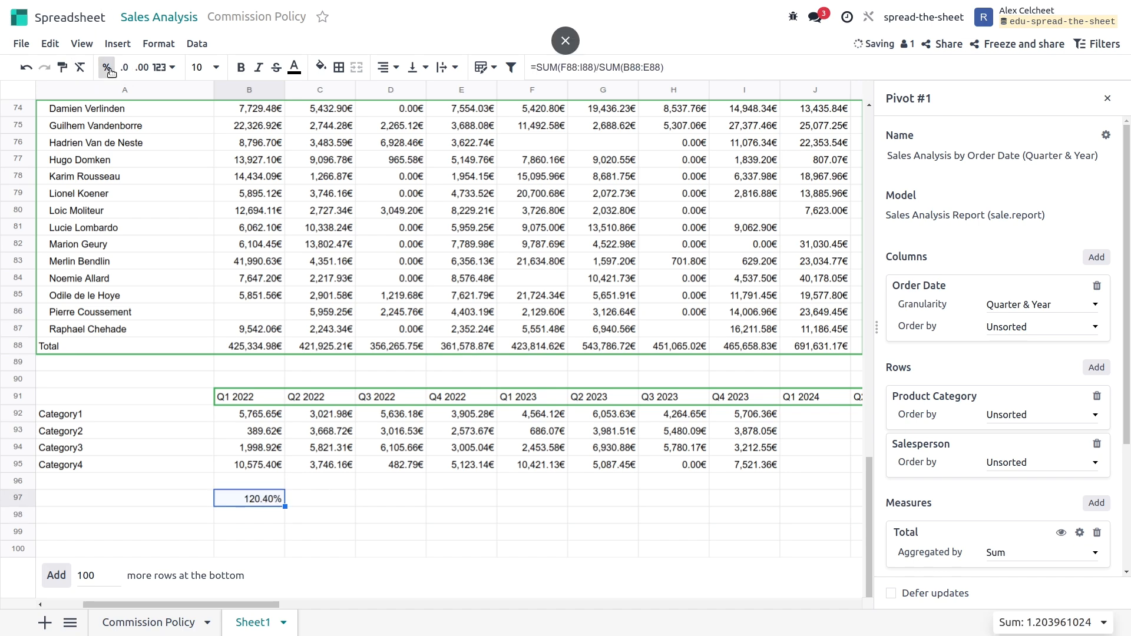
left_click(301, 517)
- In J92, enter =F92:I95*B97 to project the 2023 medians by the growth rate onto the 2024 quarters
left_click_drag(267, 605, 304, 606)
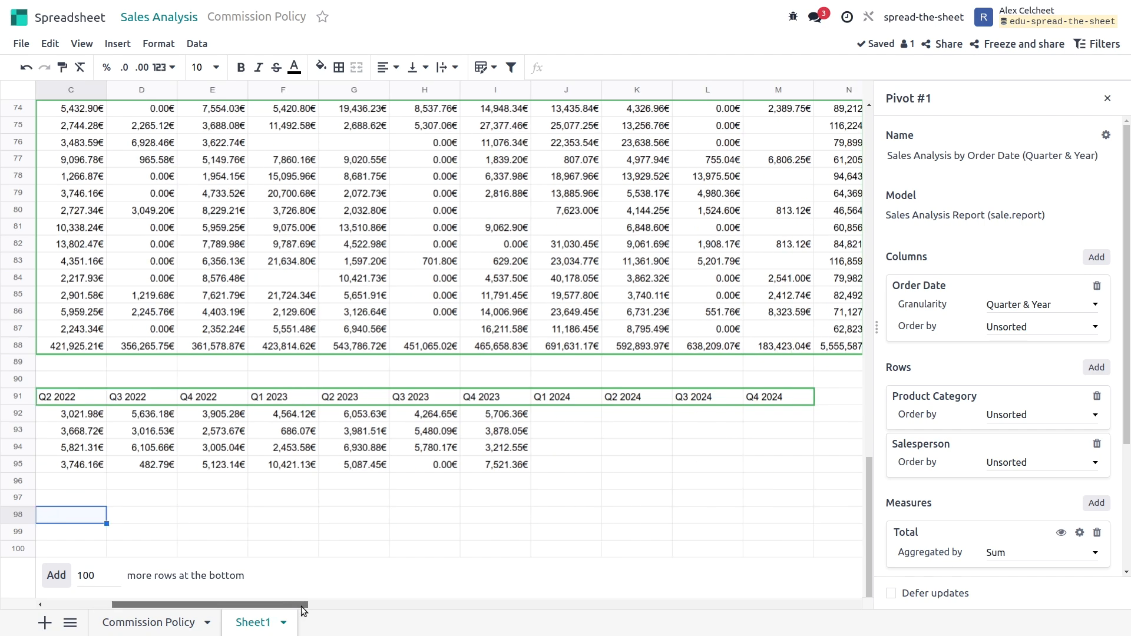
left_click(501, 498)
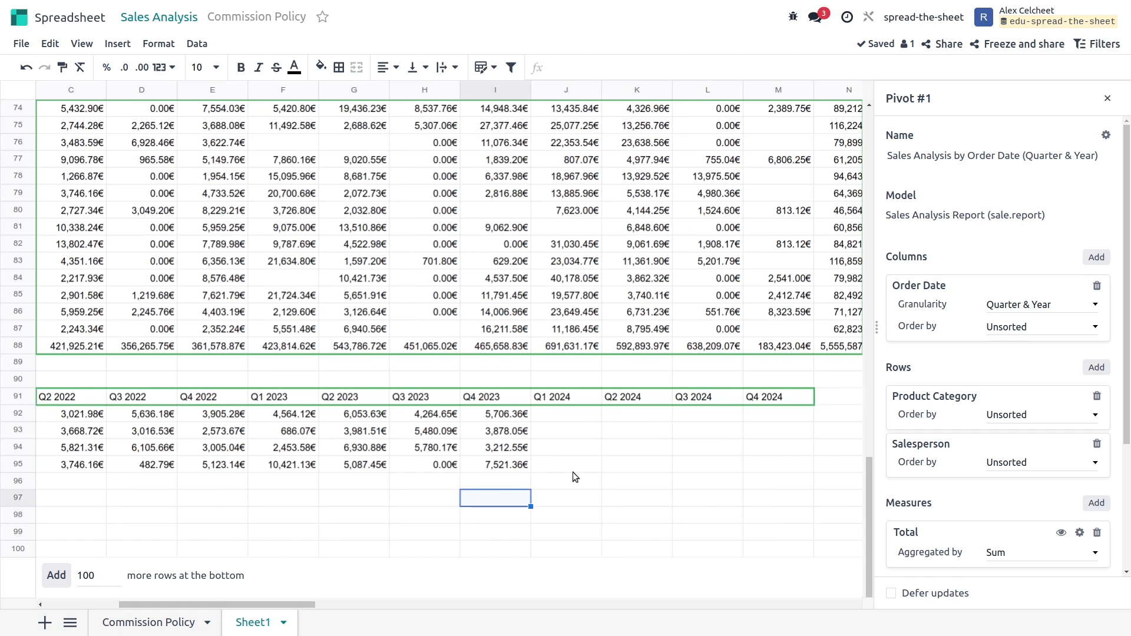
left_click(594, 419)
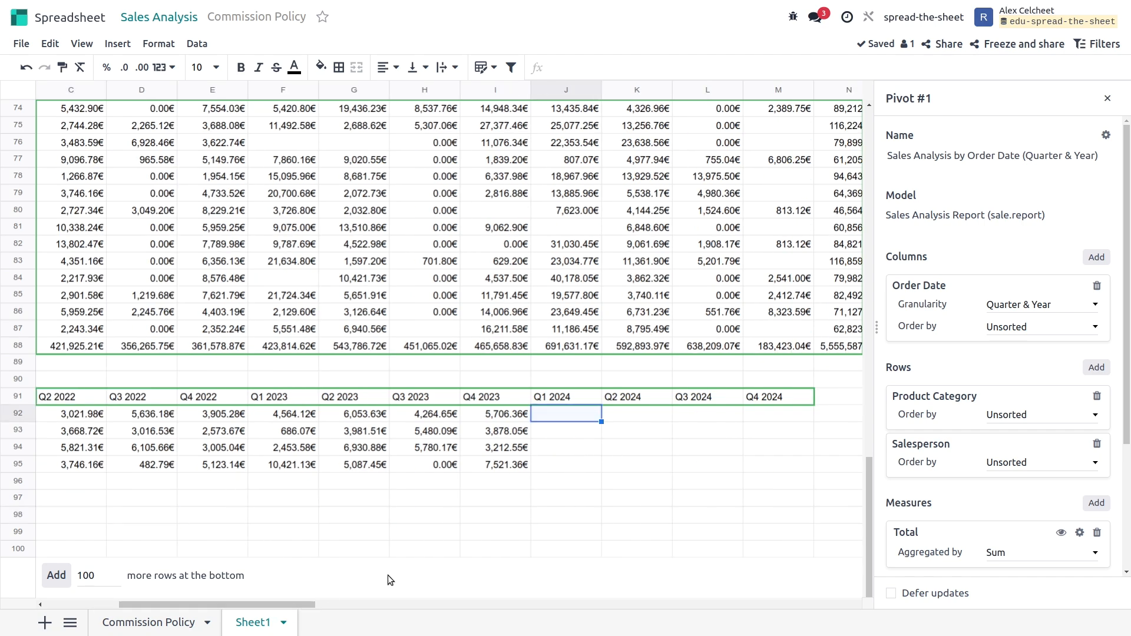
mouse_move(318, 605)
left_mouse_down()
mouse_move(252, 591)
mouse_move(324, 599)
left_mouse_up()
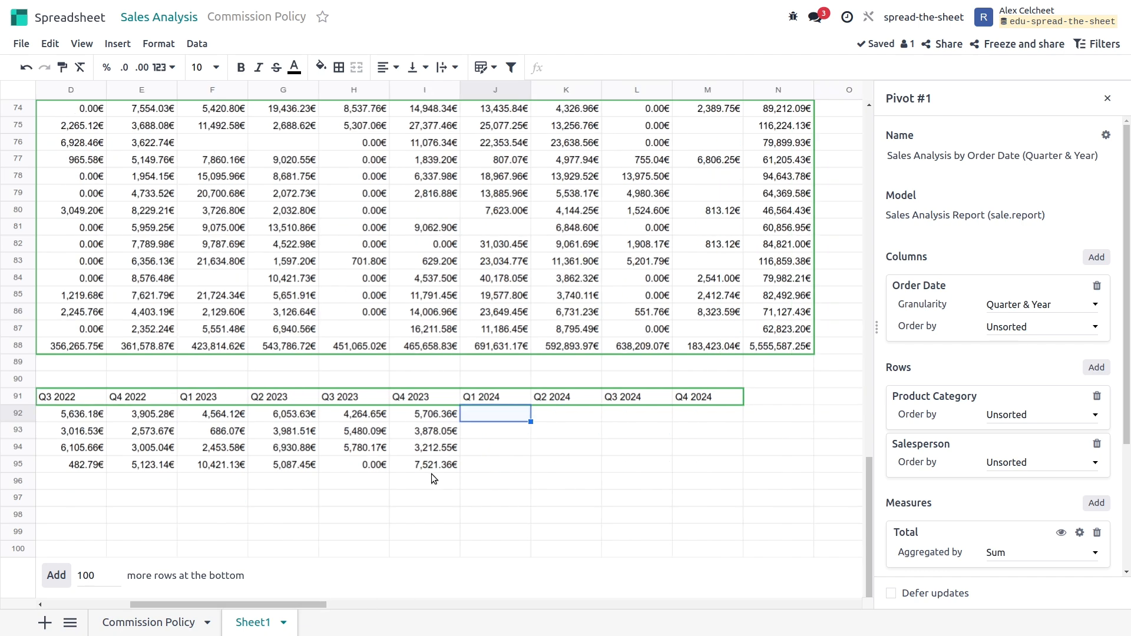
type("=")
left_click_drag(213, 415, 401, 464)
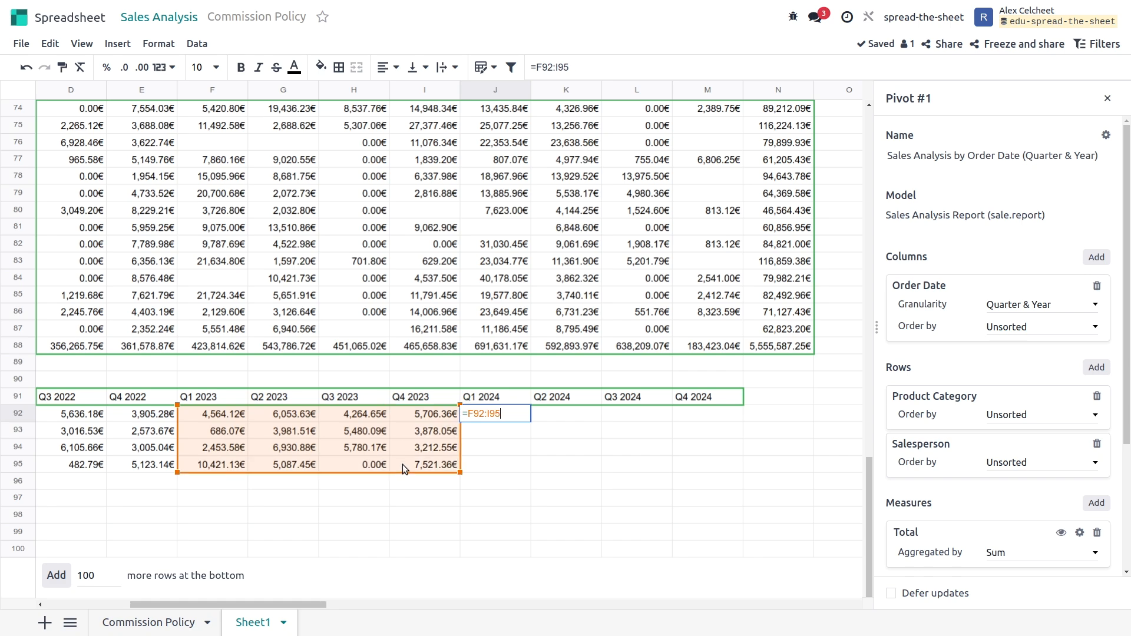
type("*")
left_click_drag(275, 602, 188, 602)
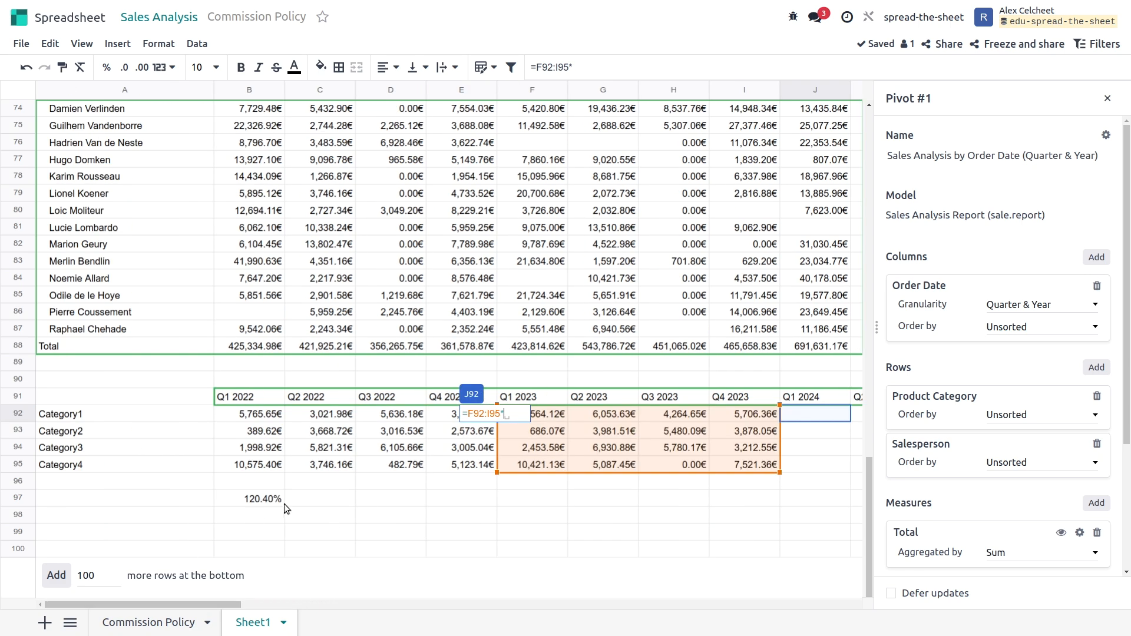
left_click(265, 500)
key("Return")
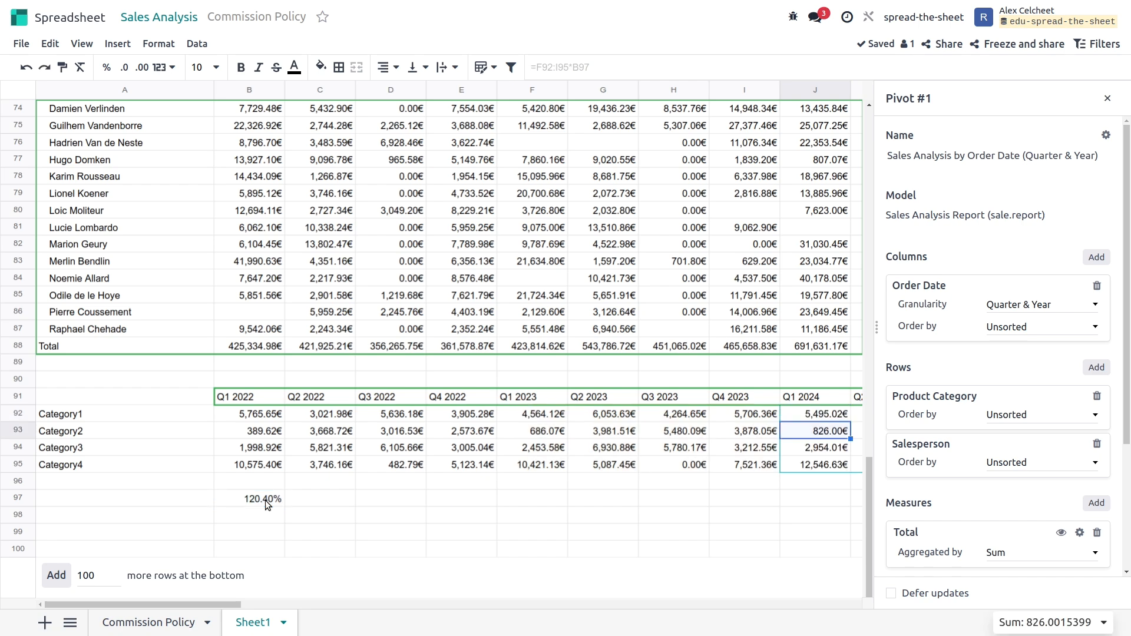
- In B99, enter =ROUND(B92:M95,2) to produce a rounded copy of the whole median table
left_click_drag(192, 603, 271, 601)
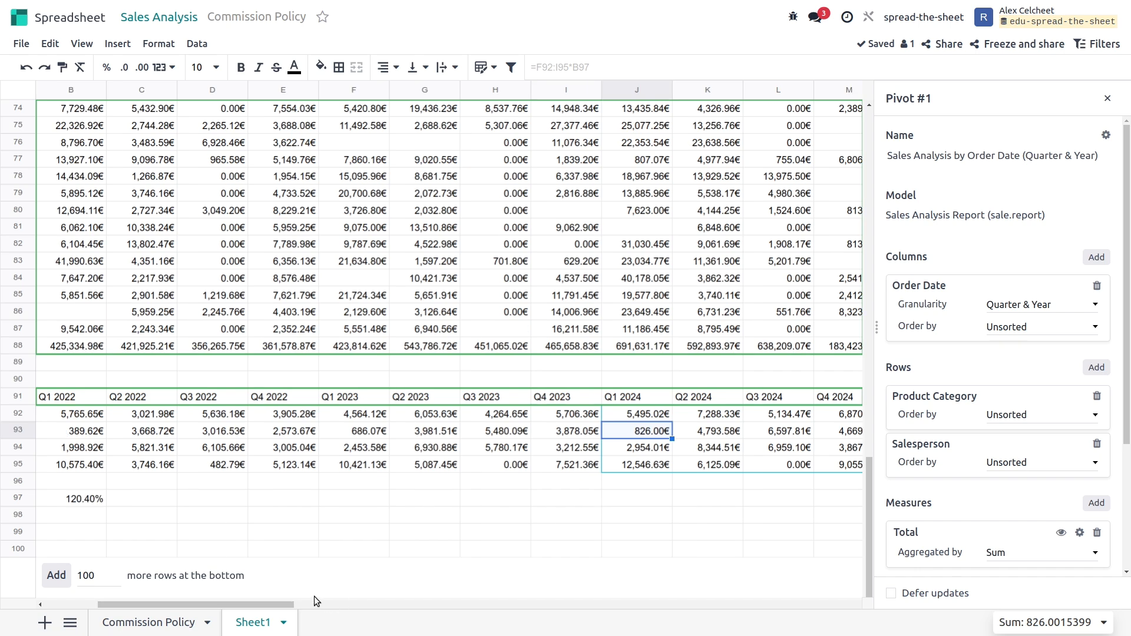
left_click_drag(278, 603, 233, 601)
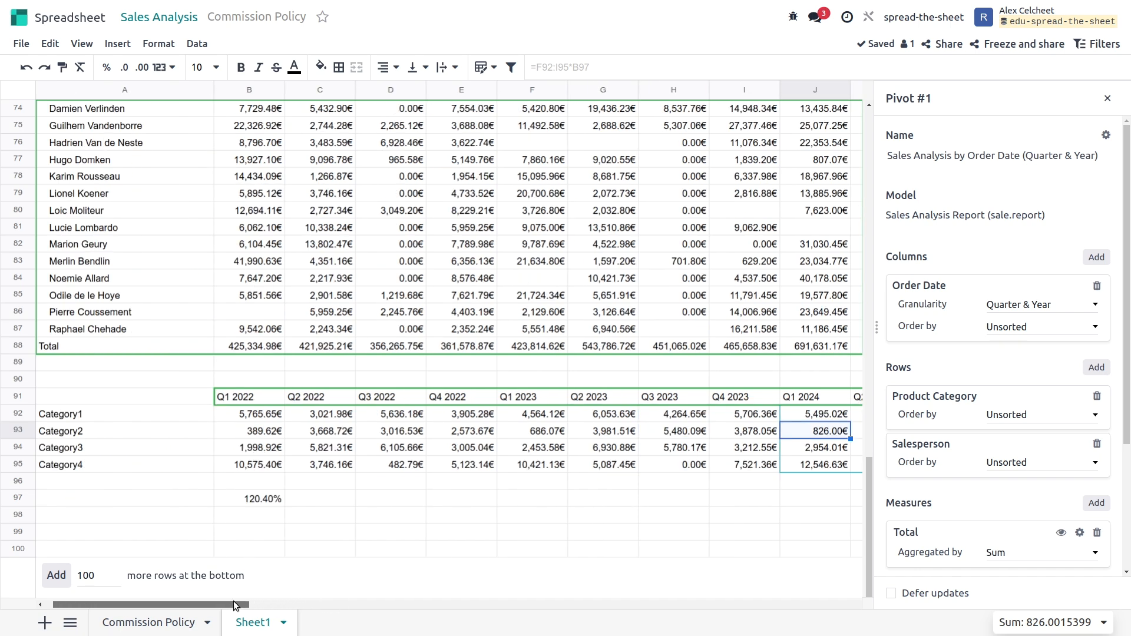
left_click(273, 534)
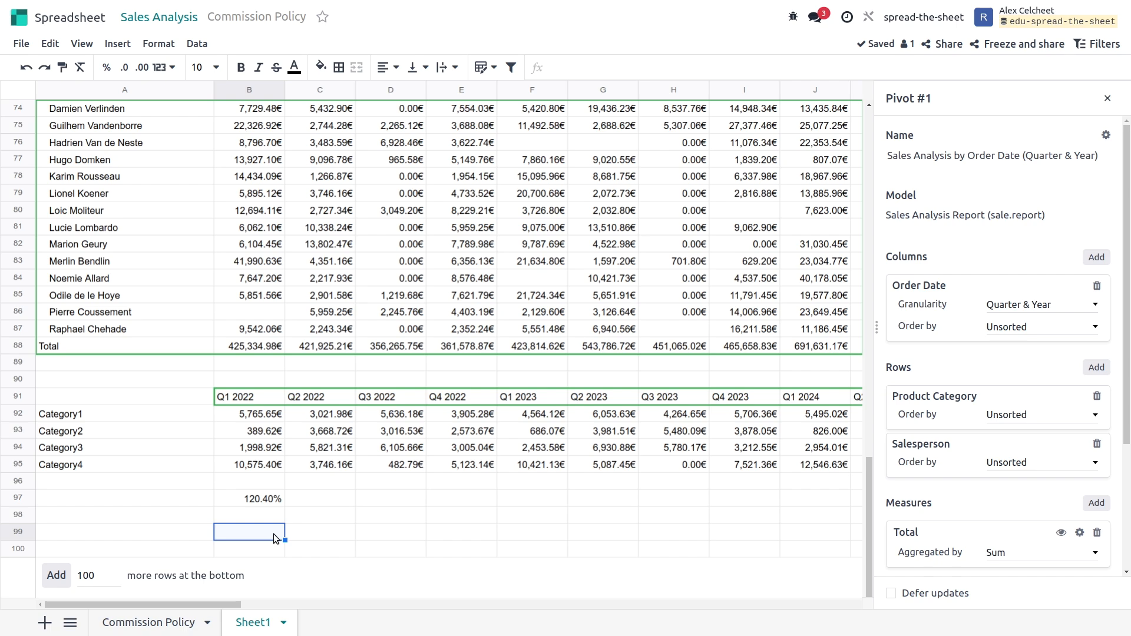
type("=ROUN")
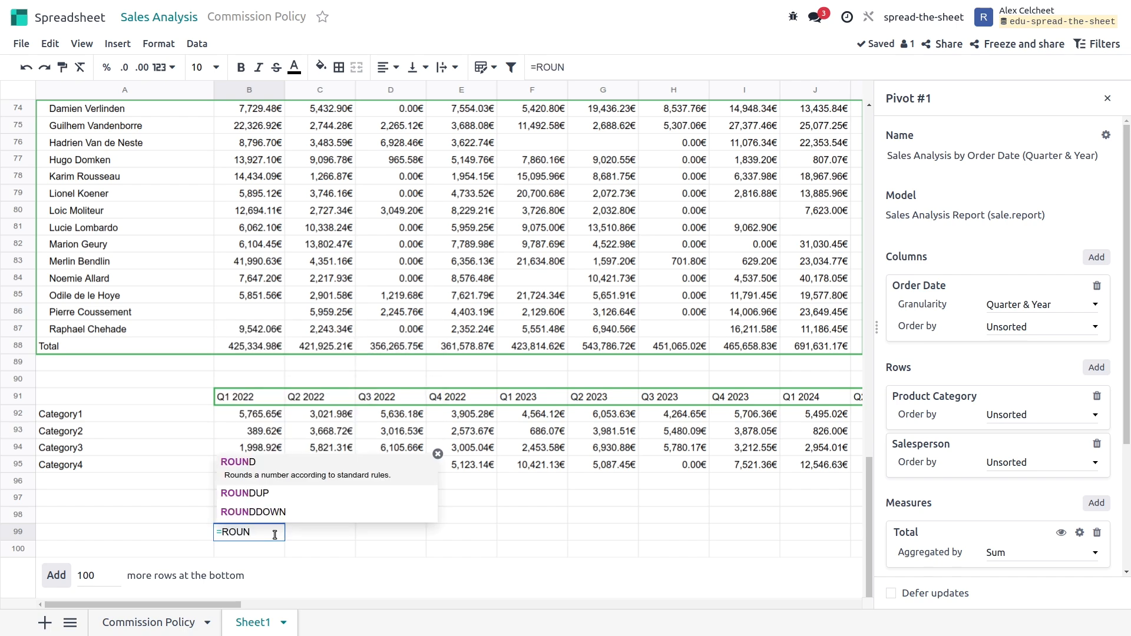
key("Tab")
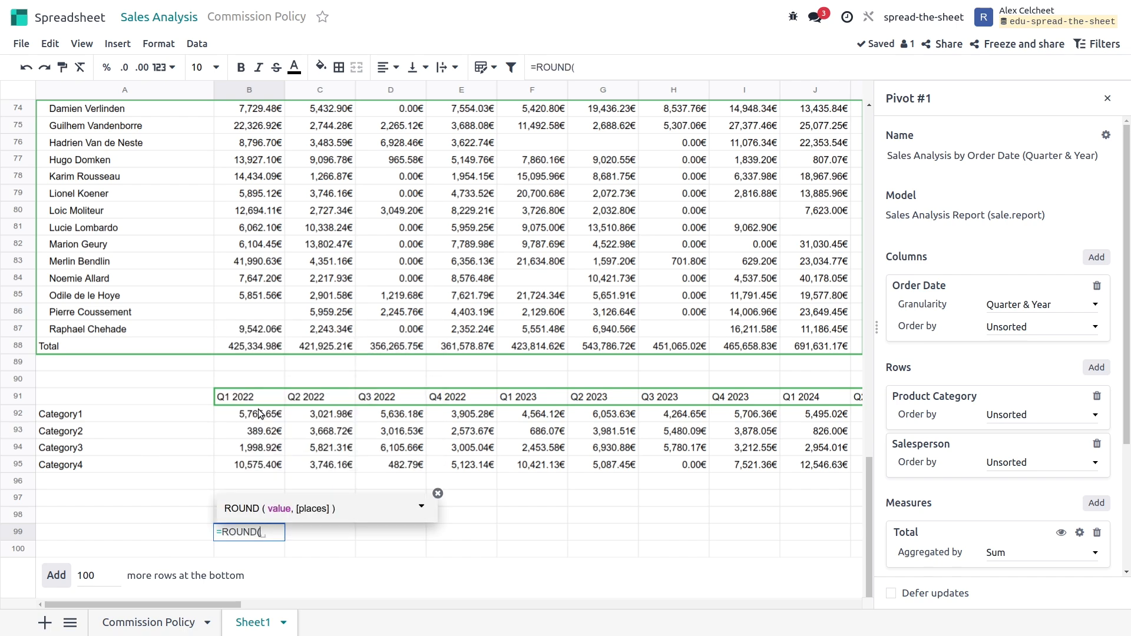
left_click_drag(259, 412, 780, 466)
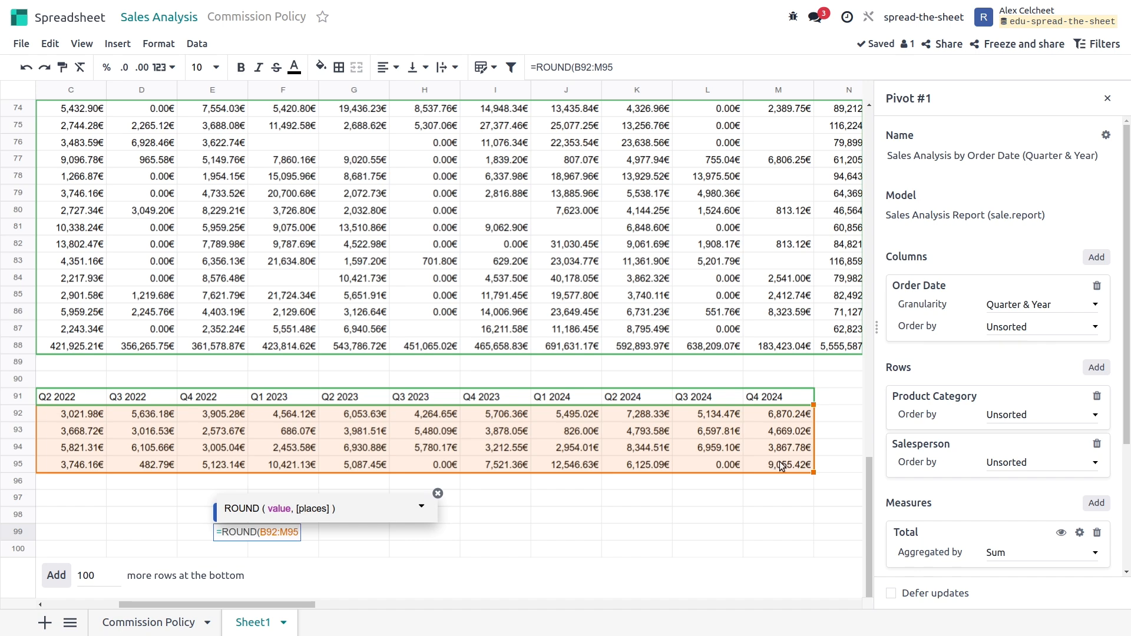
type(",2")
key("Return")
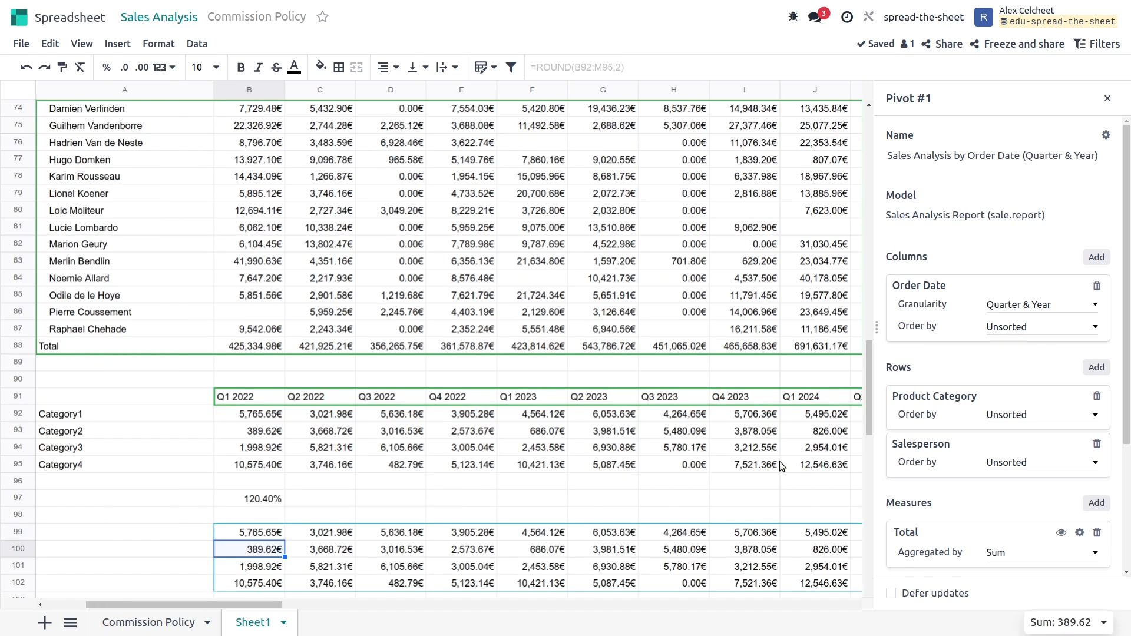
- Change the ROUND formula in B99 to use -2 places, rounding the values to the nearest hundred
left_click(256, 532)
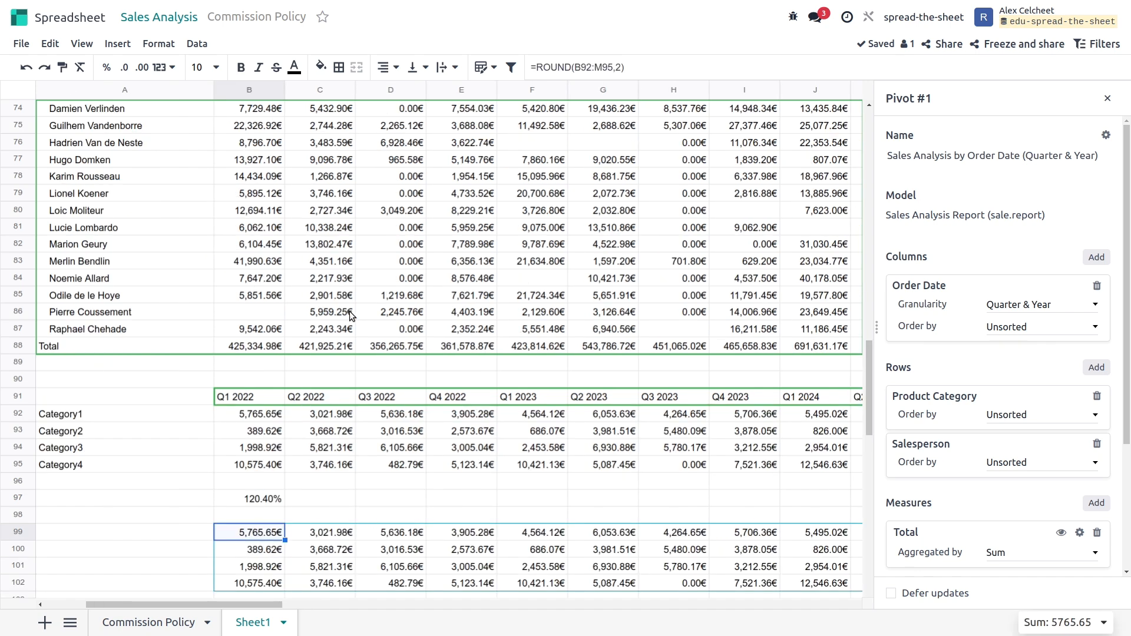
left_click(615, 67)
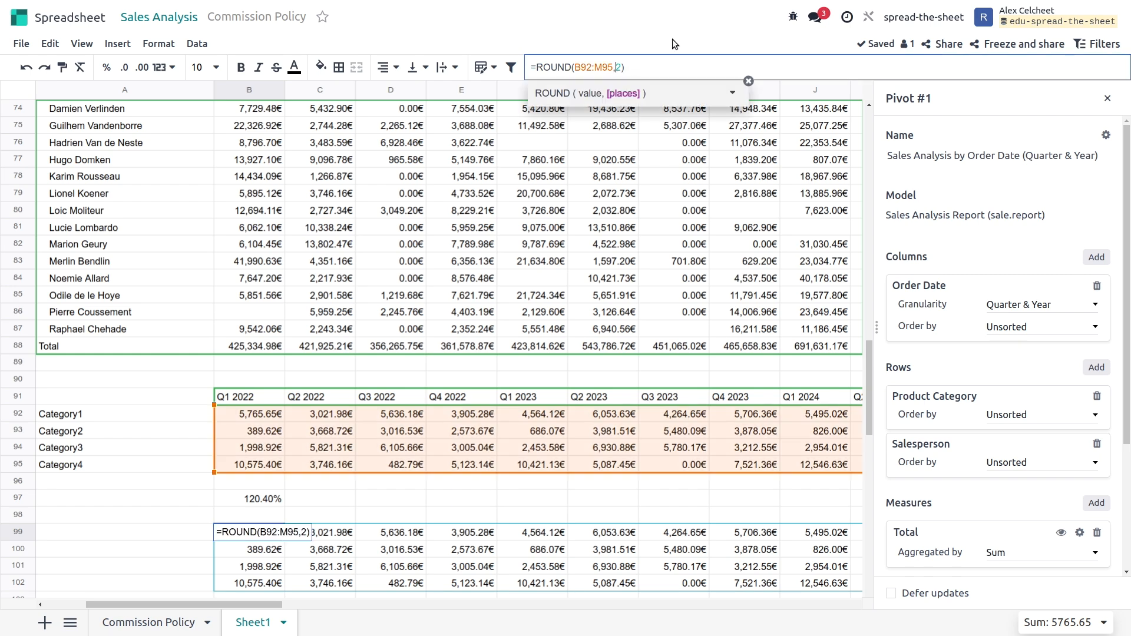
type("-")
key("Return")
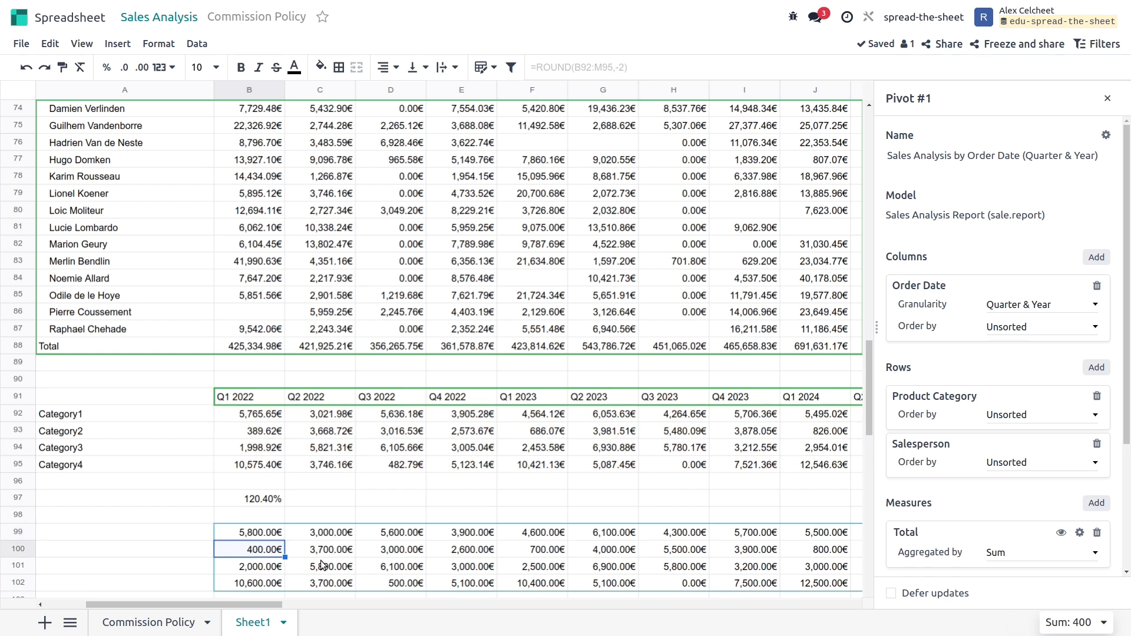
- Enter =B91 in B98 to put the Q1 2022 header above the rounded values
scroll(351, 443, "down", 5)
left_click(382, 331)
left_click(245, 299)
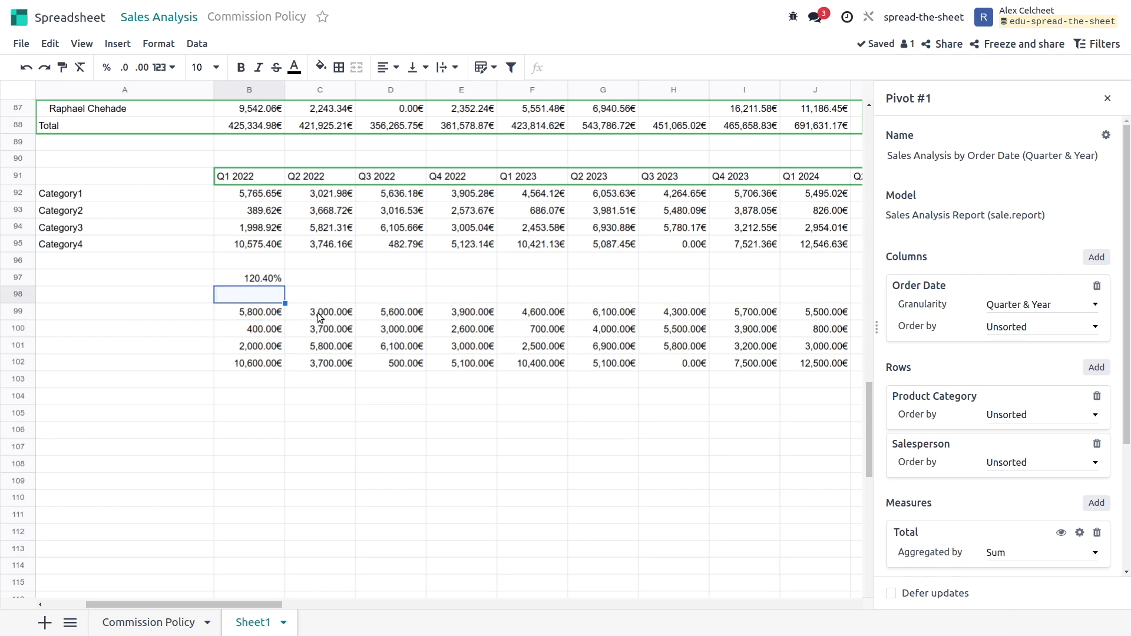
type("=")
left_click(256, 177)
key("Return")
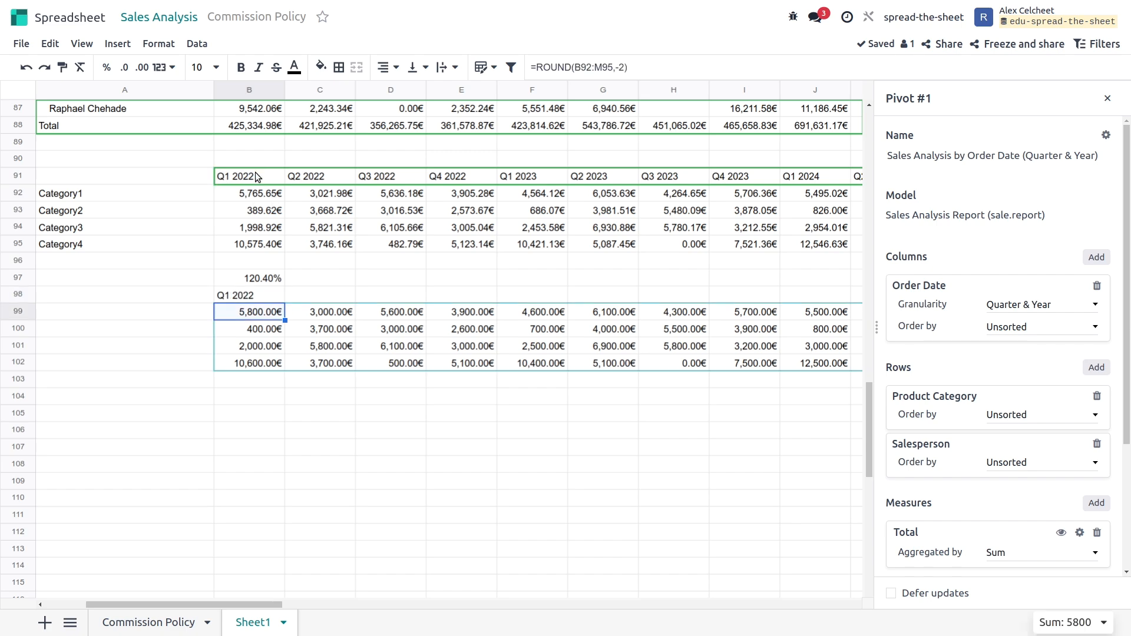
- Fill the header reference in B98 across row 98 so every quarter of the rounded table has a header
left_click(274, 288)
left_click_drag(287, 302, 716, 309)
left_click_drag(331, 605, 155, 590)
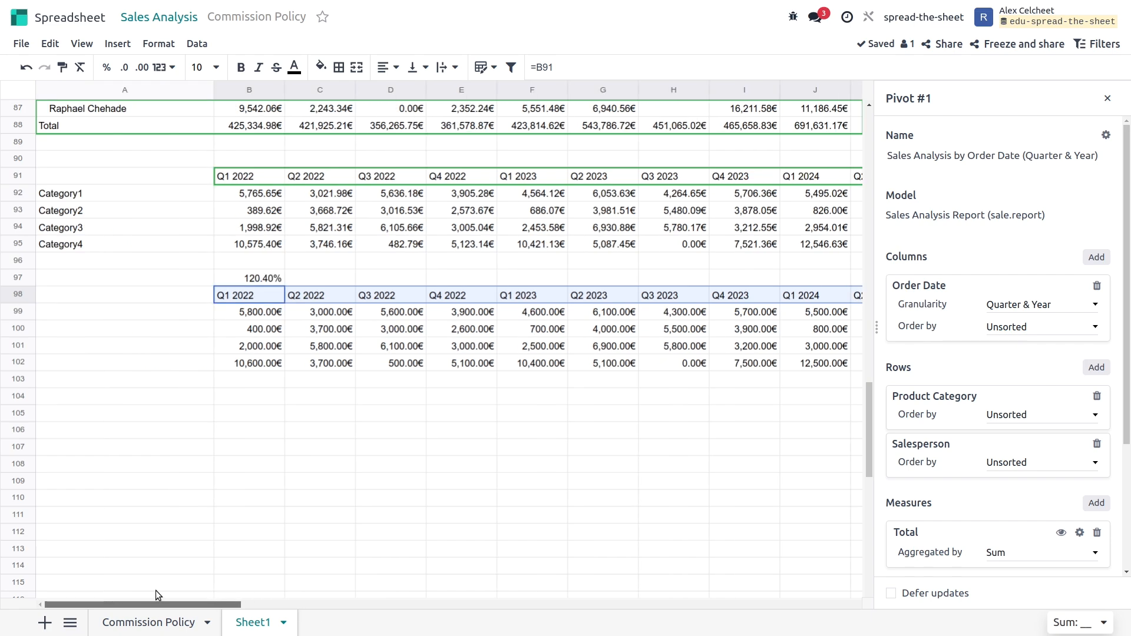
- Rewrite the labels in A92 and A93 as Category 1 and Category 2, then fill the pattern down to A95
left_click(96, 196)
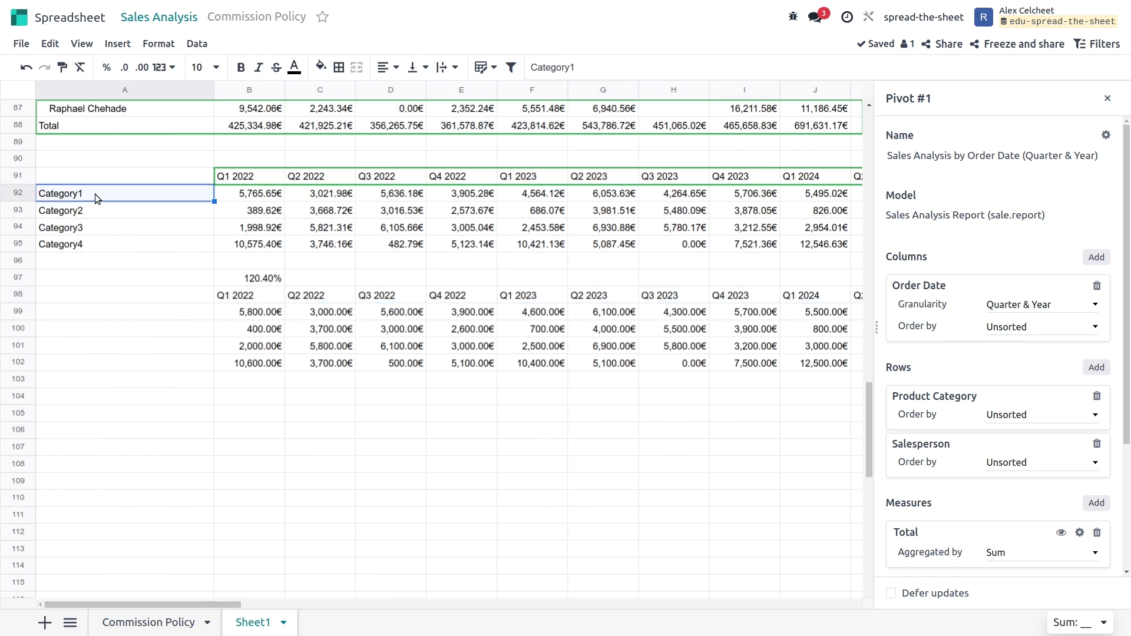
double_click(79, 195)
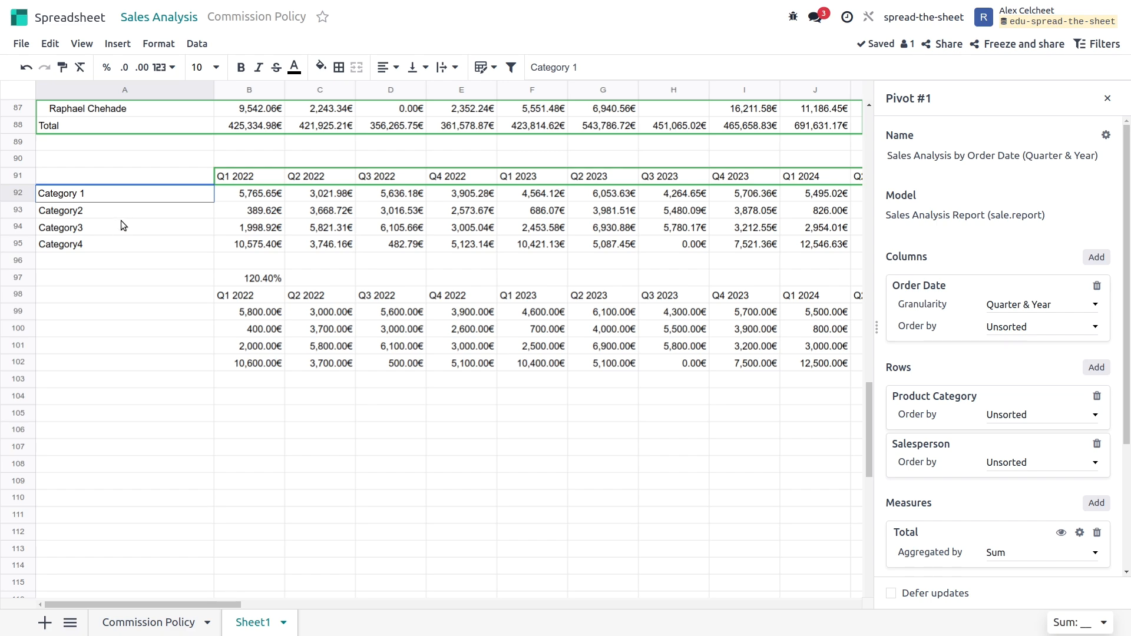
key("Return")
double_click(84, 213)
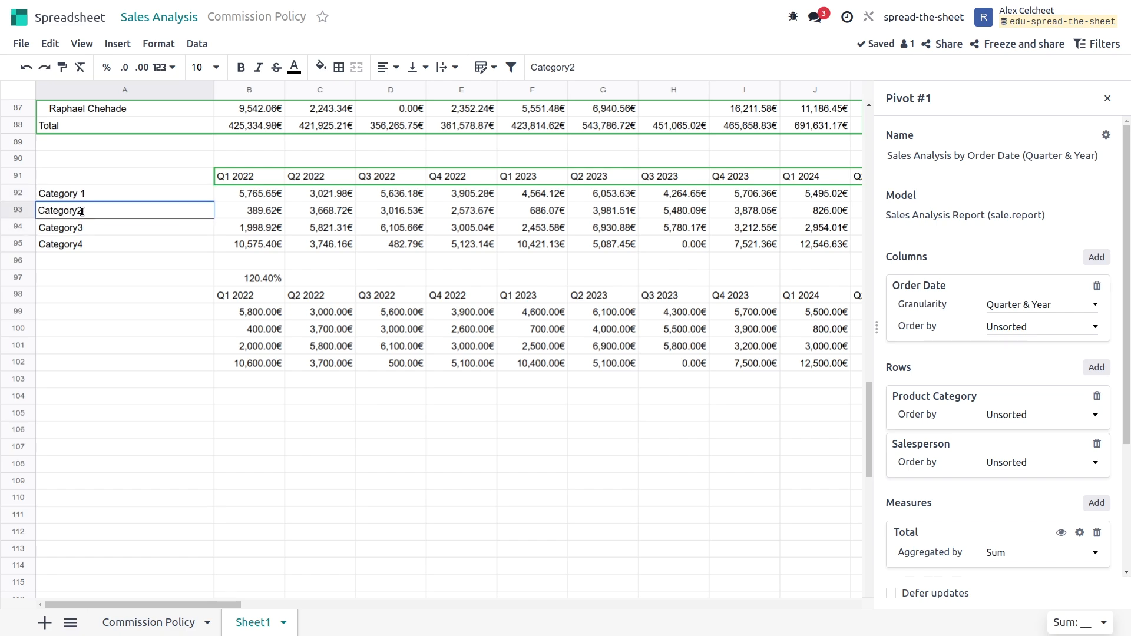
key("Left")
key("Return")
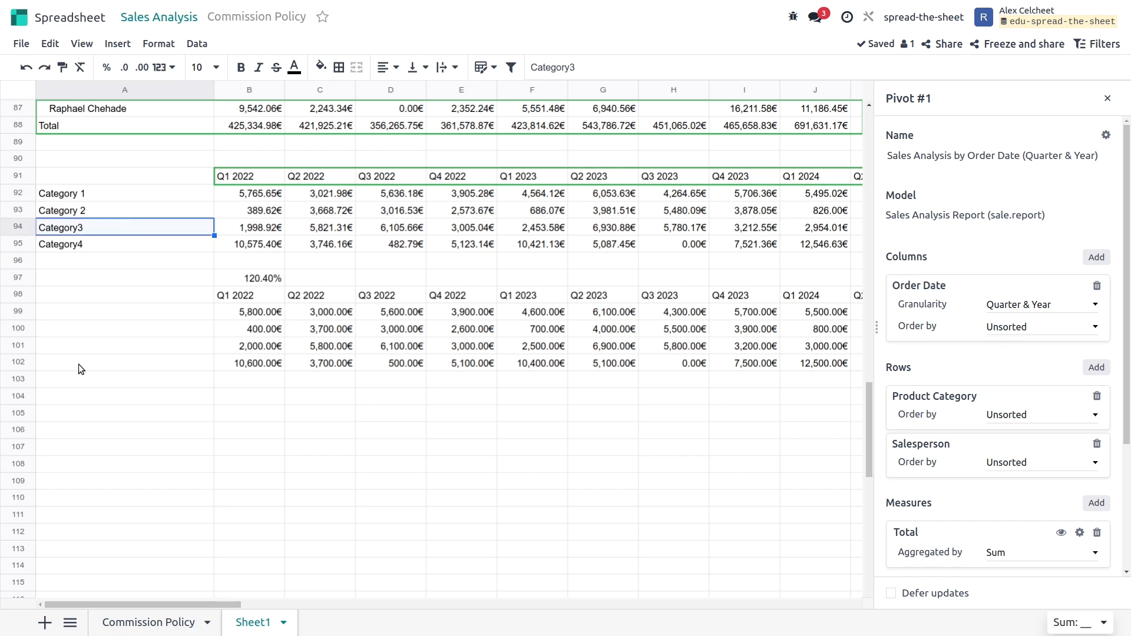
left_click_drag(126, 192, 133, 210)
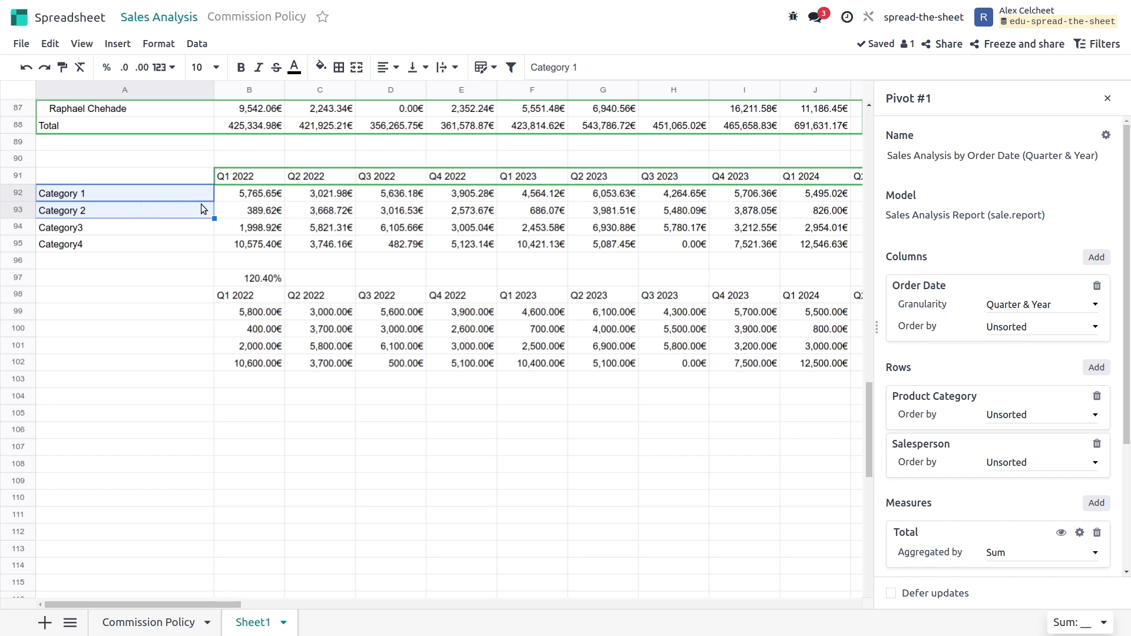
left_click_drag(214, 216, 213, 248)
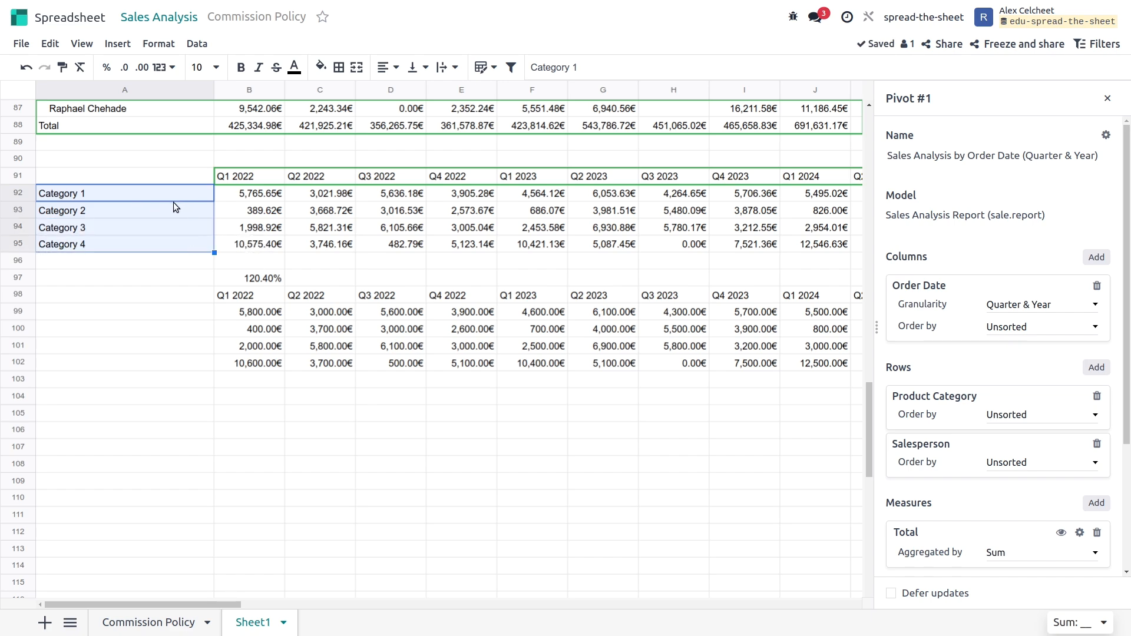
- Copy the four category labels from A92:A95 into A99:A102 beside the rounded values
left_click(152, 315)
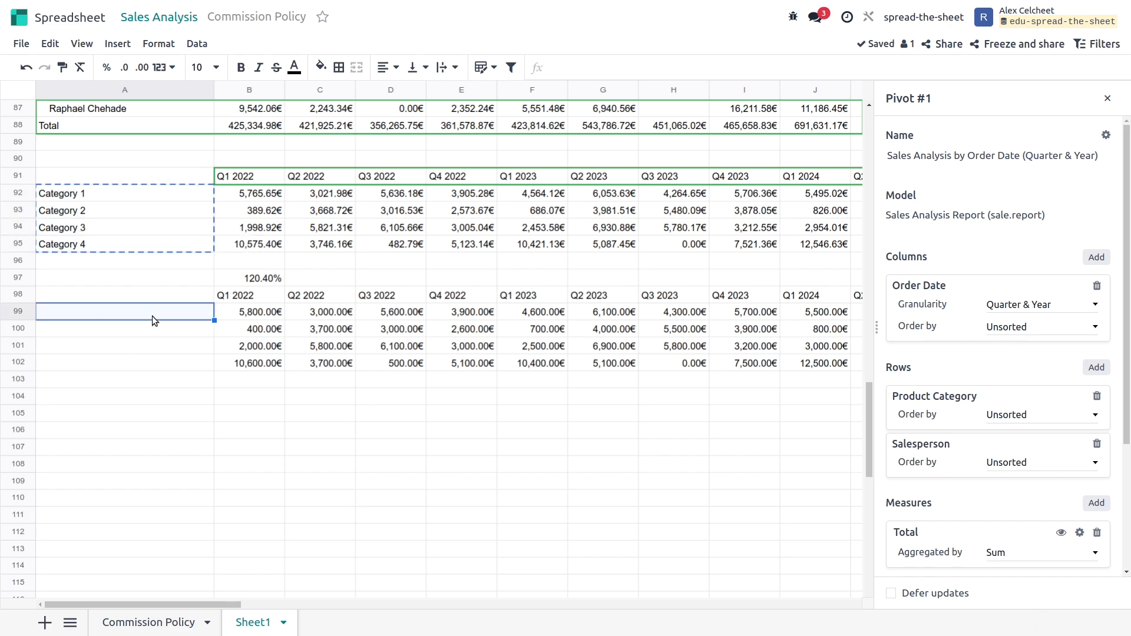
key("ctrl+v")
left_click(328, 420)
- Copy the rounded table A98:M102 and paste it over itself as values only
left_click_drag(118, 295, 725, 365)
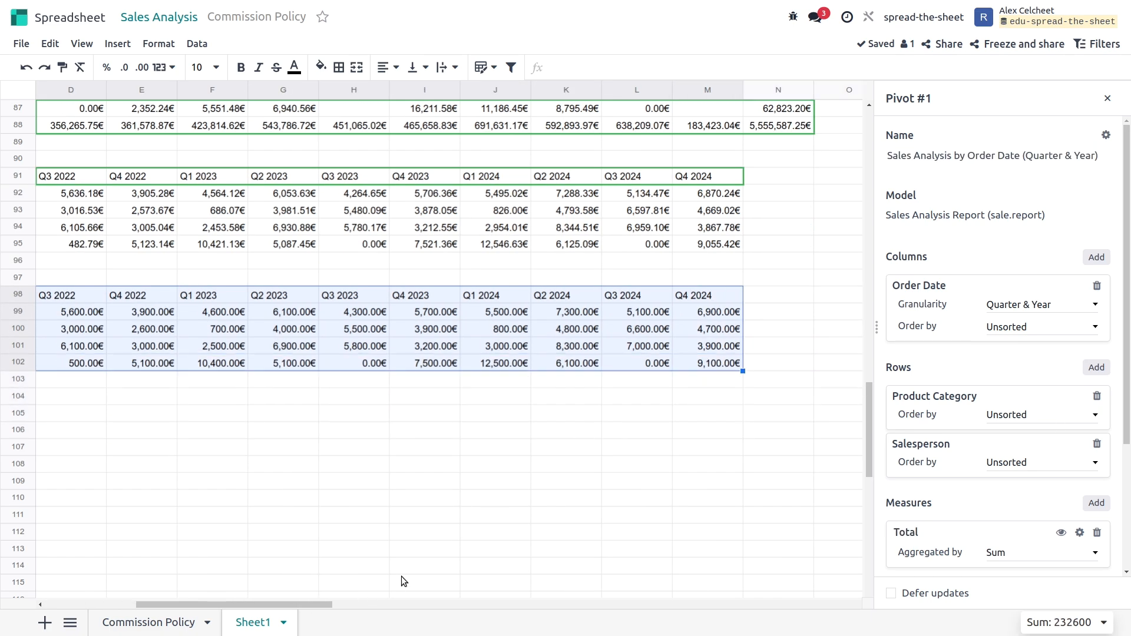
left_click_drag(306, 600, 210, 575)
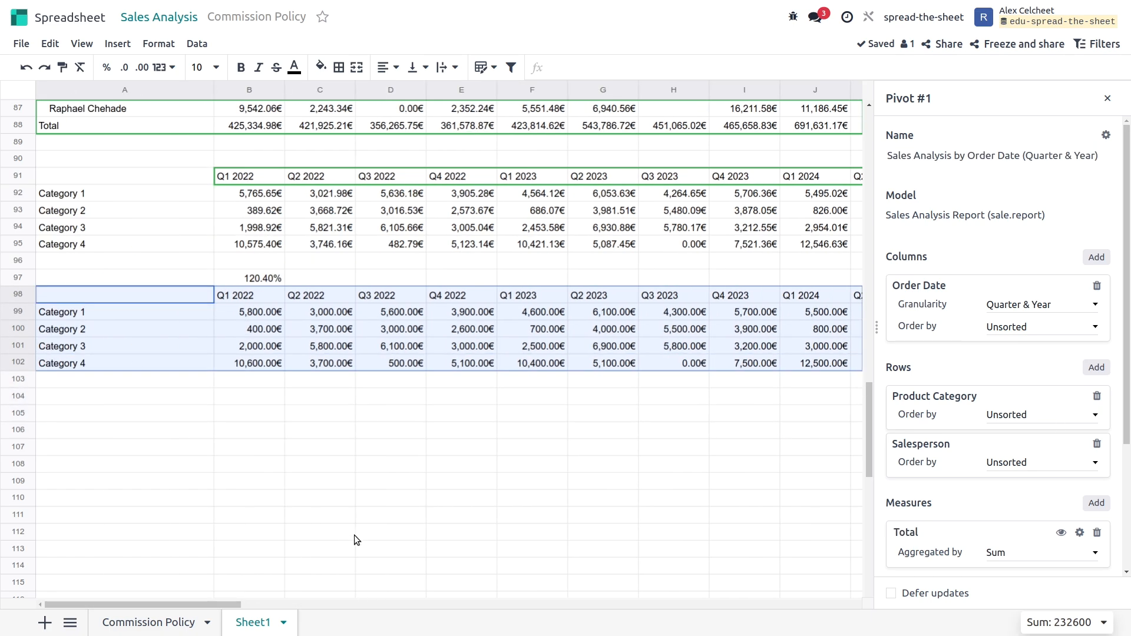
right_click(166, 292)
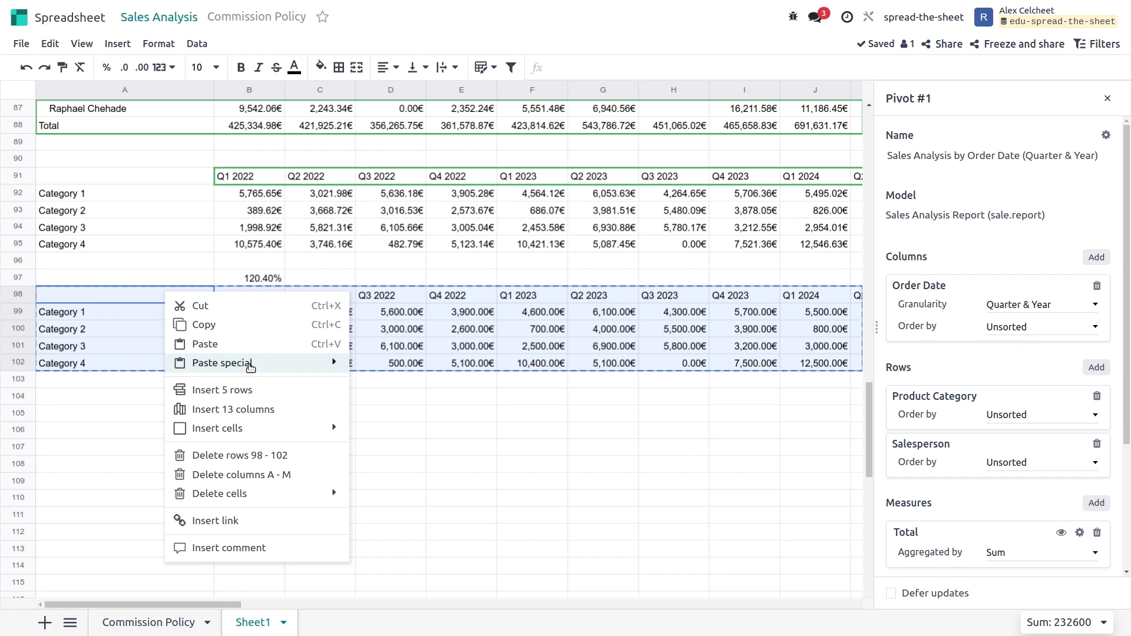
mouse_move(251, 367)
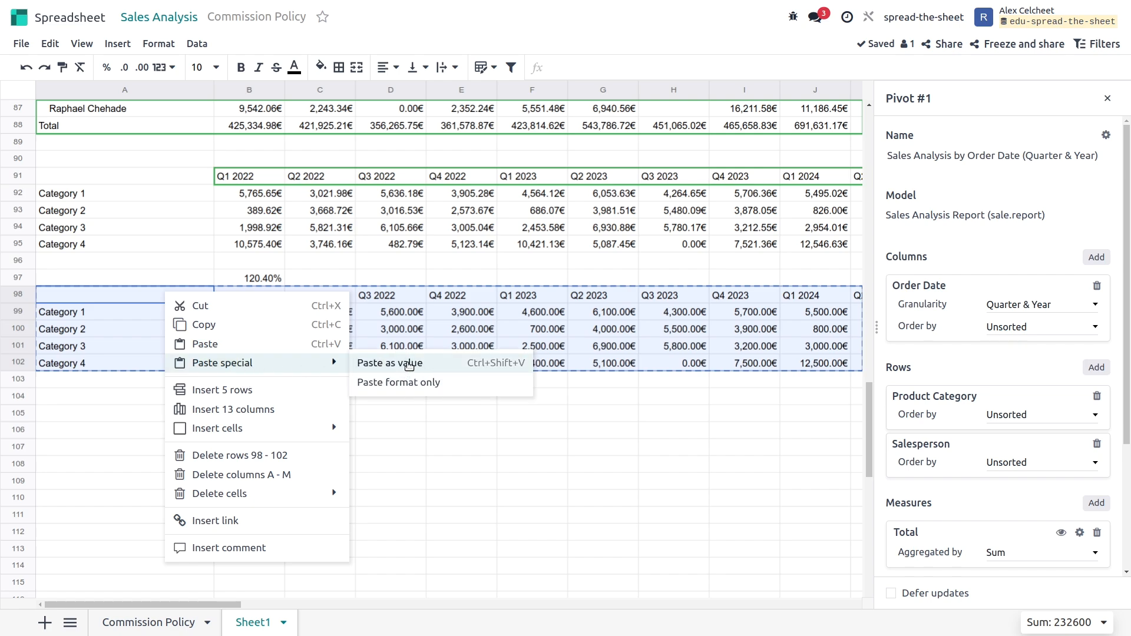
left_click(405, 366)
left_click_drag(243, 603, 278, 524)
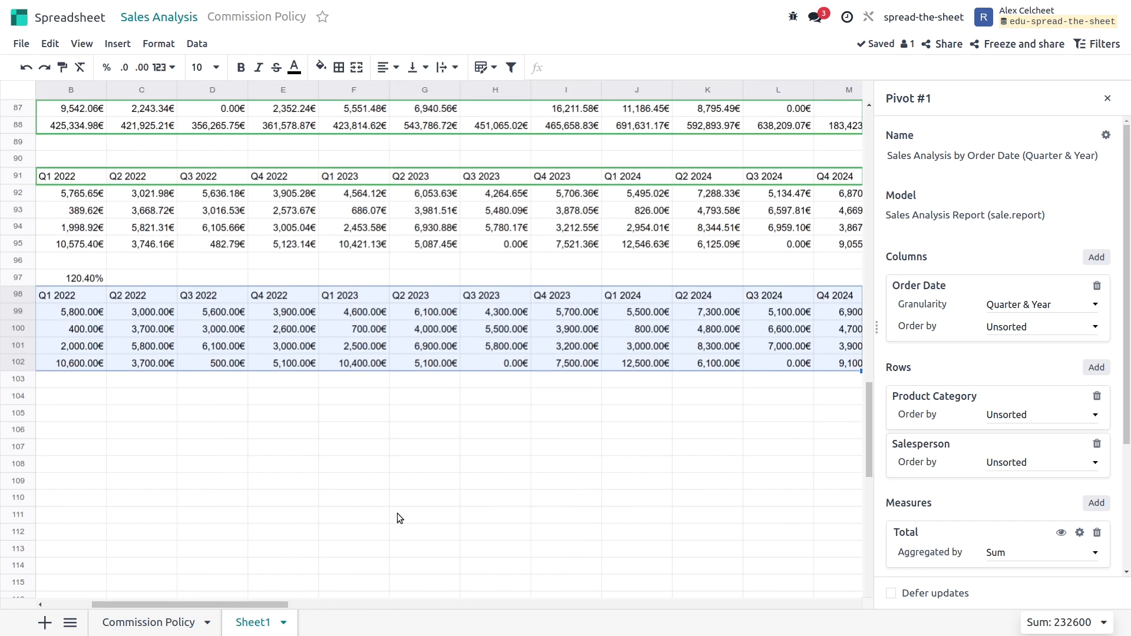
scroll(434, 450, "down", 1)
scroll(423, 450, "up", 3)
left_click_drag(264, 604, 255, 604)
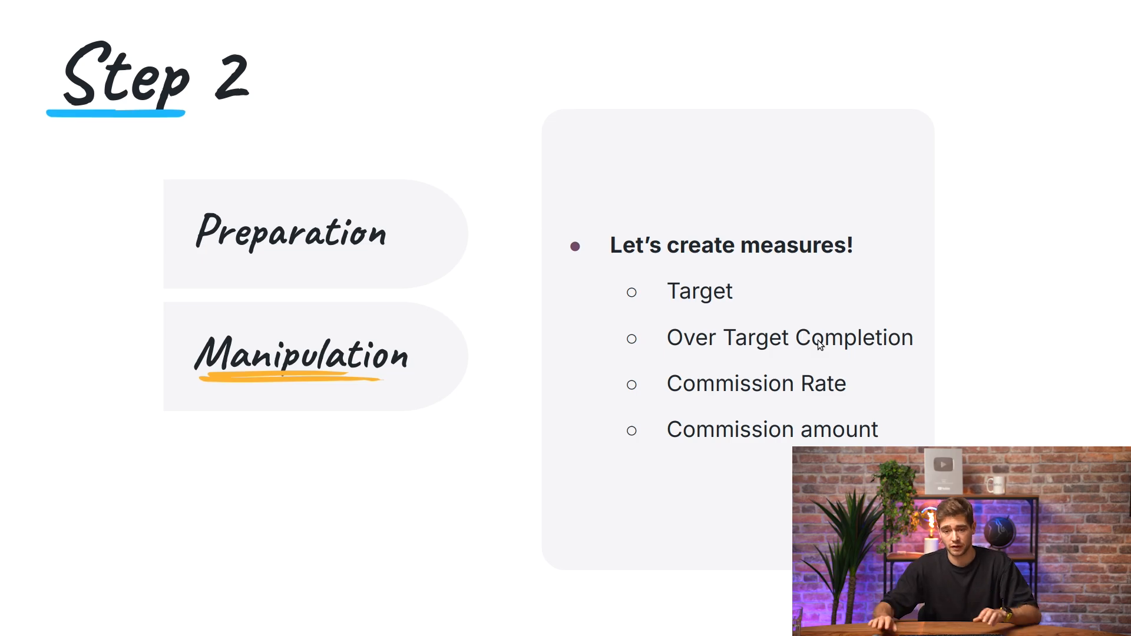
key("ctrl+alt+Left")
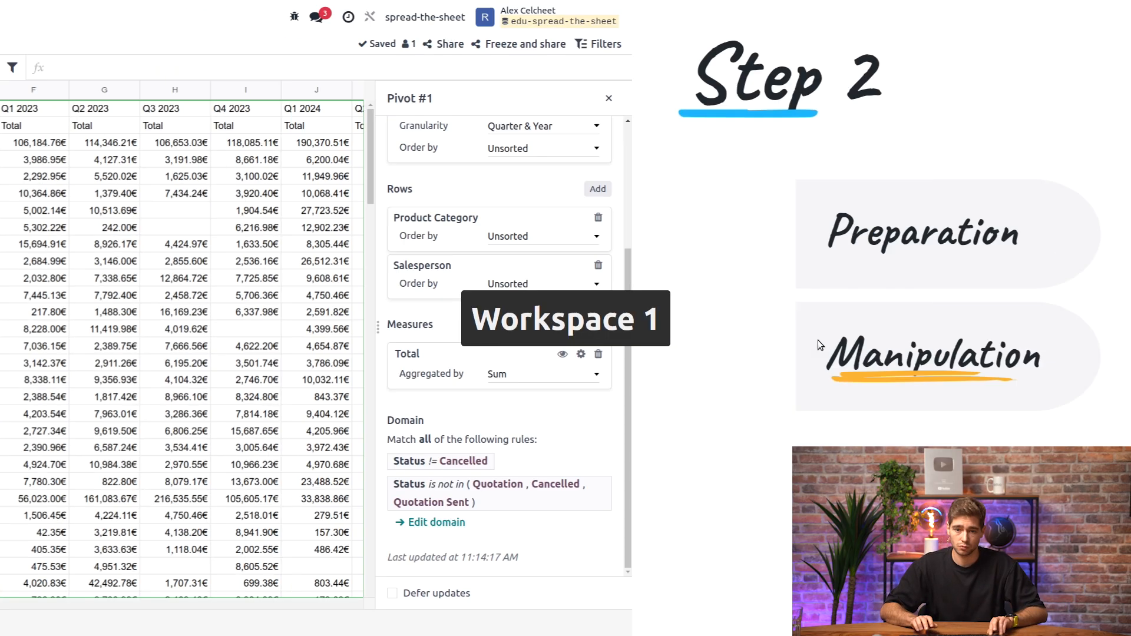
left_click(643, 204)
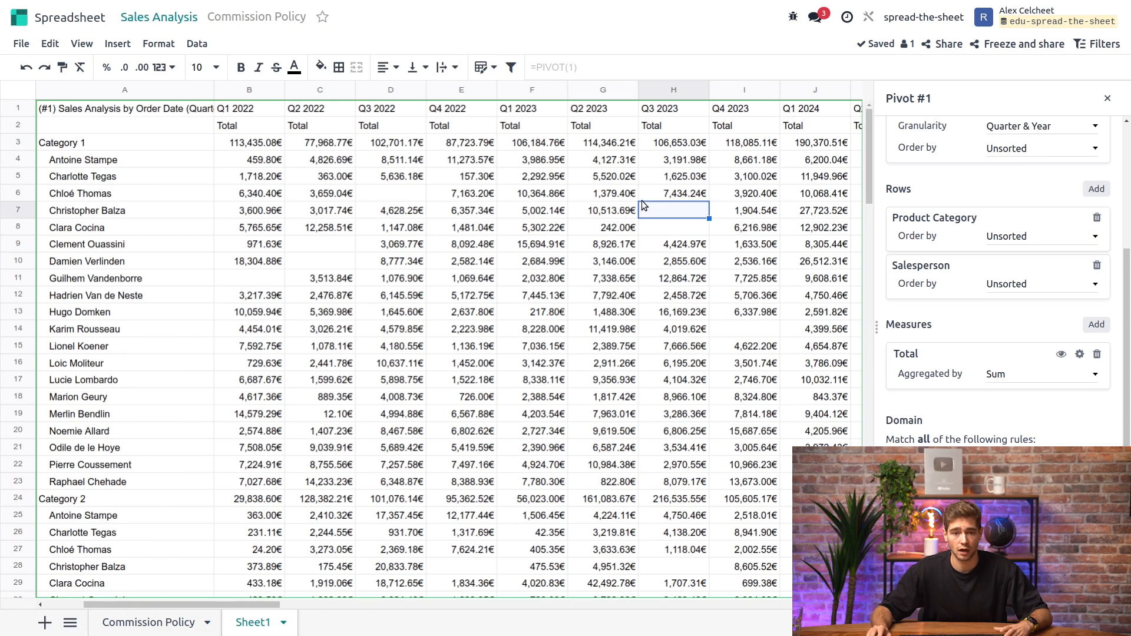
- Copy the complete rounded table A98:M102, including its quarter headers and category labels
scroll(648, 330, "down", 10)
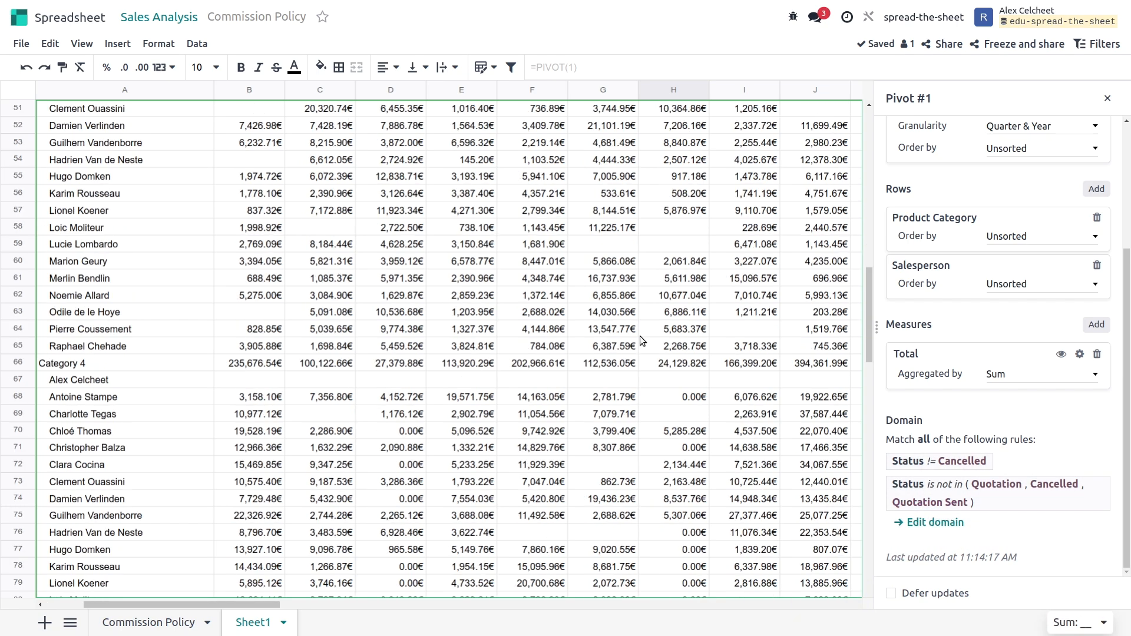
scroll(640, 336, "down", 7)
scroll(640, 336, "down", 4)
scroll(292, 305, "up", 4)
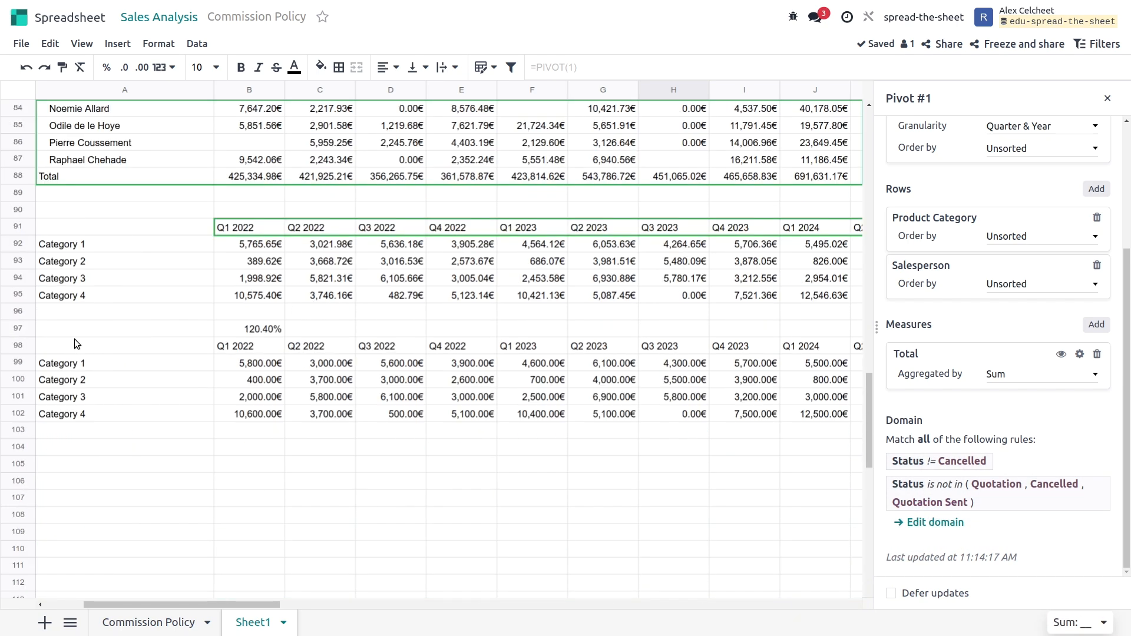
left_click_drag(75, 341, 733, 415)
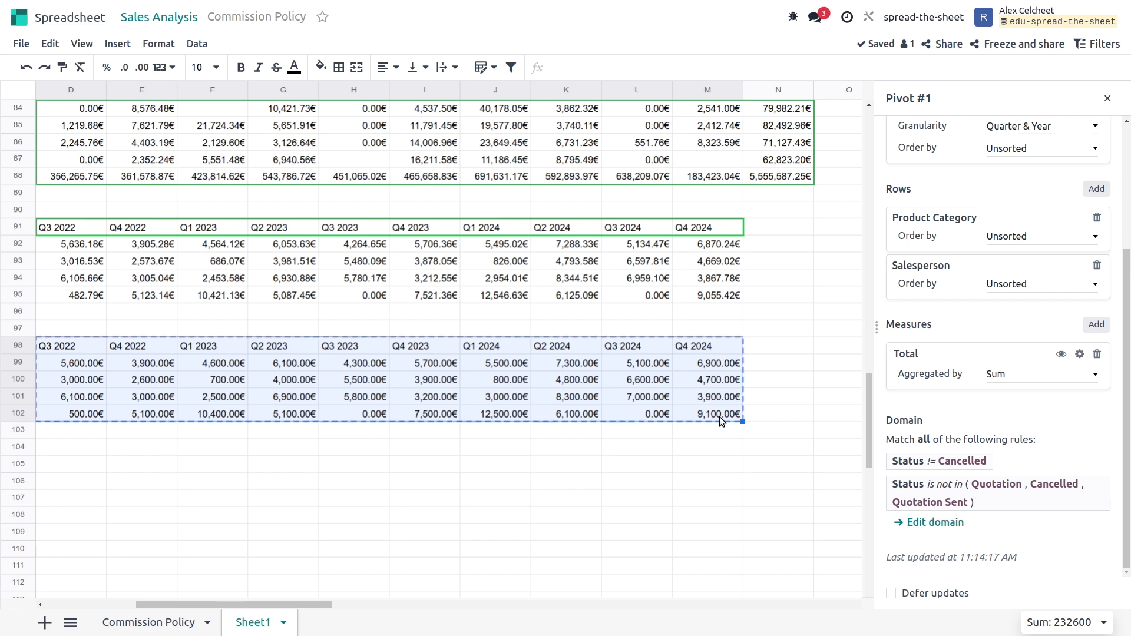
- Add a new sheet to the spreadsheet and name it Target
left_click(44, 622)
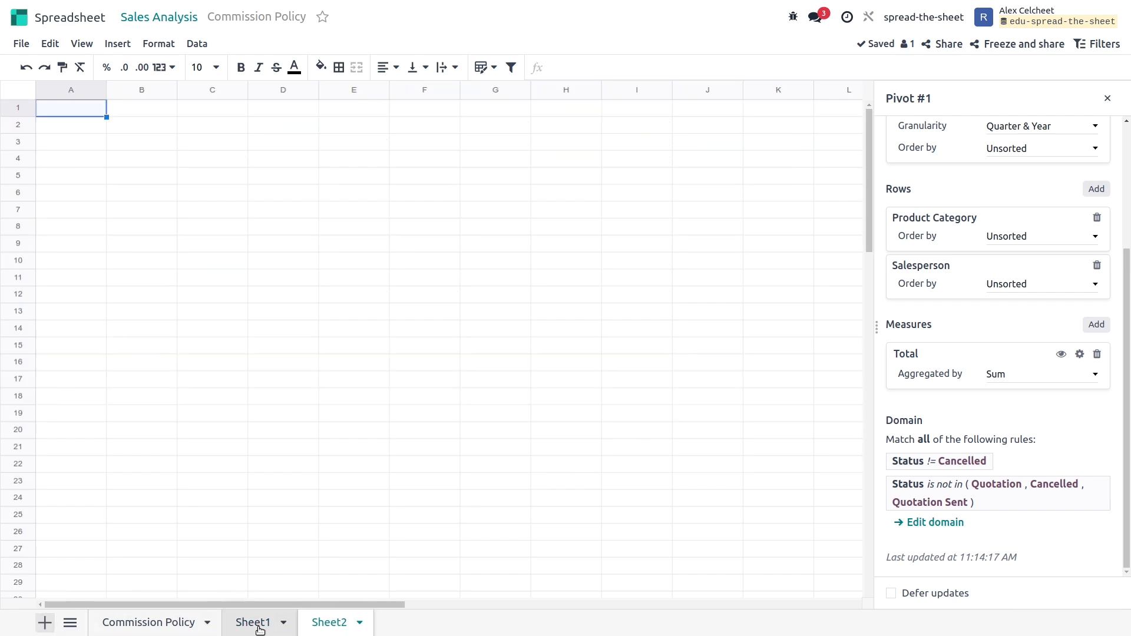
double_click(337, 623)
type("Tagr")
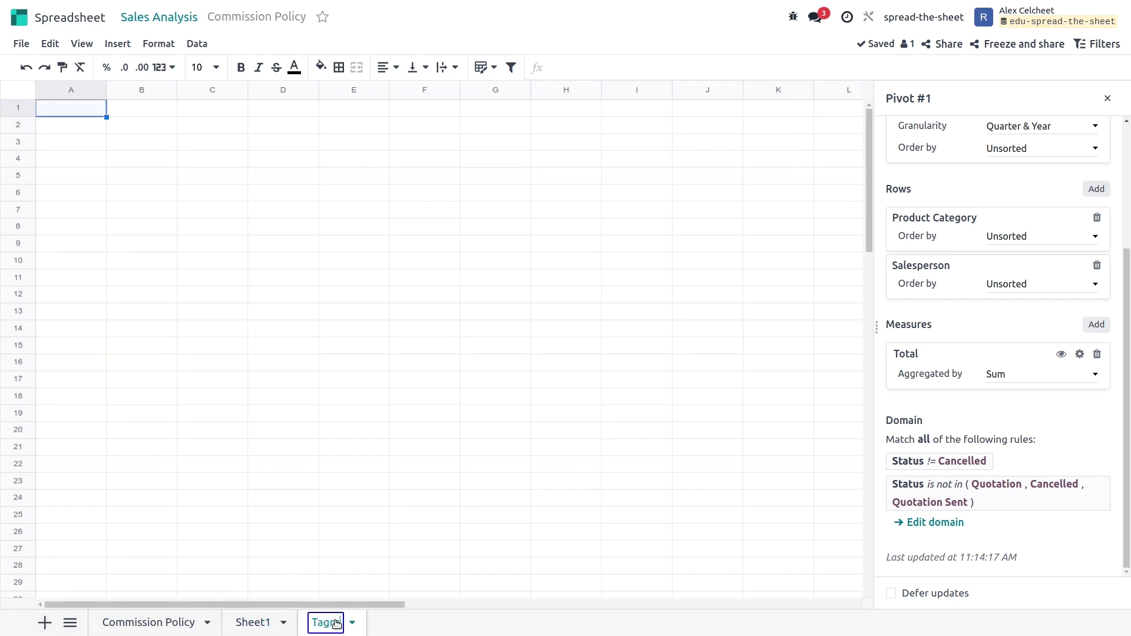
key("BackSpace")
key("BackSpace")
type("rget")
left_click(156, 391)
- Paste the copied rounded table into the Target sheet starting at A1, as plain values without formulas
left_click(66, 108)
key("ctrl+v")
left_click(190, 145)
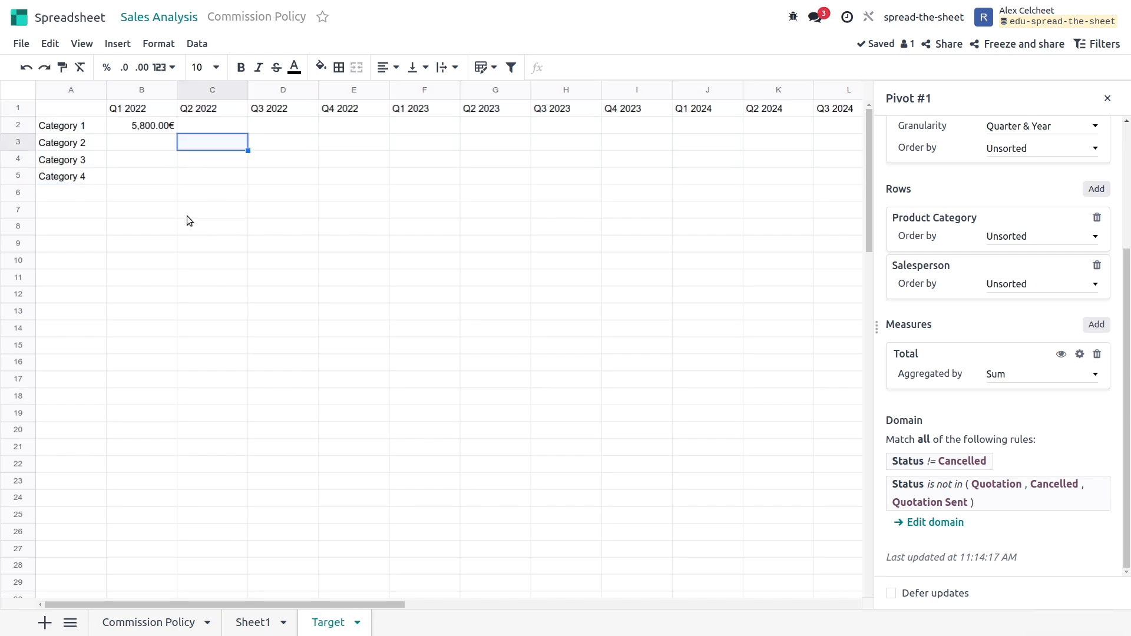
left_click(75, 111)
key("ctrl+a")
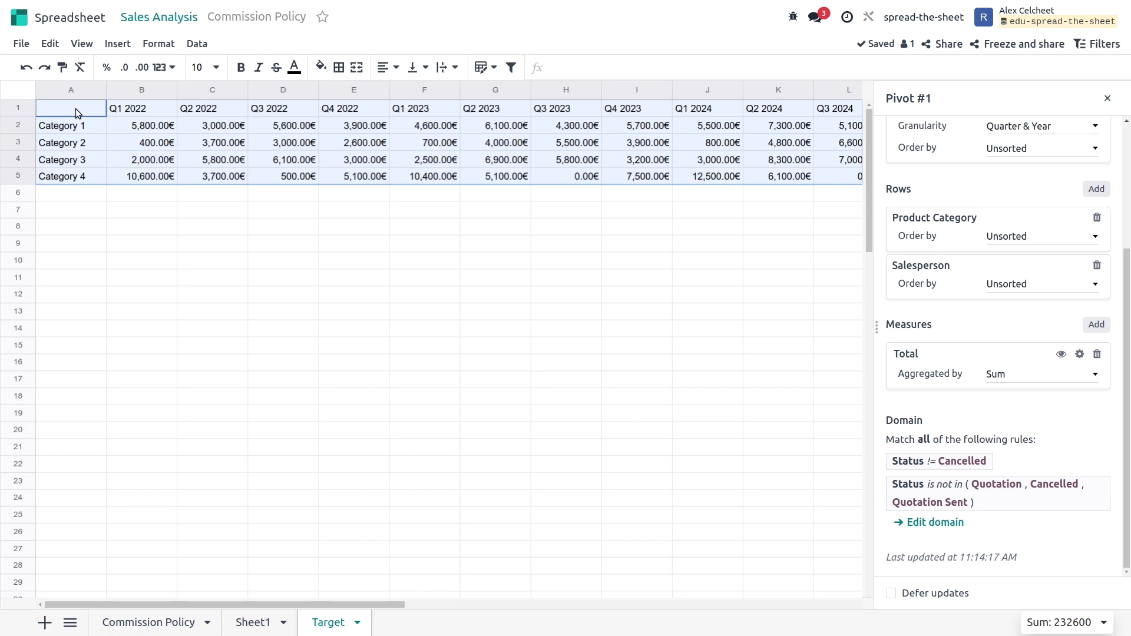
left_click(267, 289)
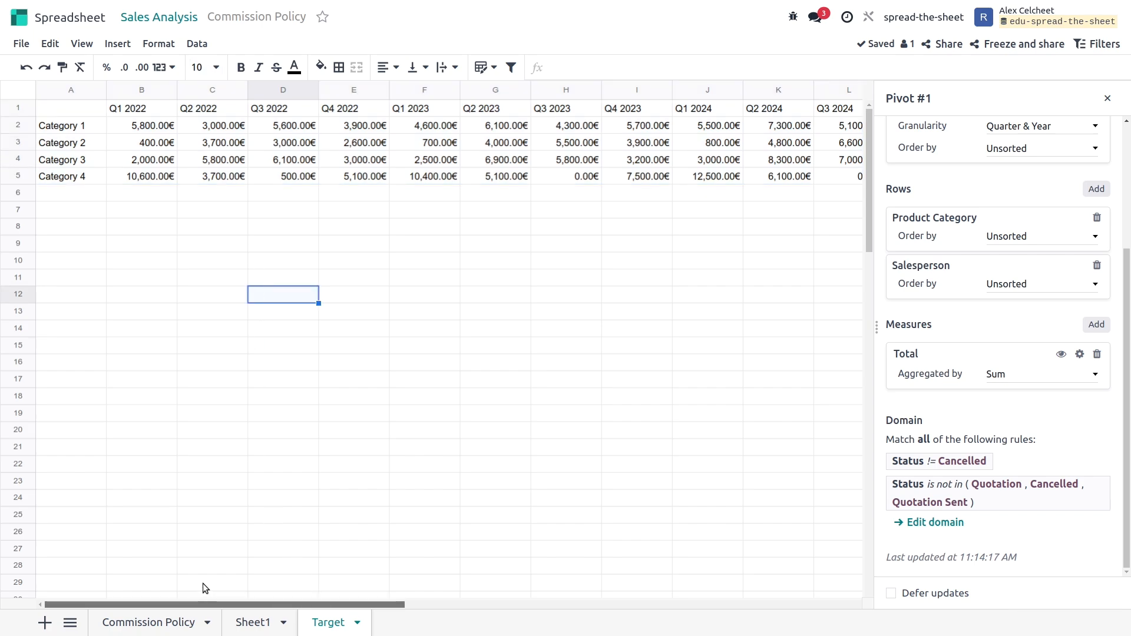
left_click(798, 175)
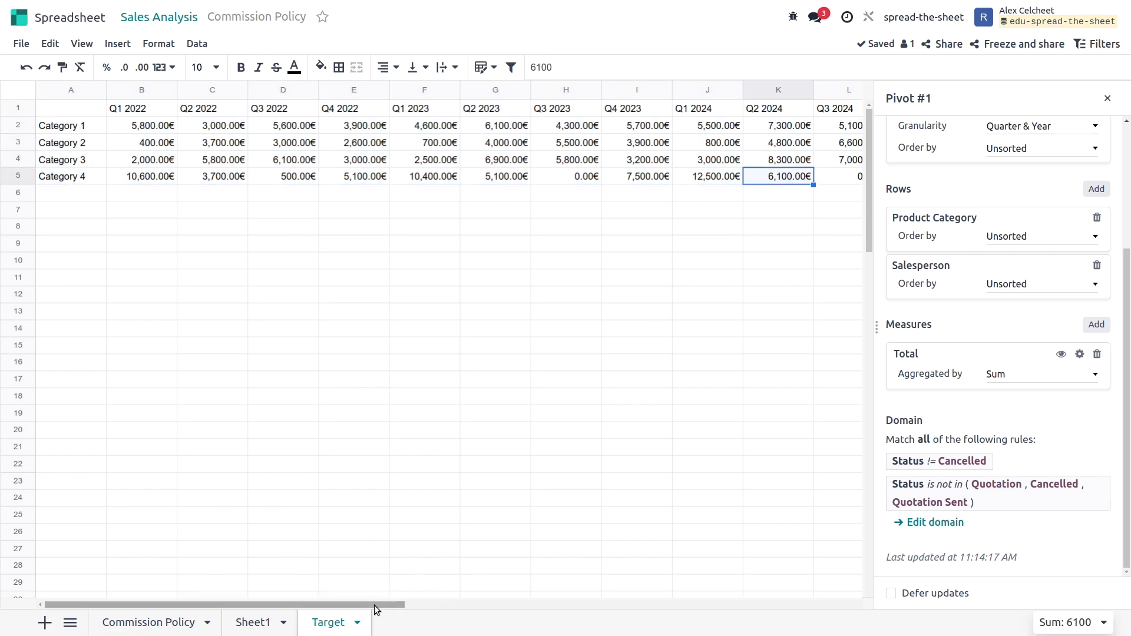
left_click_drag(373, 606, 271, 613)
- Return to Sheet1 and select a value cell under Category 1 in the sales pivot
left_click(259, 624)
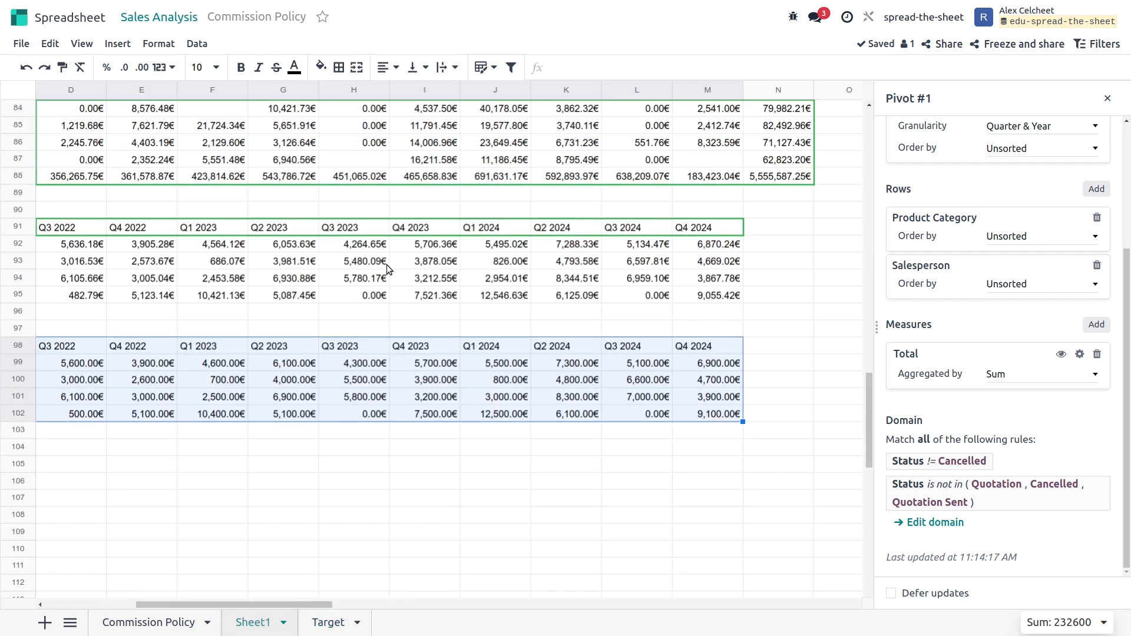
scroll(518, 339, "up", 13)
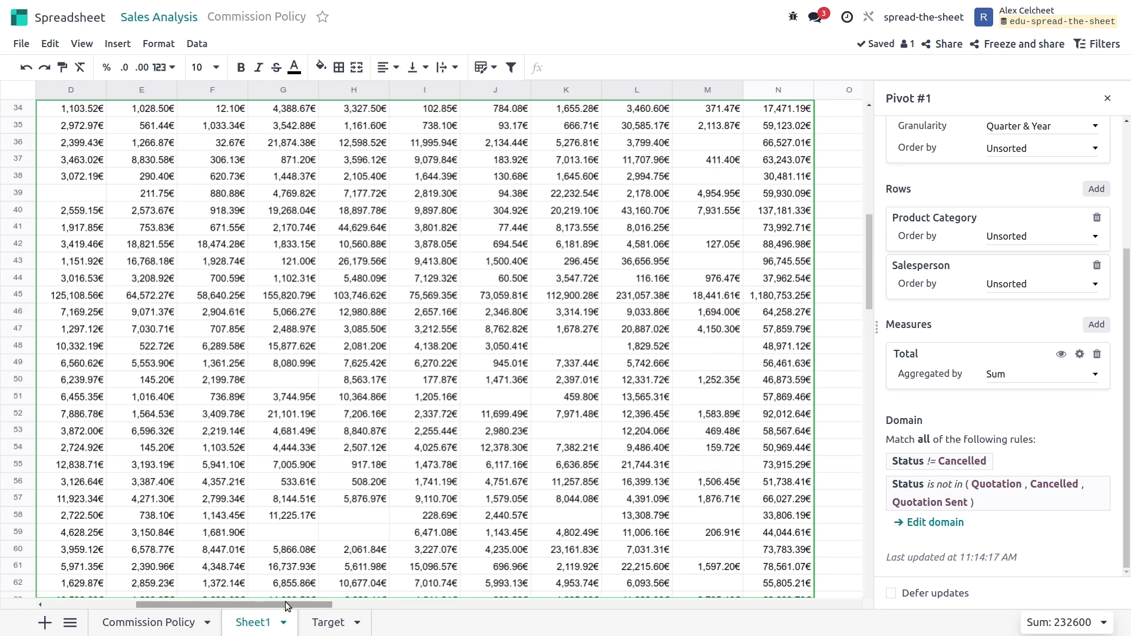
left_click_drag(289, 609, 196, 608)
scroll(377, 371, "up", 8)
scroll(395, 347, "up", 2)
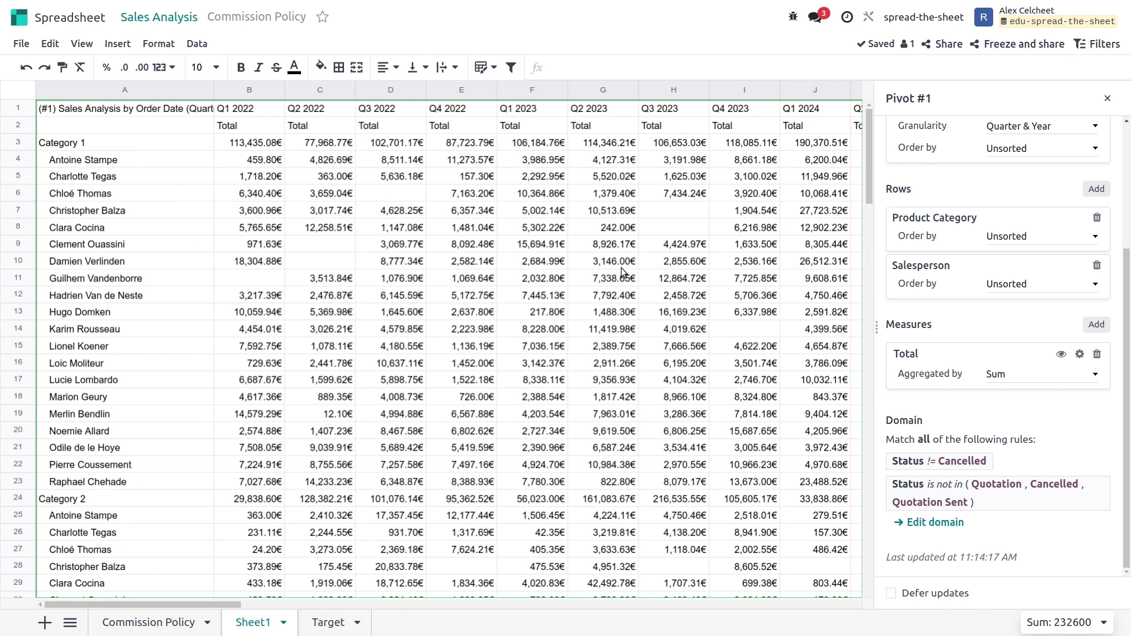
left_click(621, 267)
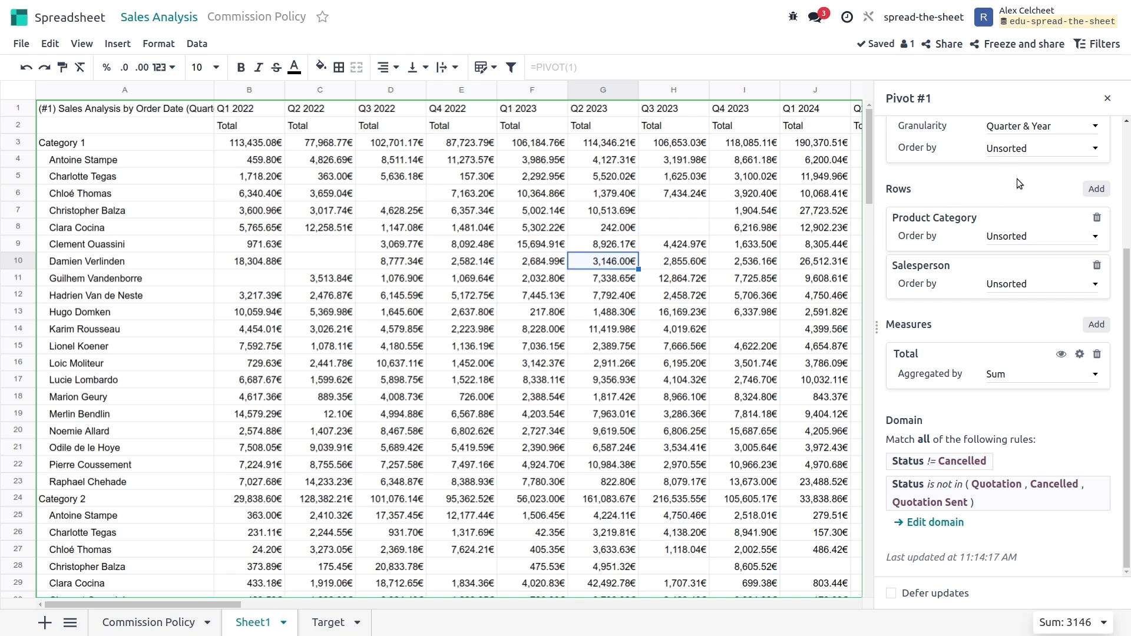
right_click(575, 242)
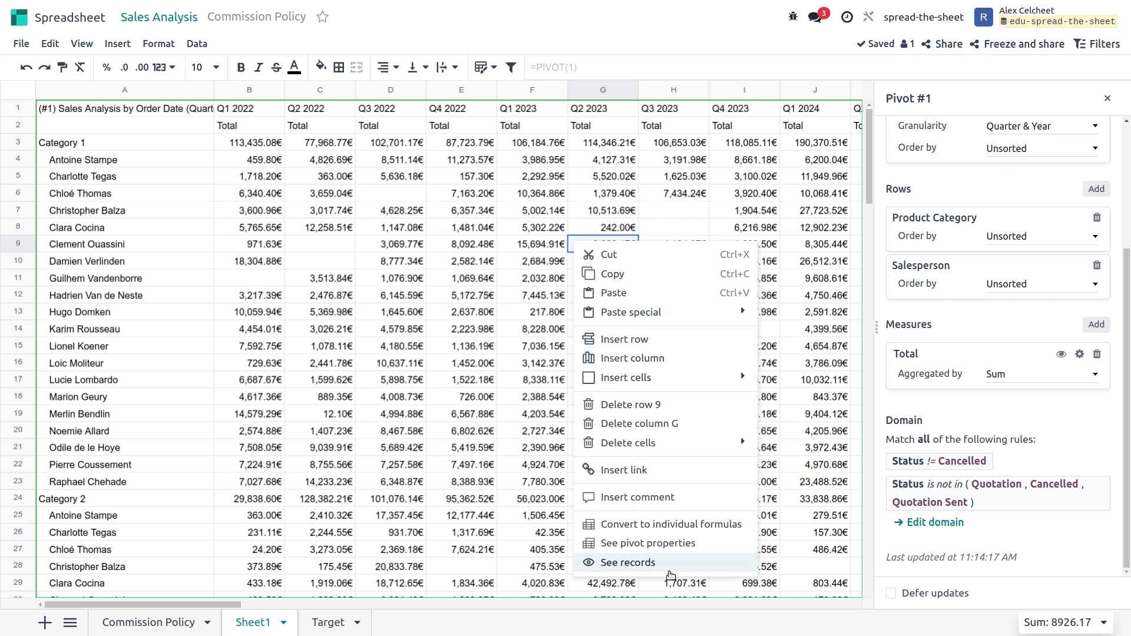
left_click(1060, 446)
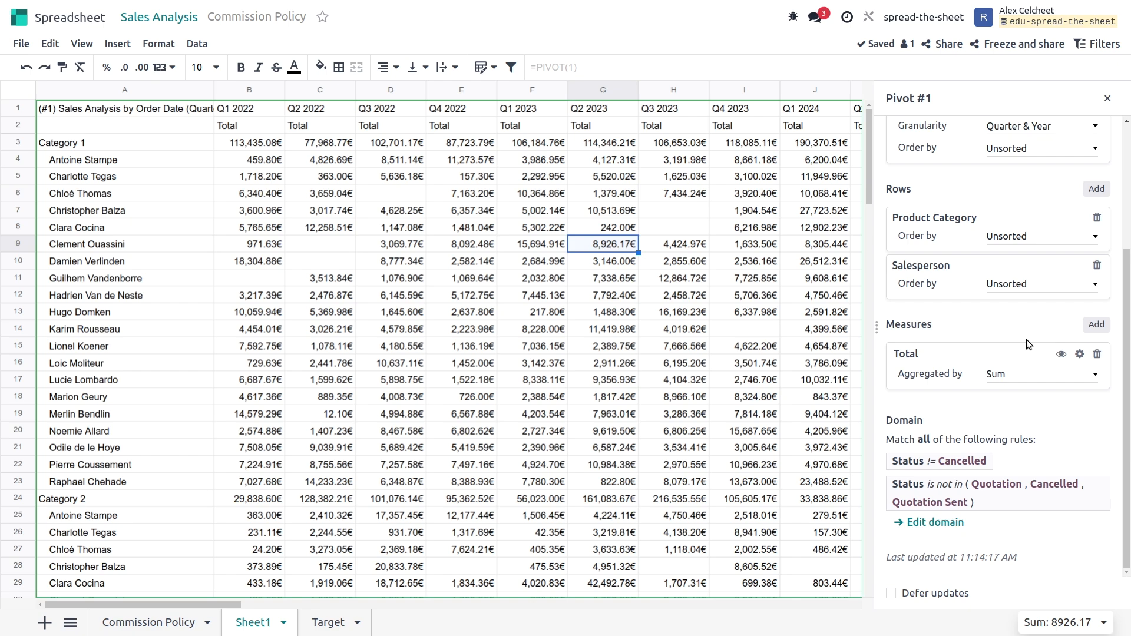
- Add a calculated measure named Target to the pivot and open its formula for editing
left_click(1099, 326)
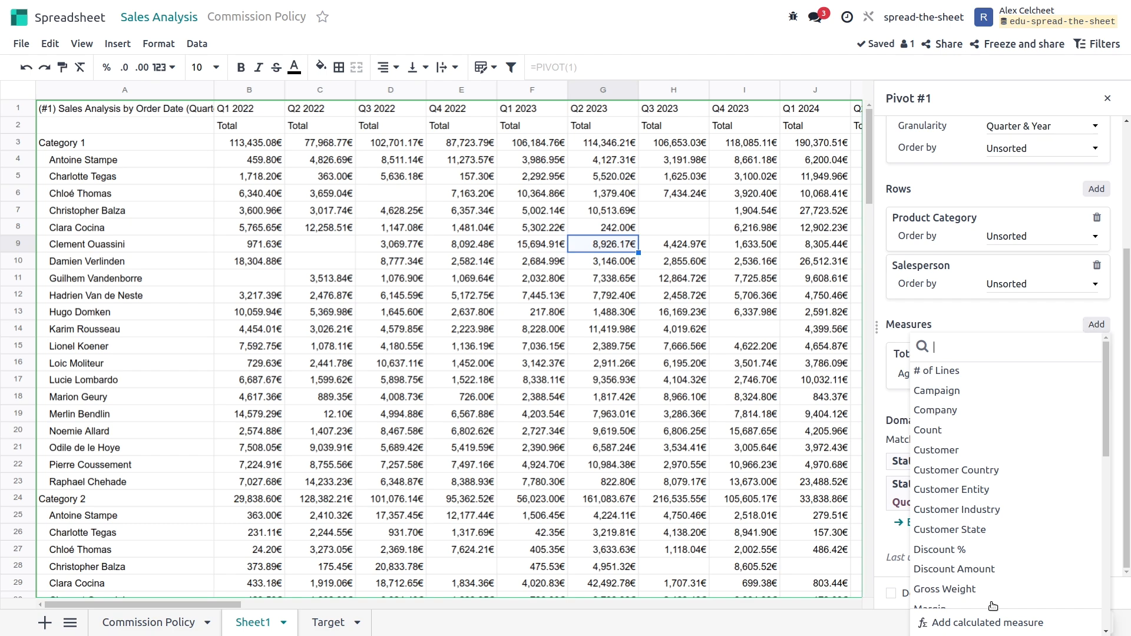
left_click(965, 623)
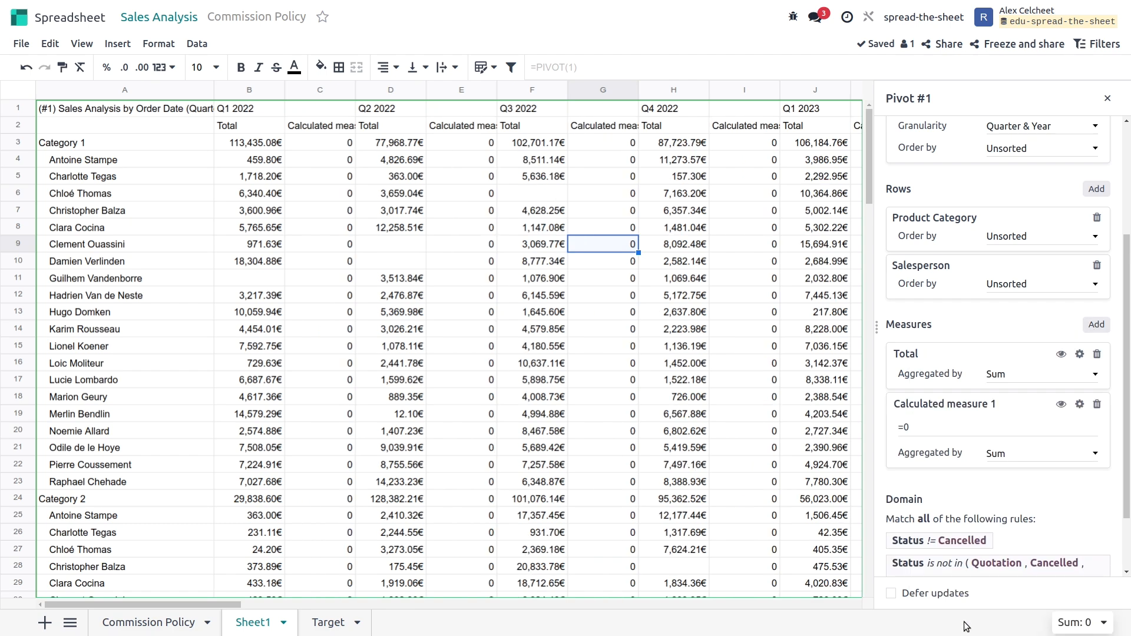
left_click_drag(1007, 407, 869, 387)
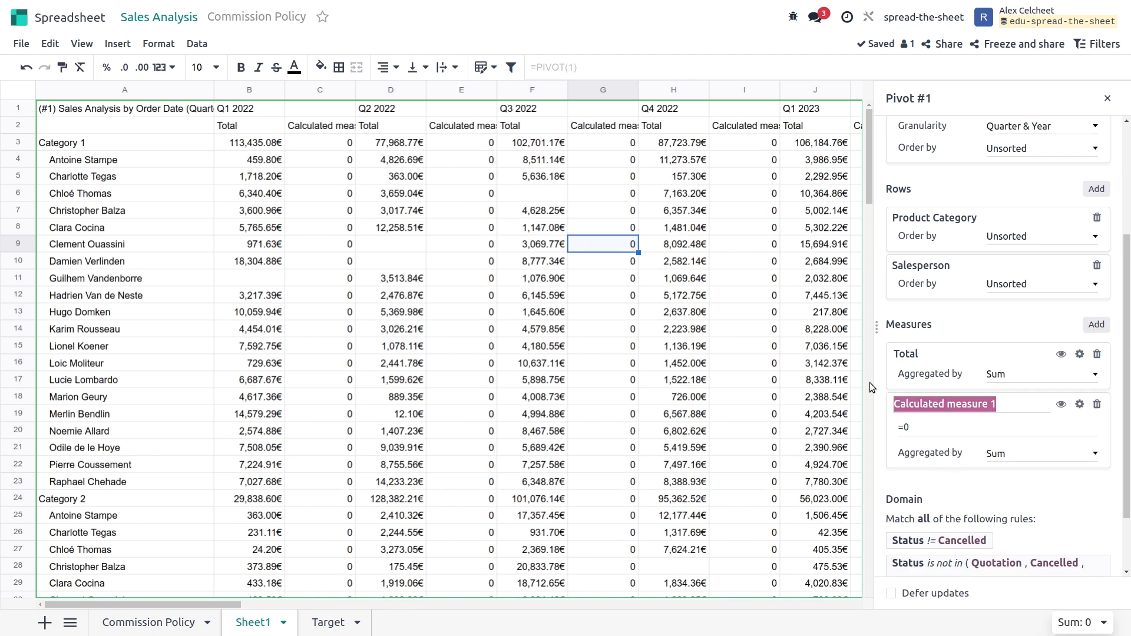
type("Ta")
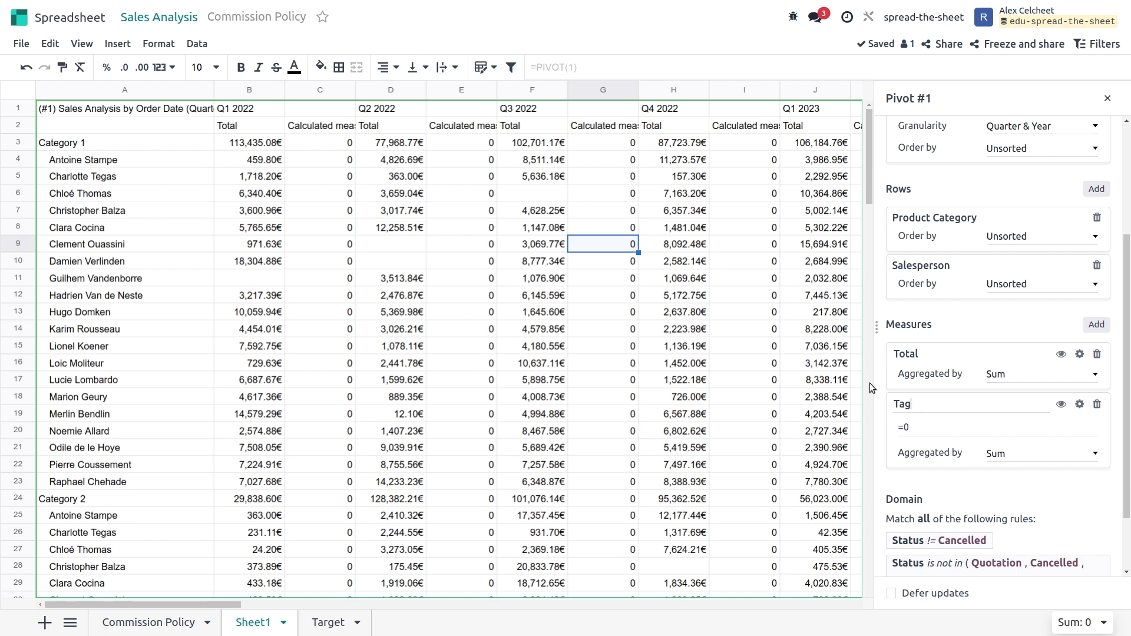
type("rget")
left_click(928, 426)
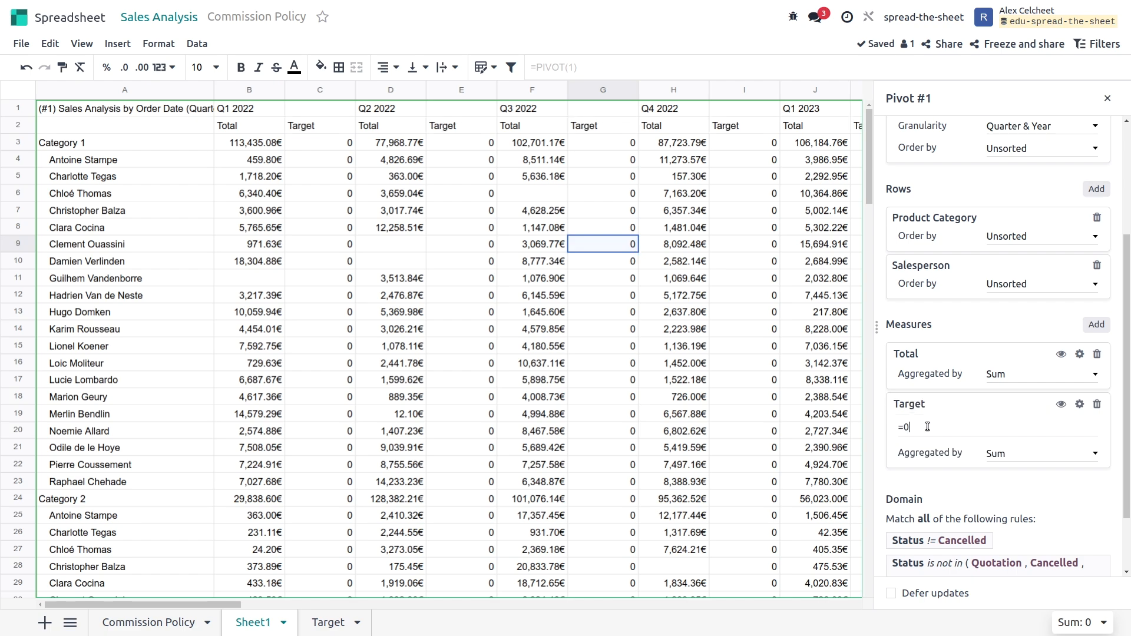
- Start the Target measure's formula as an HLOOKUP with 'date:quarter' as search key and columns Target!A:R as range
key("BackSpace")
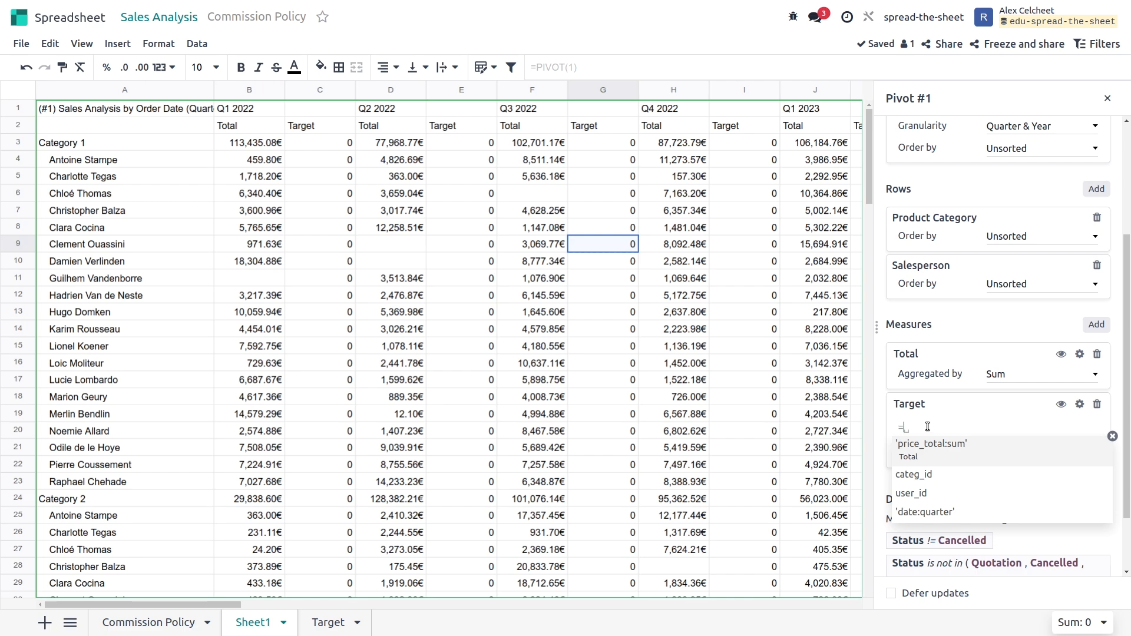
type("H")
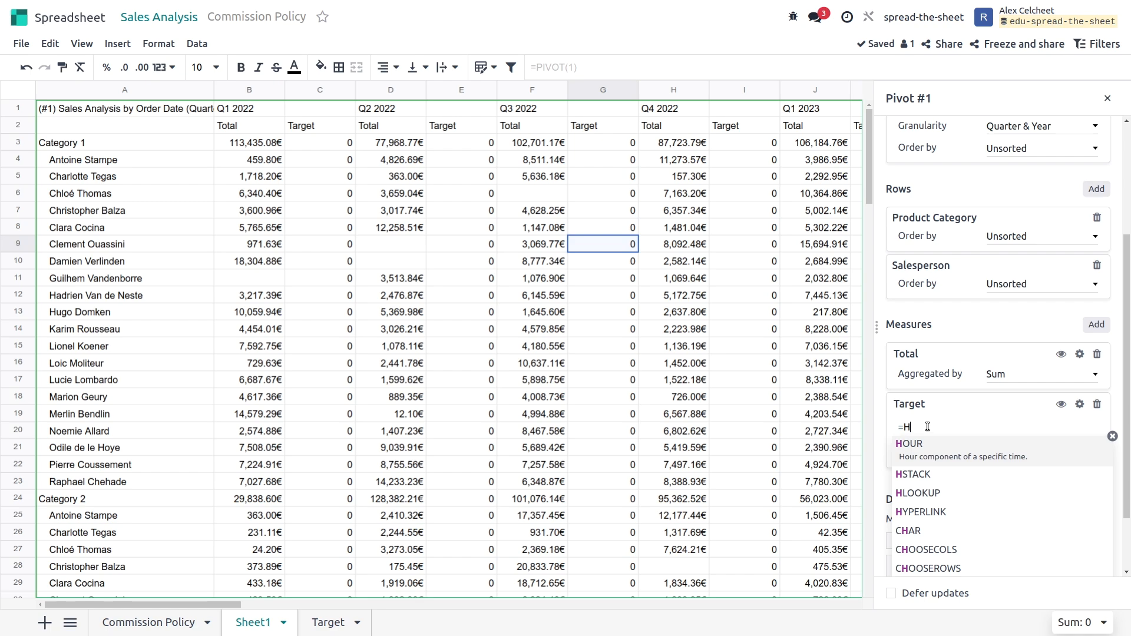
type("LO")
key("Tab")
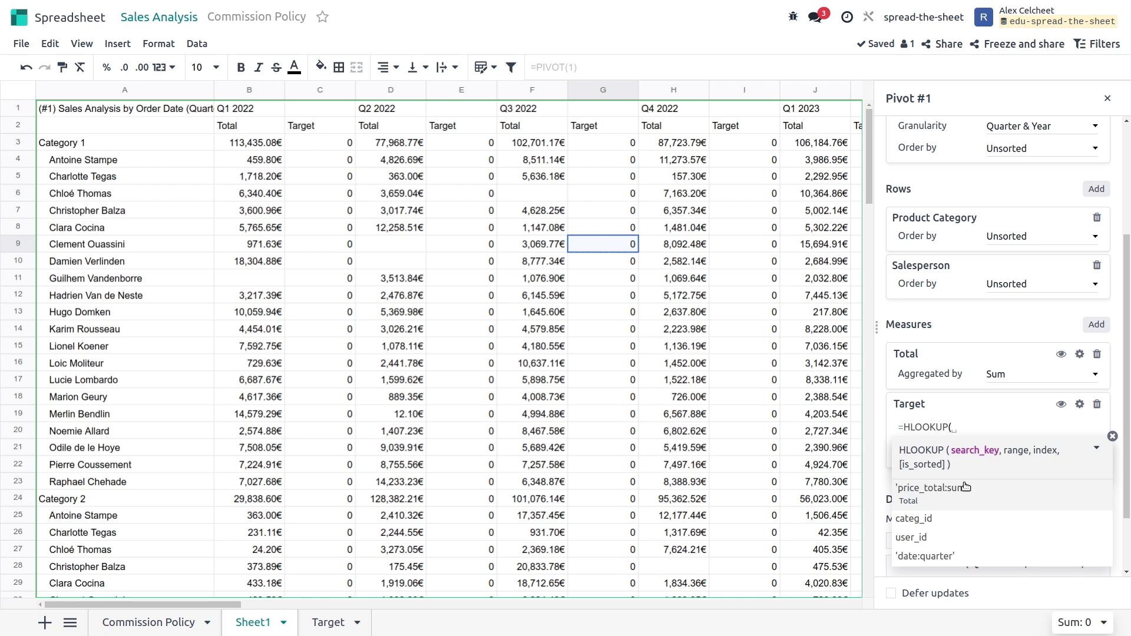
left_click(961, 551)
type(",")
left_click(328, 623)
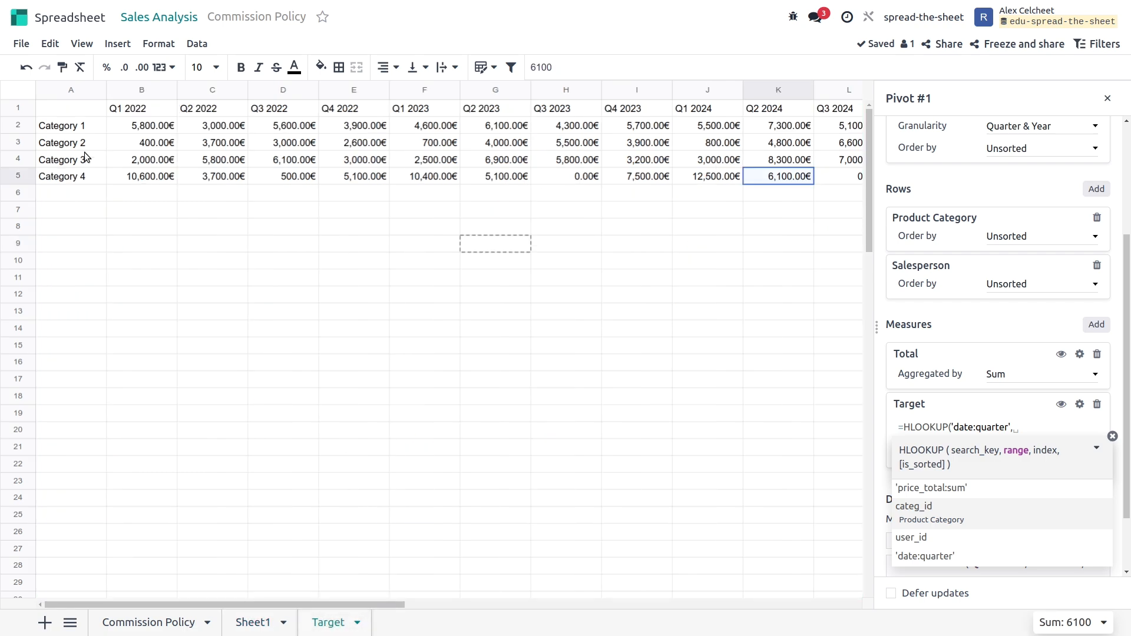
left_click_drag(89, 89, 671, 109)
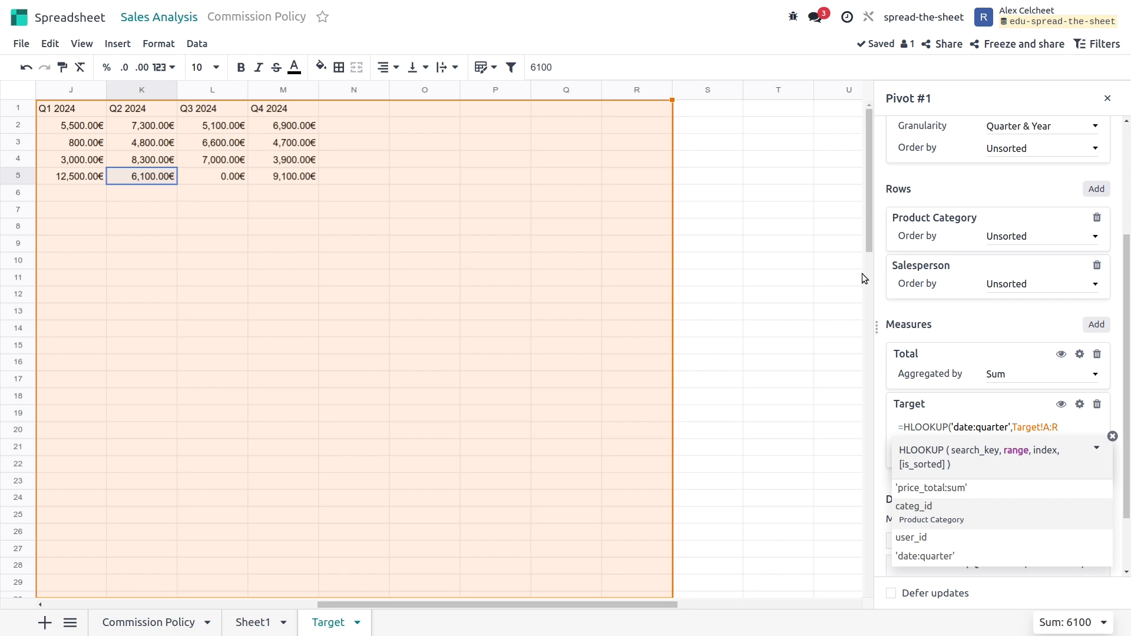
type(",")
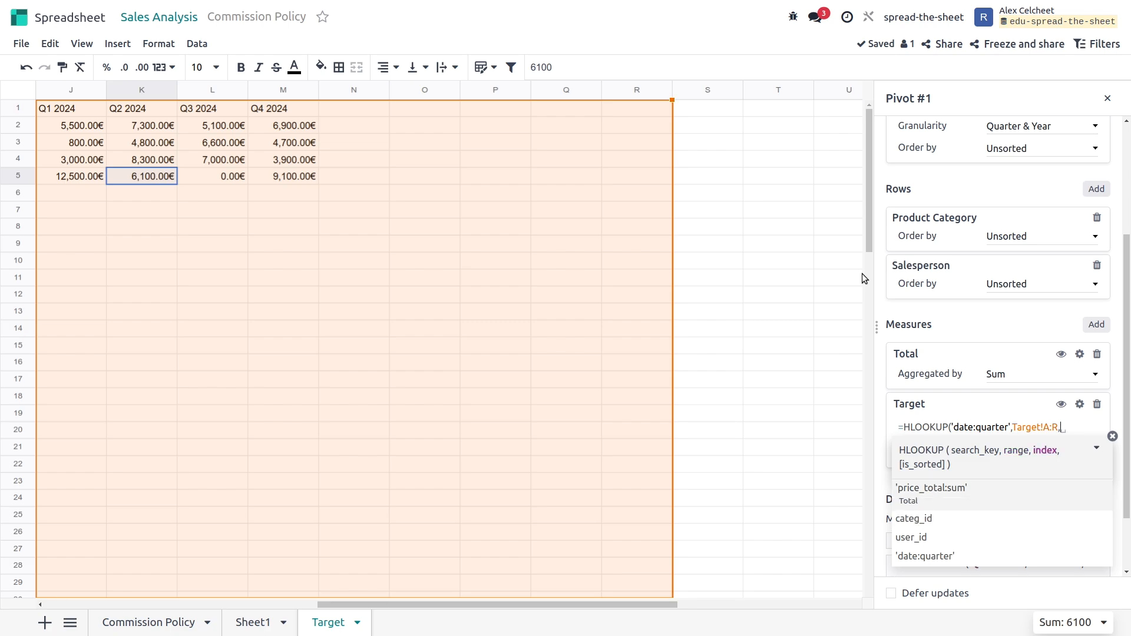
- Use MATCH(categ_id,Target!A:A,0) as the HLOOKUP's row index in the Target measure's formula
type("MAT")
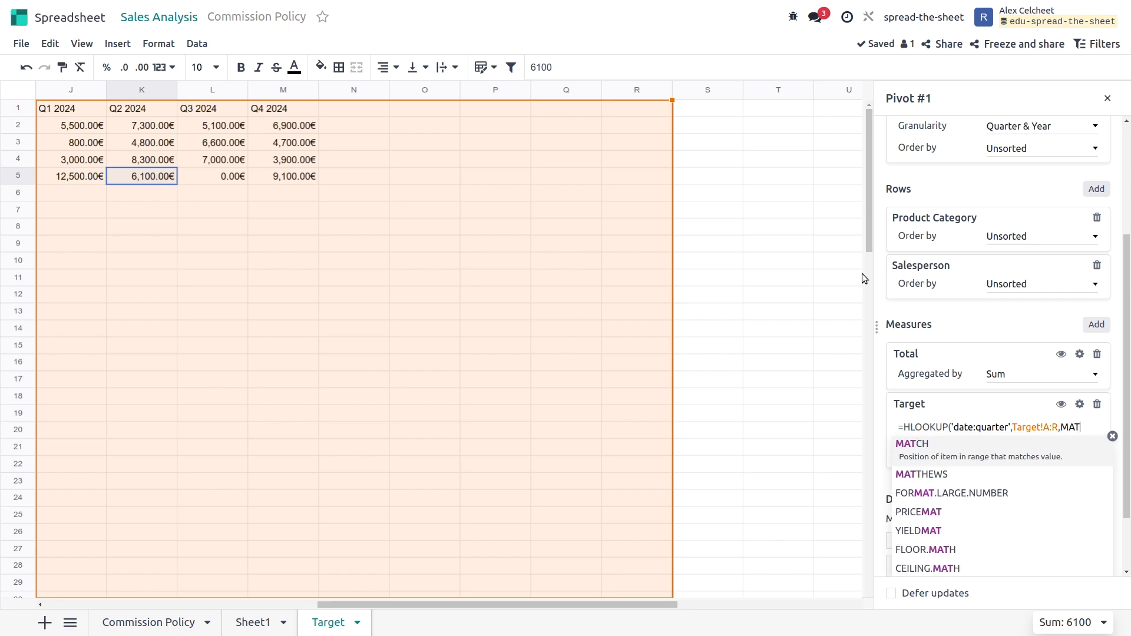
type("CH")
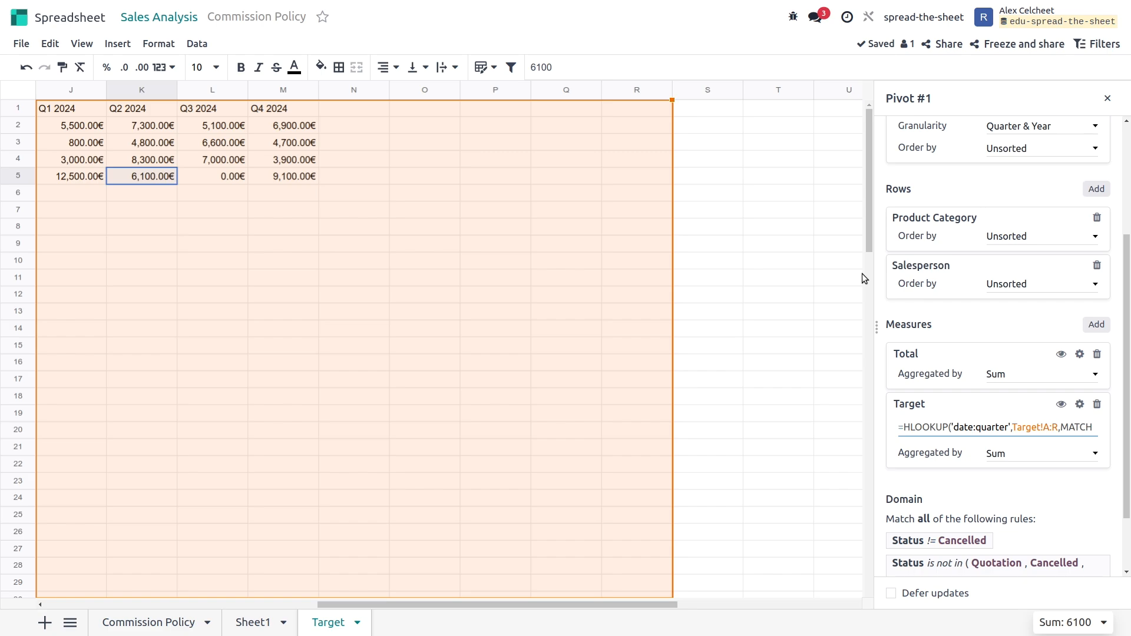
type("(")
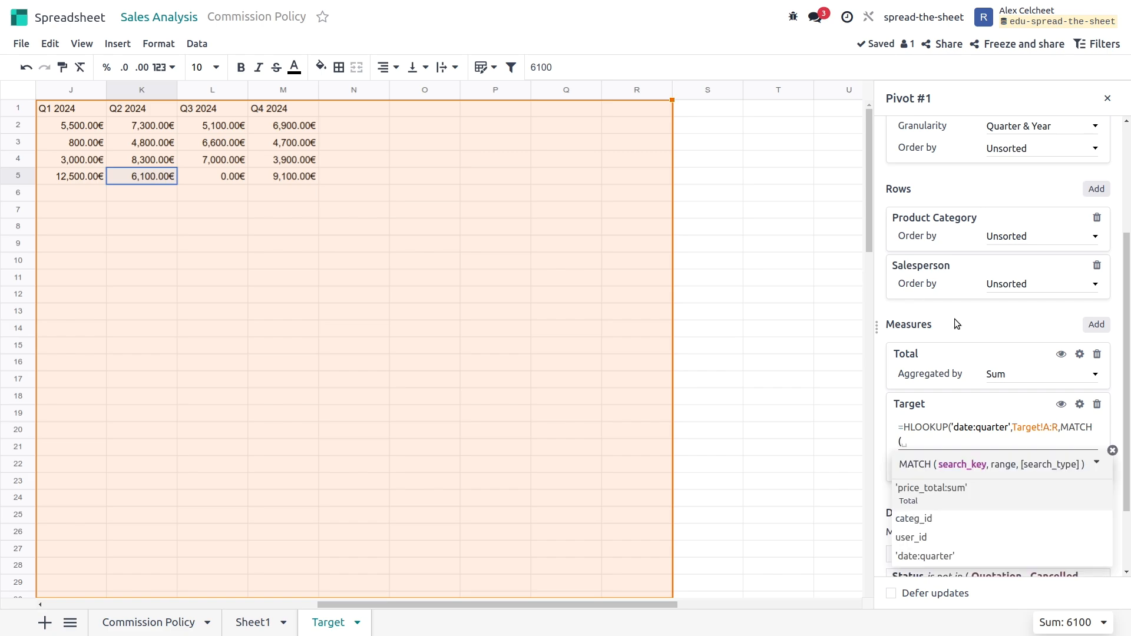
left_click(948, 517)
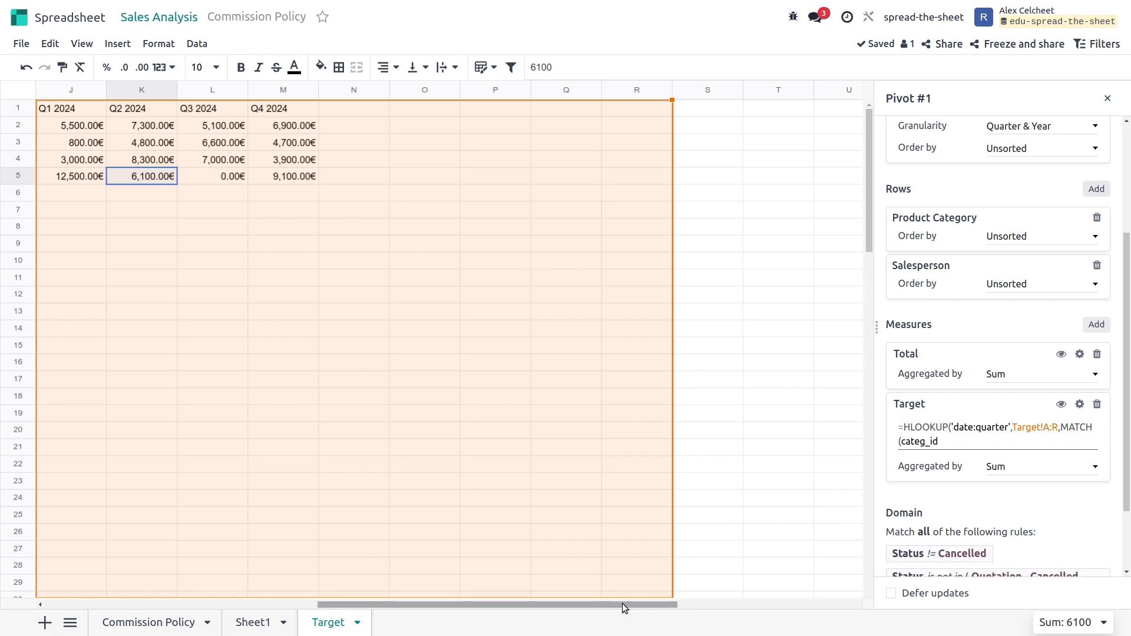
left_click_drag(622, 603, 222, 552)
type(",")
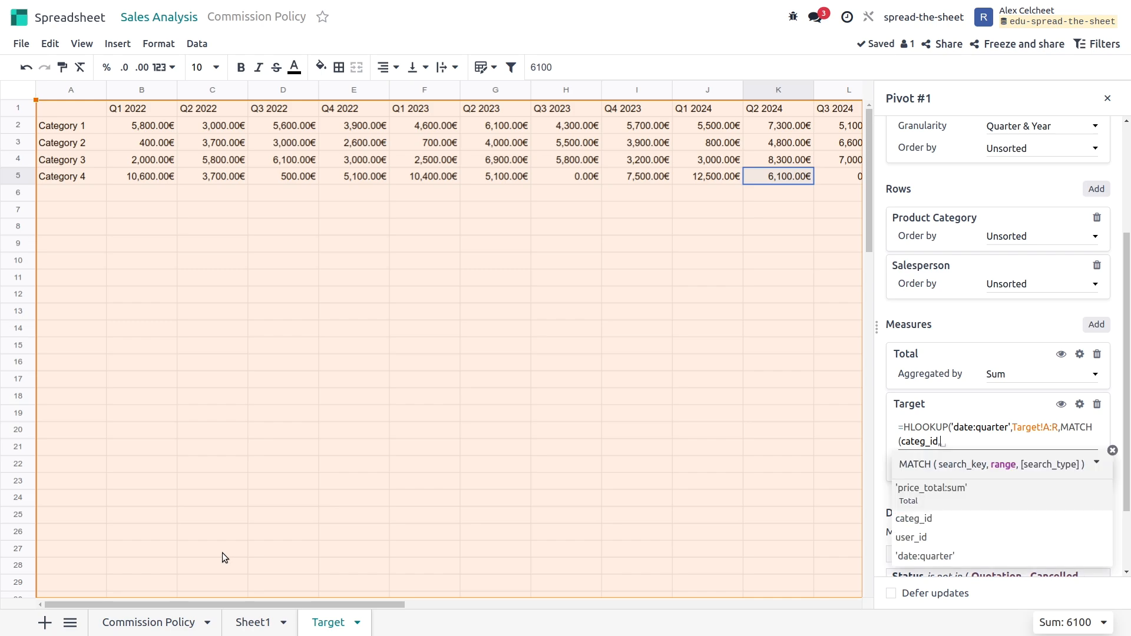
left_click(81, 92)
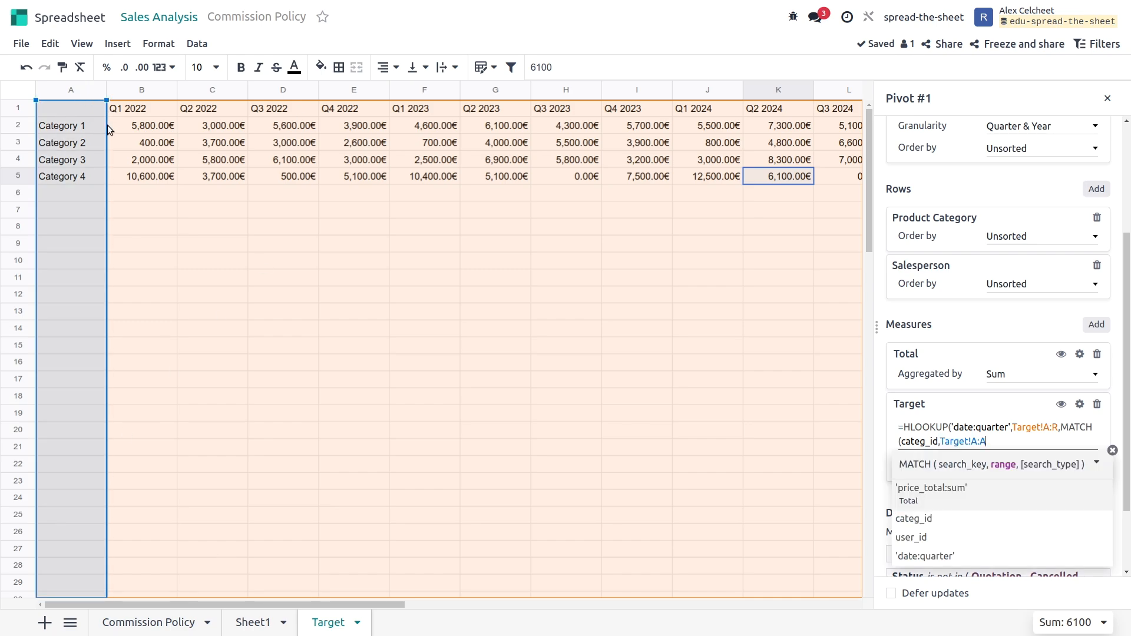
key("BackSpace")
key("BackSpace")
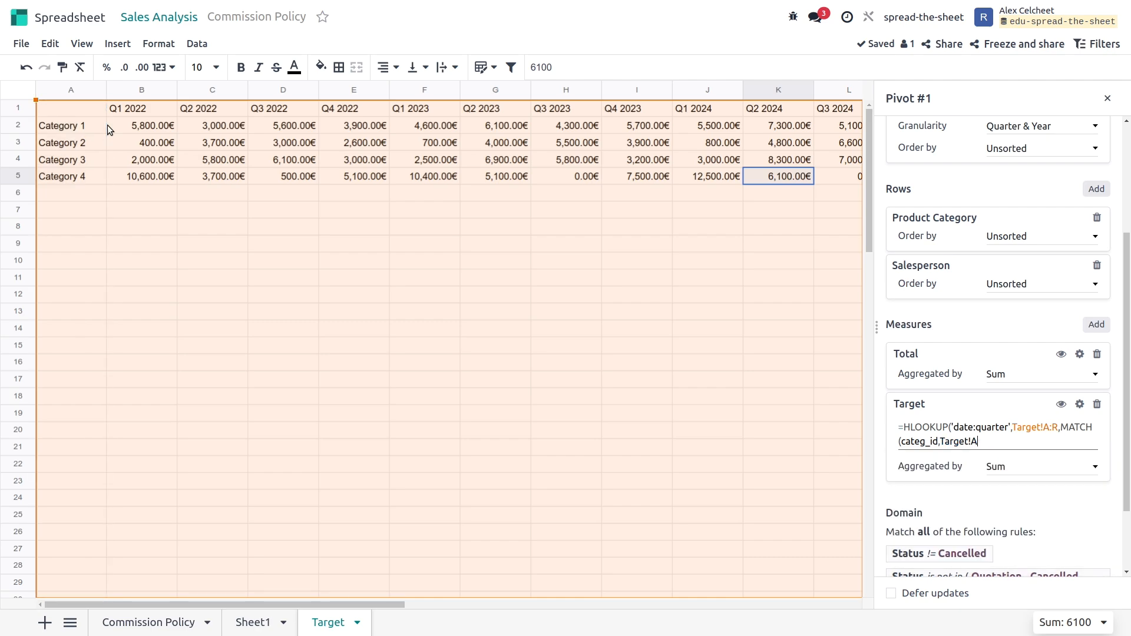
type(":A,")
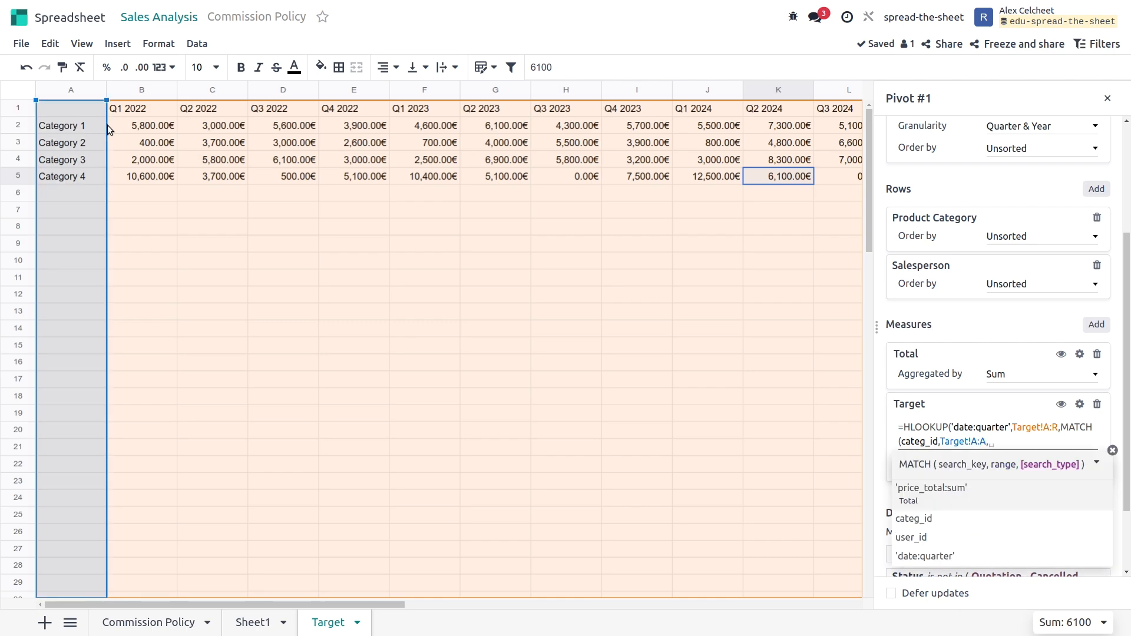
type("0")
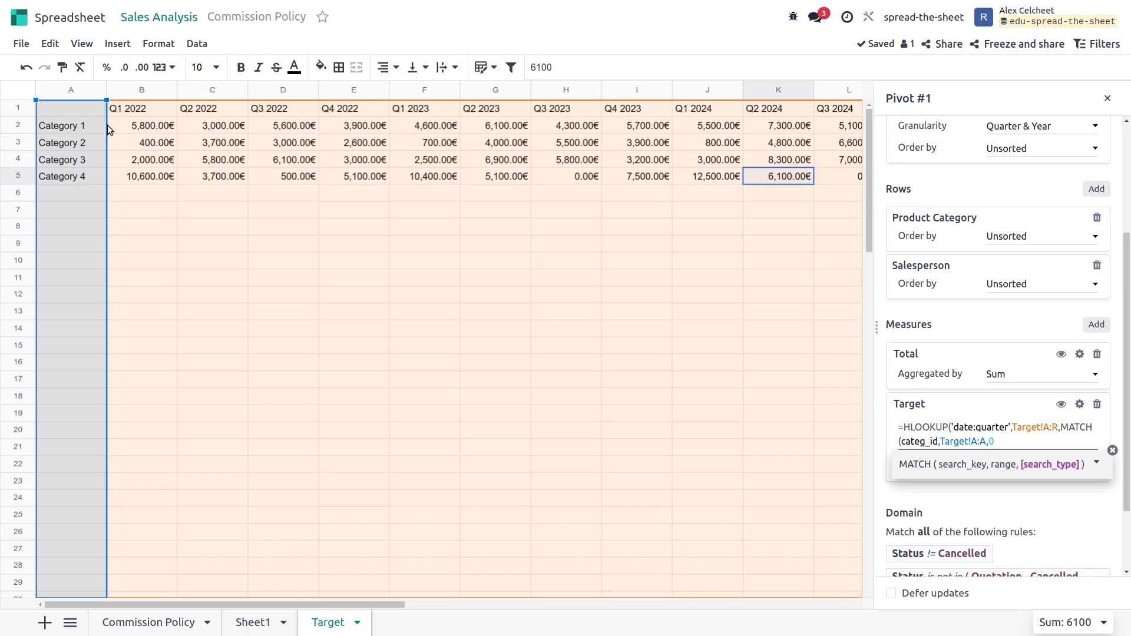
- Set the HLOOKUP's is_sorted argument to 0 and apply the completed Target formula to the pivot
type("),")
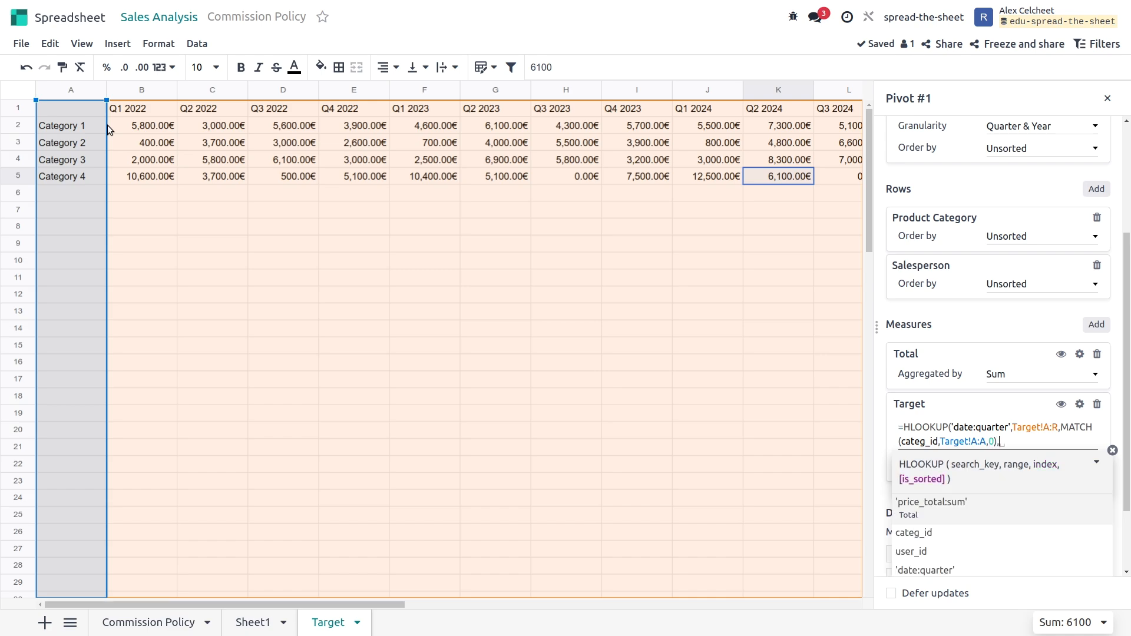
type("0")
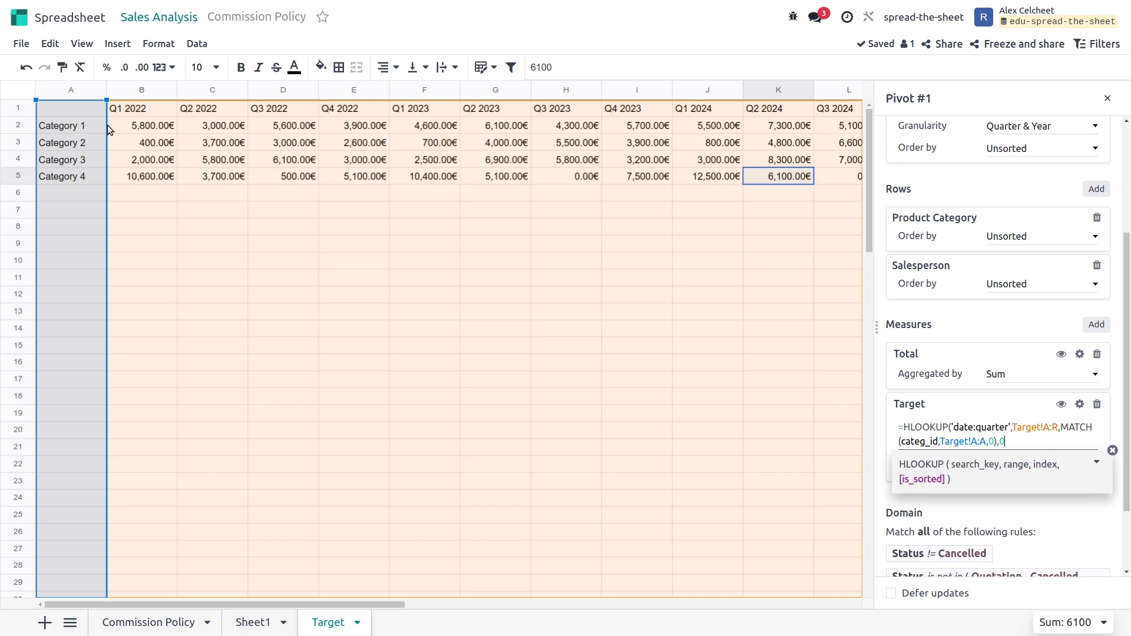
type(")")
key("Return")
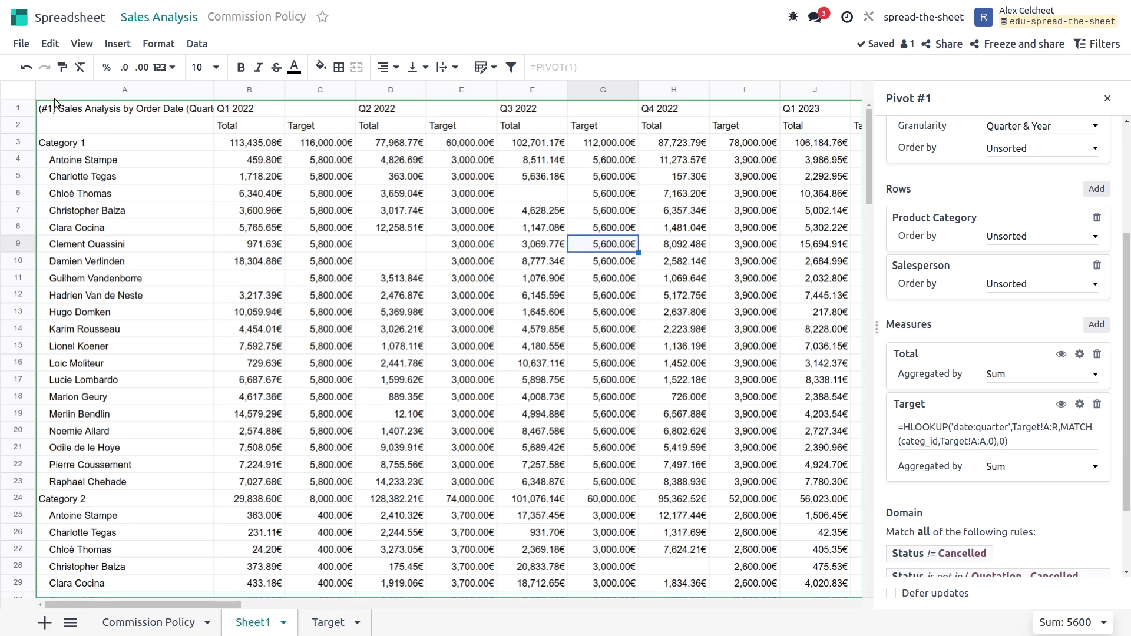
- Examine the Target values beside the Total values across the pivot's categories, salespeople and quarters
left_click(329, 178)
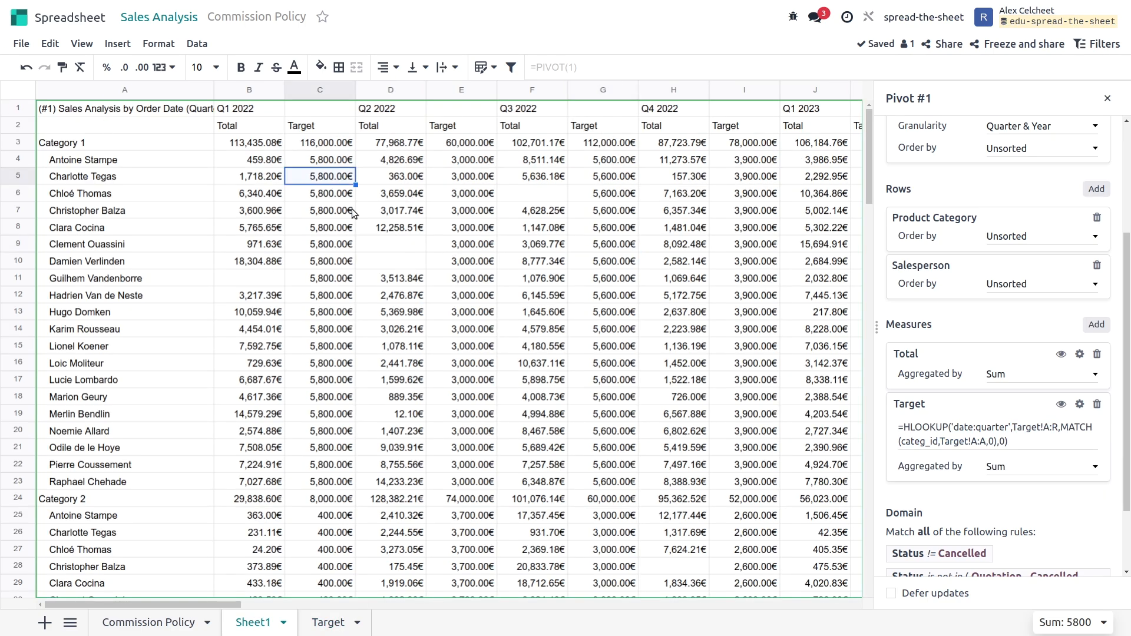
scroll(323, 252, "down", 4)
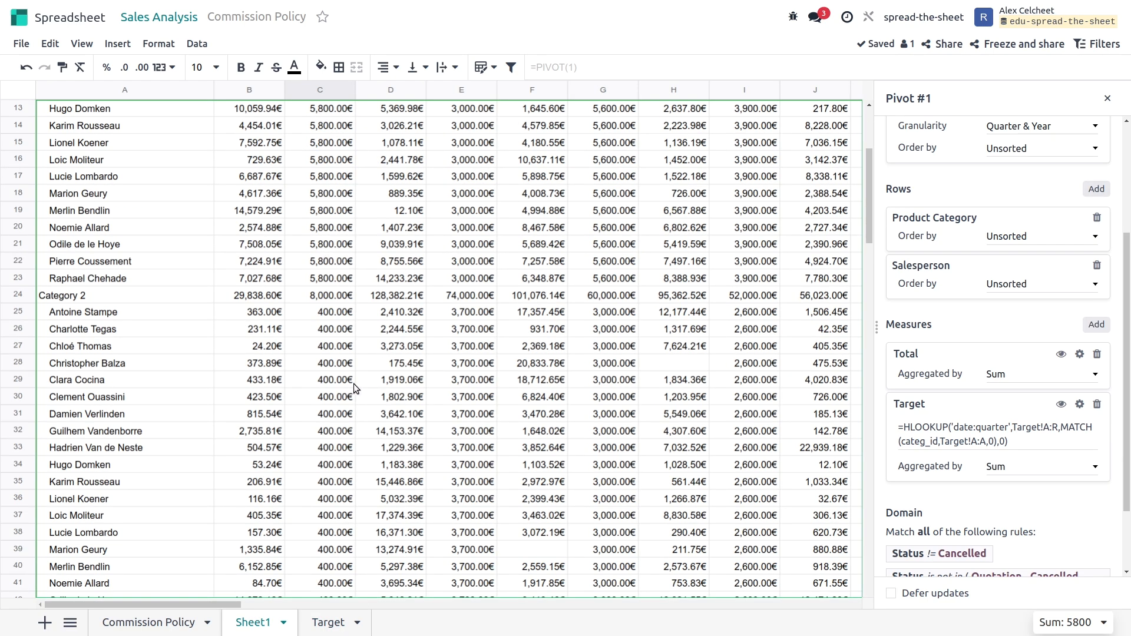
scroll(343, 387, "up", 4)
scroll(291, 354, "down", 3)
scroll(262, 321, "up", 3)
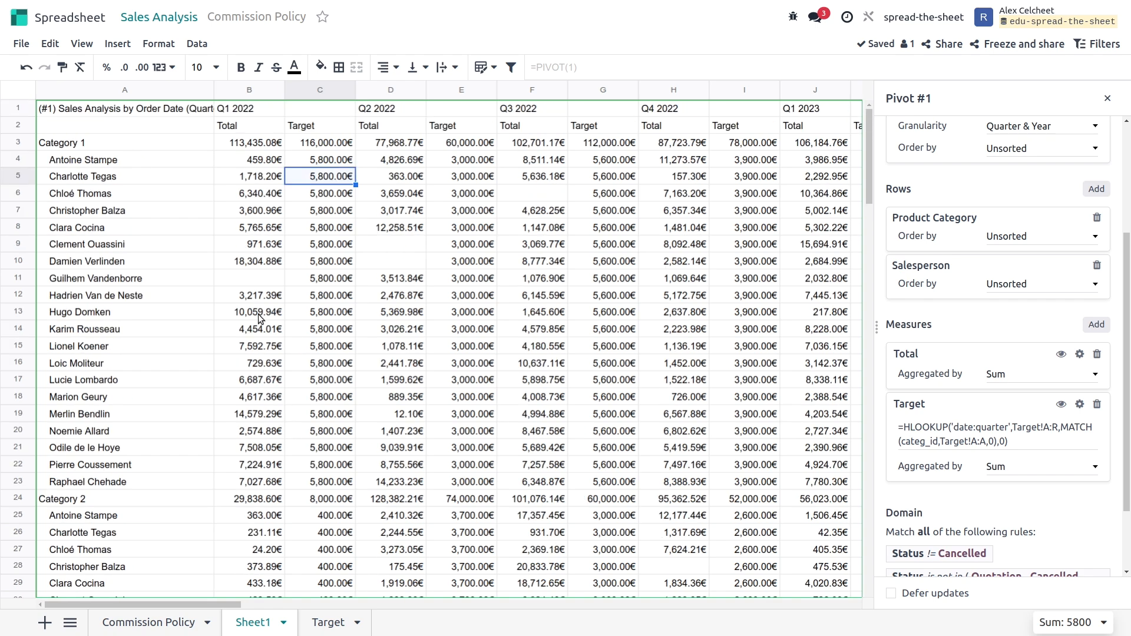
left_click(268, 293)
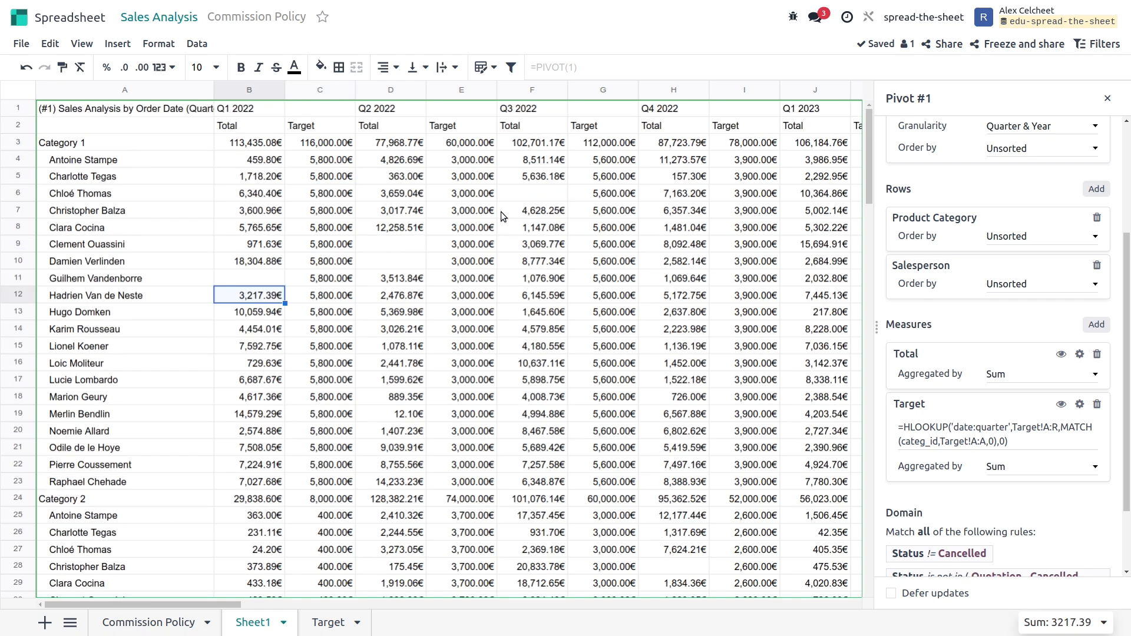
left_click(537, 225)
left_click(349, 362)
left_click(685, 349)
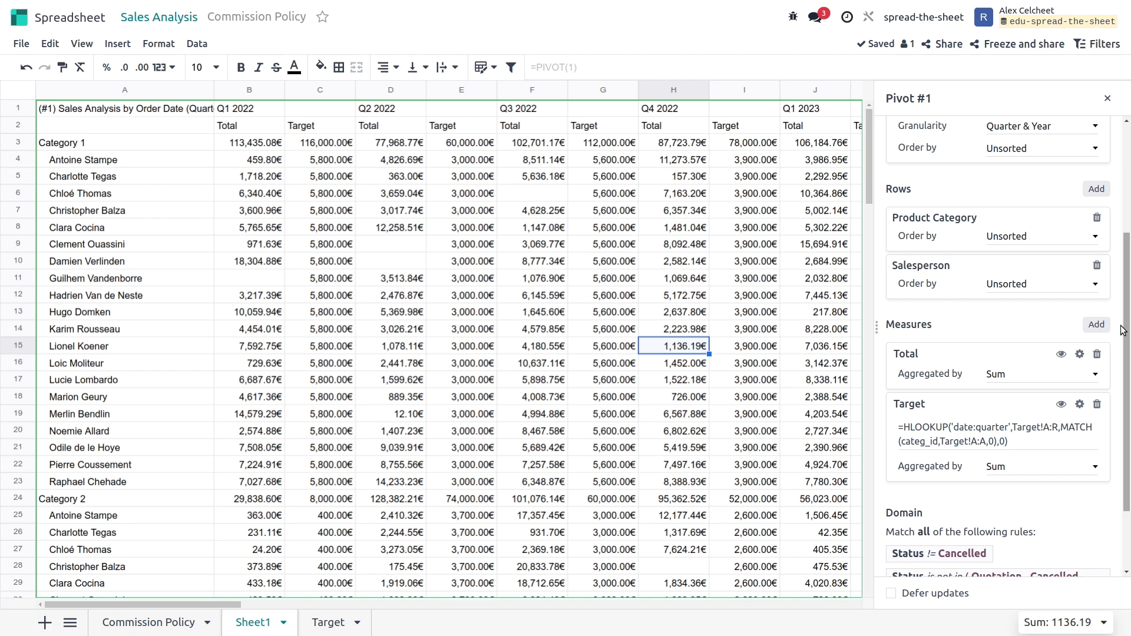
- Add another calculated measure to the pivot and name it Percentage above target
left_click(1096, 324)
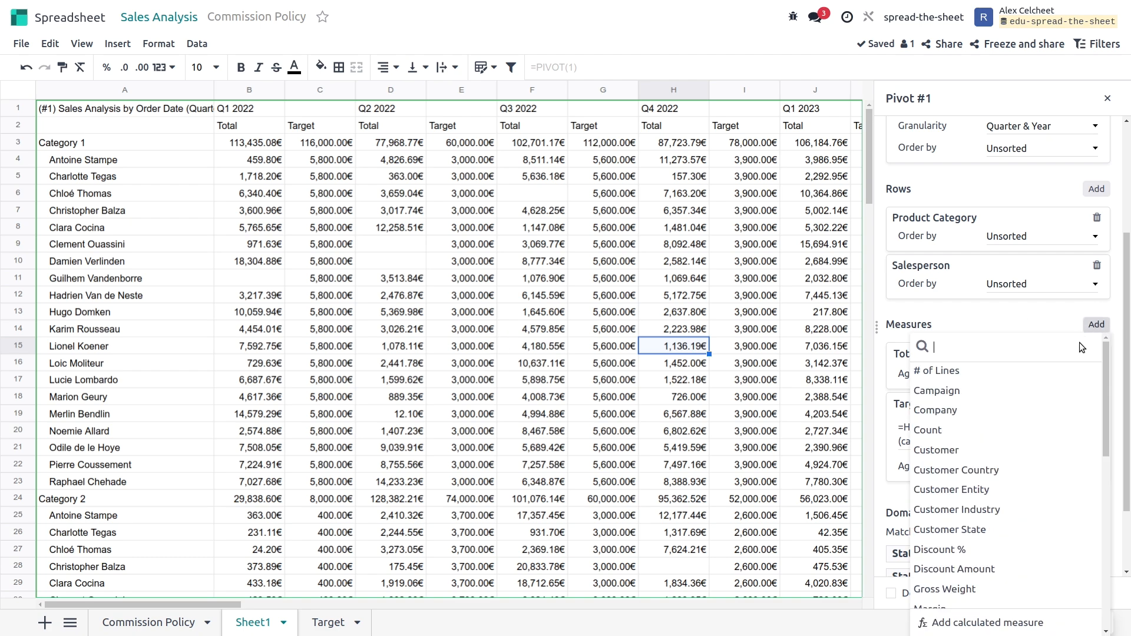
left_click(1007, 626)
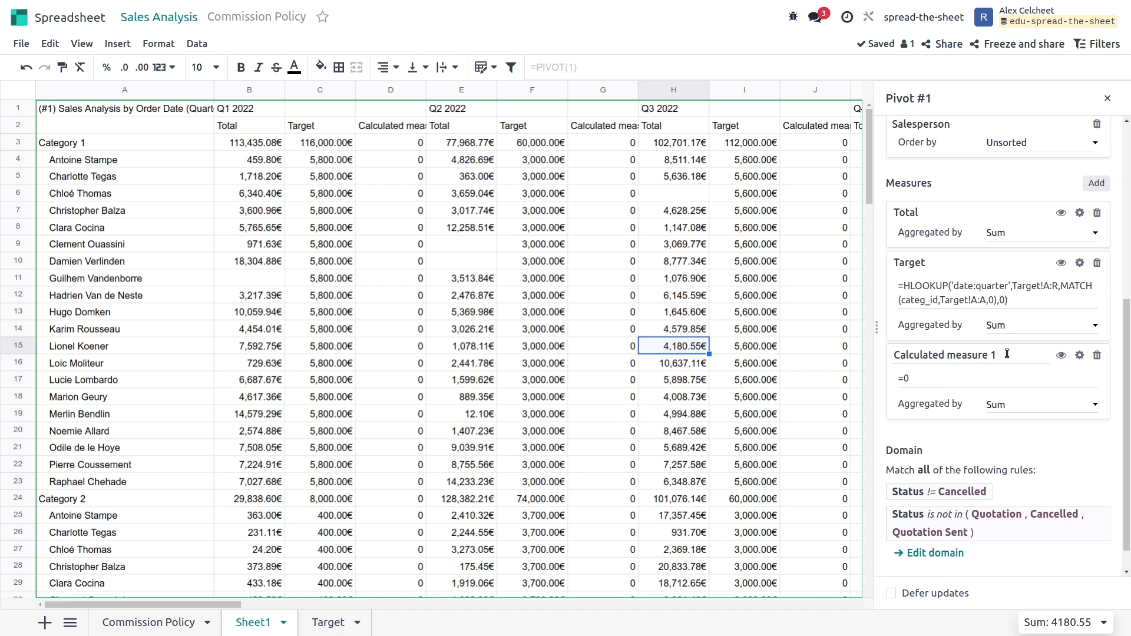
left_click(919, 354)
type("Percentage above target")
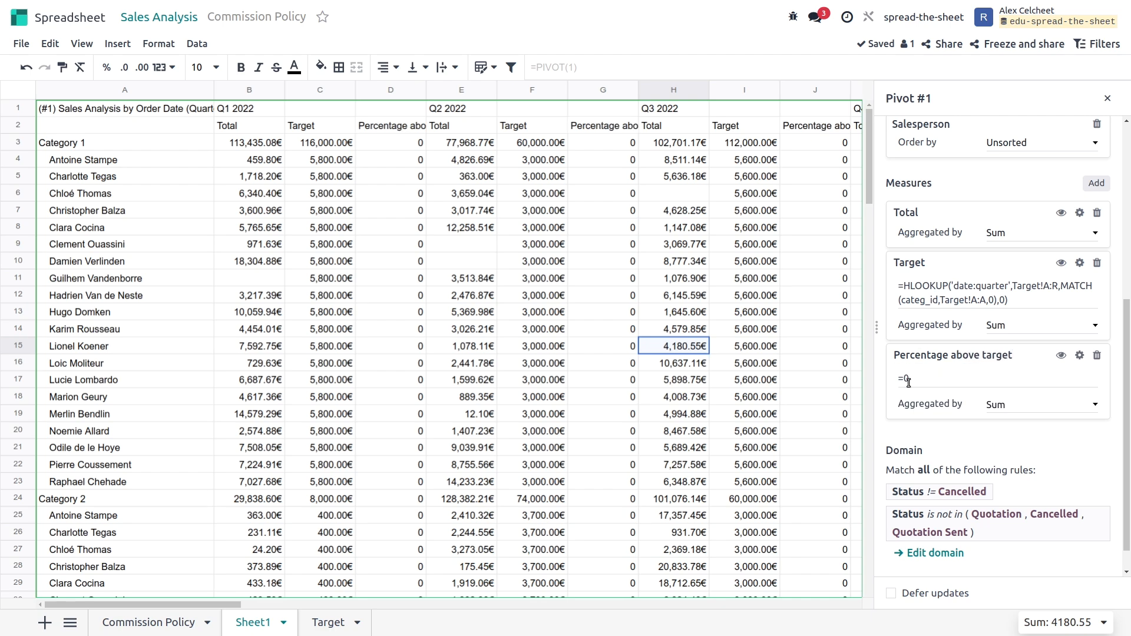
- Set the Percentage above target formula to =('price_total:sum'-'Target:sum')/'Target:sum'
left_click(907, 380)
key("BackSpace")
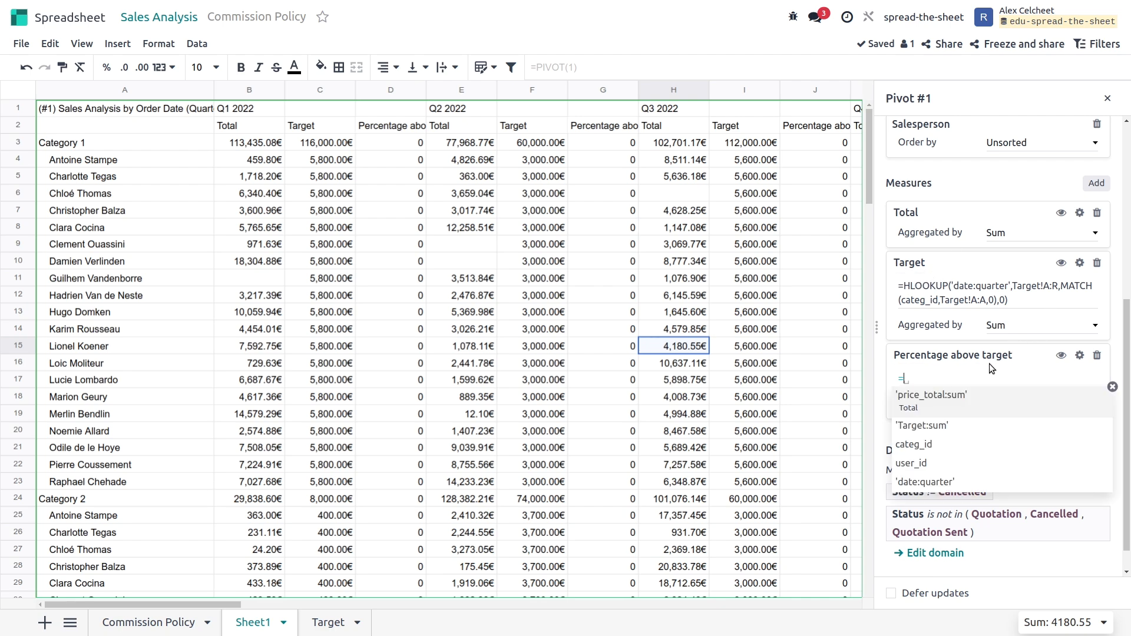
type("(")
key("Tab")
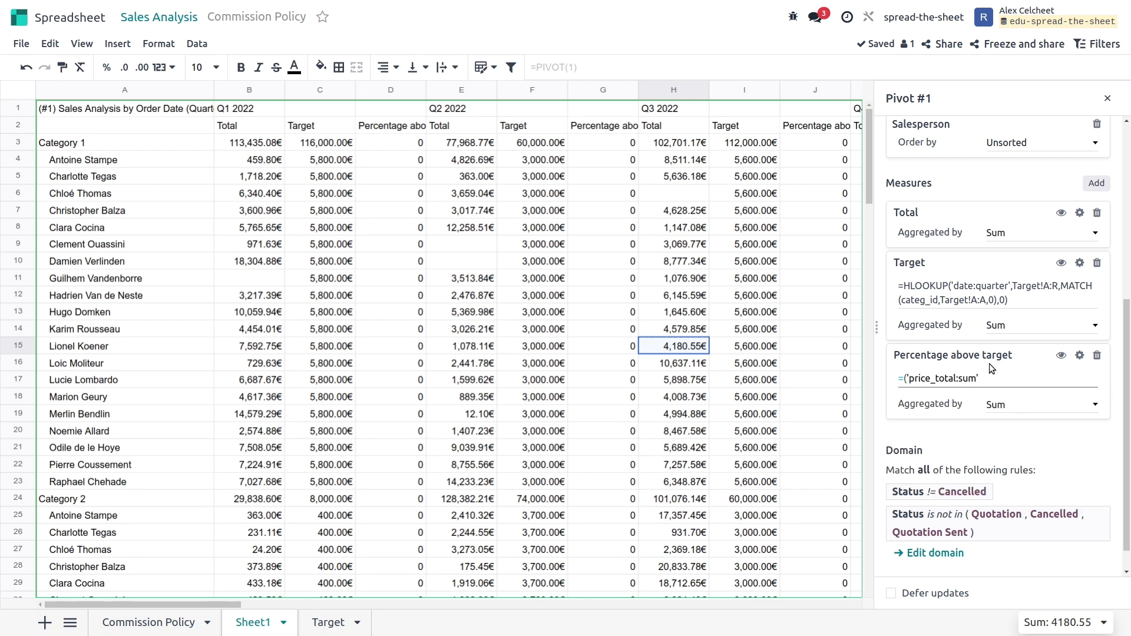
type("-")
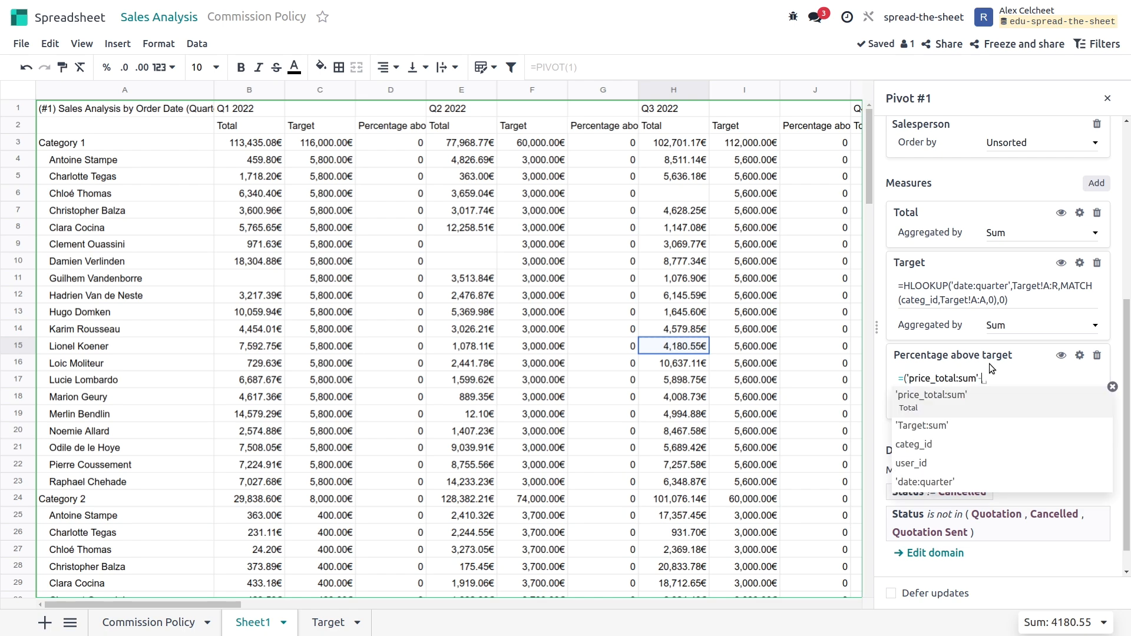
key("Down")
key("Tab")
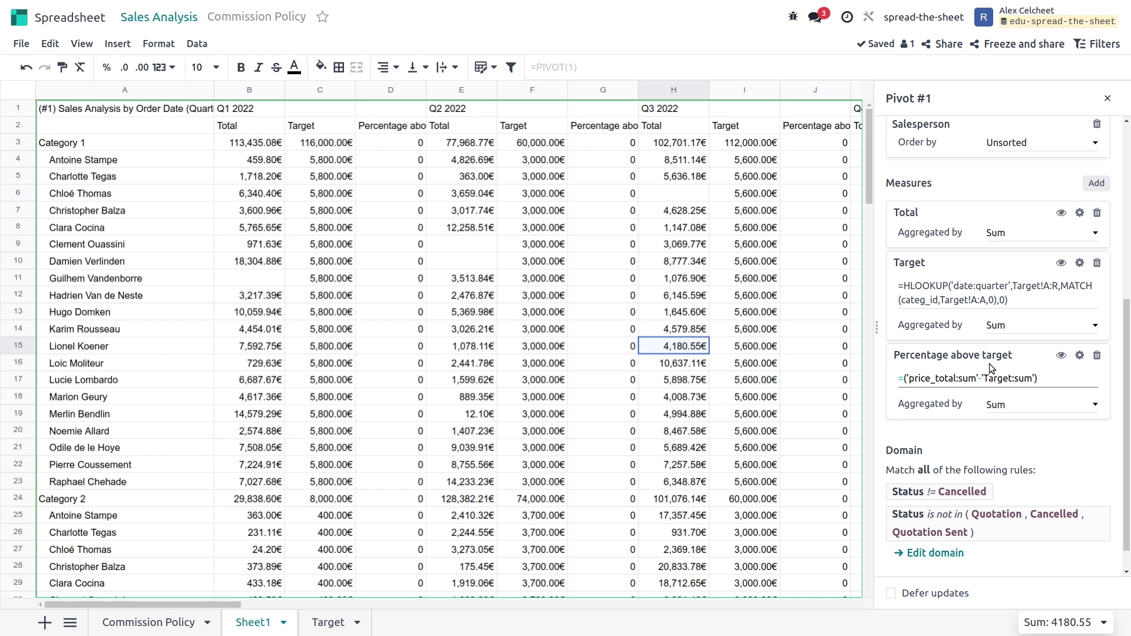
type("/")
key("Down")
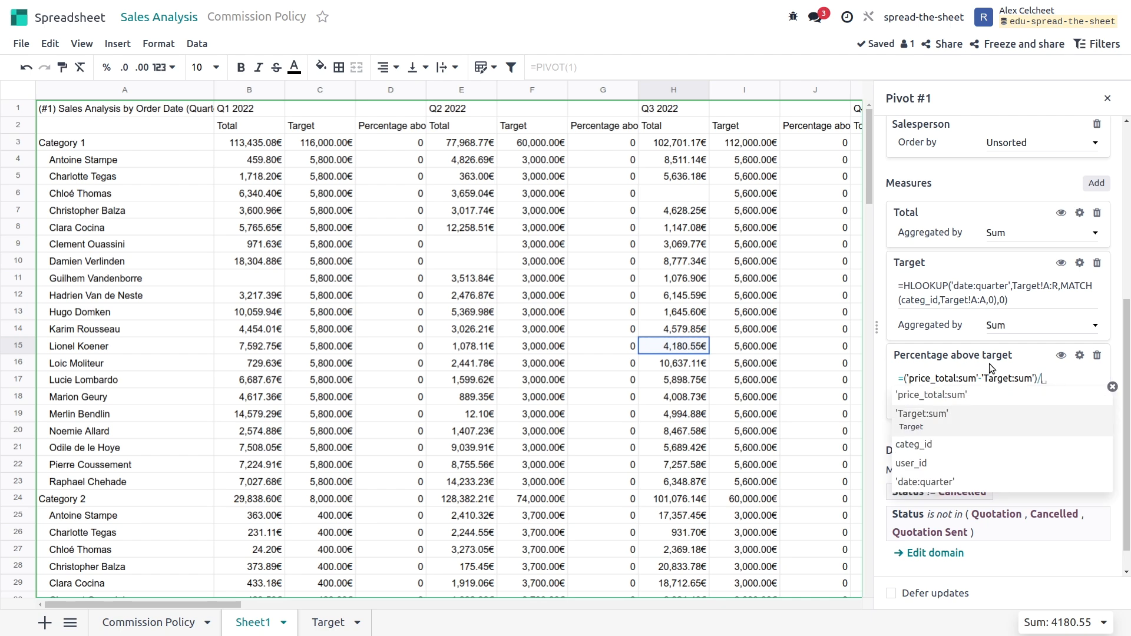
key("Tab")
left_click(988, 363)
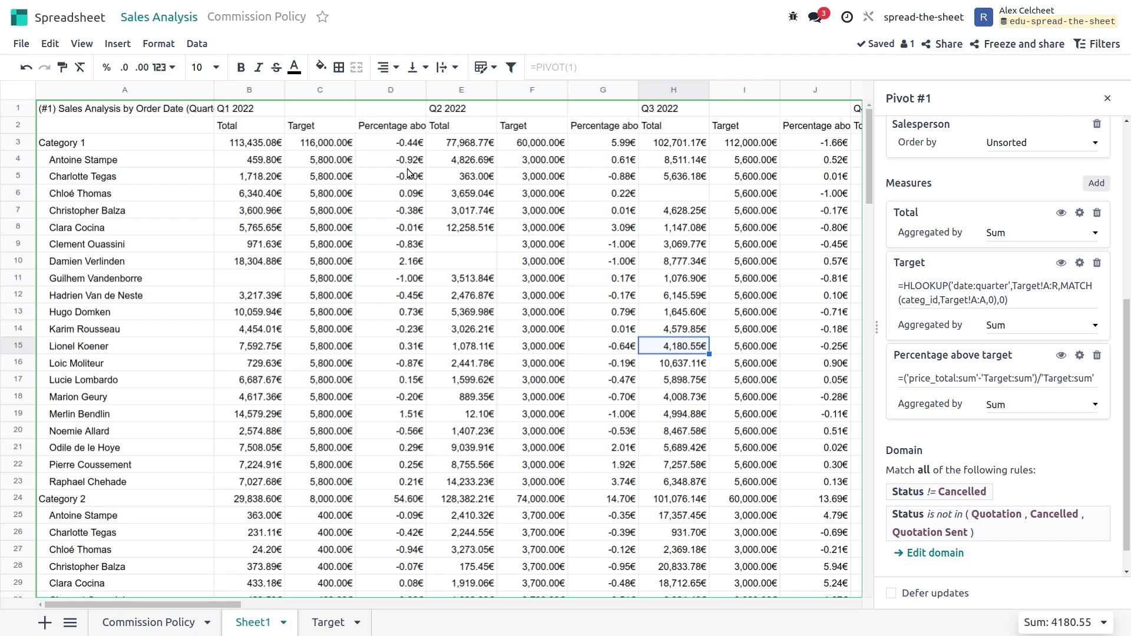
- Format the pivot's Percentage above target values as percentages
left_click(409, 146)
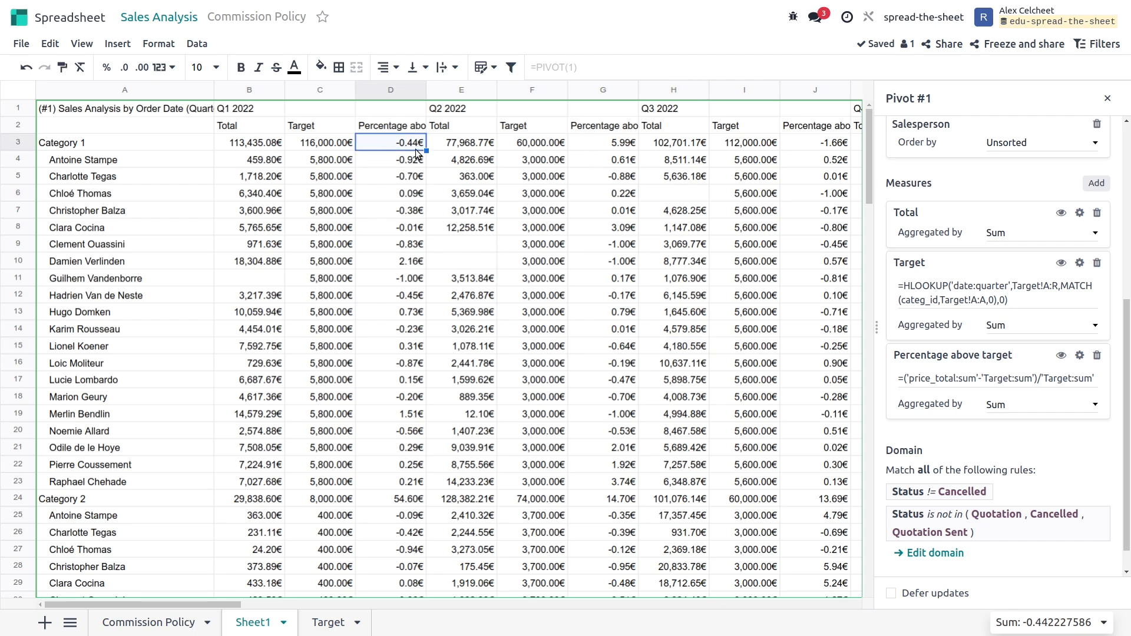
left_click(106, 68)
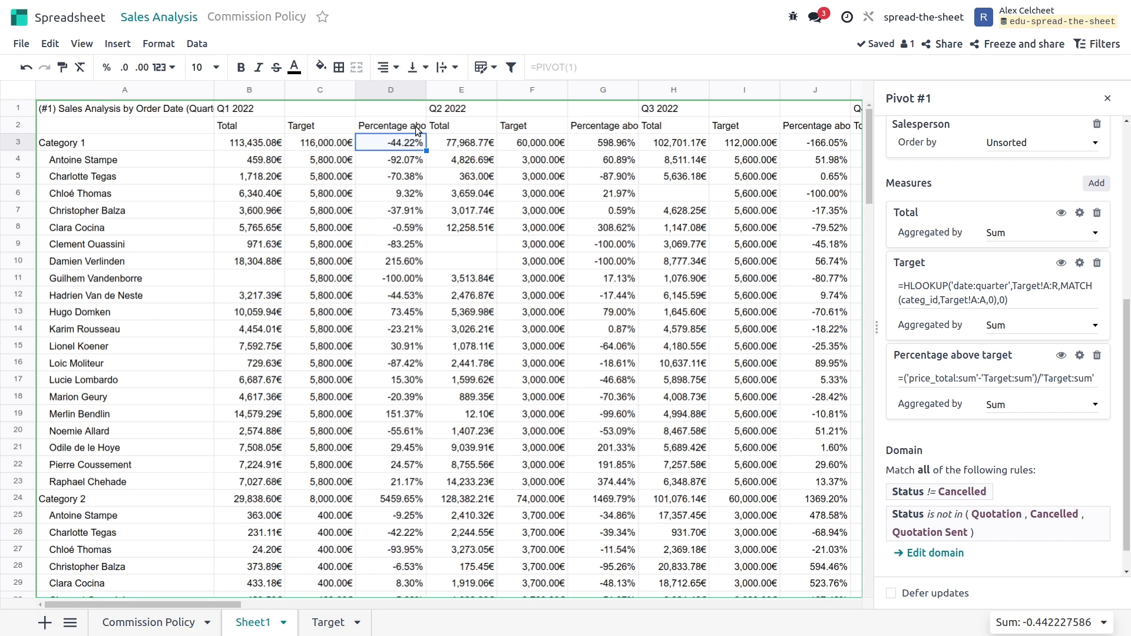
left_click(398, 193)
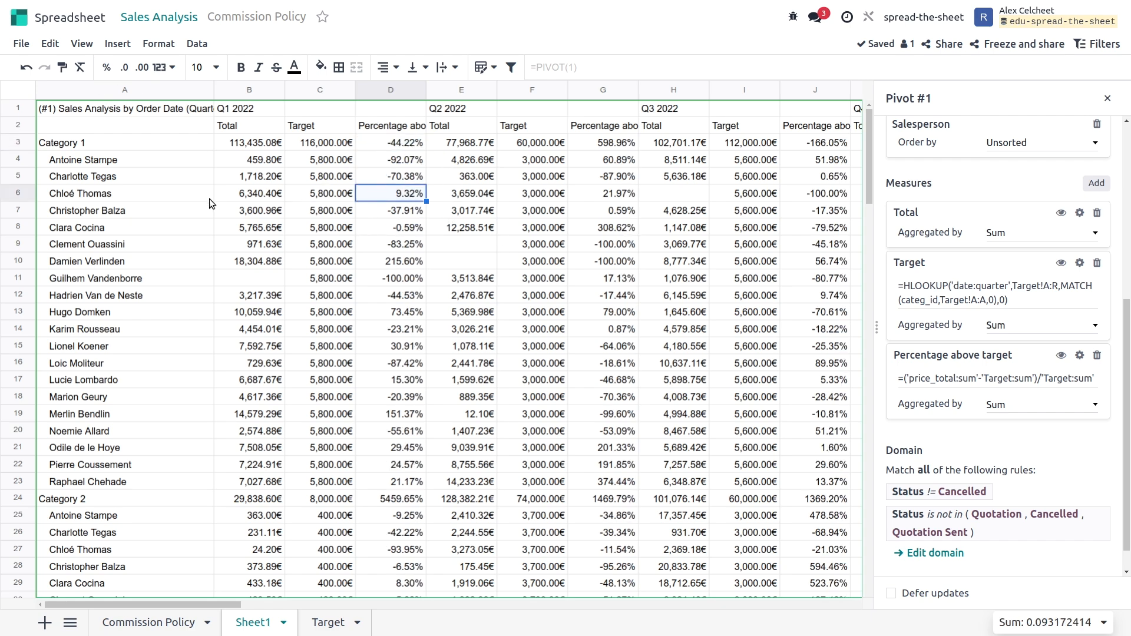
- Compare a salesperson's Q1 2022 Total and Percentage above target with the rate table on the Commission Policy sheet
left_click(241, 198)
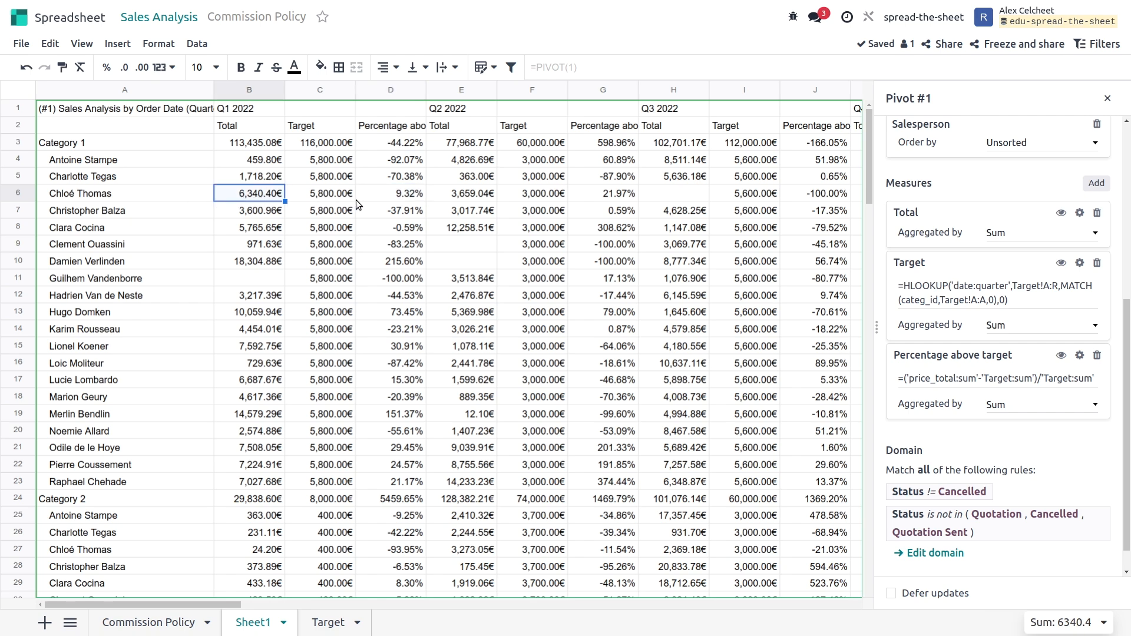
left_click(390, 199)
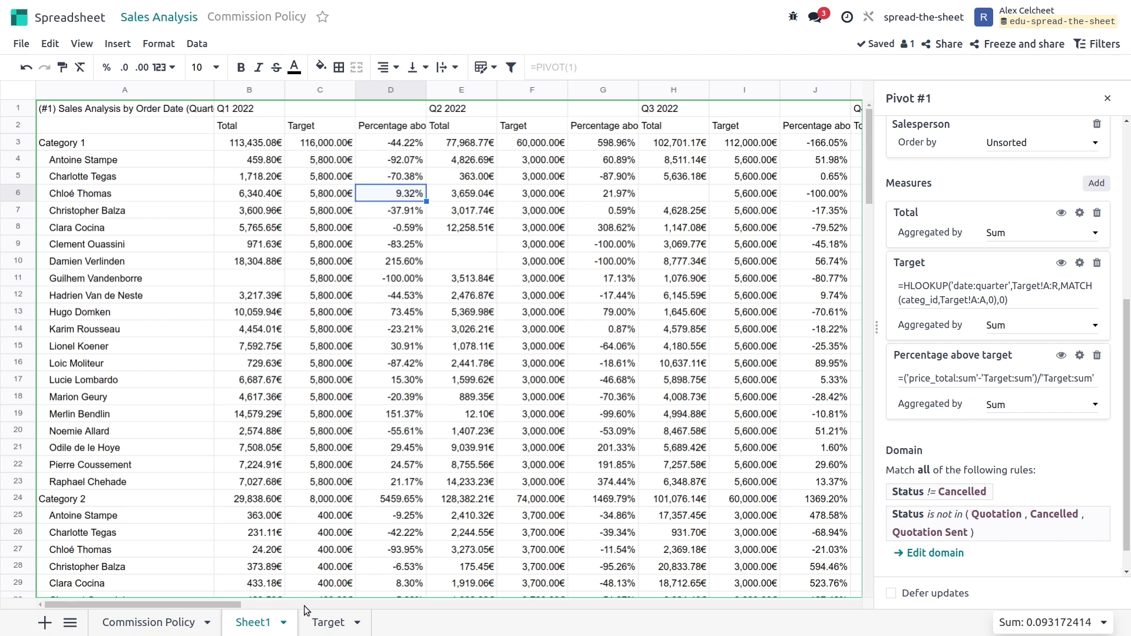
left_click(110, 626)
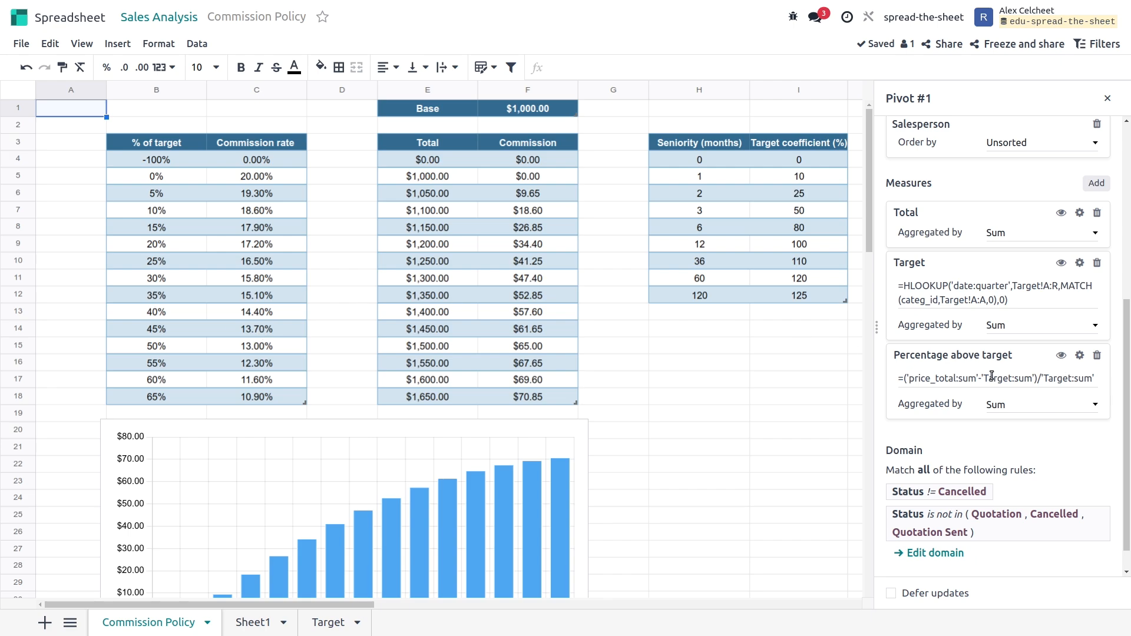
left_click(252, 624)
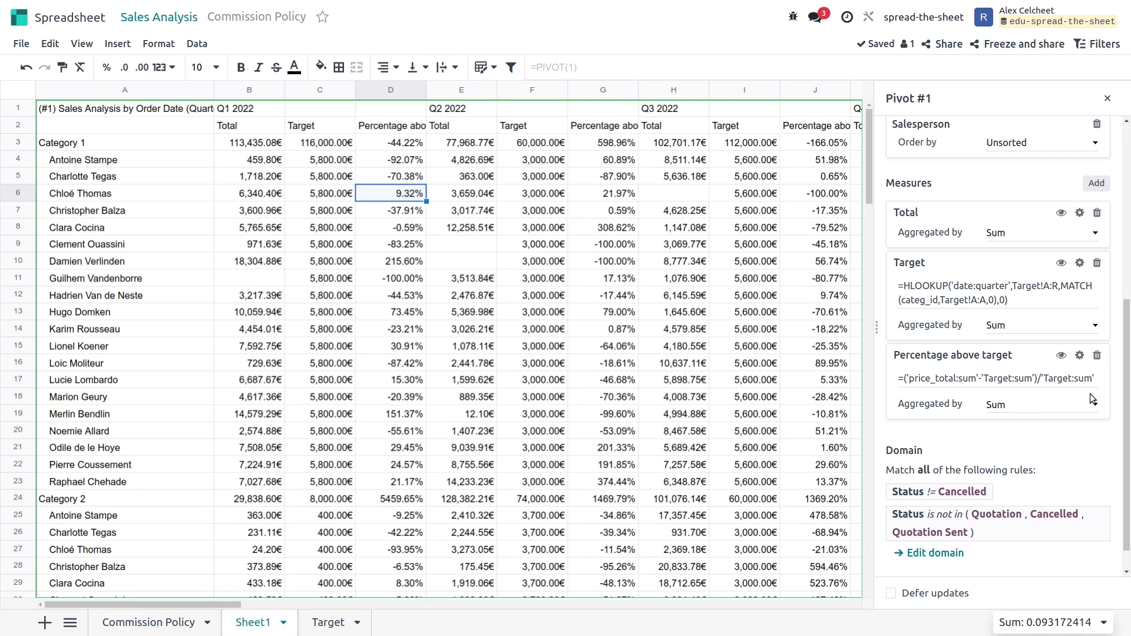
- Add another calculated measure to the pivot and name it Commission rate
left_click(1096, 183)
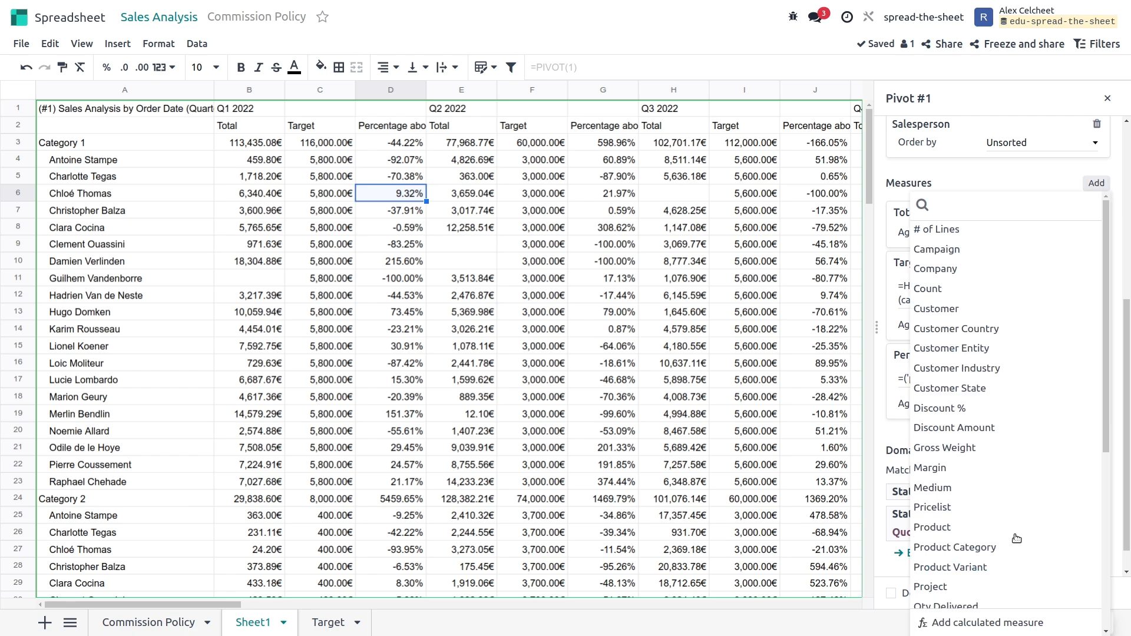
left_click(1000, 631)
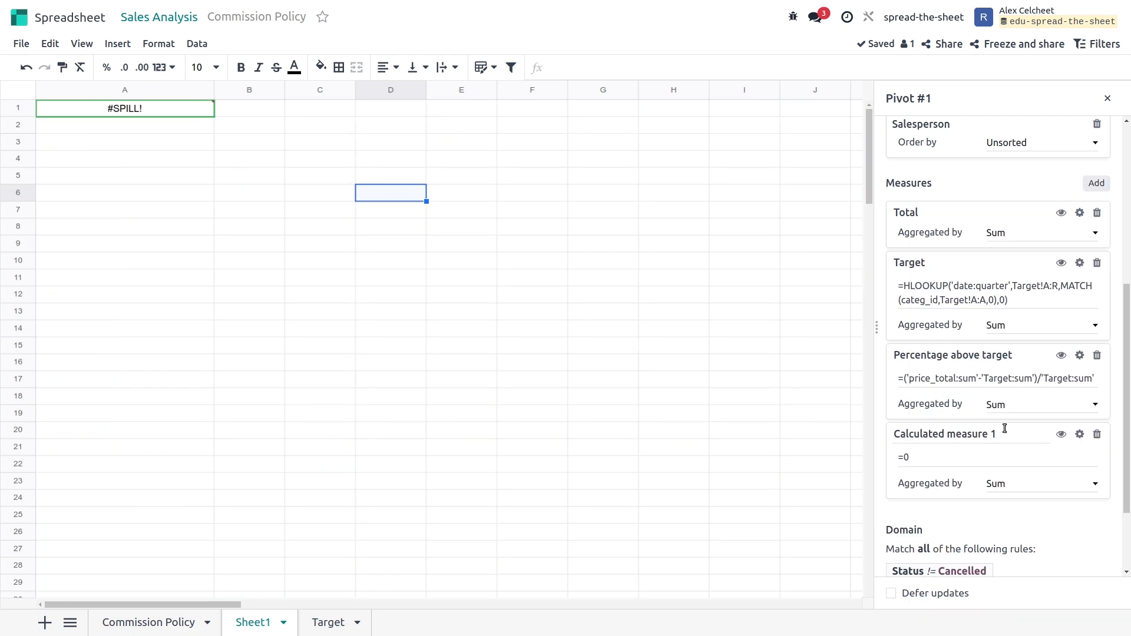
left_click(923, 436)
type("Commission rate")
- Begin the Commission rate measure's formula with the VLOOKUP function
left_click(929, 460)
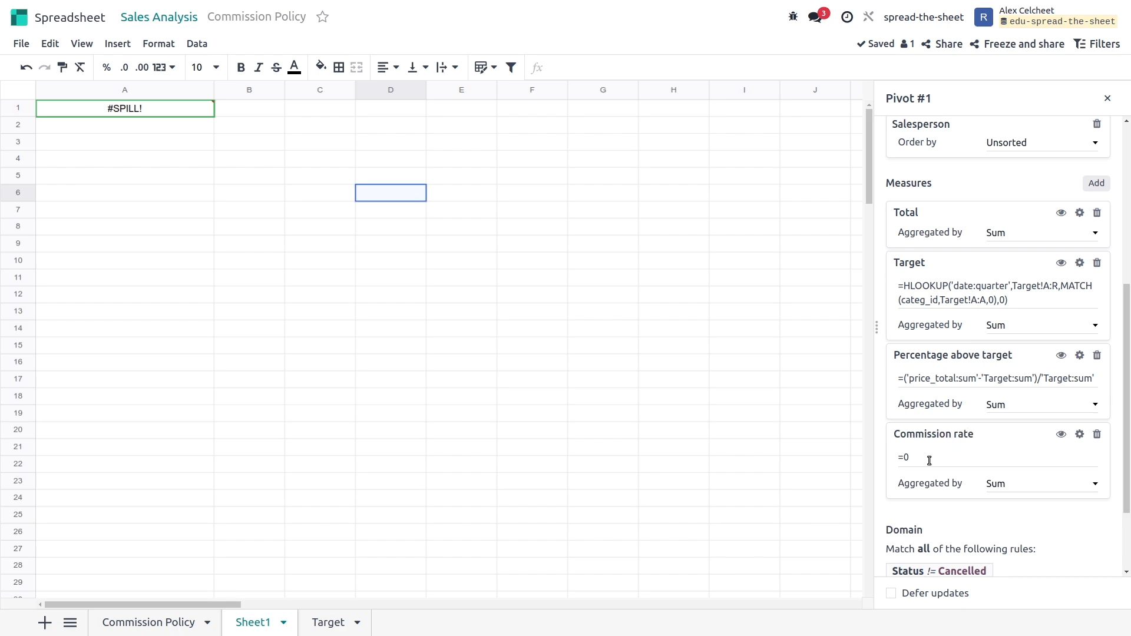
left_click(932, 457)
key("BackSpace")
type("VL")
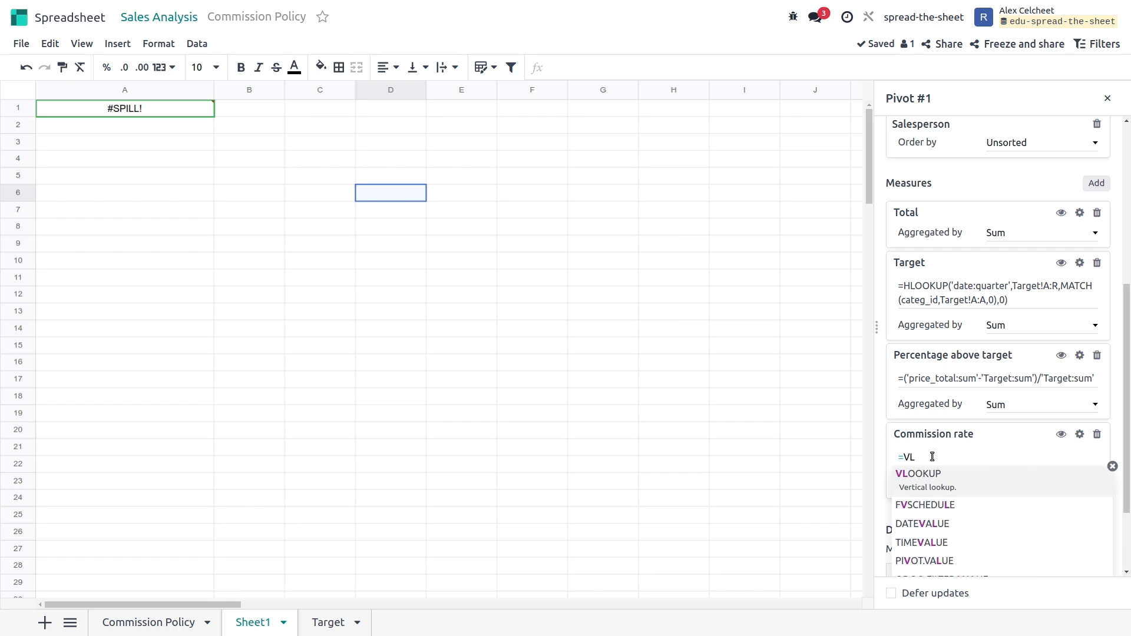
key("Tab")
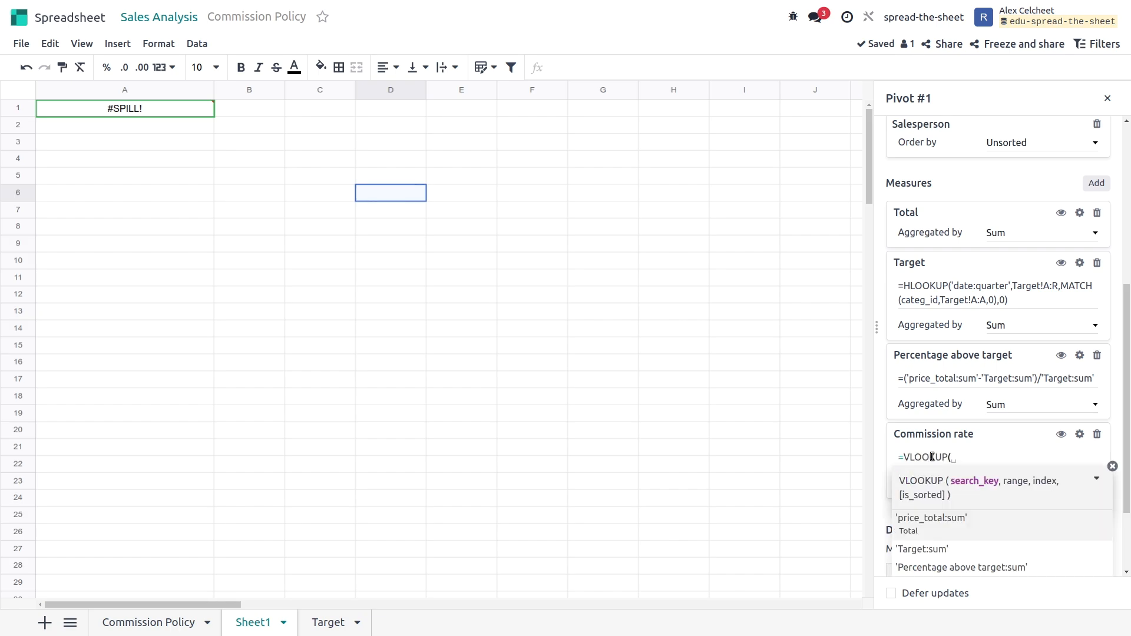
key("Down")
key("Down")
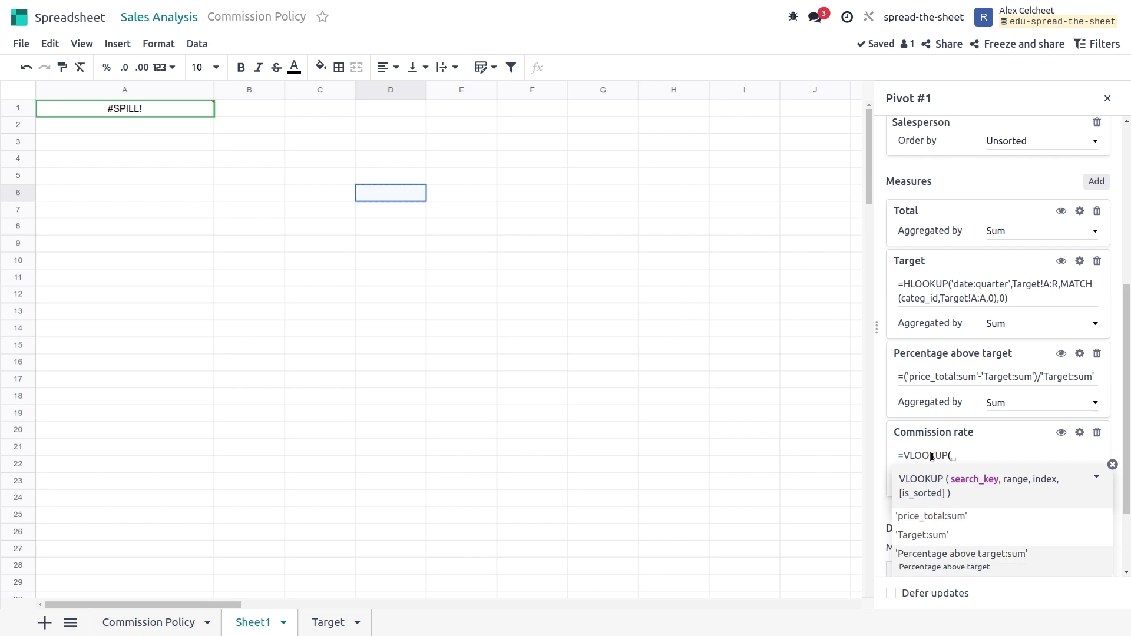
key("Tab")
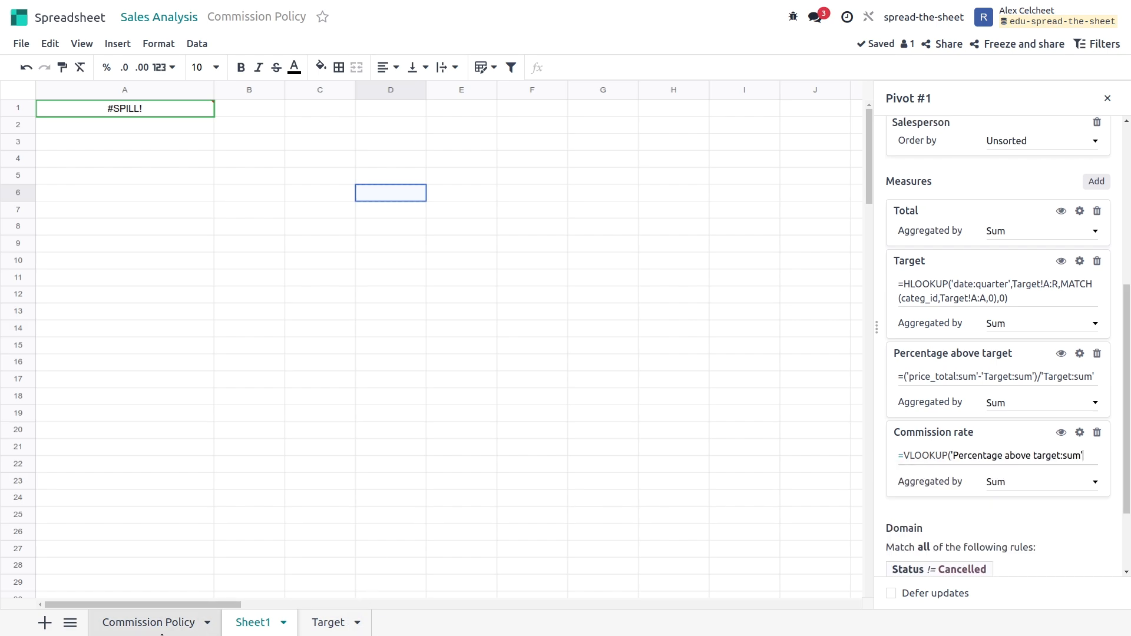
left_click(150, 622)
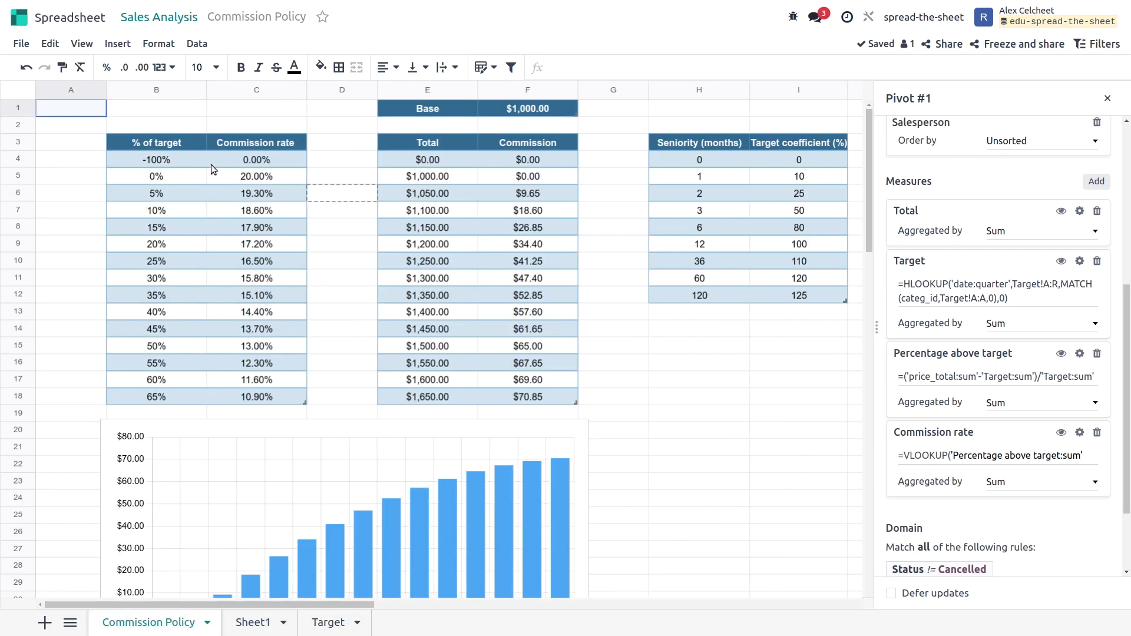
left_click_drag(161, 145, 259, 229)
left_click_drag(248, 297, 245, 394)
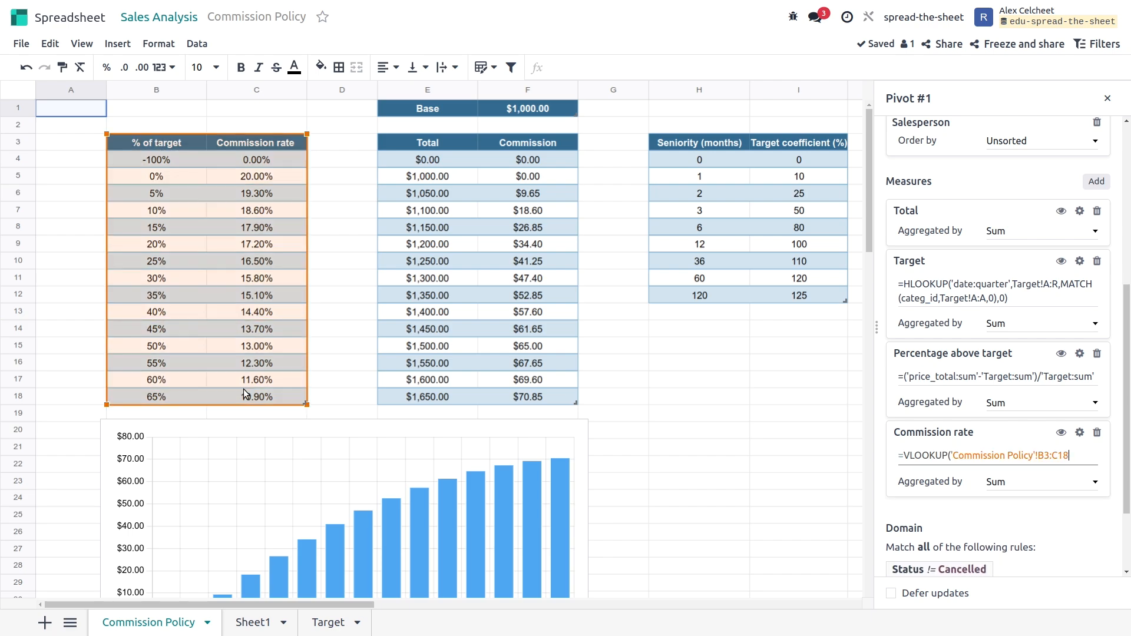
type(",")
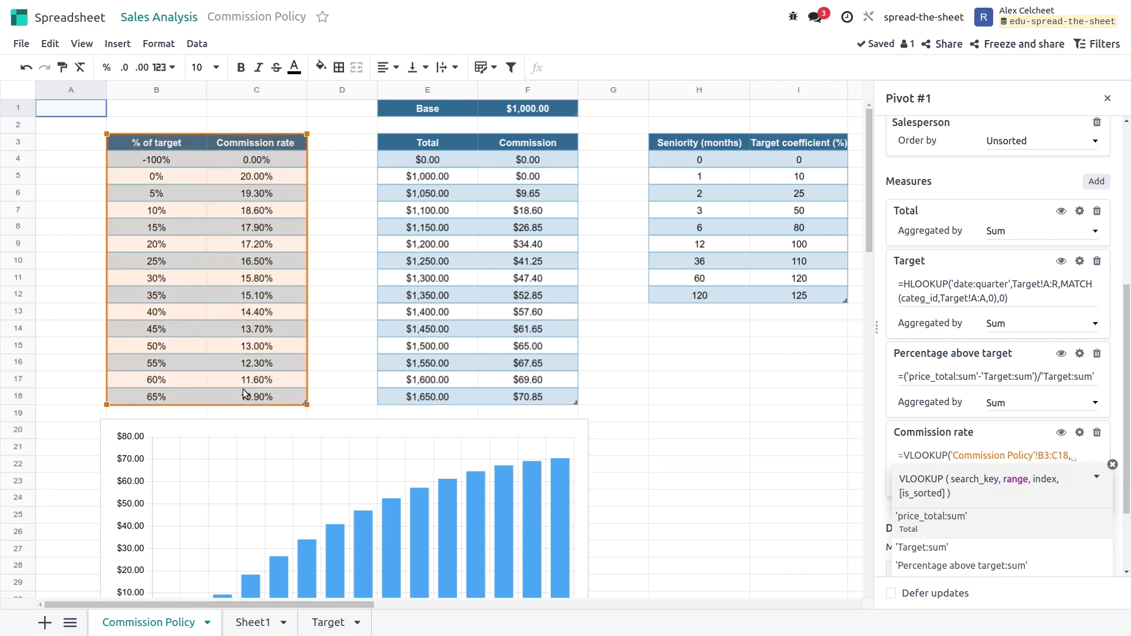
type("2")
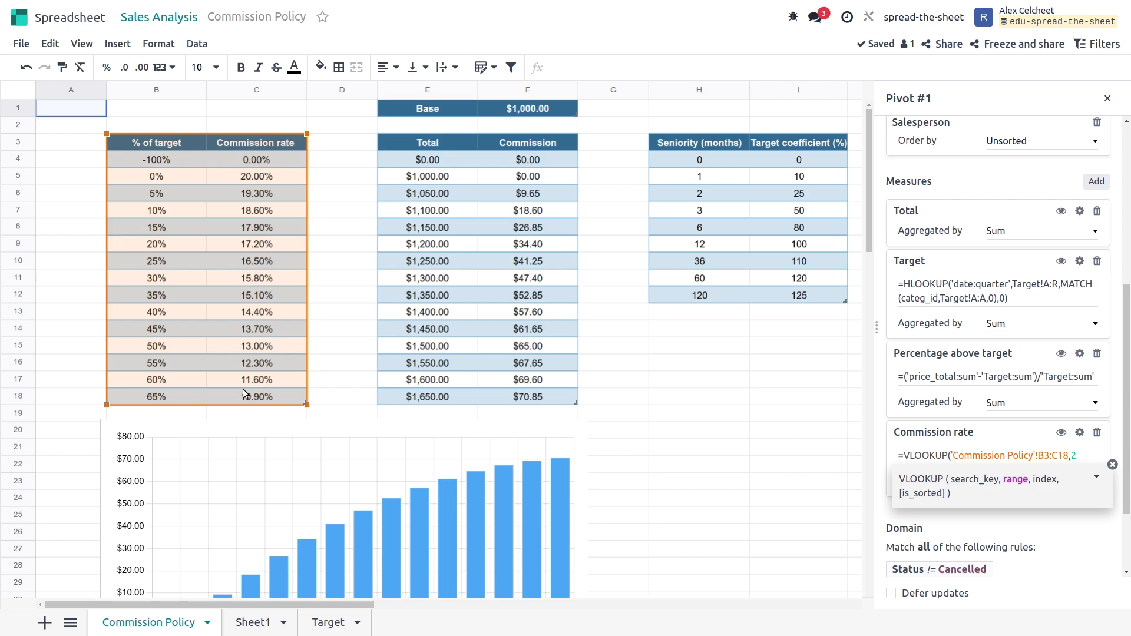
key("BackSpace")
key("BackSpace")
key("BackSpace")
key("BackSpace")
key("BackSpace")
key("BackSpace")
key("BackSpace")
key("BackSpace")
key("BackSpace")
key("BackSpace")
key("BackSpace")
key("BackSpace")
key("BackSpace")
key("BackSpace")
key("BackSpace")
key("BackSpace")
key("BackSpace")
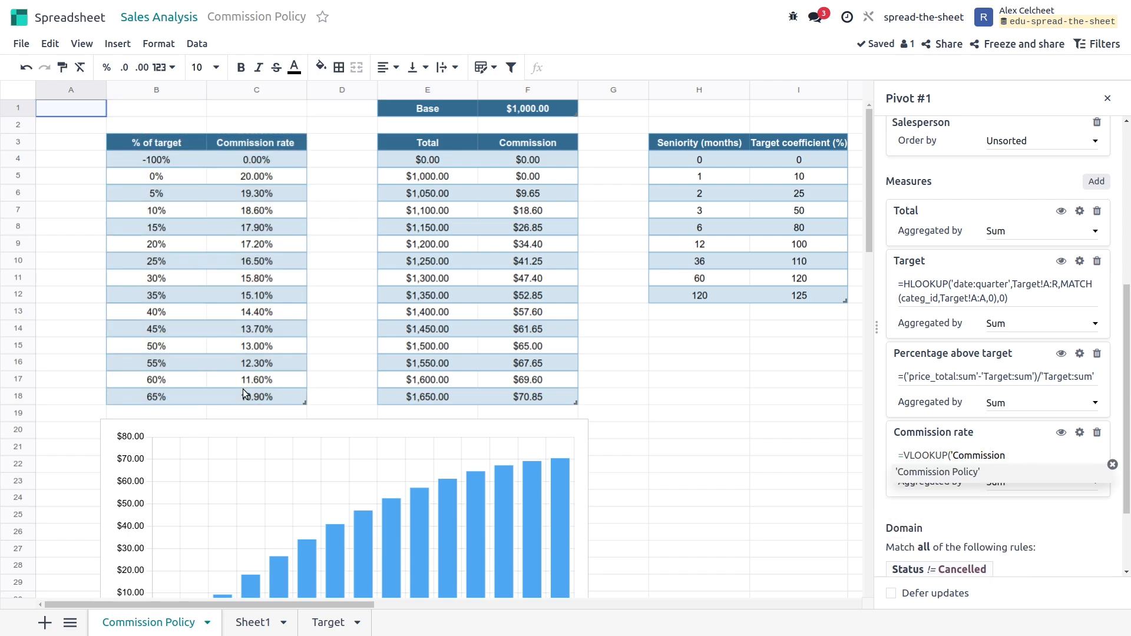
key("BackSpace")
key("BackSpace")
key("BackSpace")
key("BackSpace")
key("BackSpace")
key("BackSpace")
key("BackSpace")
key("BackSpace")
key("BackSpace")
key("BackSpace")
key("BackSpace")
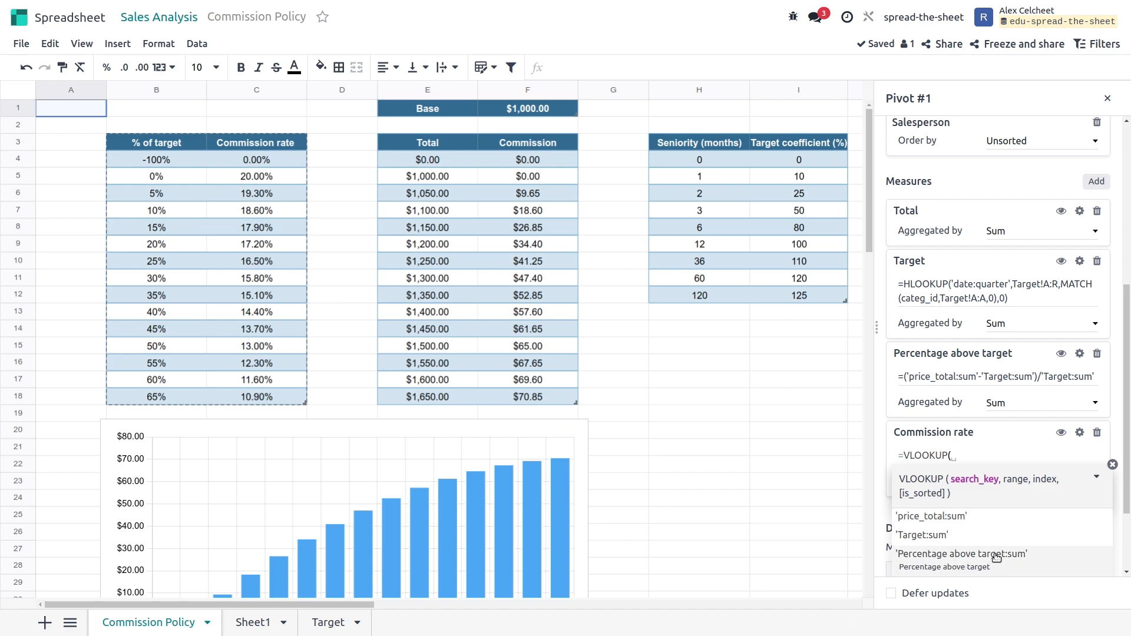
- Complete the Commission rate formula as =VLOOKUP('Percentage above target:sum','Commission Policy'!B3:C18,2,1)
scroll(996, 554, "down", 2)
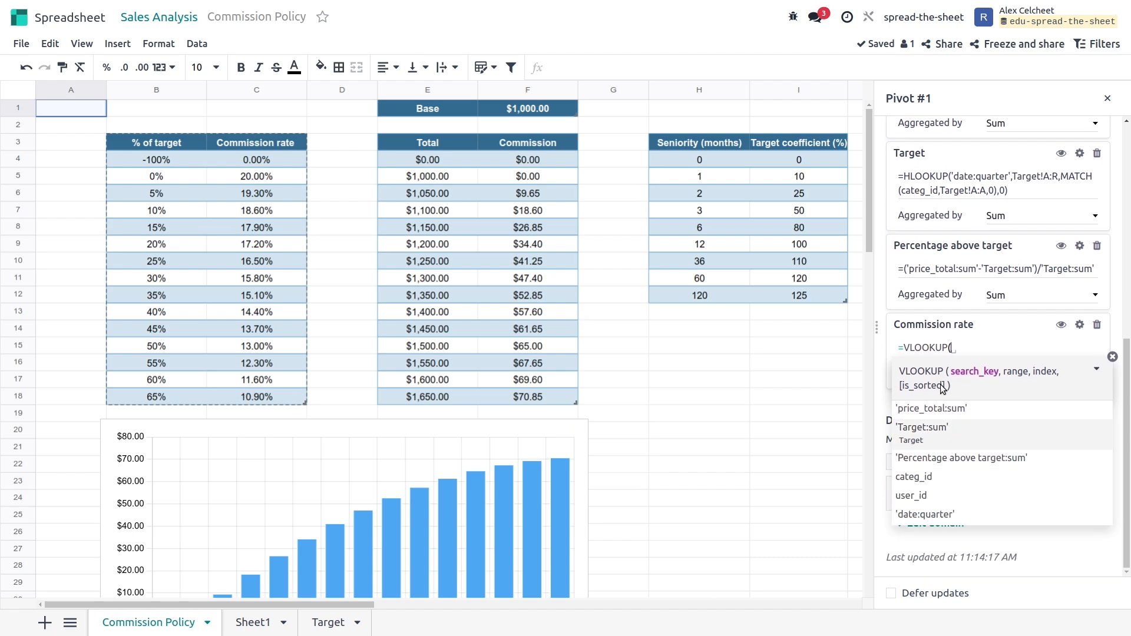
left_click(999, 451)
type(",")
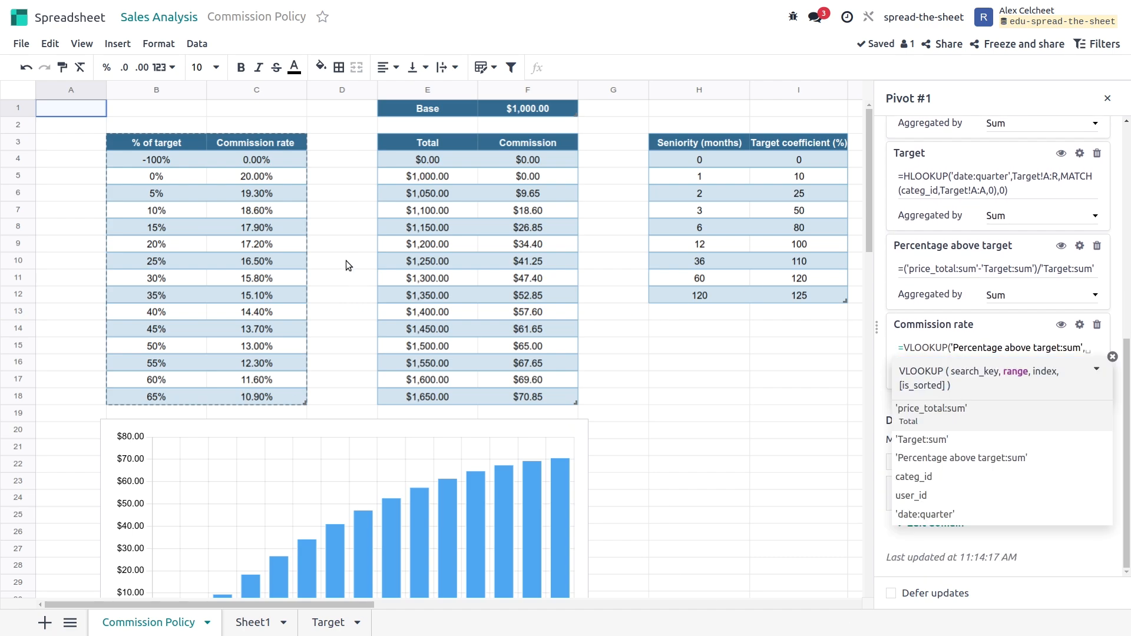
left_click_drag(159, 146, 243, 405)
type(",")
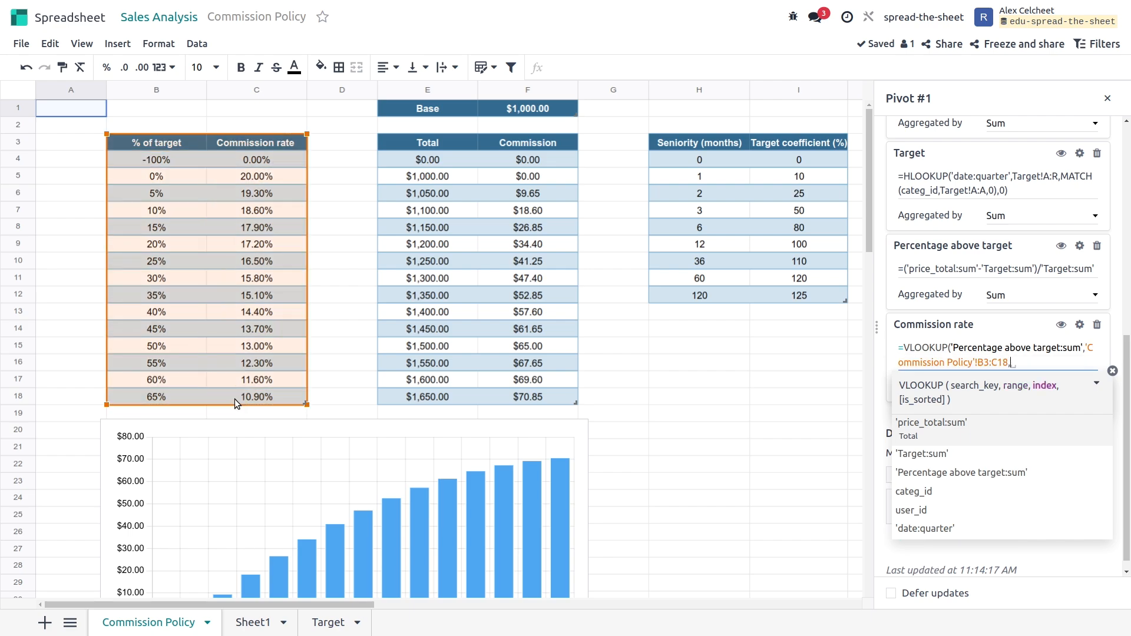
type("2,")
type("1")
key("Return")
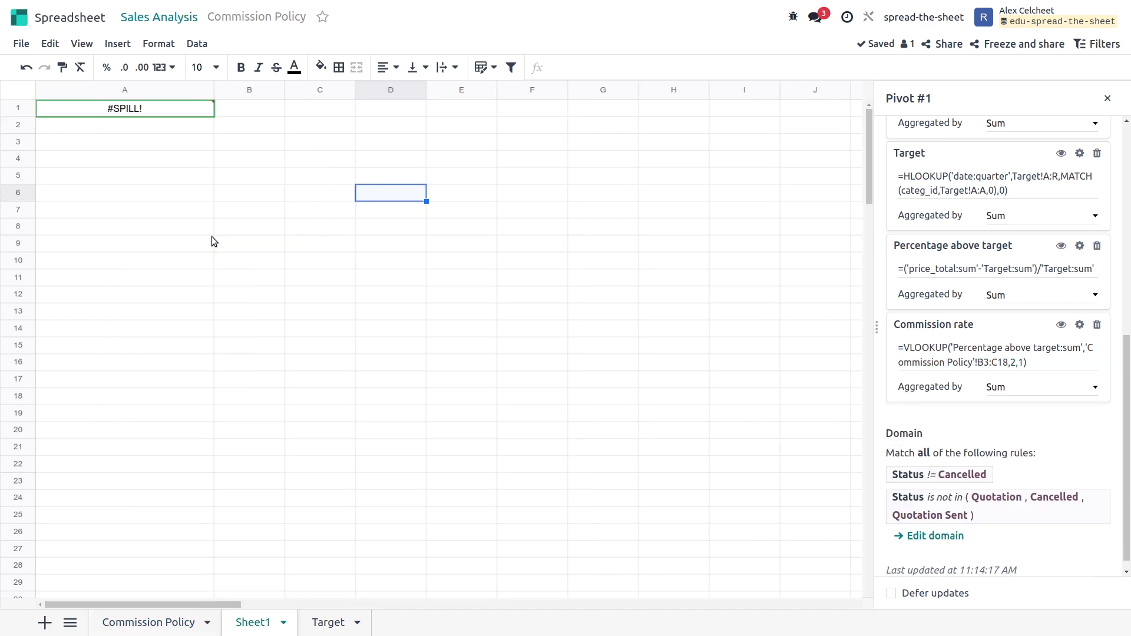
- Hide the Total, Target and Percentage above target measures from the pivot
left_click(147, 128)
left_click(157, 108)
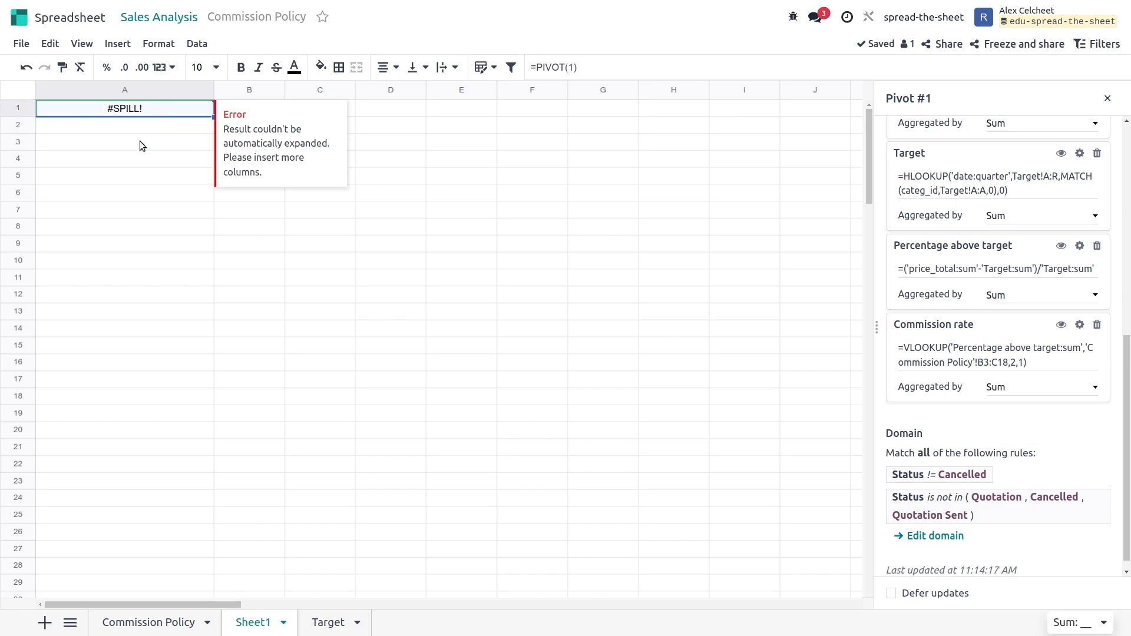
scroll(966, 196, "up", 5)
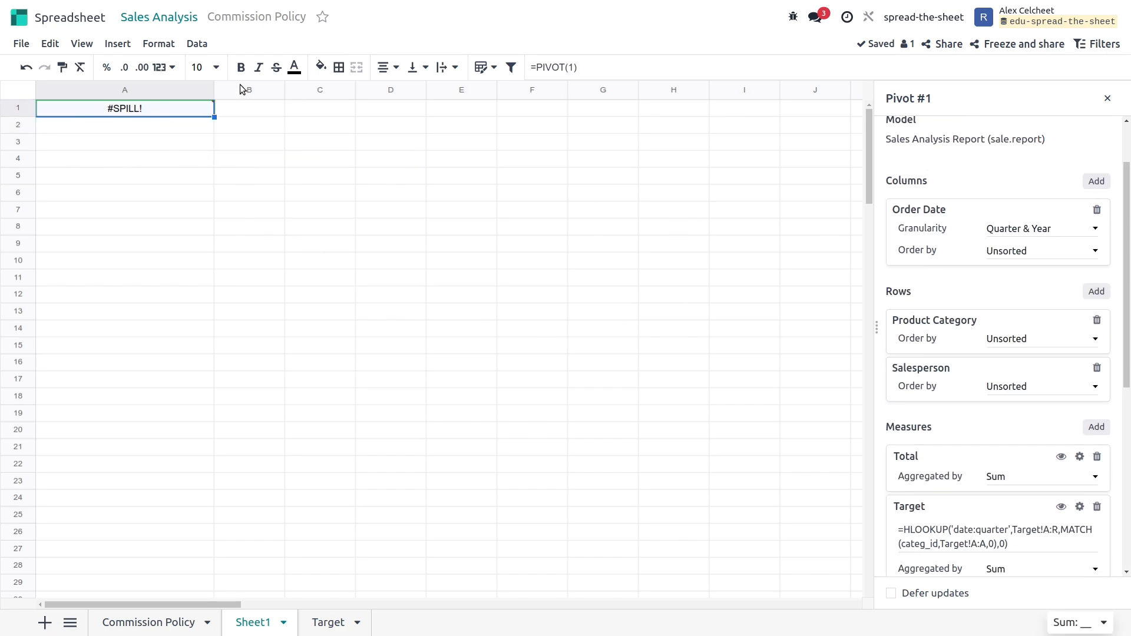
left_click(192, 91)
scroll(929, 186, "down", 3)
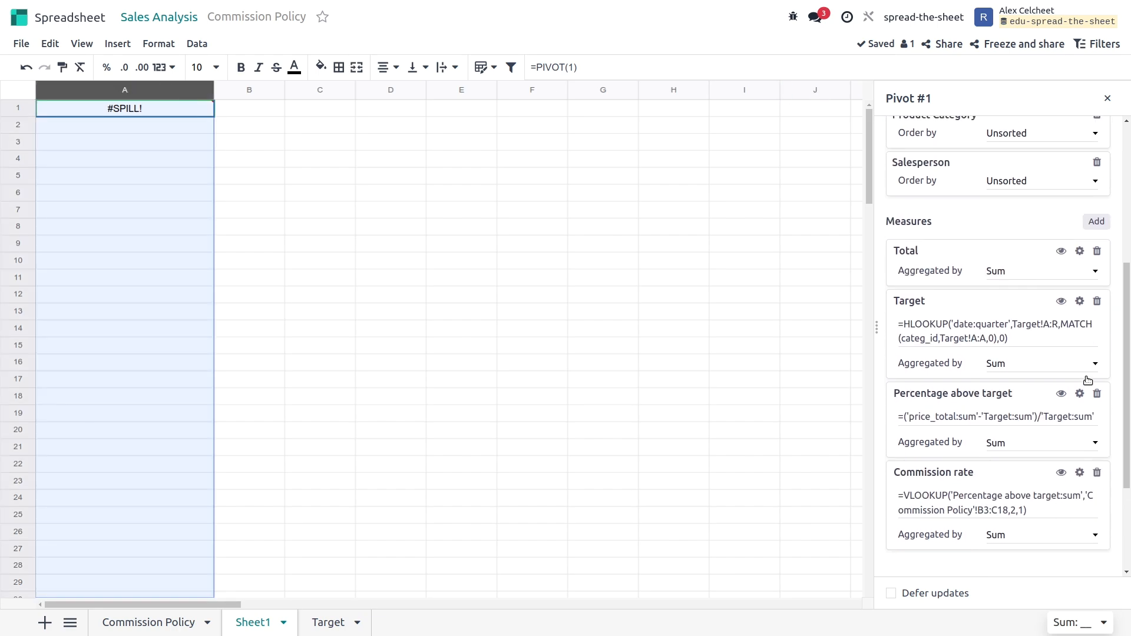
left_click(1061, 245)
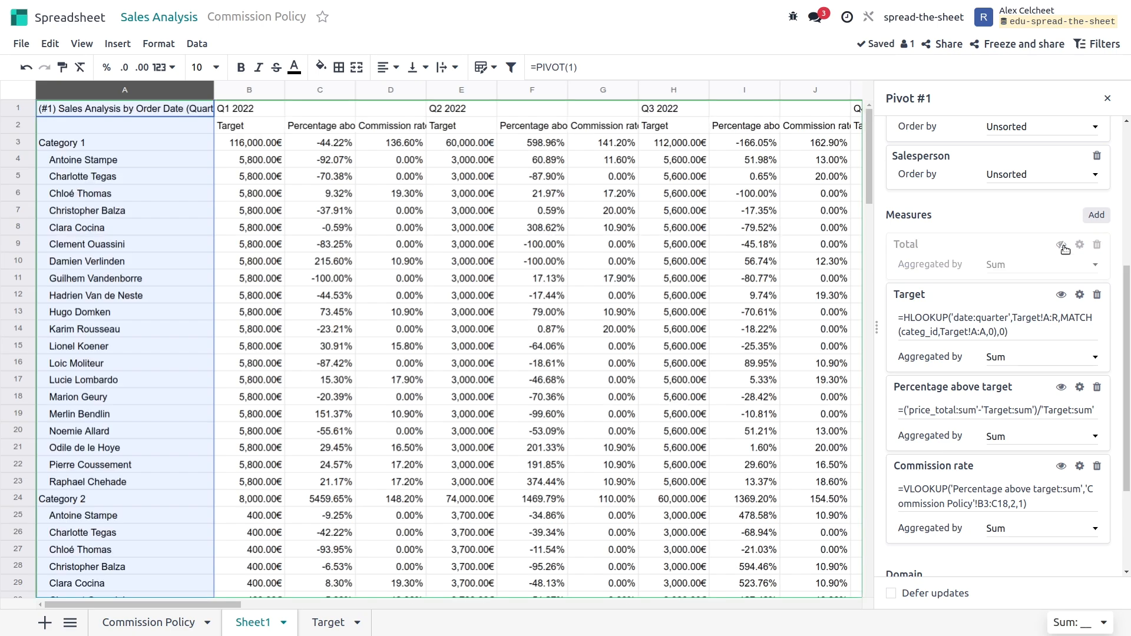
left_click(1060, 295)
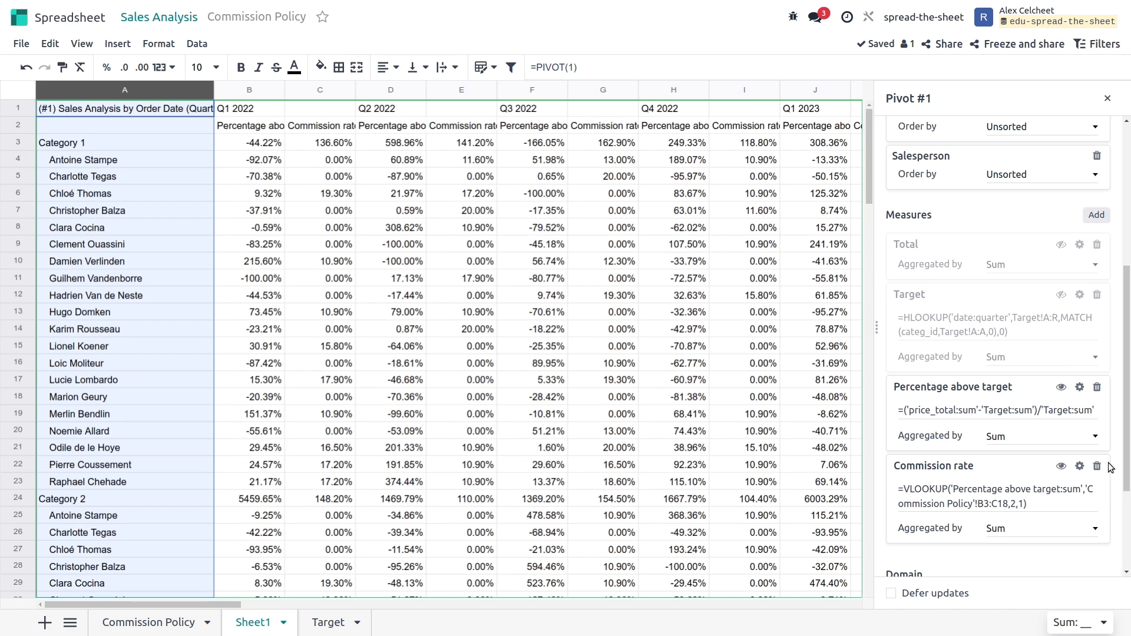
left_click(1062, 387)
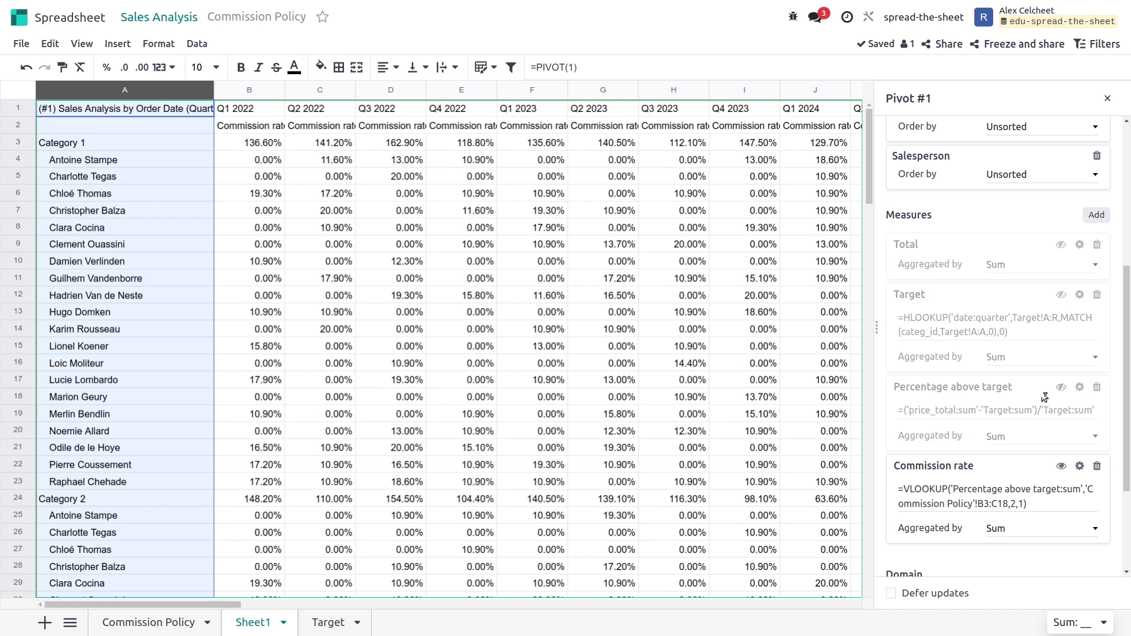
- Add a further calculated measure to the pivot and name it Commission amount
scroll(1050, 490, "down", 3)
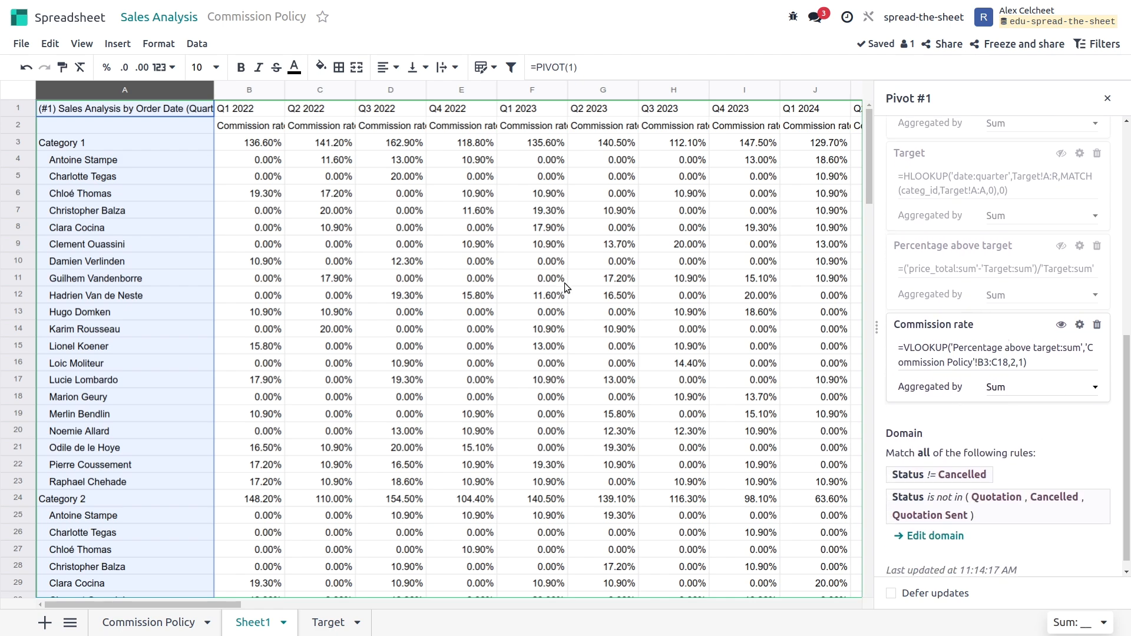
mouse_move(198, 605)
left_mouse_down()
mouse_move(454, 631)
mouse_move(185, 618)
left_mouse_up()
scroll(967, 362, "up", 5)
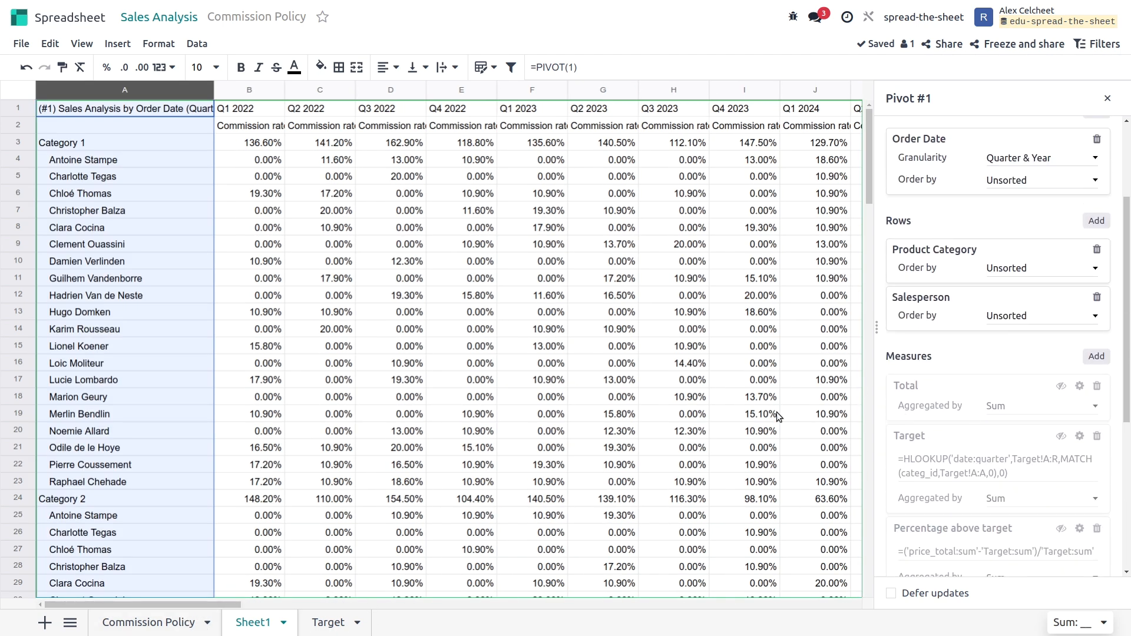
scroll(971, 397, "down", 5)
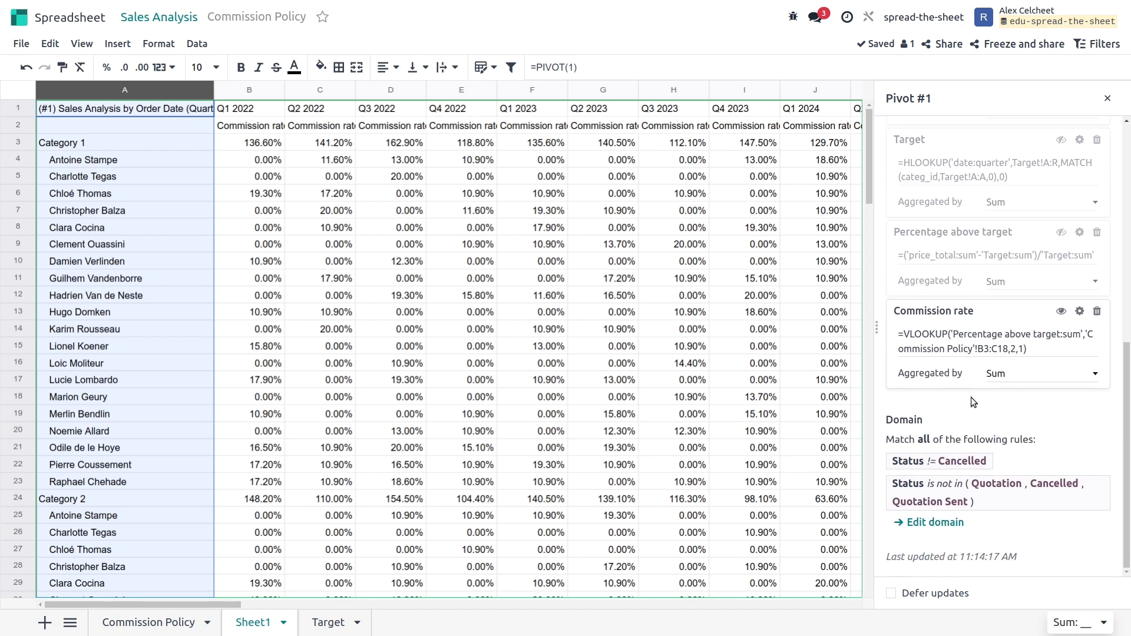
scroll(929, 310, "up", 3)
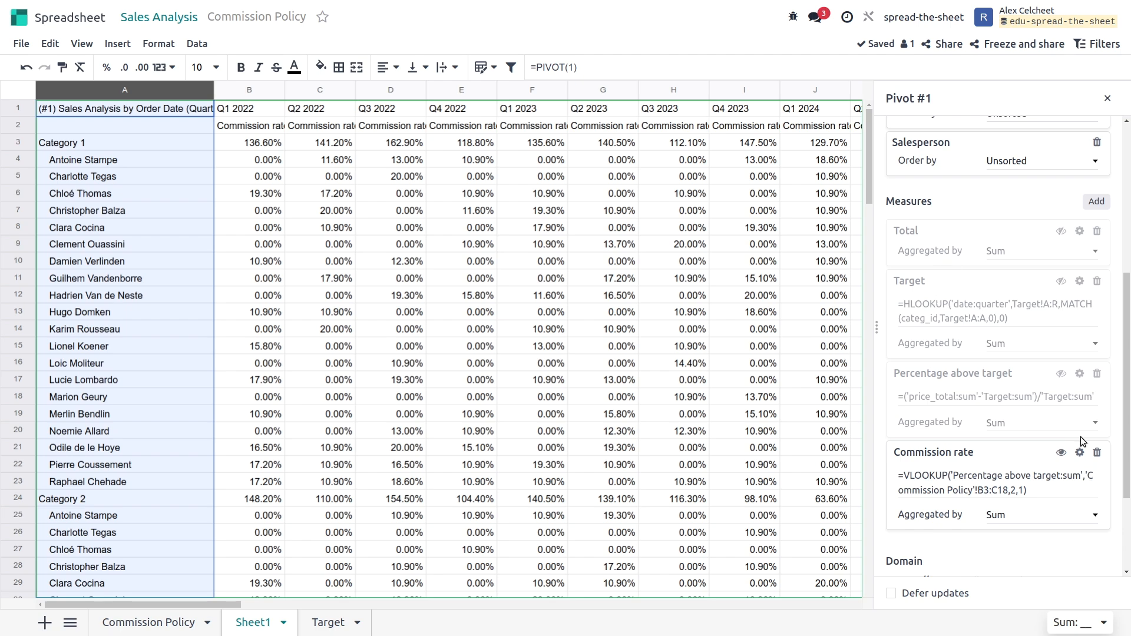
left_click(1095, 202)
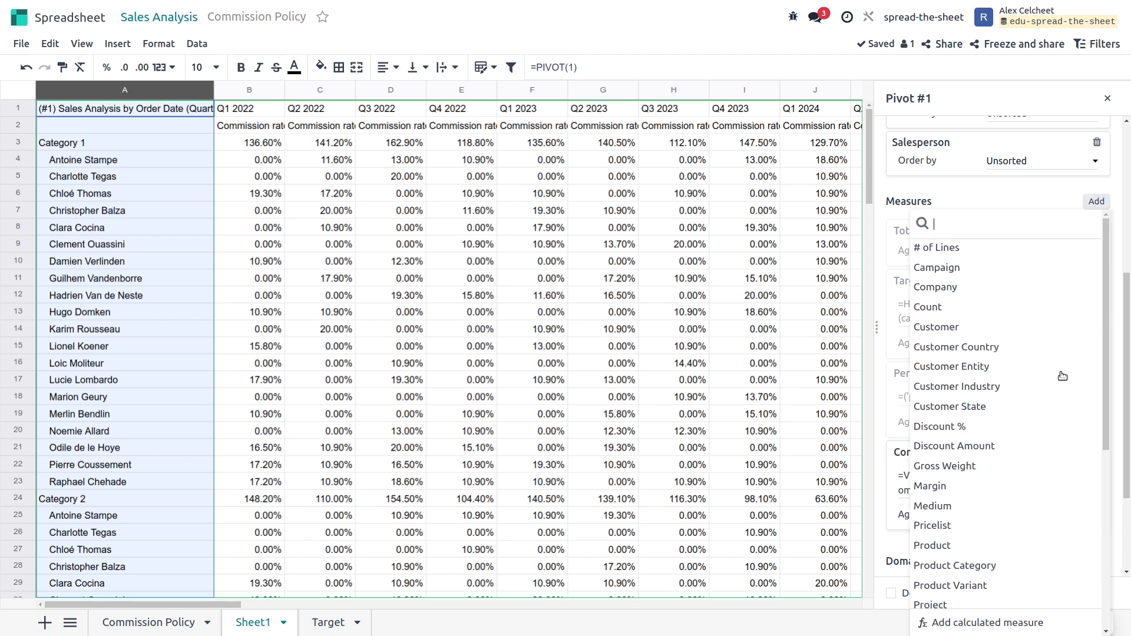
left_click(994, 623)
scroll(987, 494, "down", 5)
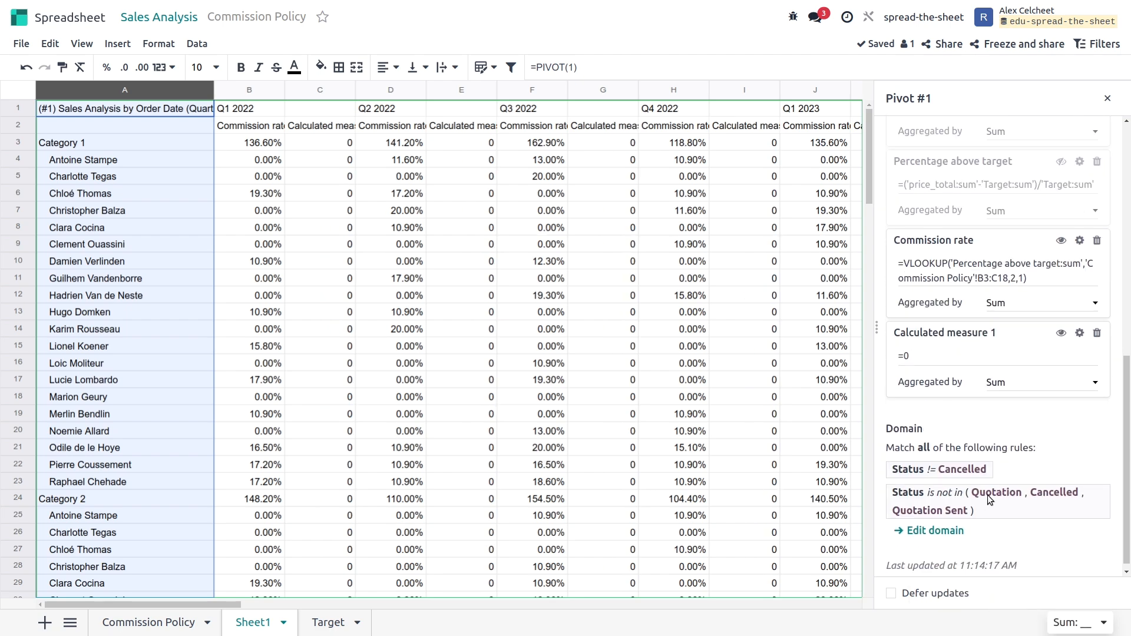
left_click(968, 333)
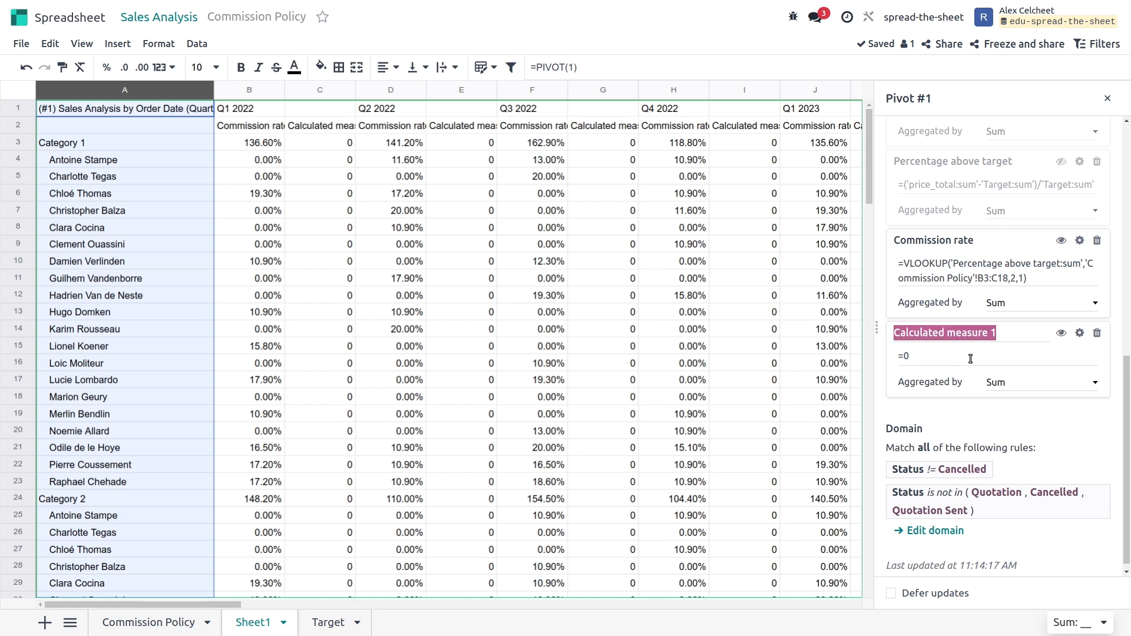
type("Comm")
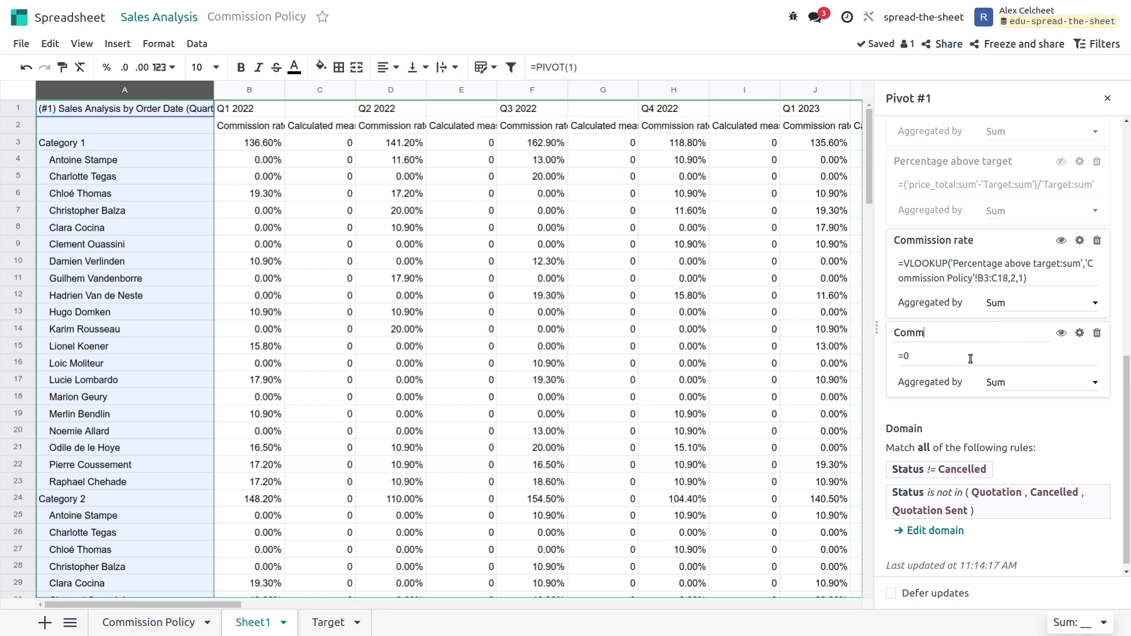
type("ission amount")
- Start the Commission amount formula with =('price_total:sum'-'Target:sum')*
left_click(933, 358)
key("BackSpace")
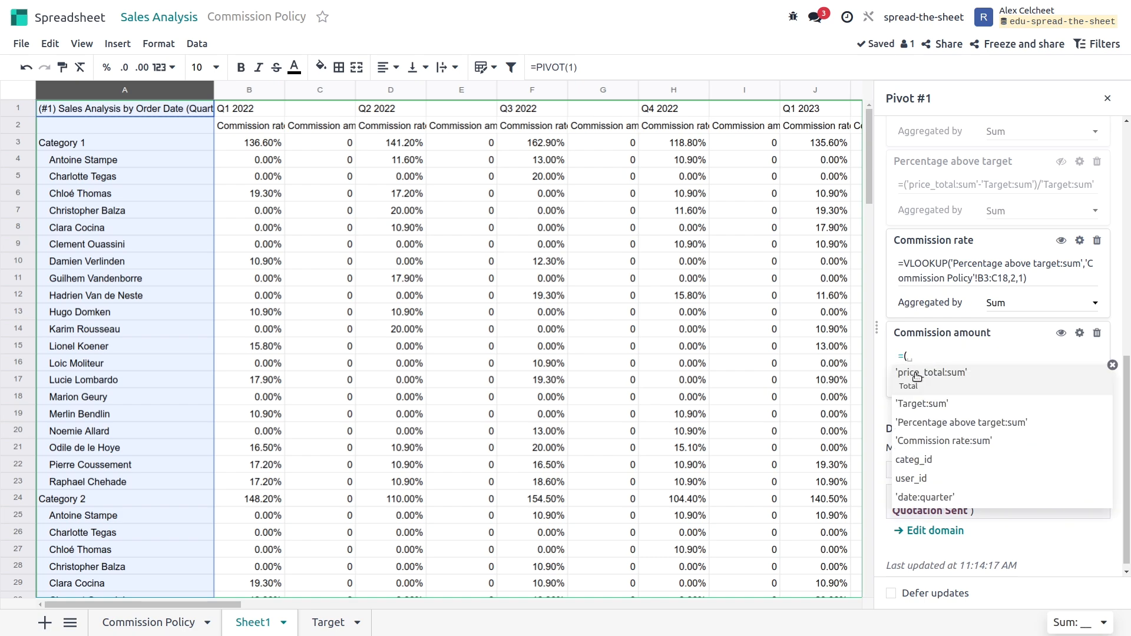
left_click(978, 376)
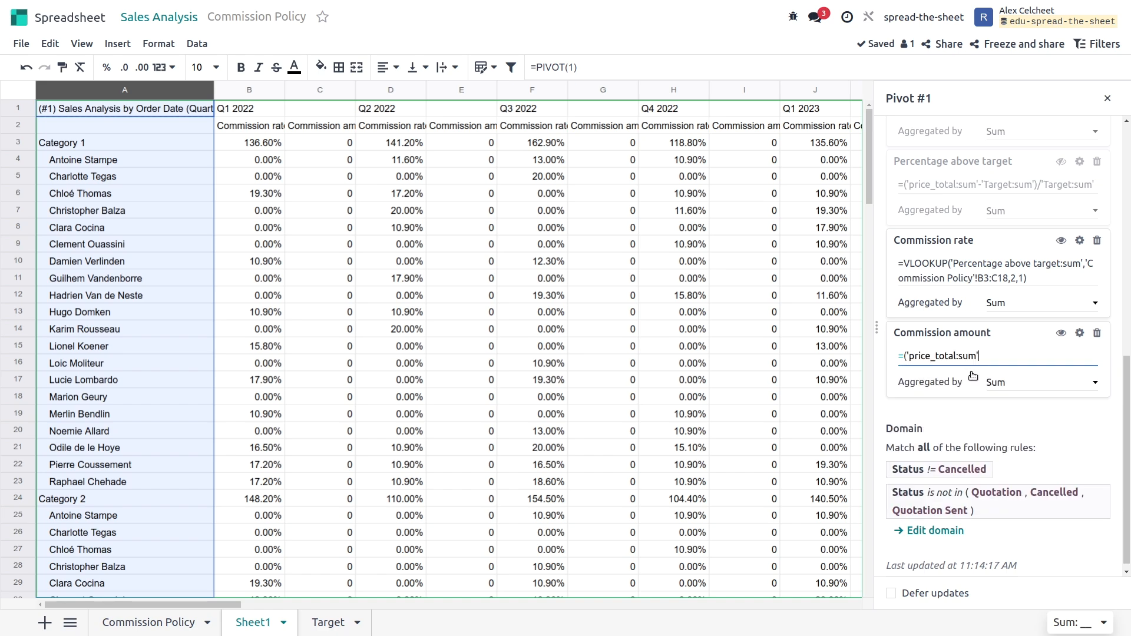
type("-")
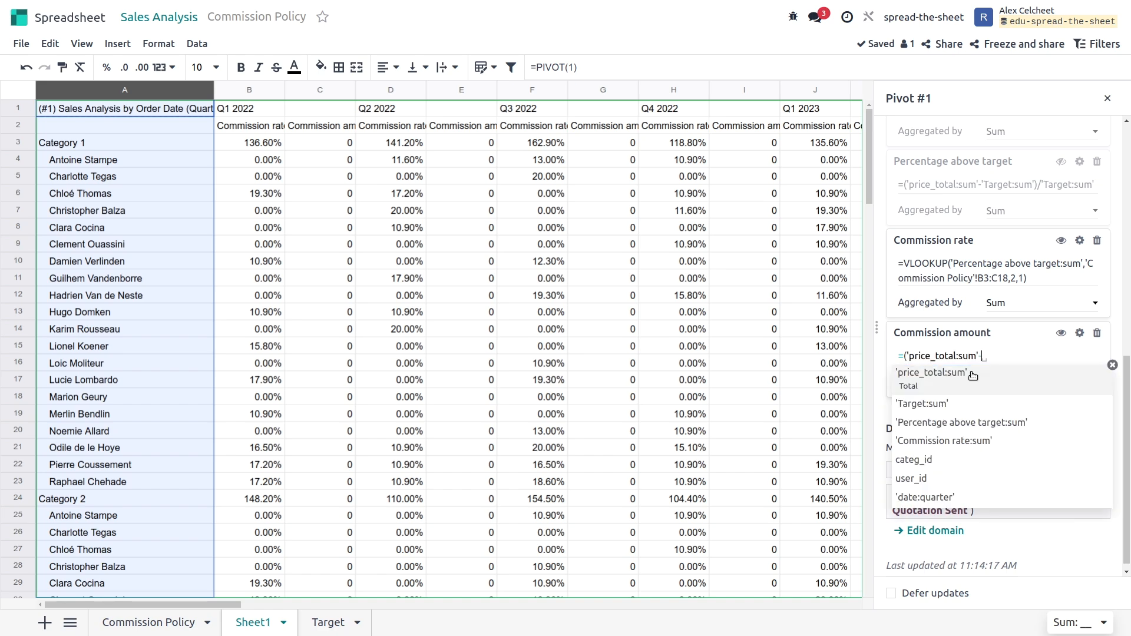
left_click(963, 404)
type(")*")
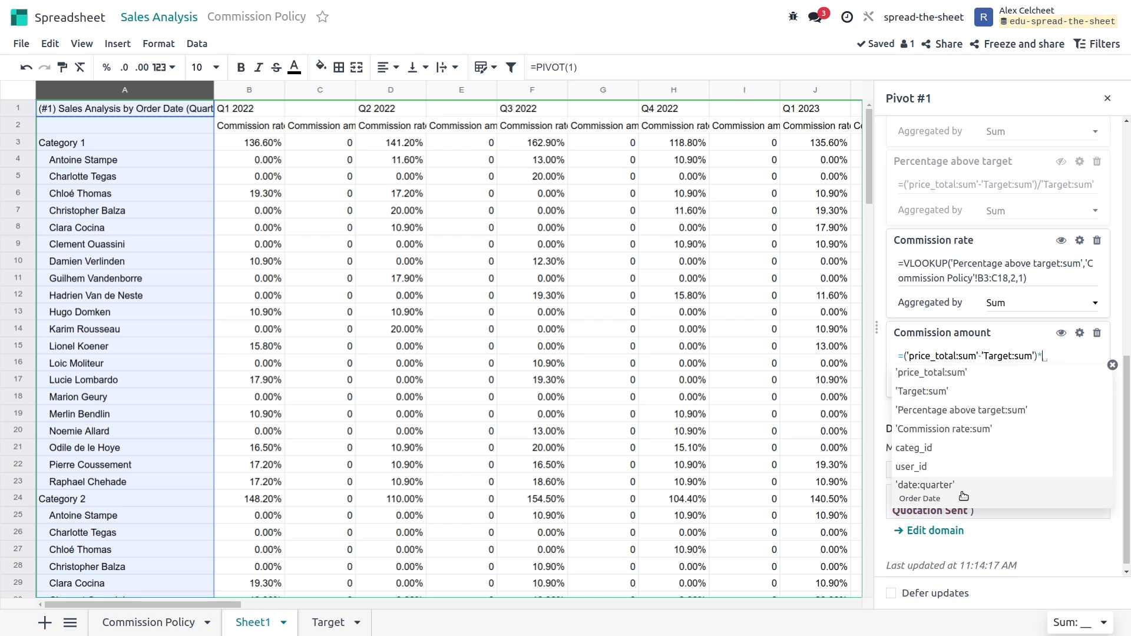
- Complete the Commission amount measure's formula as =('price_total:sum'-'Target:sum')*'Commission rate:sum'
left_click(989, 439)
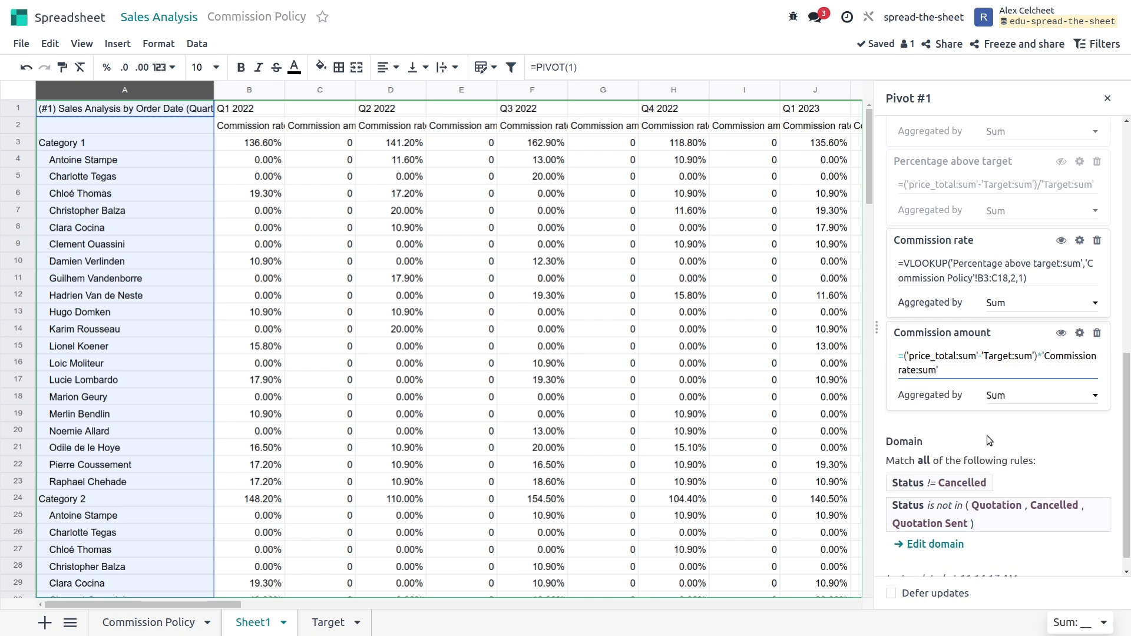
left_click(987, 436)
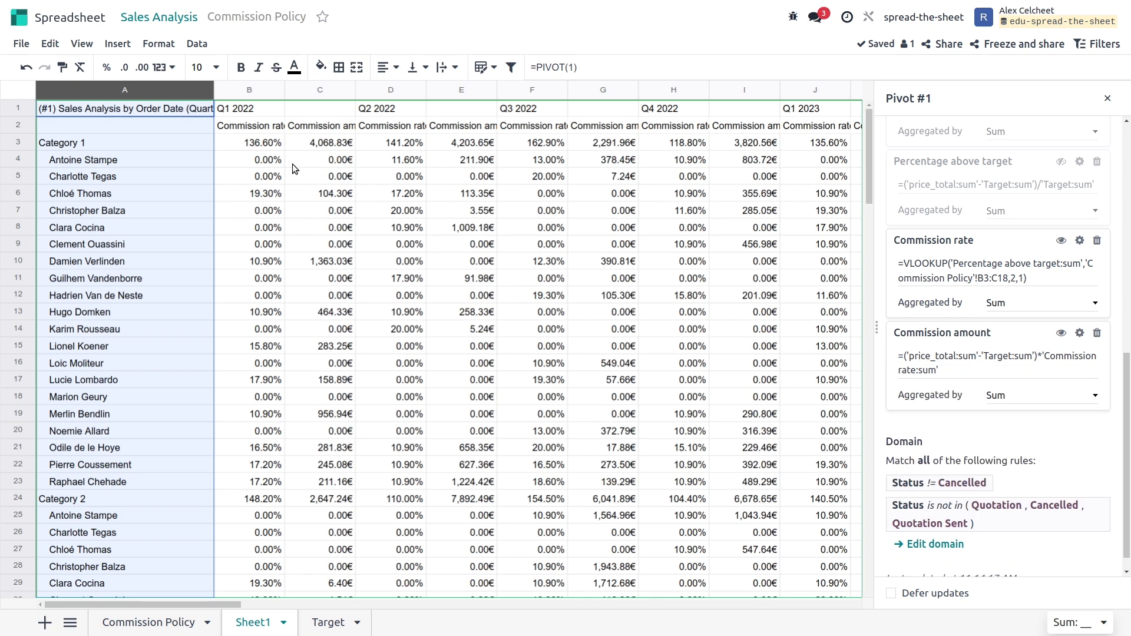
left_click(318, 142)
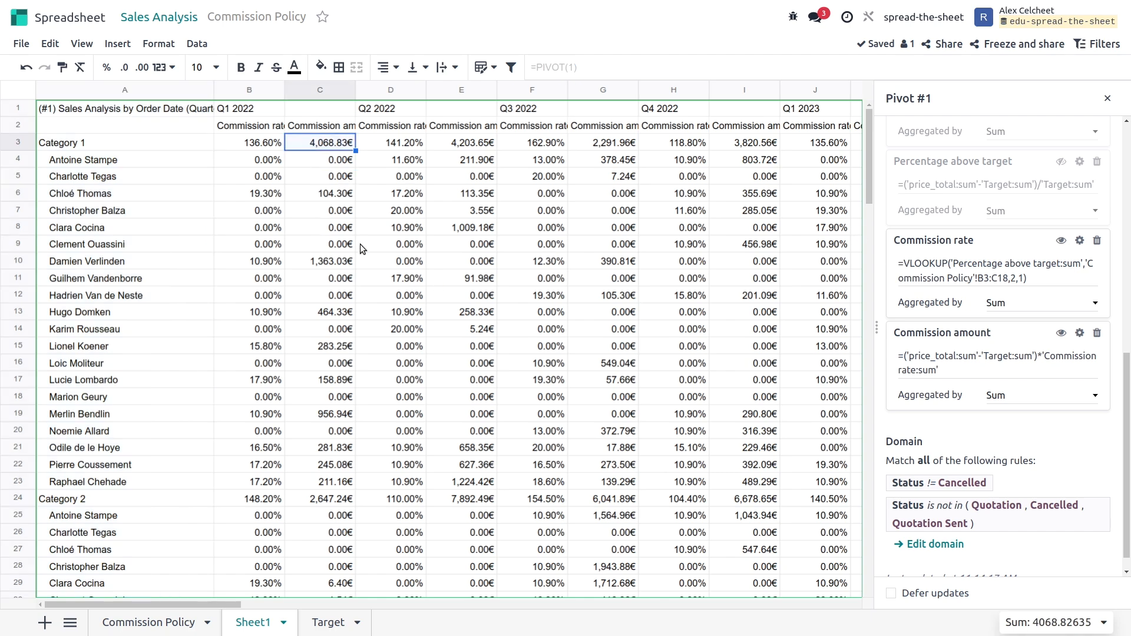
- Hide the Commission rate measure so the pivot table shows only Commission amount for each quarter
left_click(1061, 241)
left_click(533, 296)
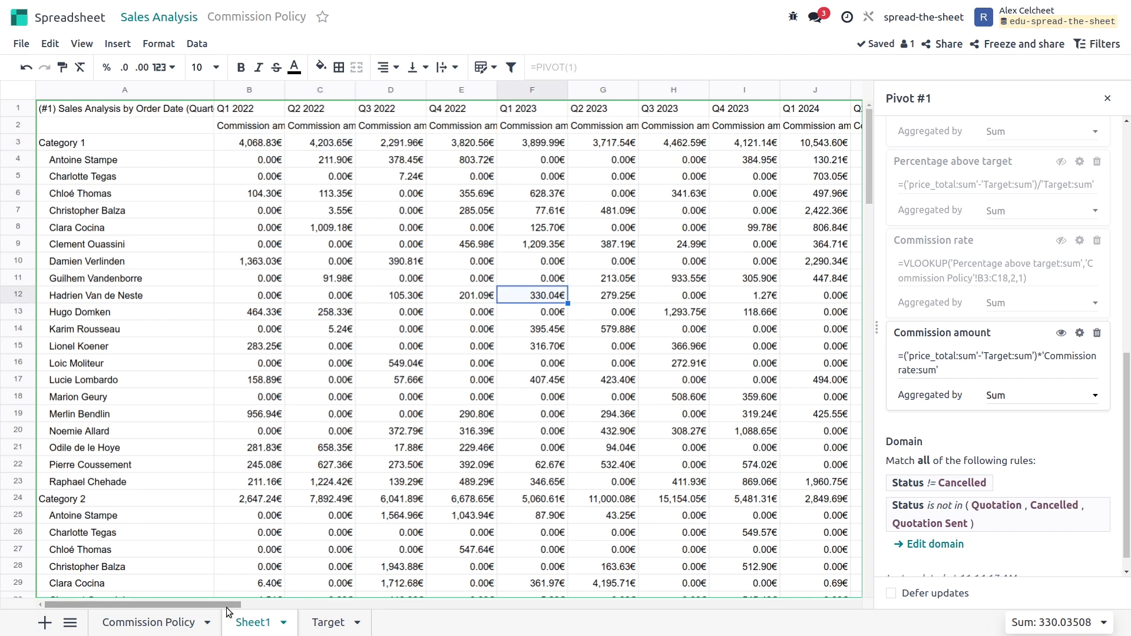
left_click_drag(226, 607, 249, 584)
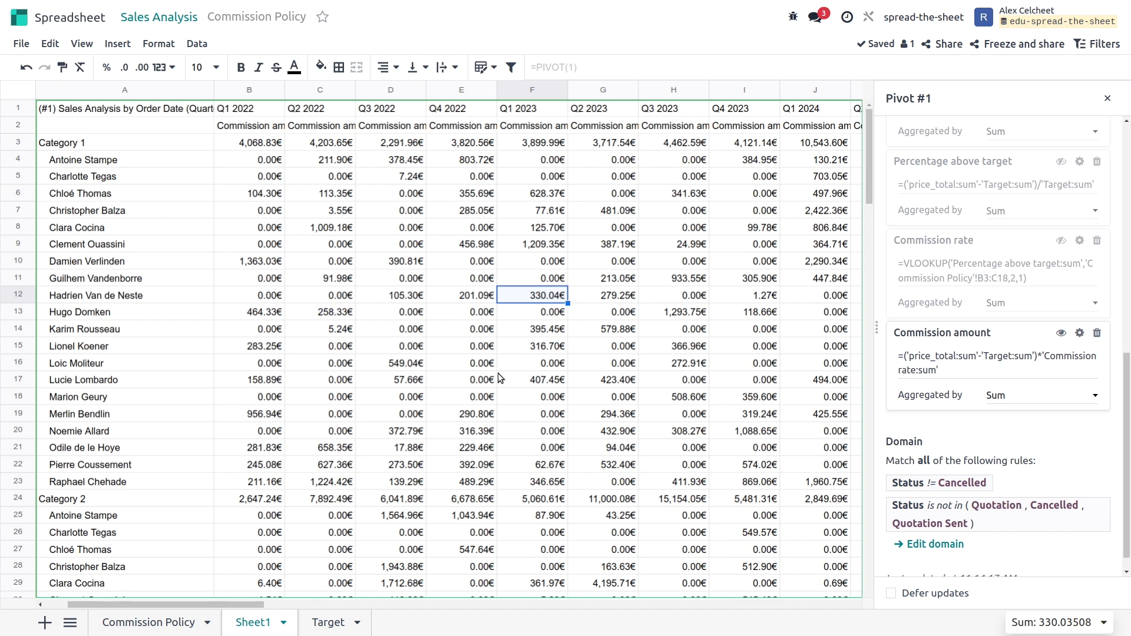
scroll(503, 373, "down", 3)
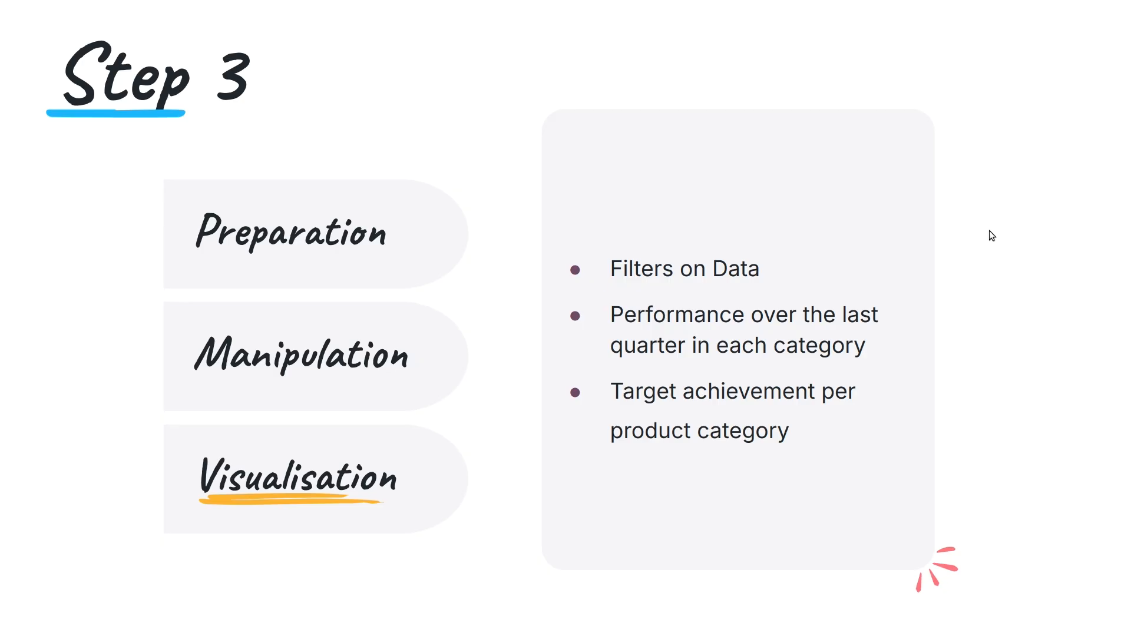
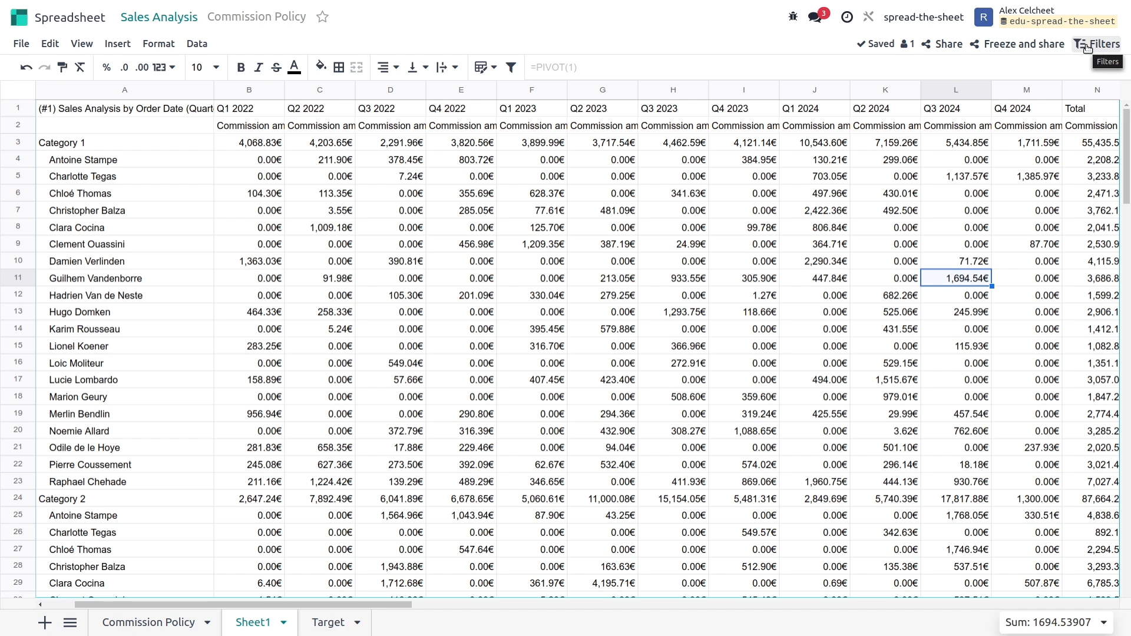
- Add a new relation filter to the spreadsheet with User as its related model
left_click(1086, 46)
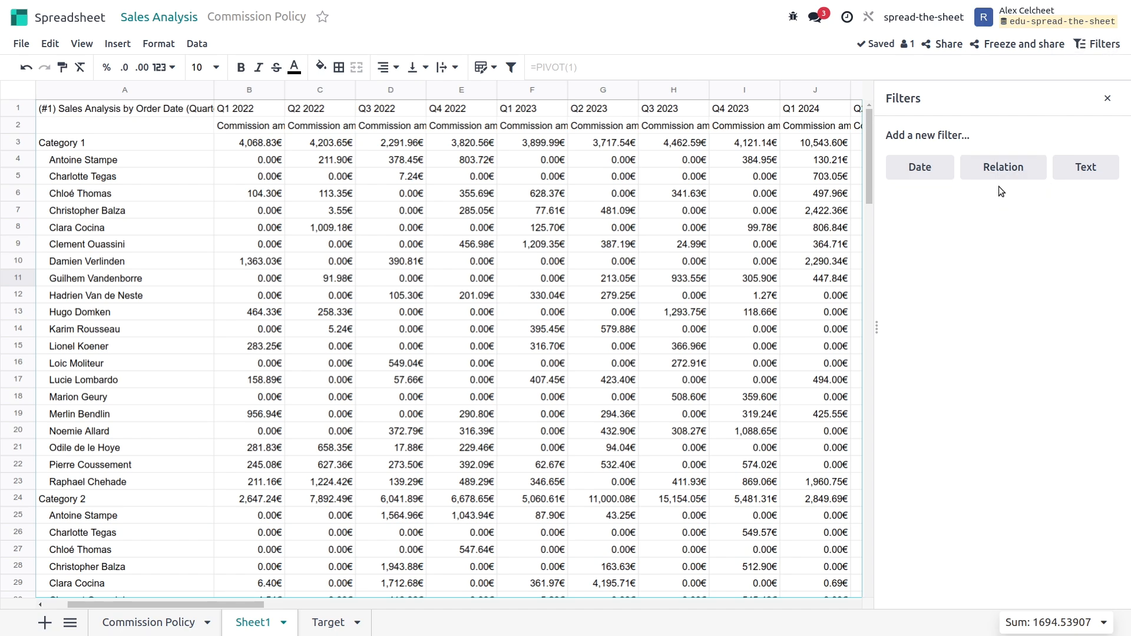
left_click(1008, 173)
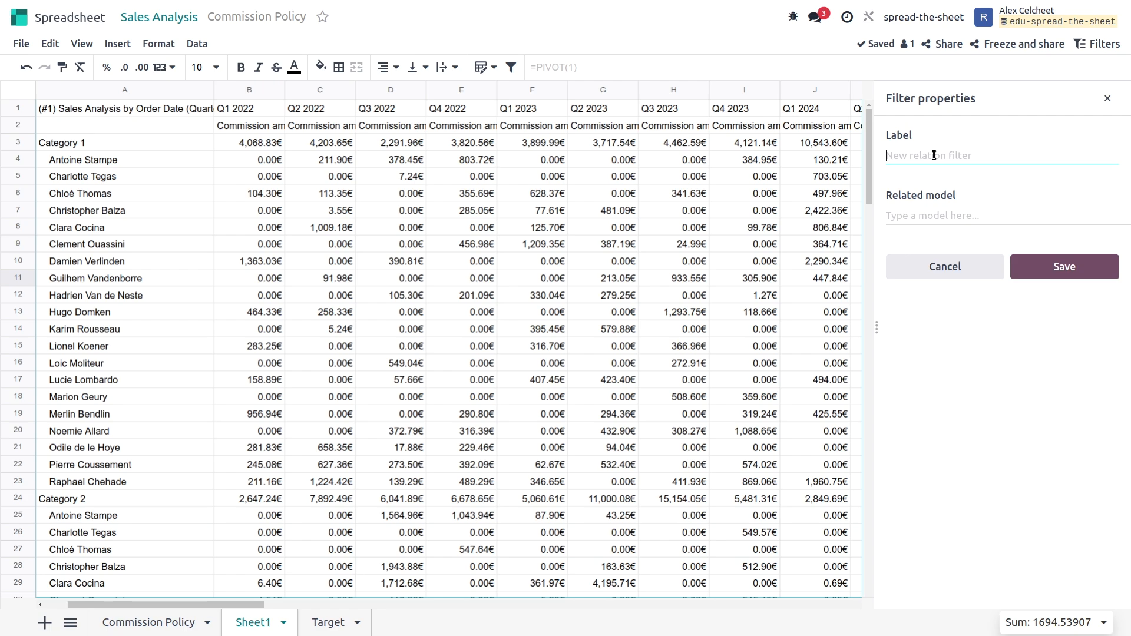
left_click(930, 214)
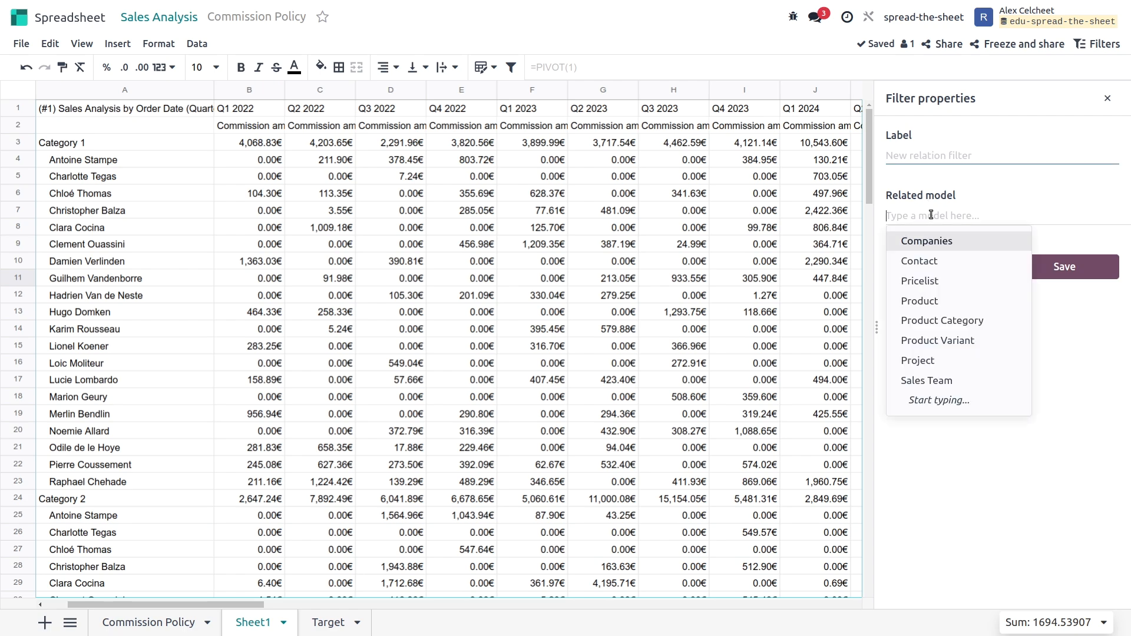
type("user")
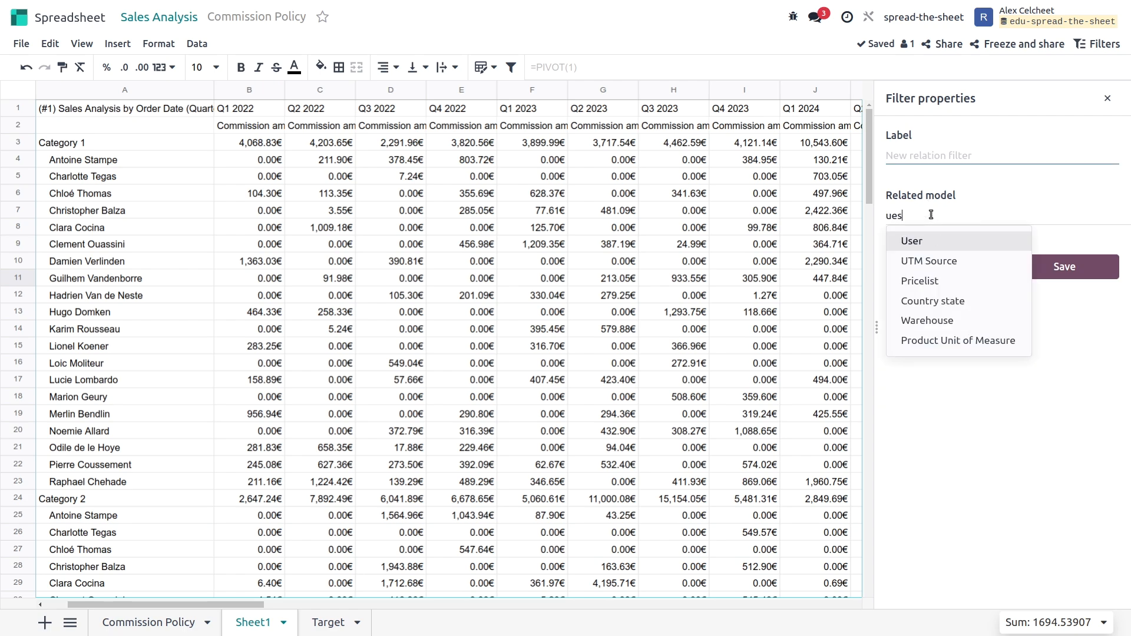
key("Return")
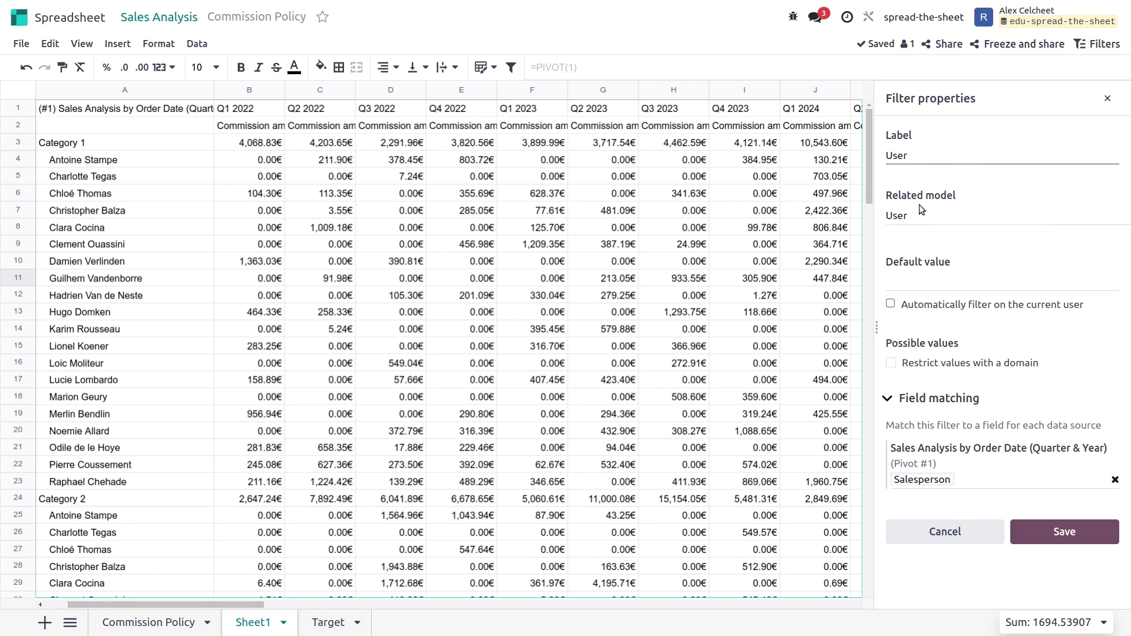
- Label the relation filter Salesperson, check its matching to the pivot's Salesperson field, and save it
left_click_drag(910, 153, 859, 155)
type("Salesperson")
left_click(977, 482)
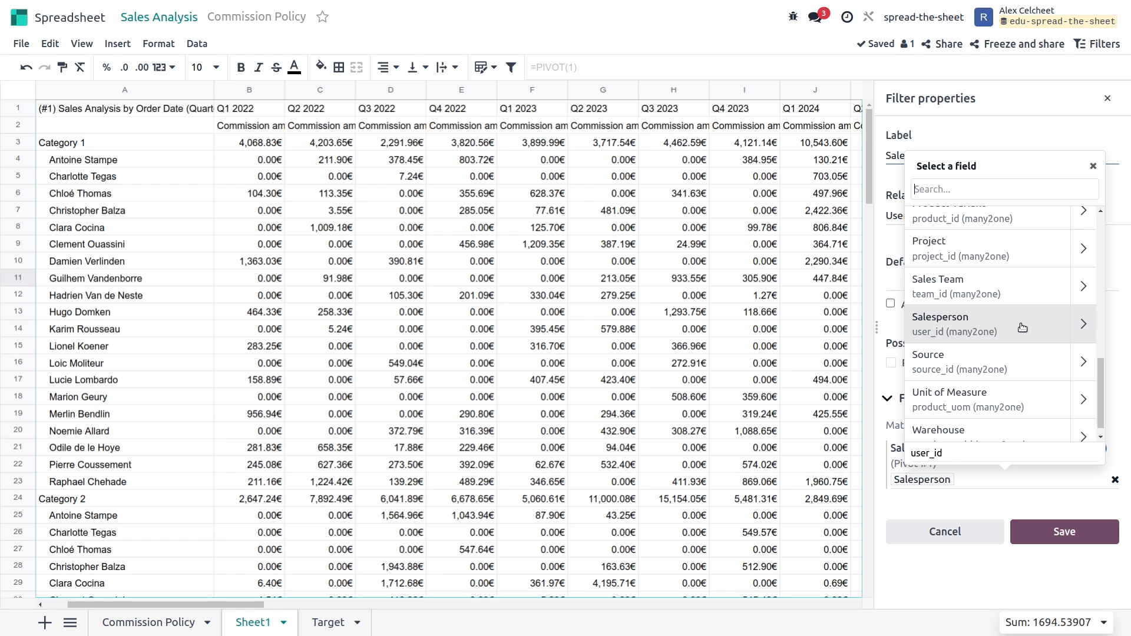
left_click(955, 467)
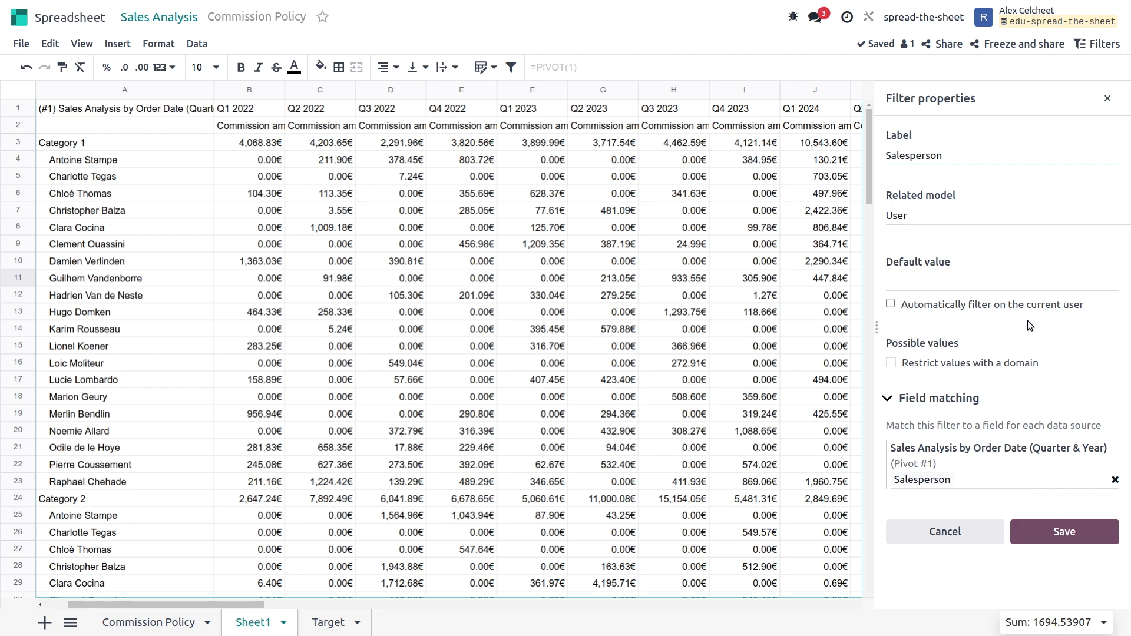
left_click(1054, 543)
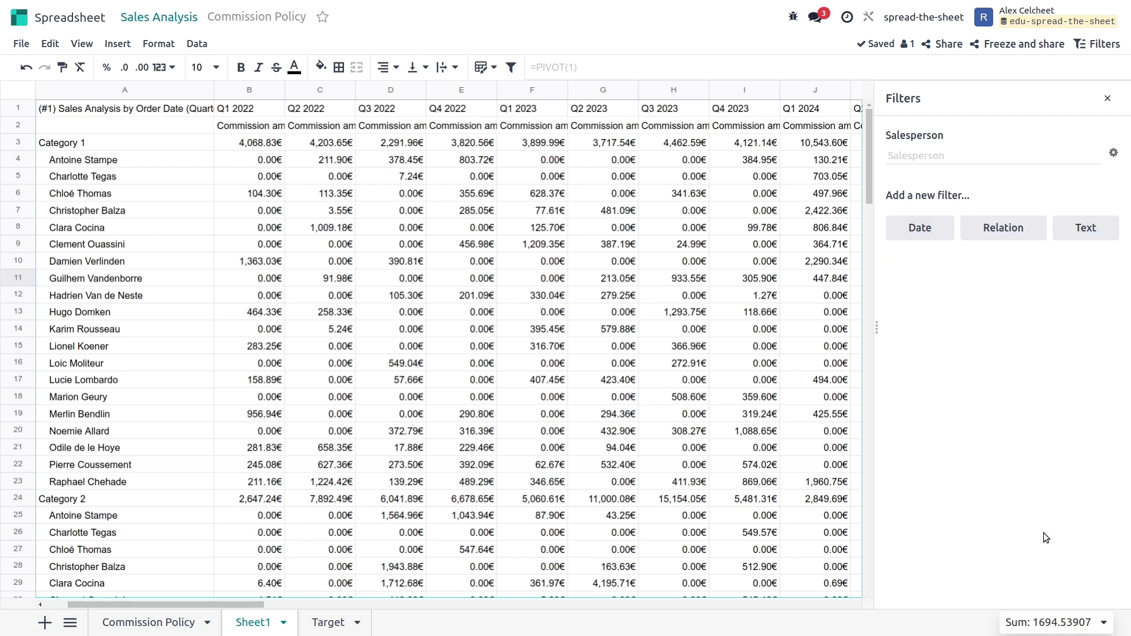
- Test the Salesperson filter on one salesperson and clear the selection
left_click(987, 157)
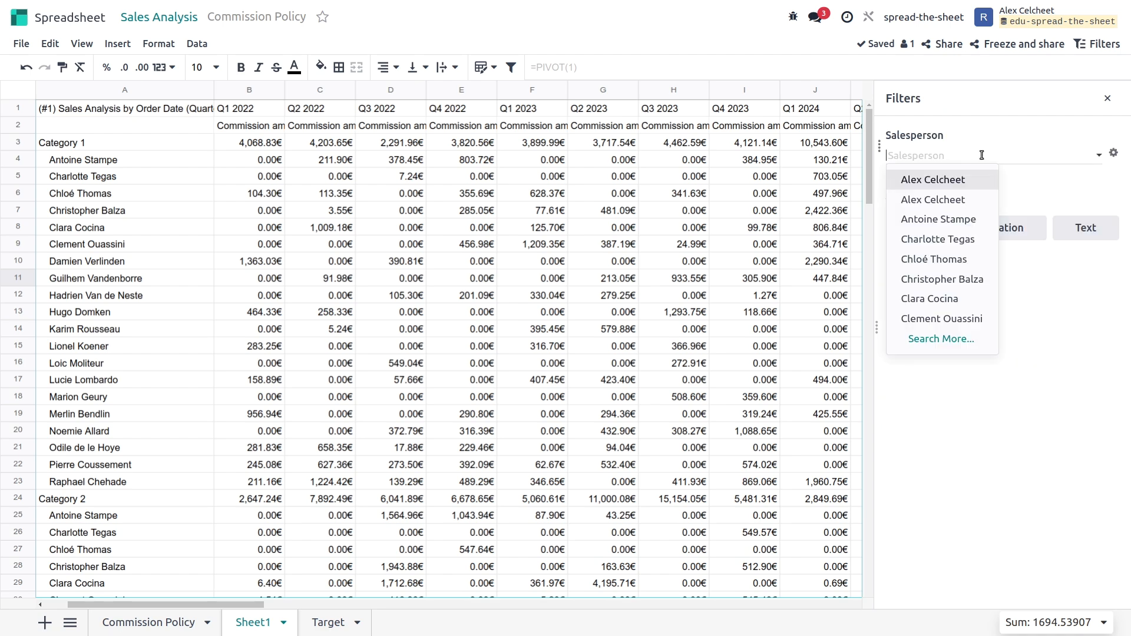
left_click(954, 220)
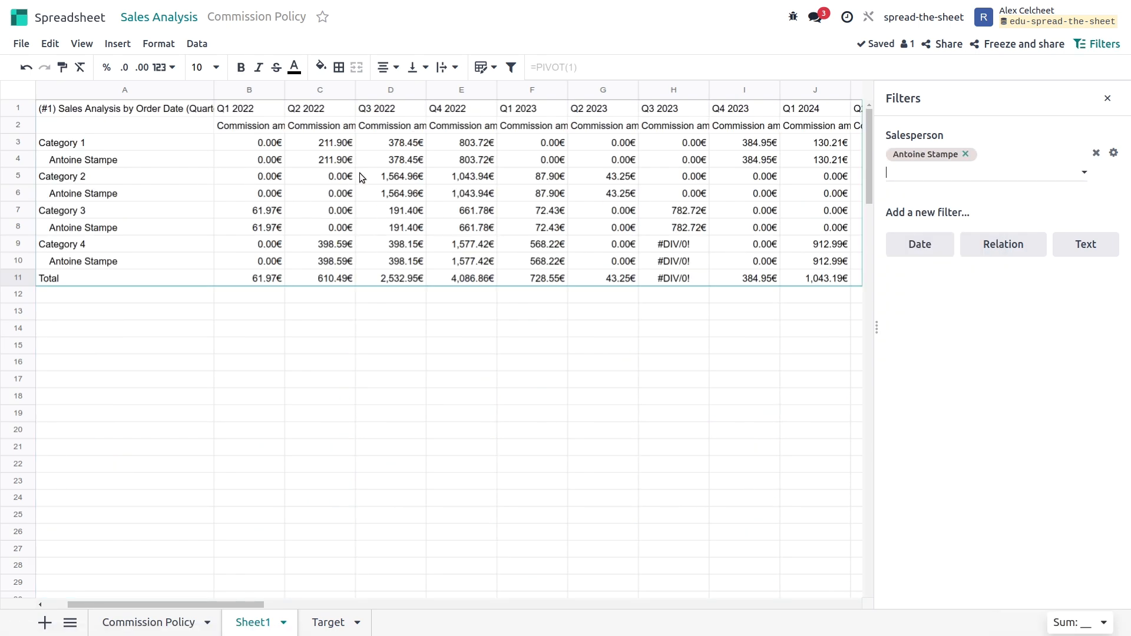
left_click(966, 153)
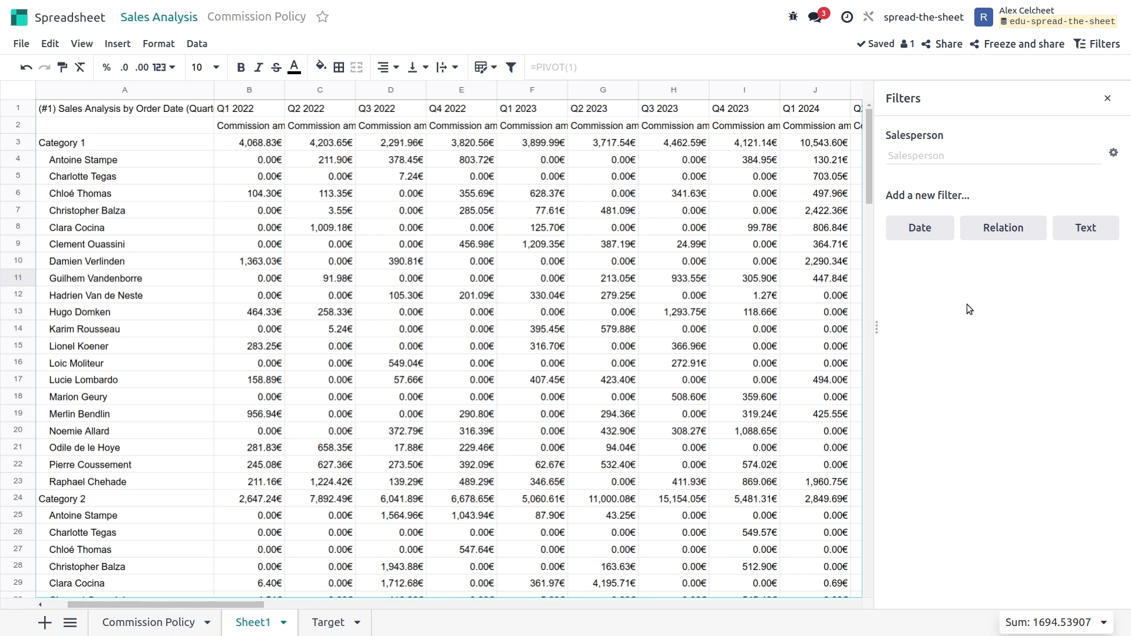
- Add a new date filter to the spreadsheet and label it Date
left_click(927, 228)
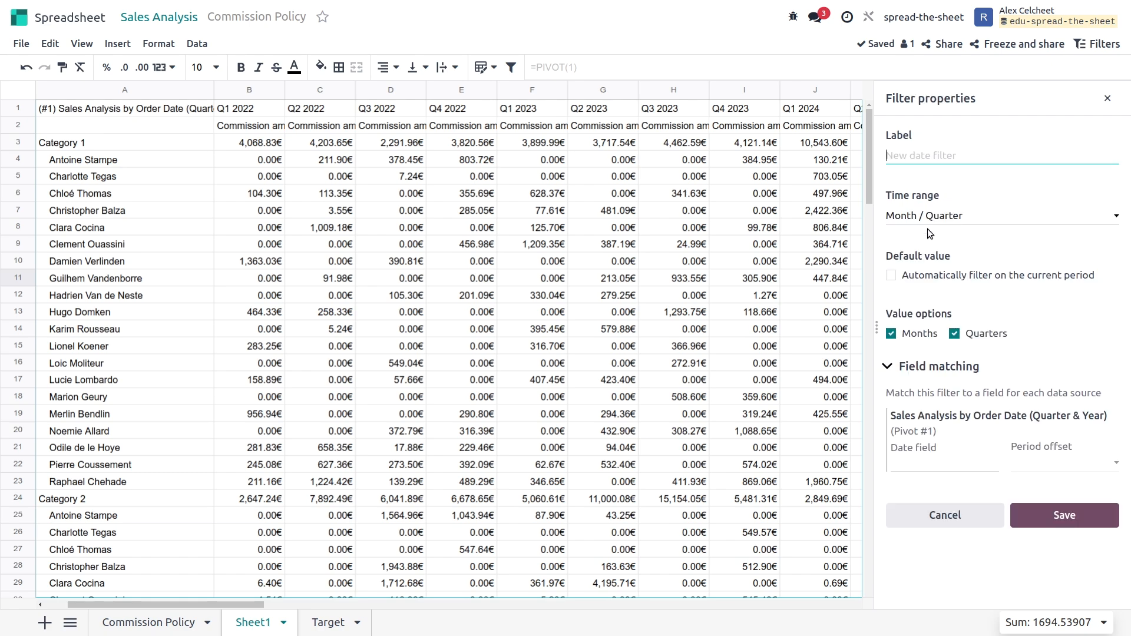
type("Date")
- Try the Relative Period and From / To time ranges for the Date filter, and return to Month / Quarter
left_click(970, 213)
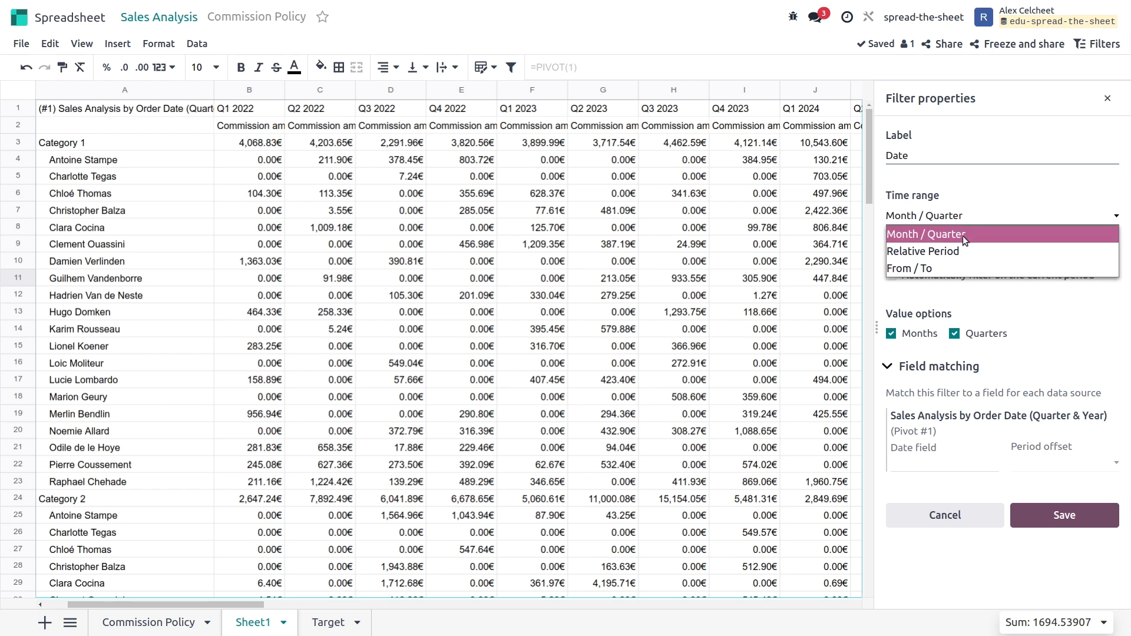
left_click(961, 255)
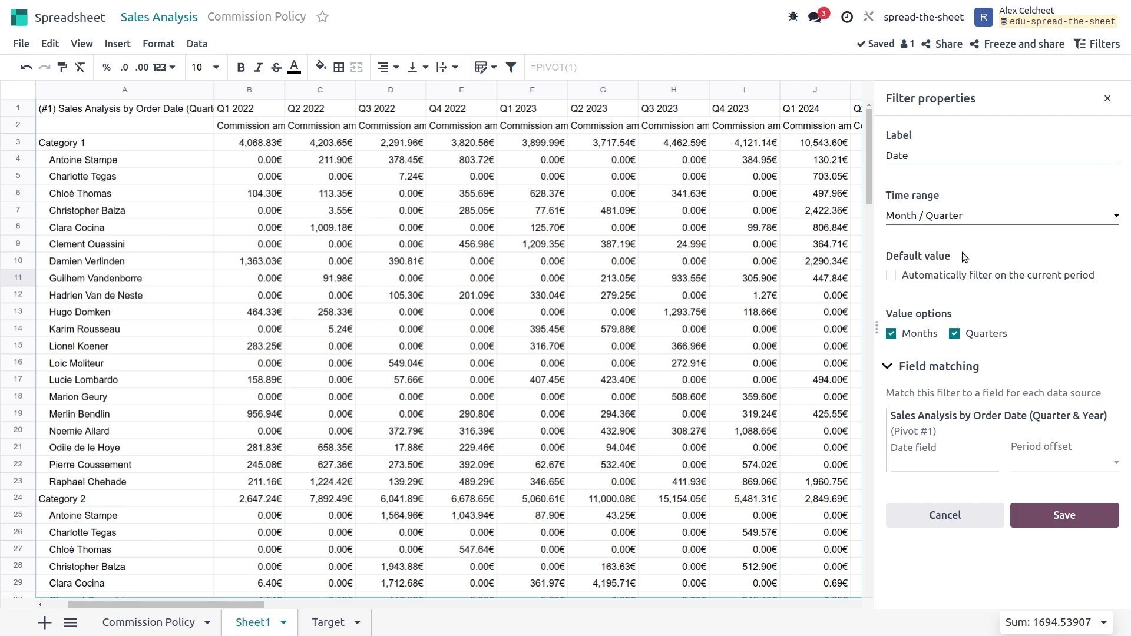
left_click(960, 279)
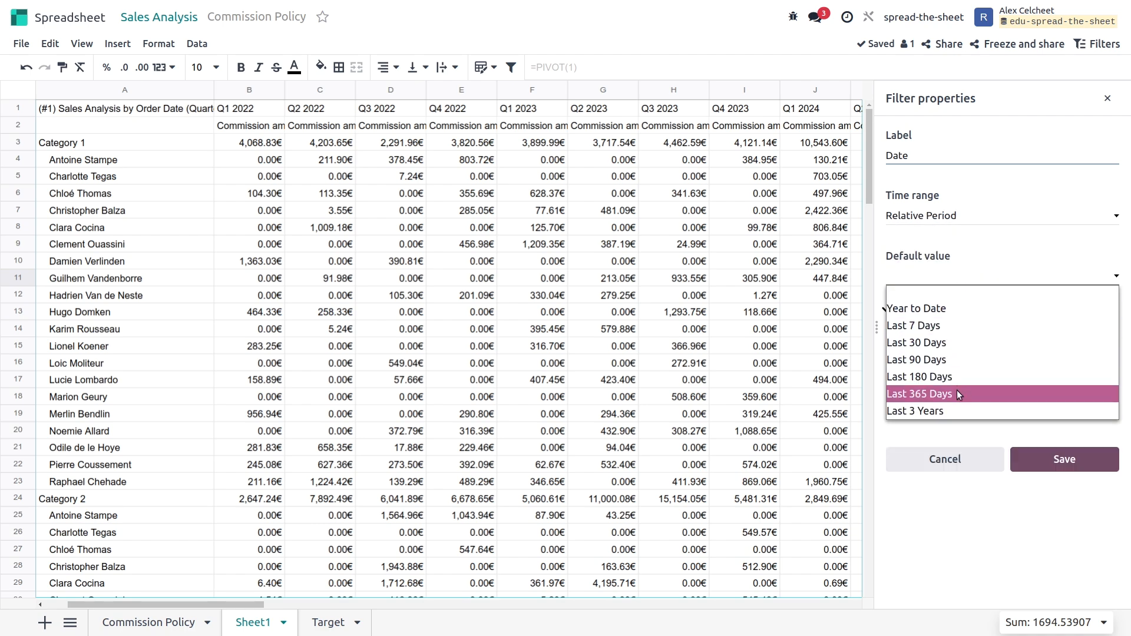
left_click(997, 289)
left_click(993, 211)
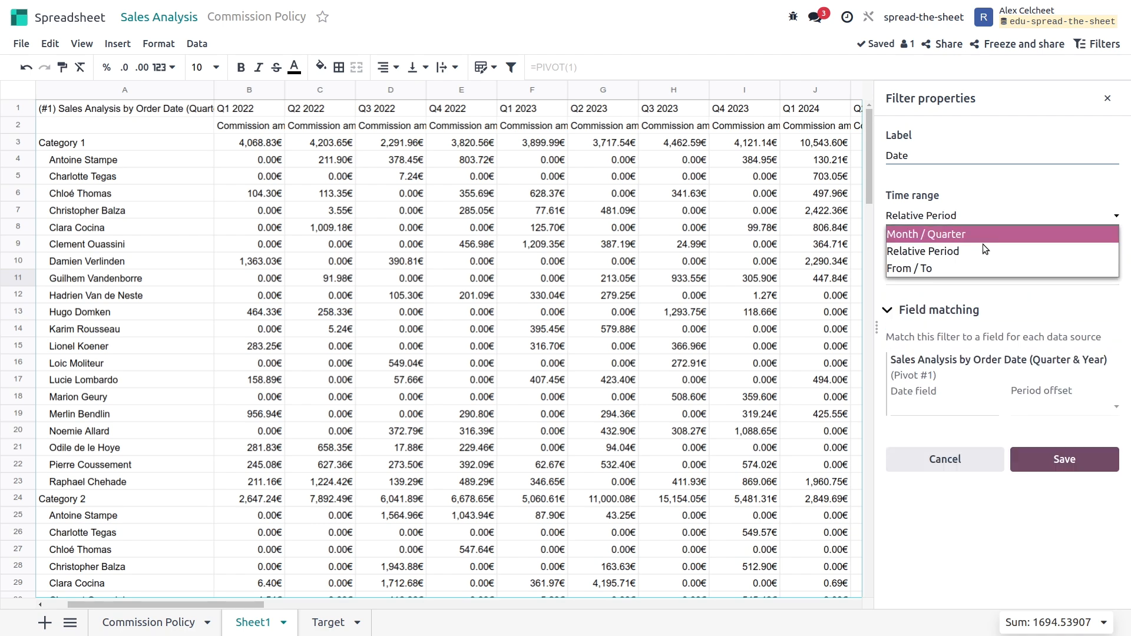
left_click(977, 267)
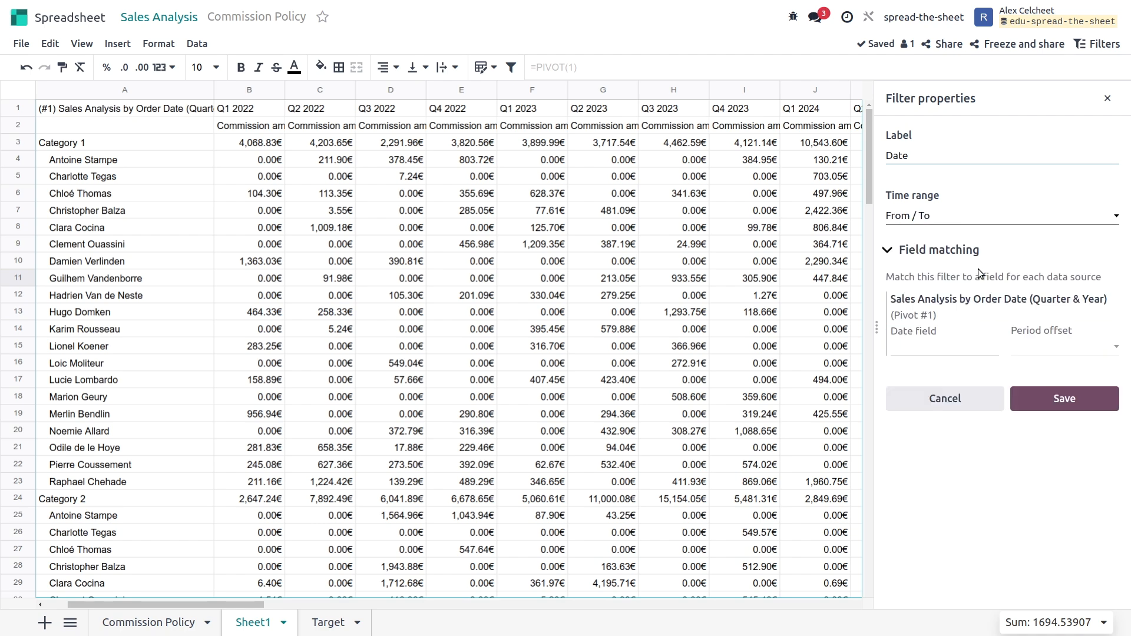
left_click(994, 218)
left_click(967, 229)
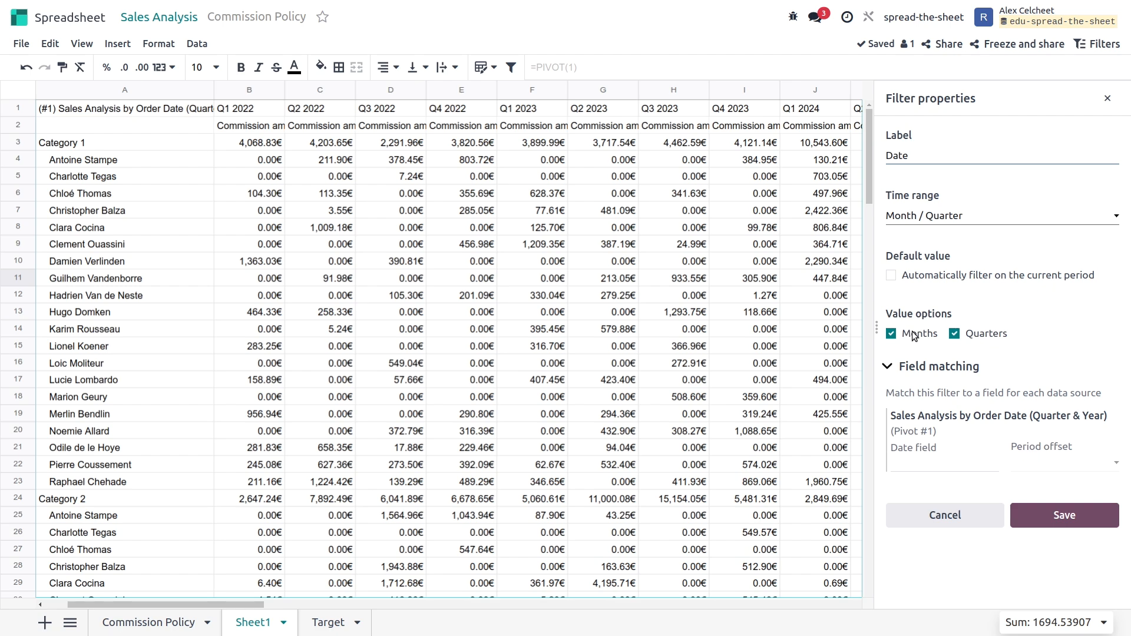
- Limit the Date filter's value options to Quarters, match it to the pivot's Order Date field, and save it
left_click(902, 338)
left_click(940, 465)
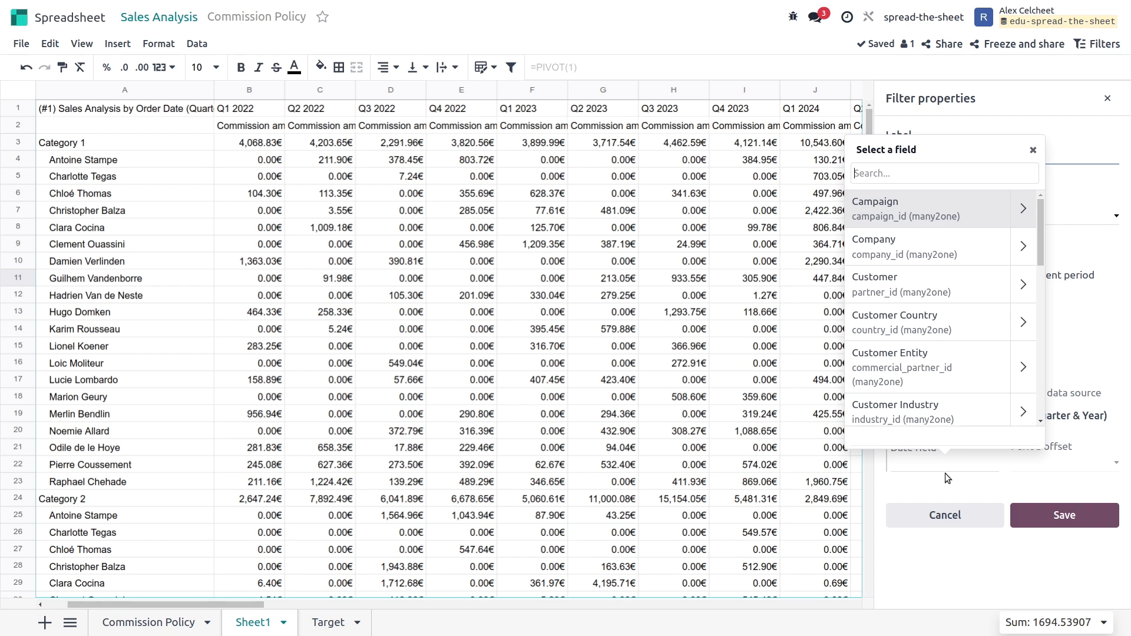
type("date")
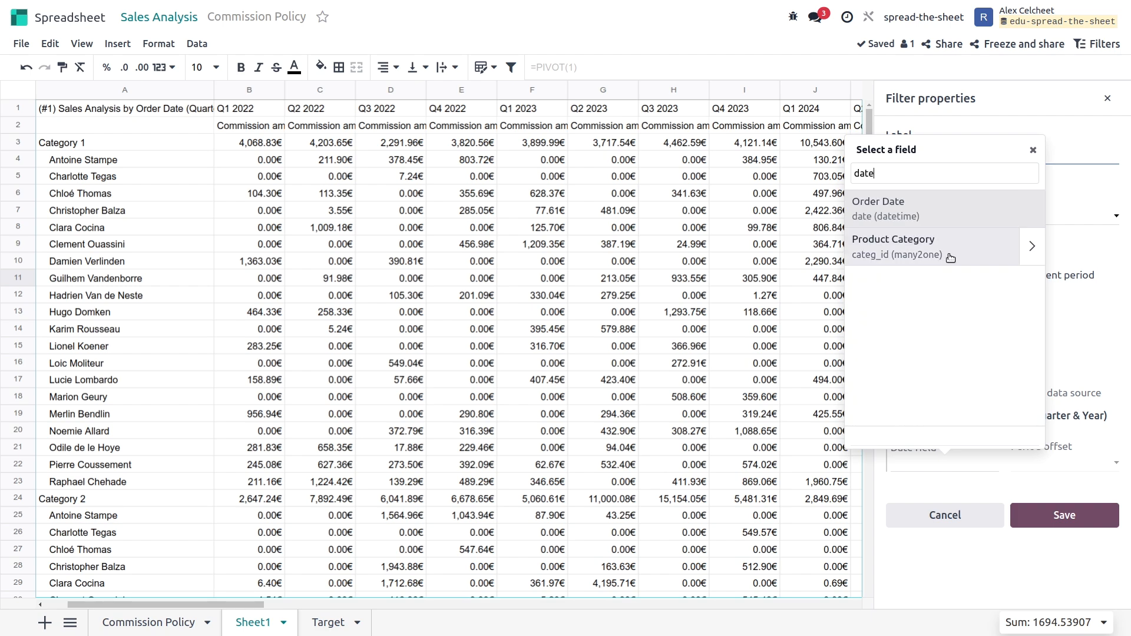
left_click(914, 206)
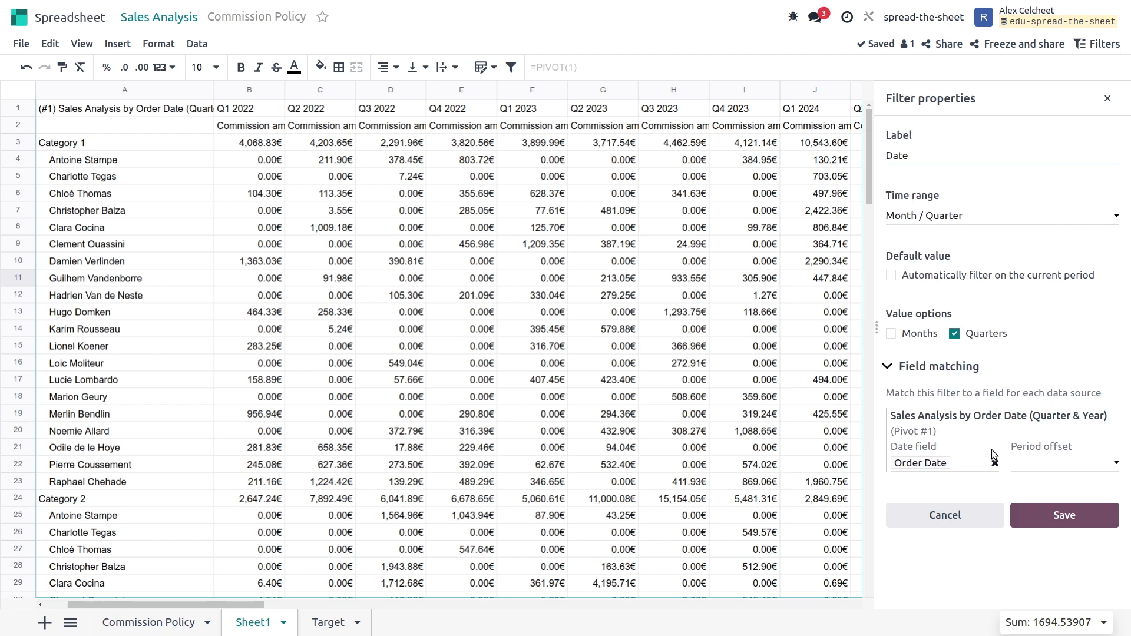
left_click(1035, 510)
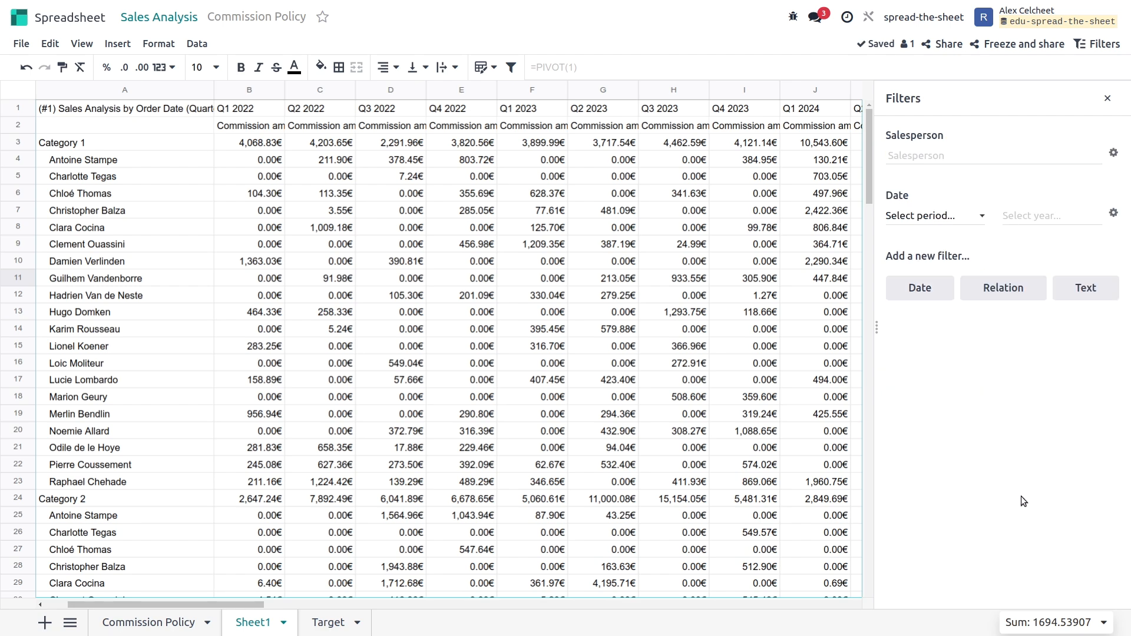
- Test the Date filter with the year 2024 on the pivot table and clear it
left_click(948, 215)
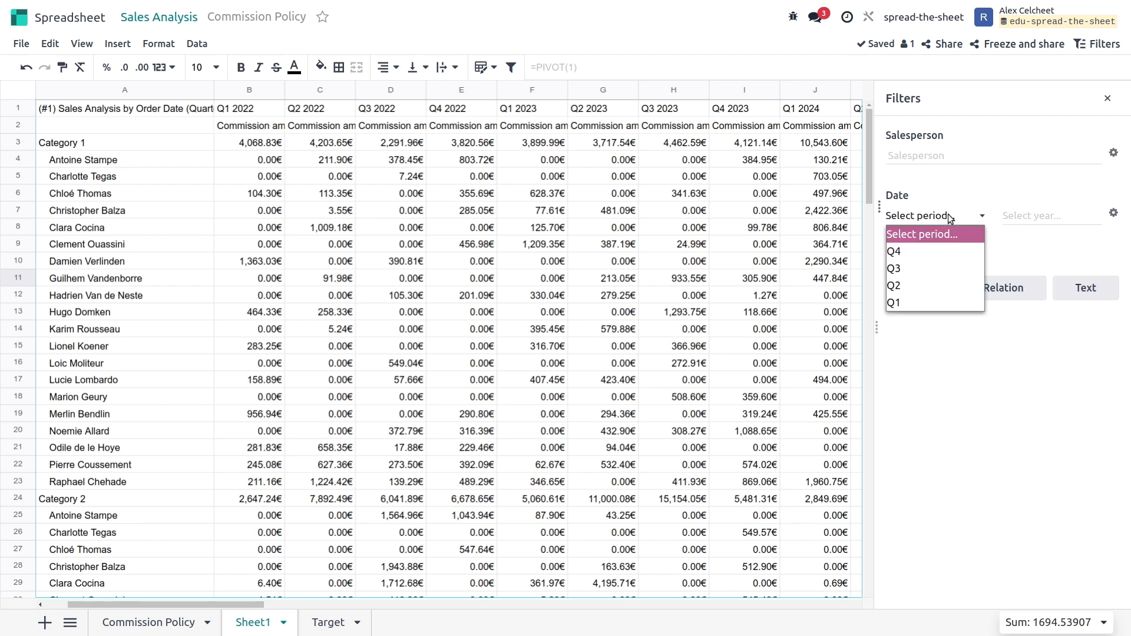
left_click(1001, 226)
left_click(1025, 216)
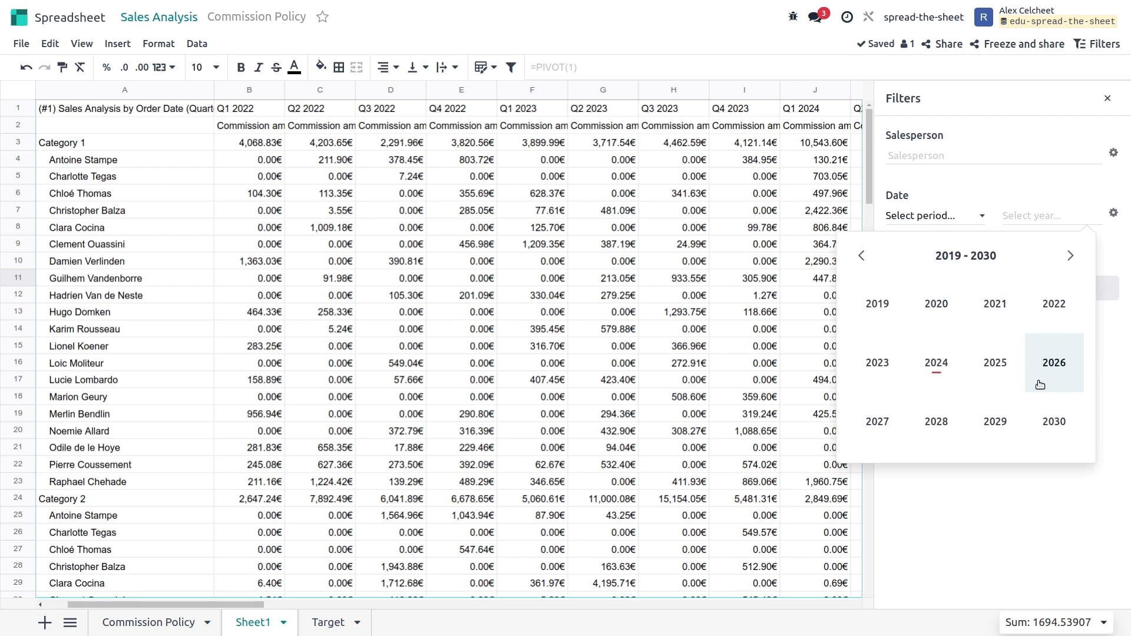
left_click(951, 369)
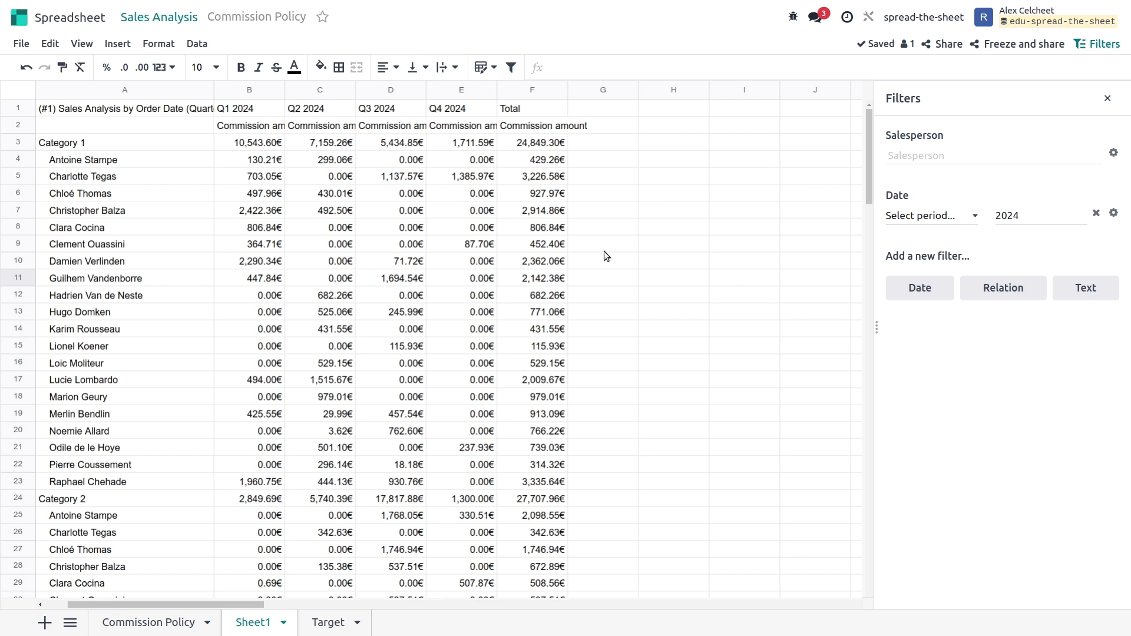
left_click(702, 284)
key("Up")
key("Up")
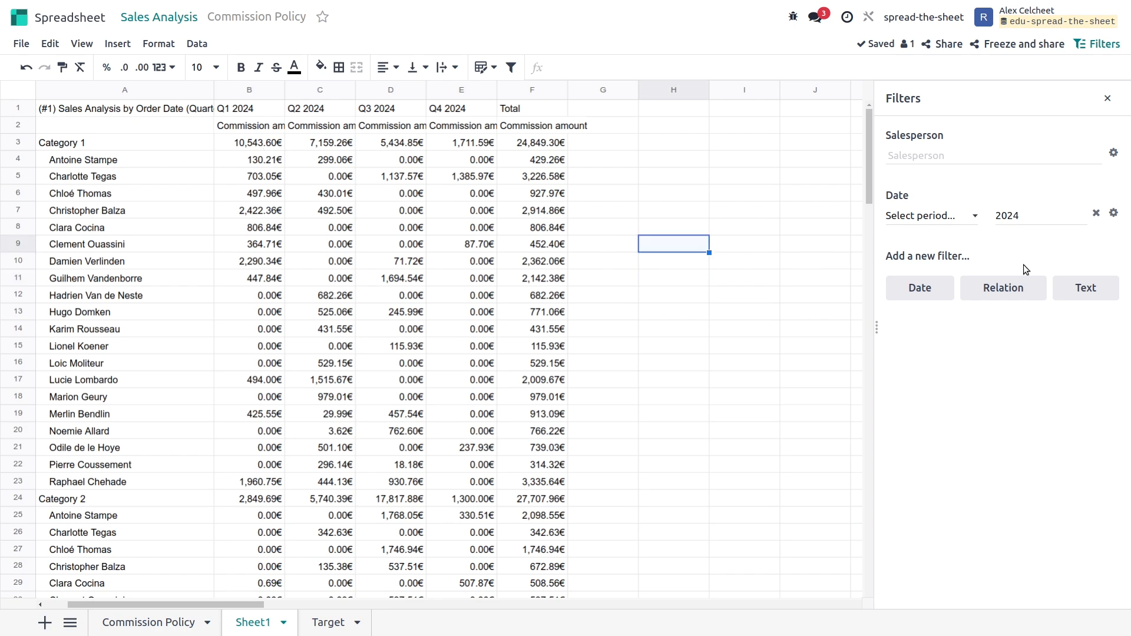
left_click(1097, 214)
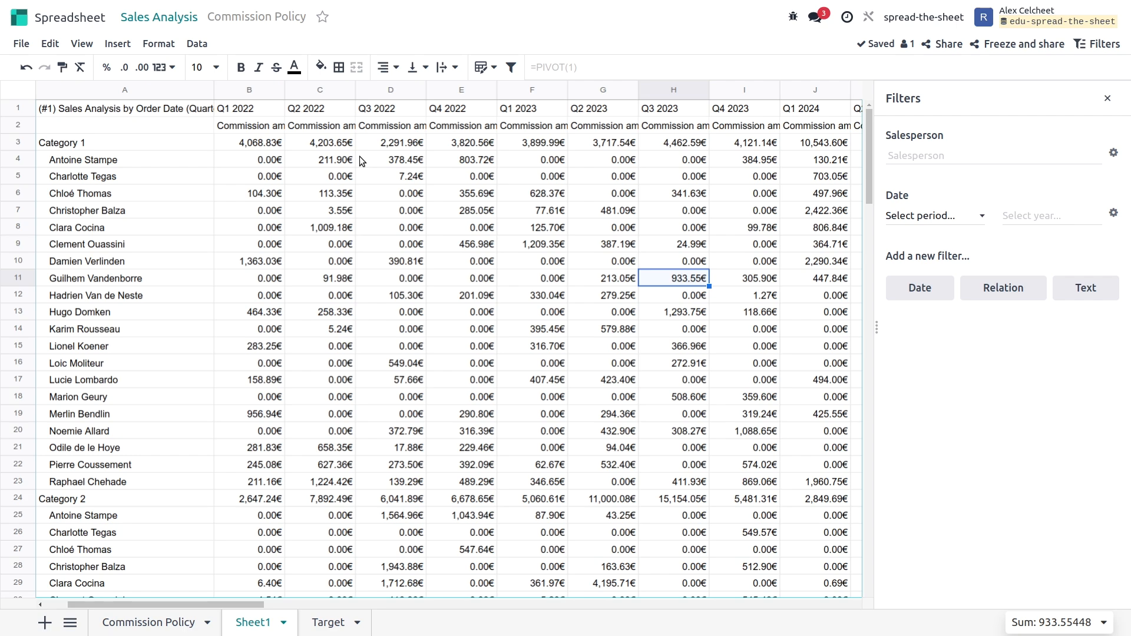
left_click(120, 227)
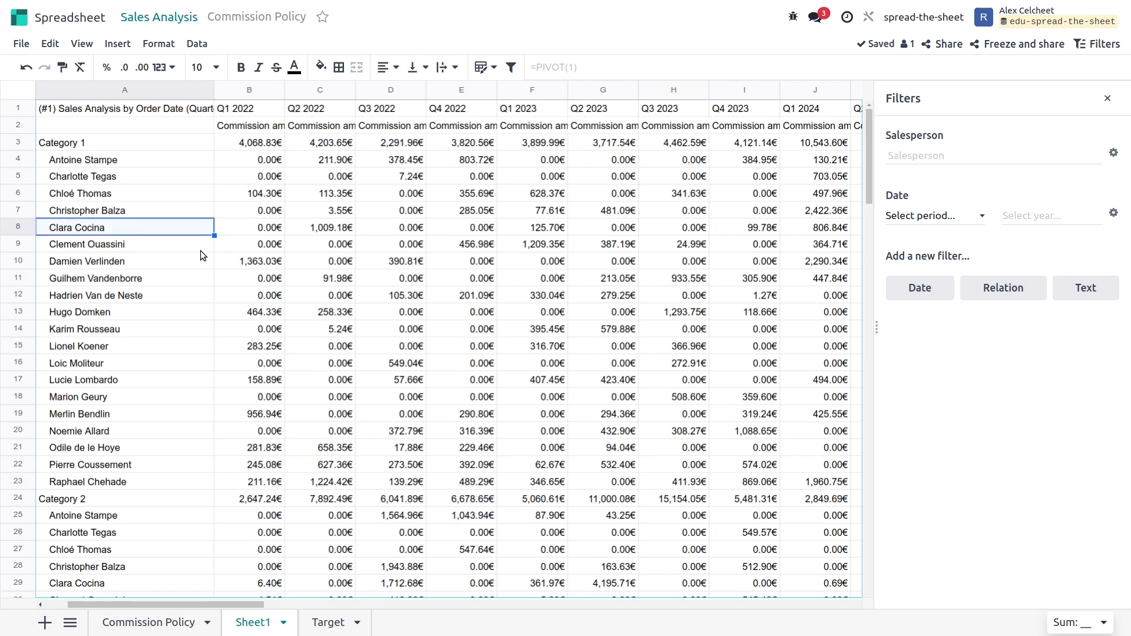
- Move the Product Category dimension of the Sheet1 pivot from the rows to the columns, below Order Date
right_click(178, 229)
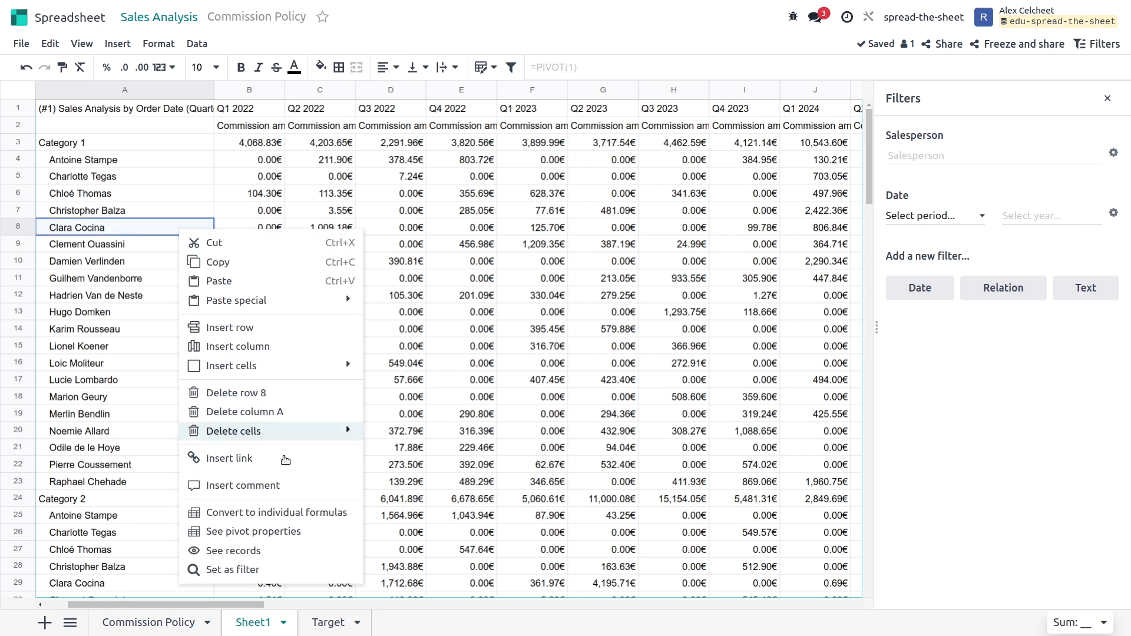
left_click(281, 534)
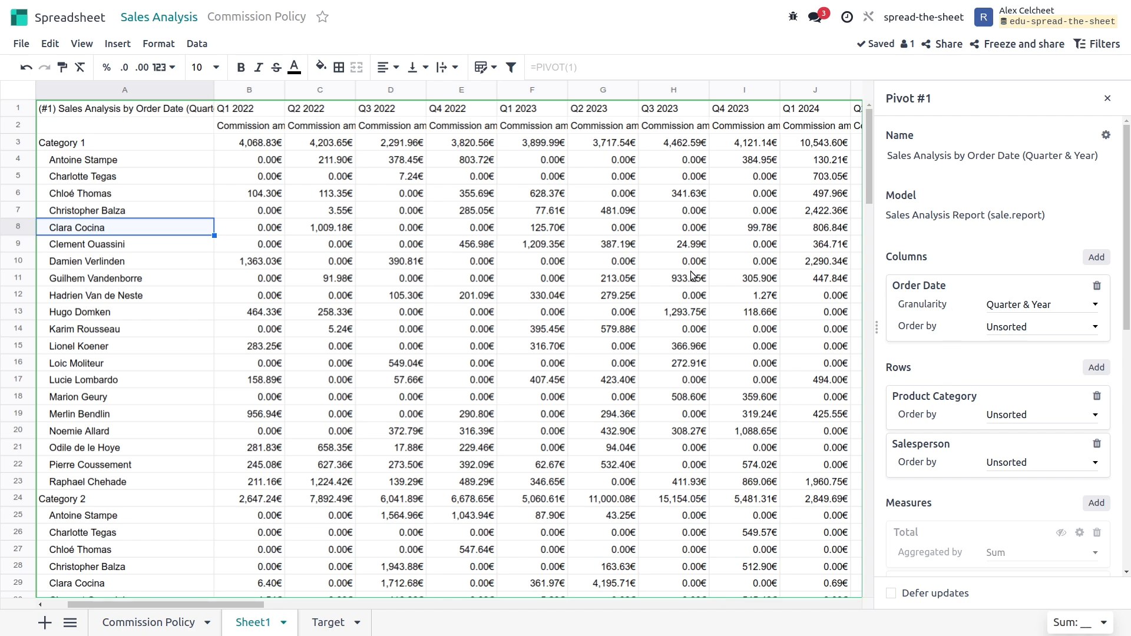
left_click_drag(959, 400, 962, 351)
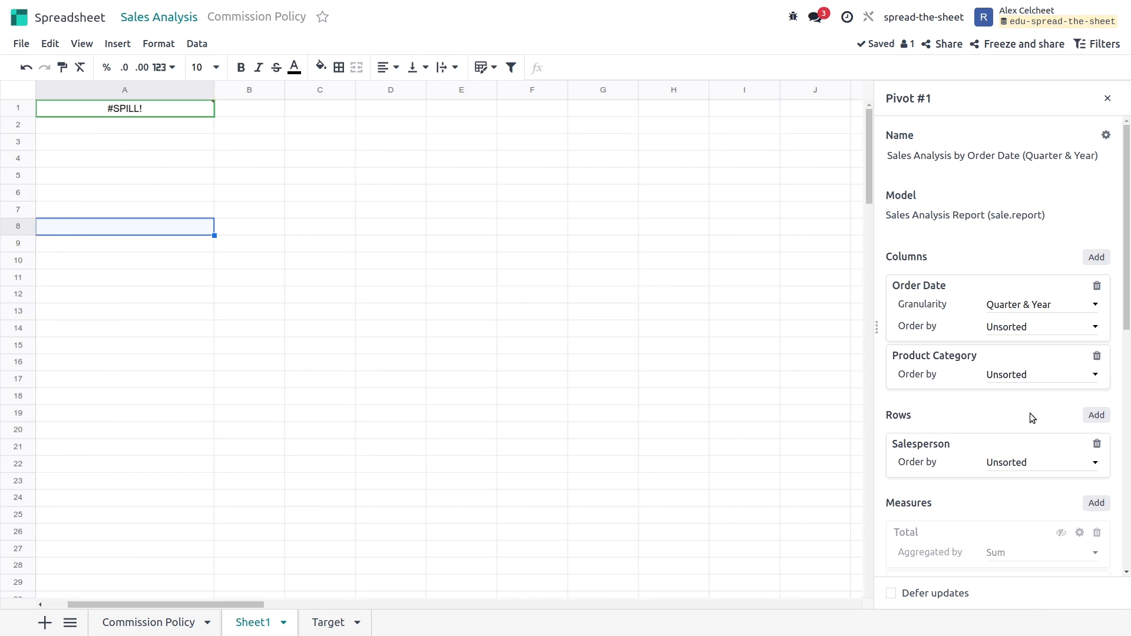
- Change the pivot formula in cell A1 to =PIVOT(1,,,,4) to limit the output to four columns
left_click(500, 192)
left_click(164, 111)
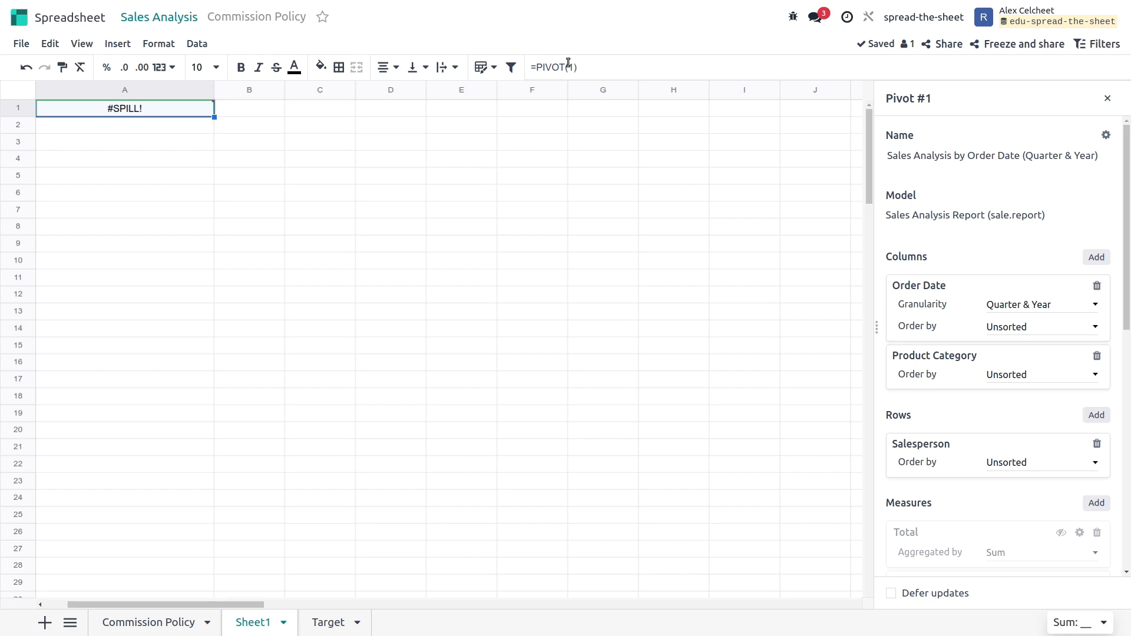
left_click(594, 70)
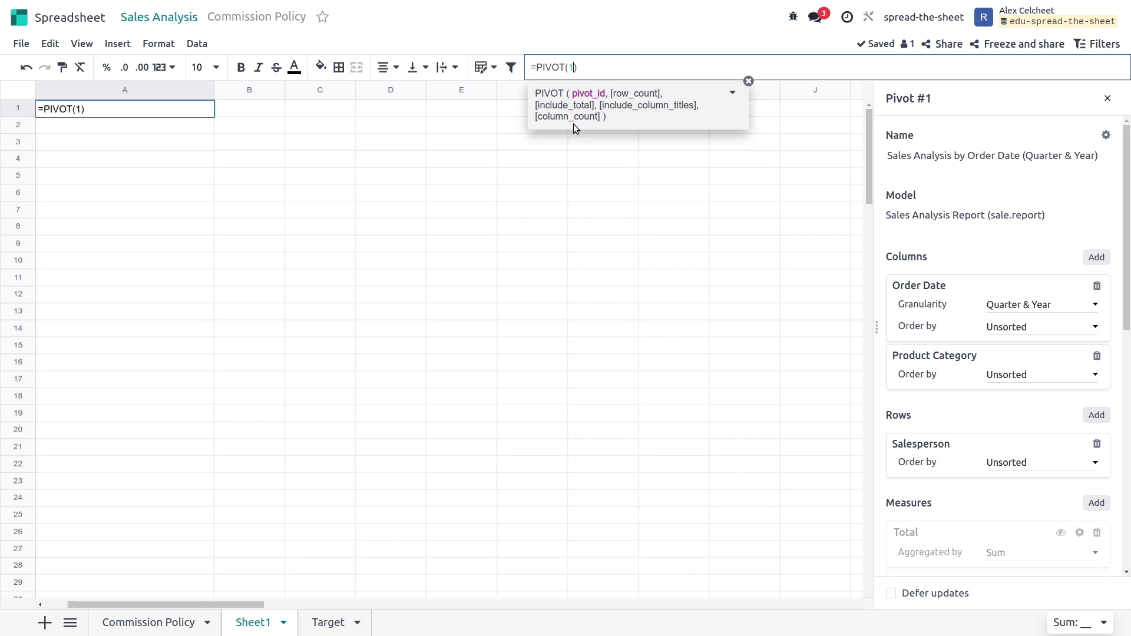
type(",,,")
type(",")
type("4")
key("Return")
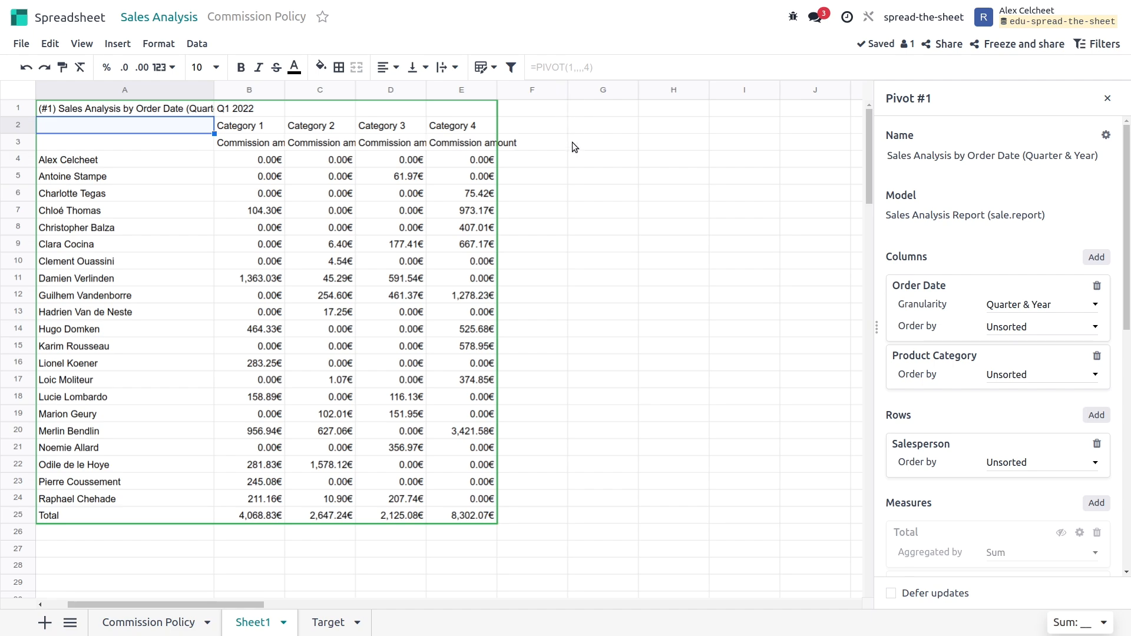
left_click(571, 142)
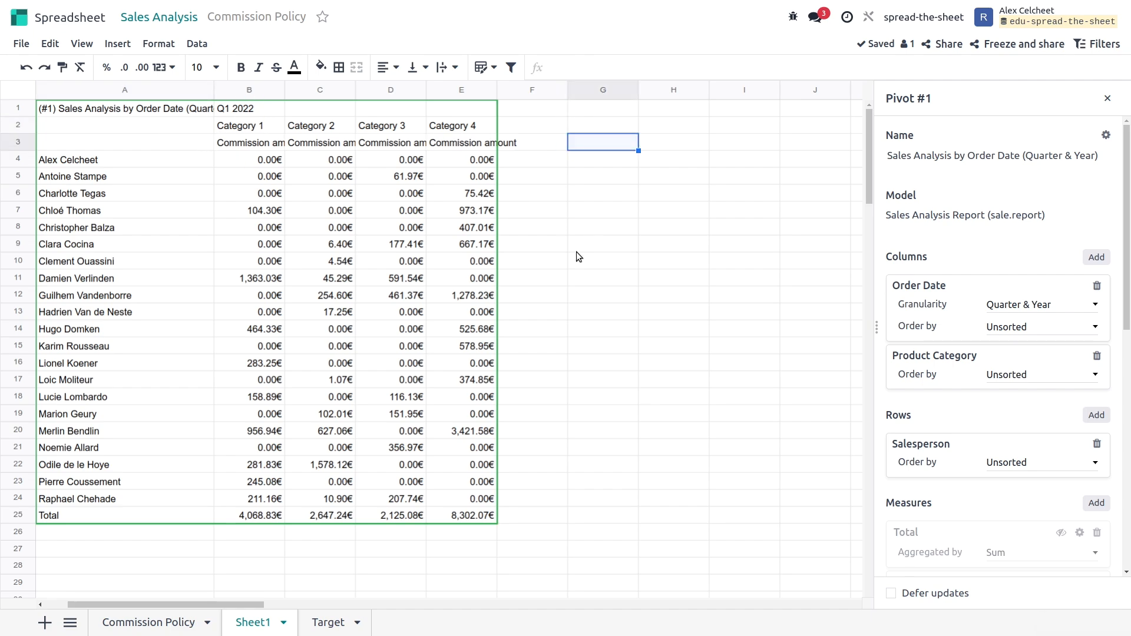
- Copy the pivot formula from Sheet1 cell A1 into cell B37 of the Commission Policy sheet, below the chart
left_click(81, 109)
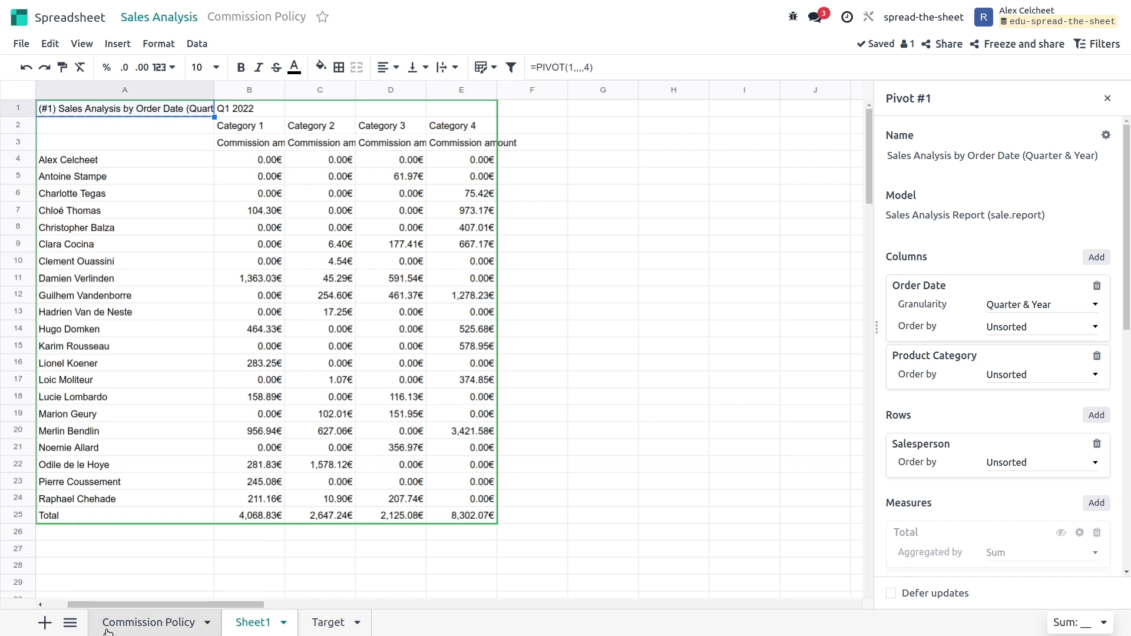
left_click(144, 622)
scroll(259, 406, "down", 3)
scroll(272, 393, "down", 5)
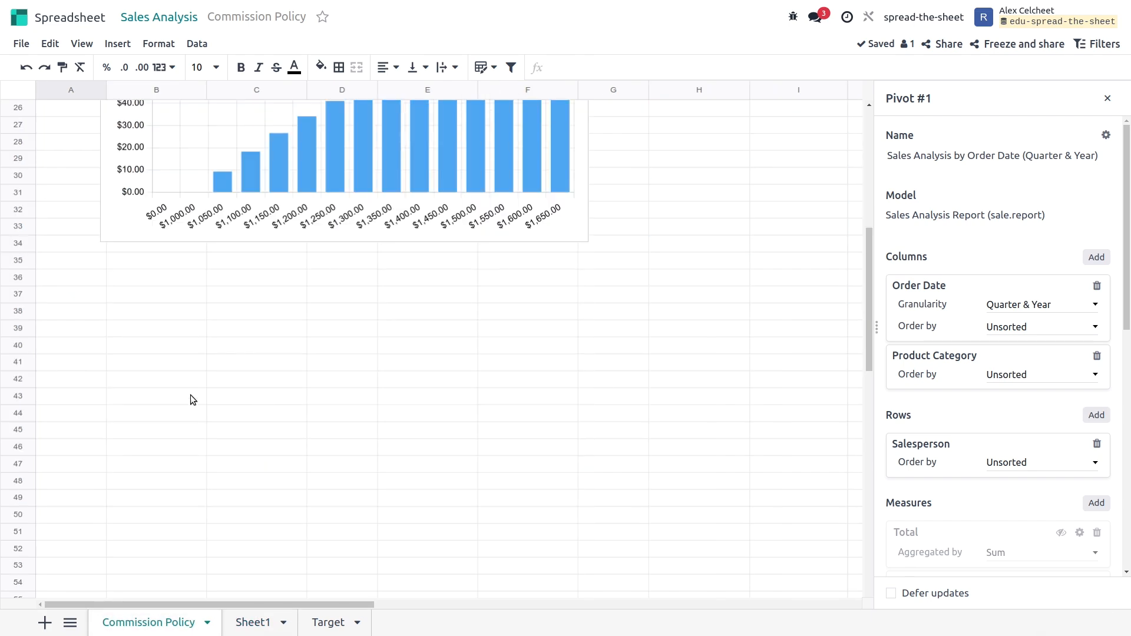
left_click(143, 295)
type("=PIVOT(1,,,4)")
scroll(435, 293, "down", 4)
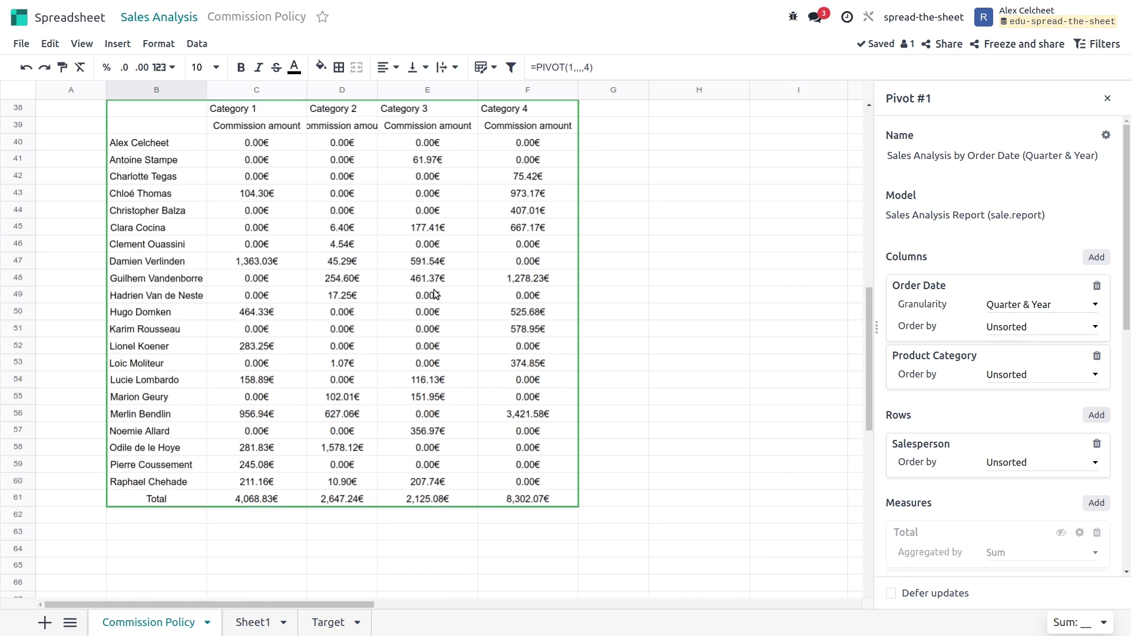
scroll(434, 293, "up", 3)
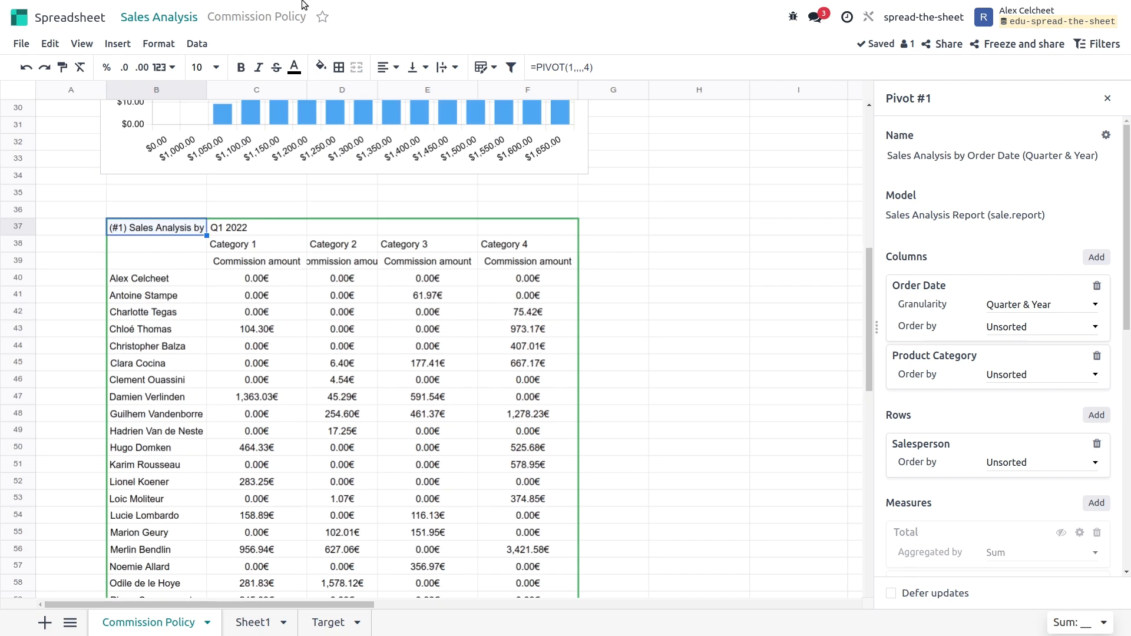
- Format the pivot at B37 as a table with the blue banded Medium style and turn off its filter button
left_click(483, 68)
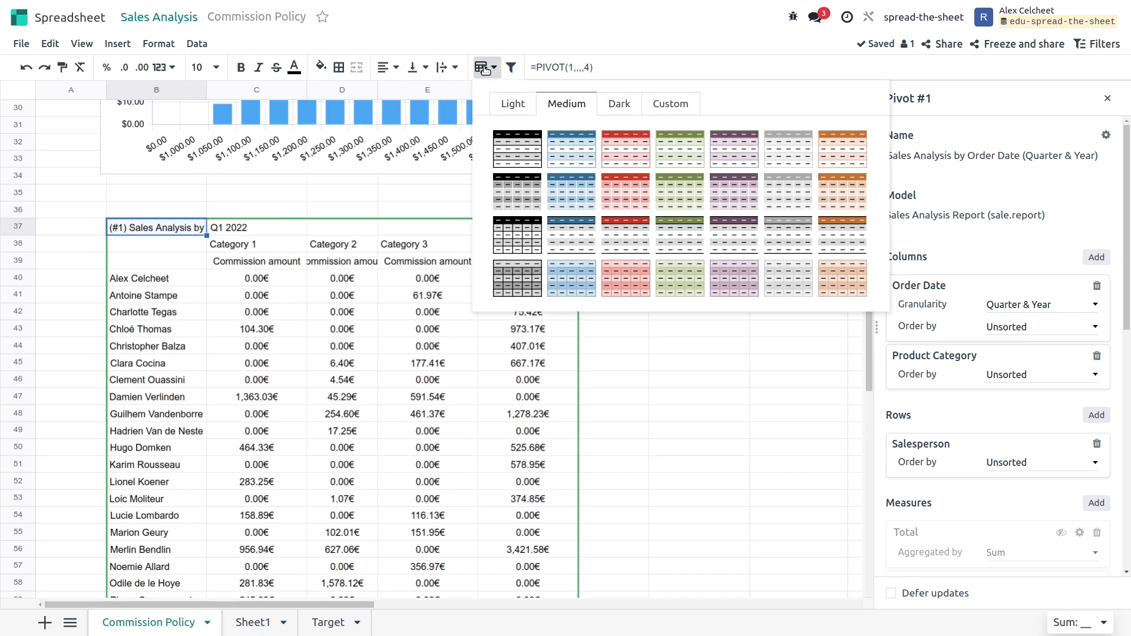
left_click(571, 149)
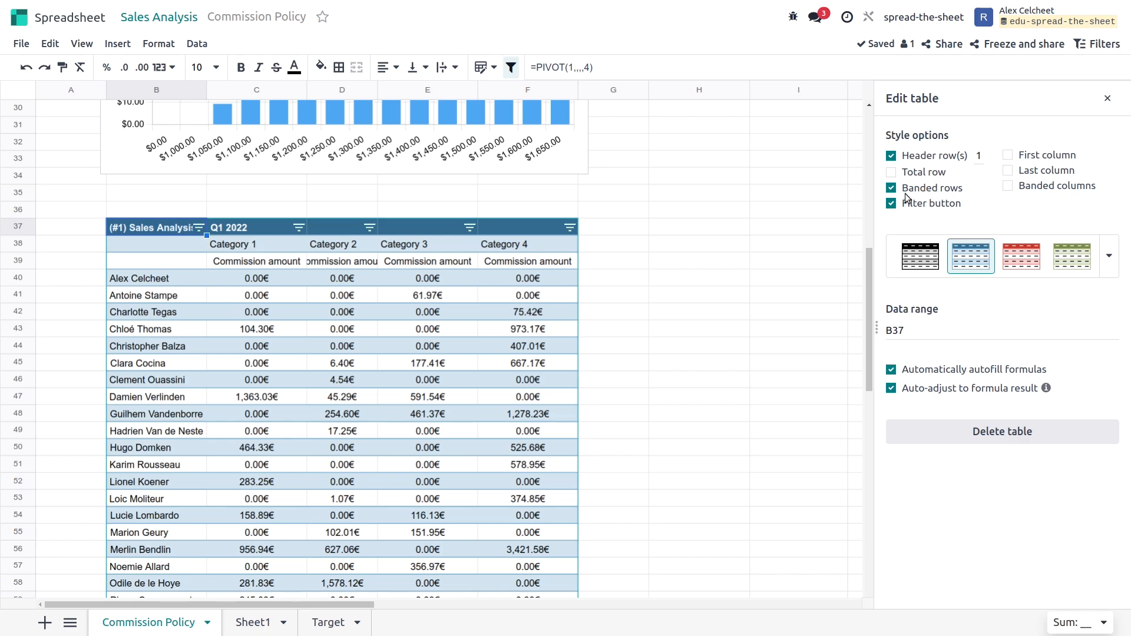
left_click(907, 201)
left_click(699, 246)
- Examine the layout of the commission tables, the chart and the formatted pivot on the Commission Policy sheet
scroll(347, 328, "up", 4)
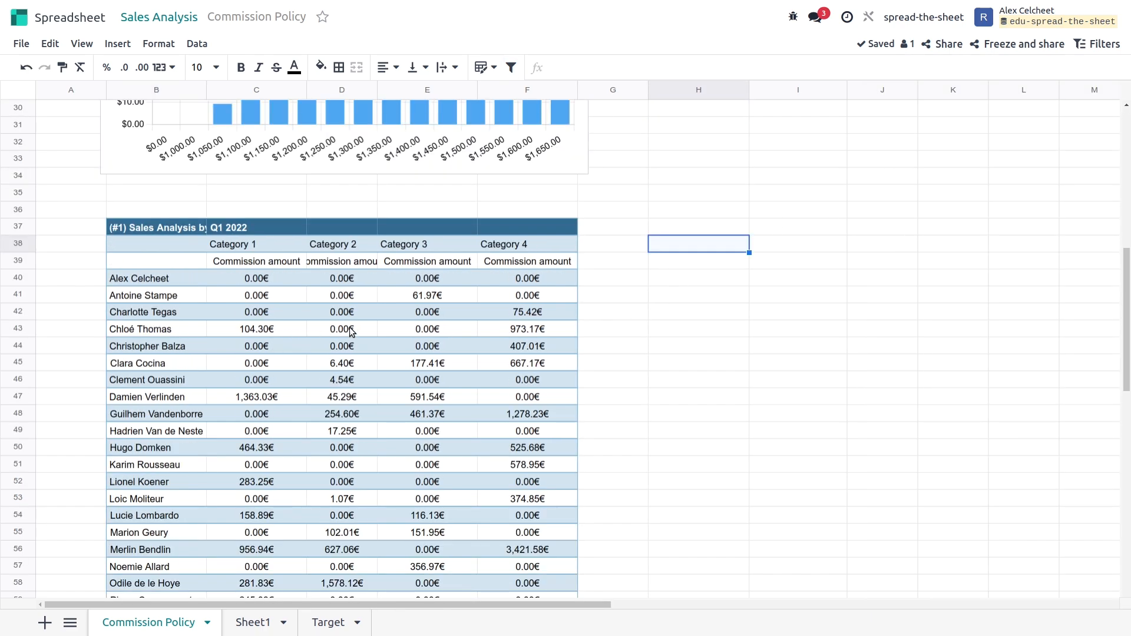
scroll(119, 235, "down", 3)
scroll(651, 344, "up", 3)
scroll(647, 327, "up", 4)
scroll(647, 327, "down", 3)
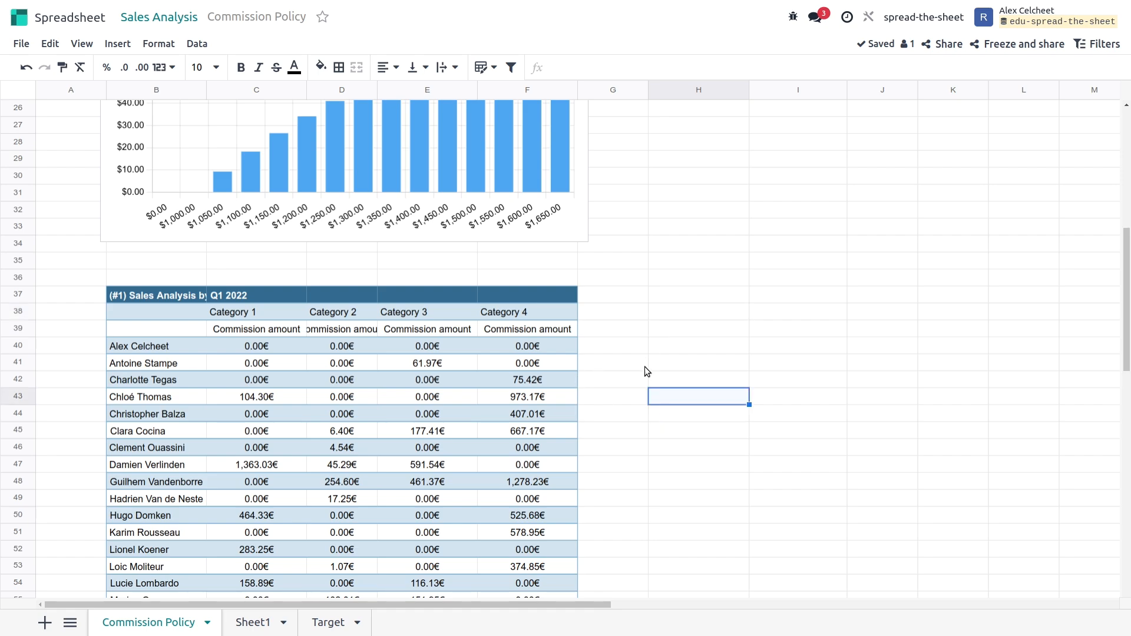
scroll(779, 318, "up", 2)
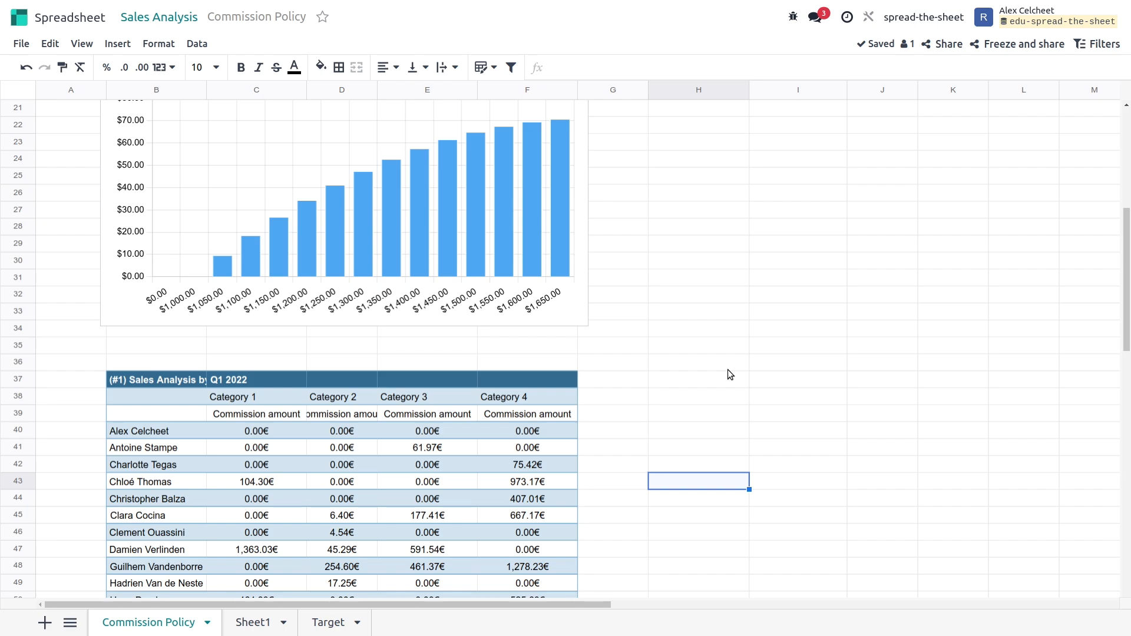
scroll(705, 356, "up", 5)
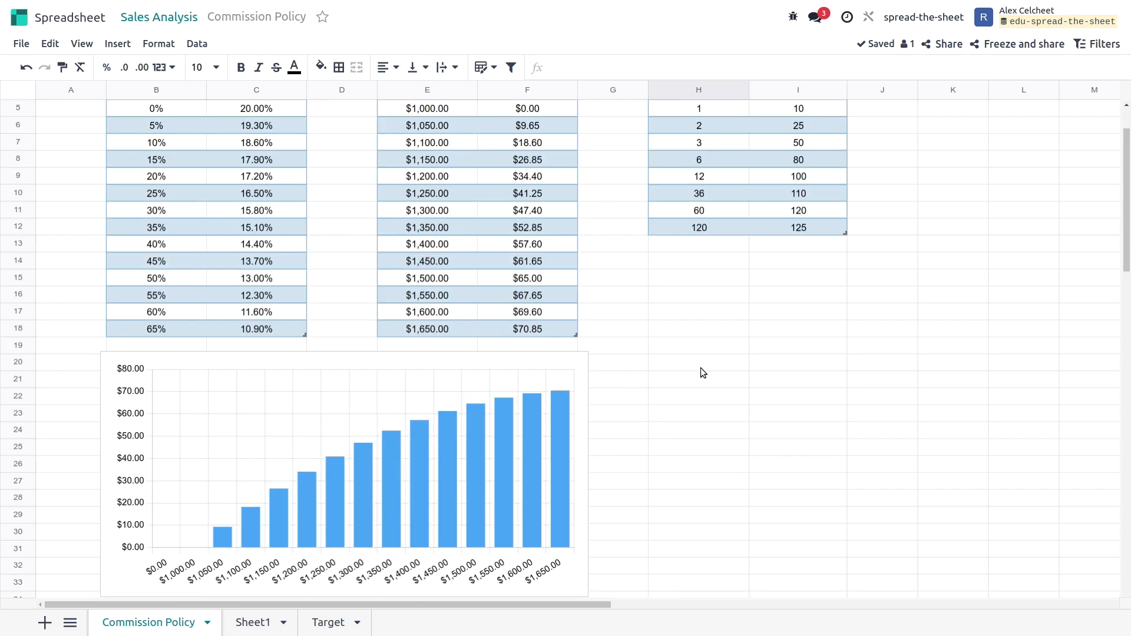
scroll(702, 372, "down", 3)
scroll(700, 374, "down", 3)
scroll(690, 386, "up", 3)
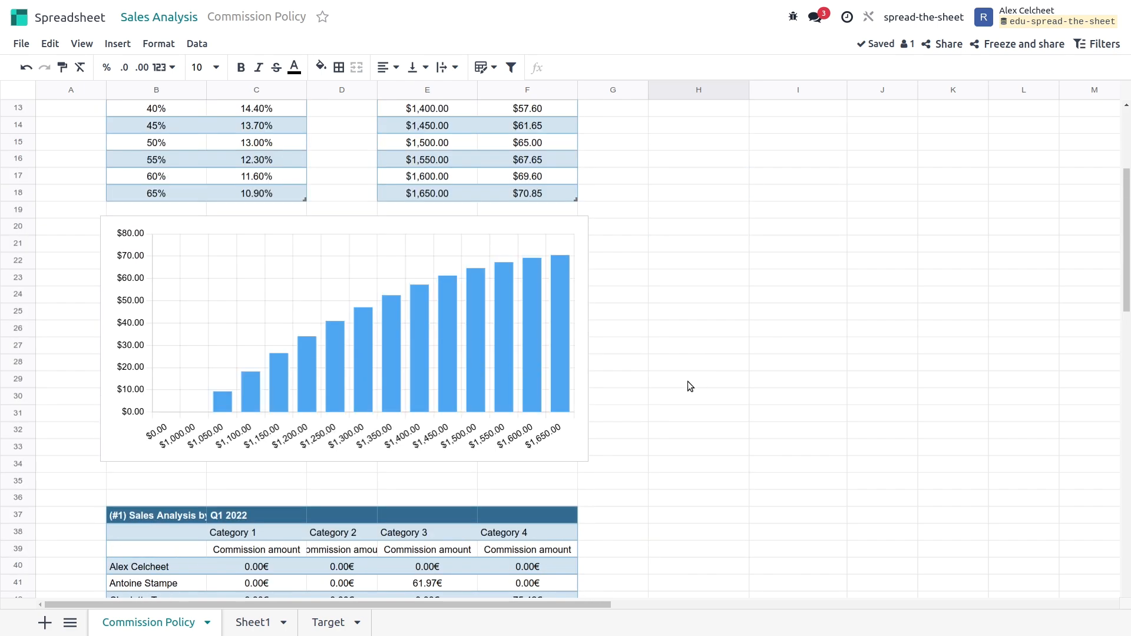
- Enter the positional quarter header formula =PIVOT.HEADER(1,"#date:quarter",1) in cell H18
left_click(697, 196)
scroll(771, 260, "up", 3)
scroll(769, 311, "down", 3)
scroll(768, 336, "up", 3)
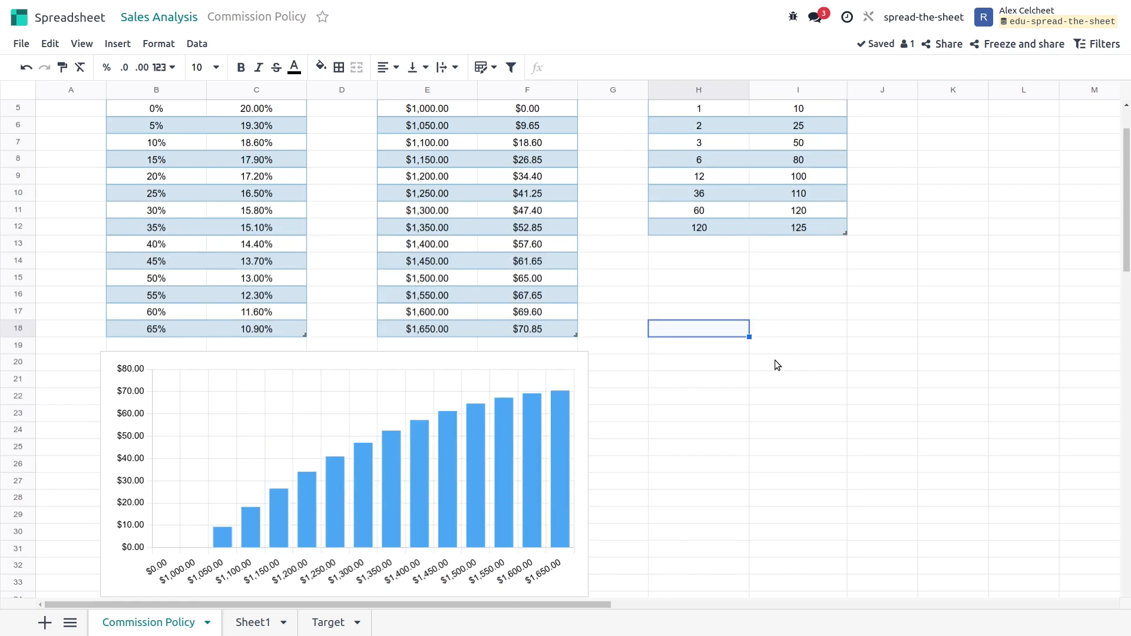
type("=pi")
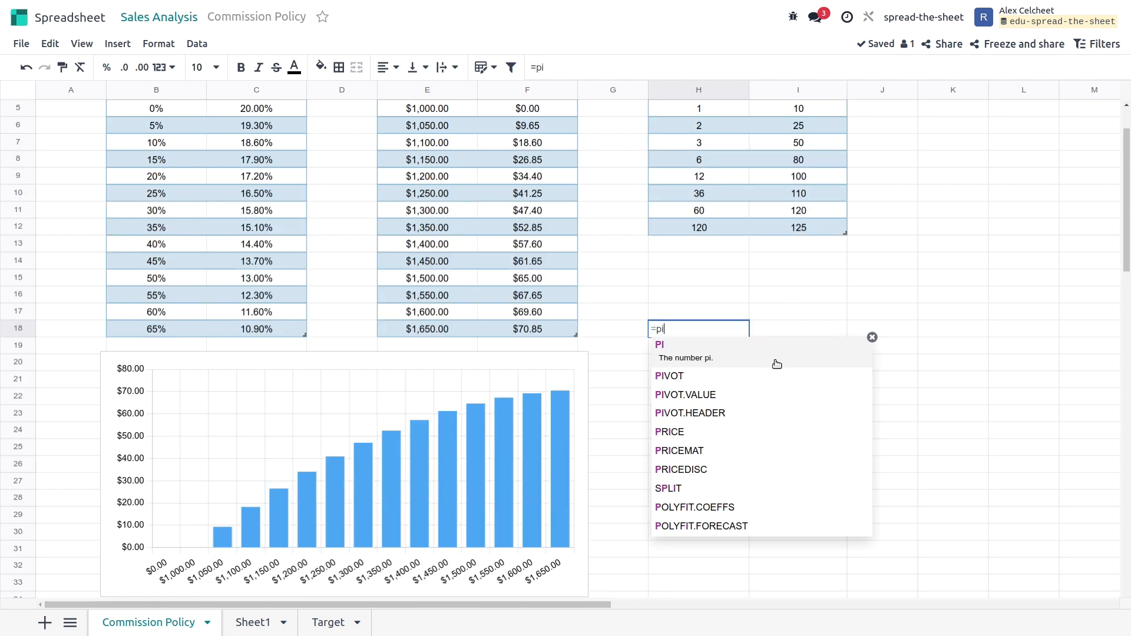
type("vo")
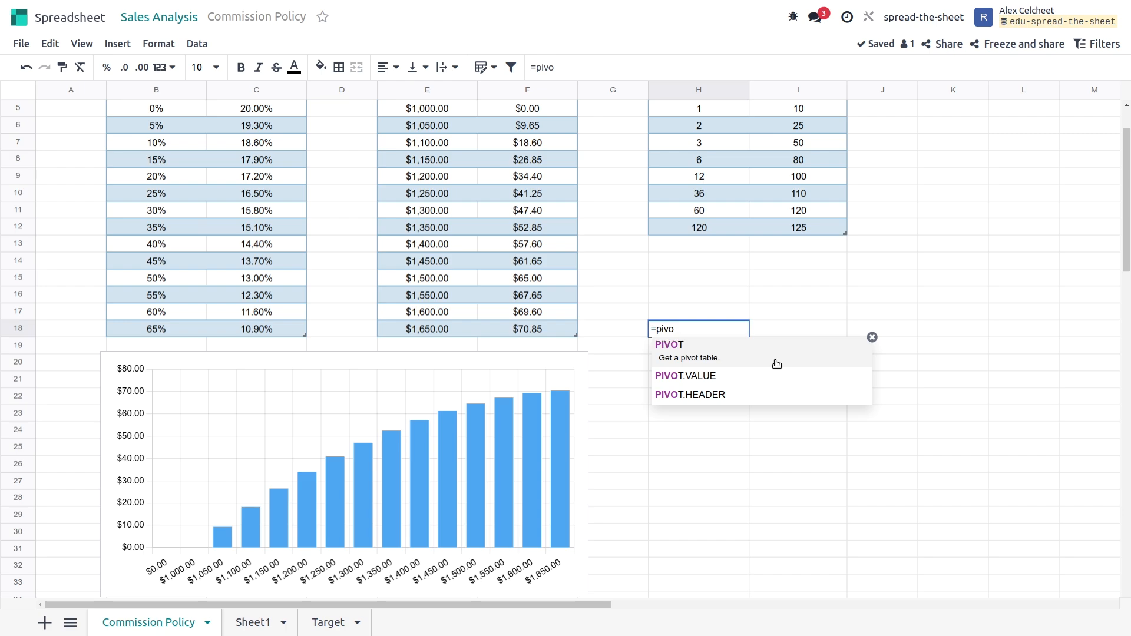
key("Down")
key("Down")
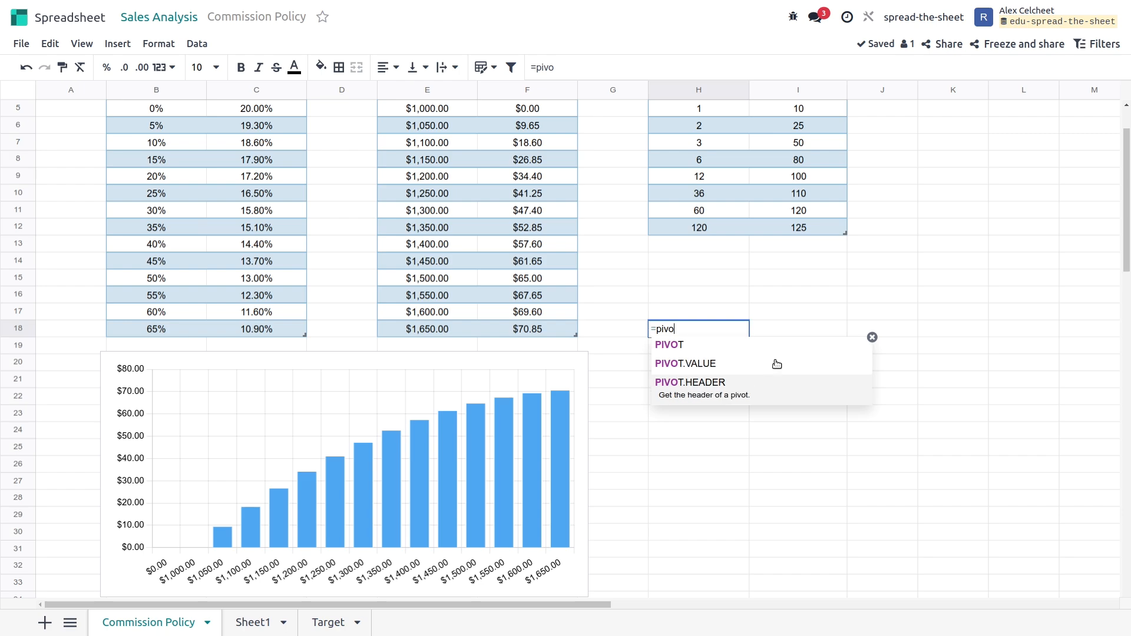
key("Tab")
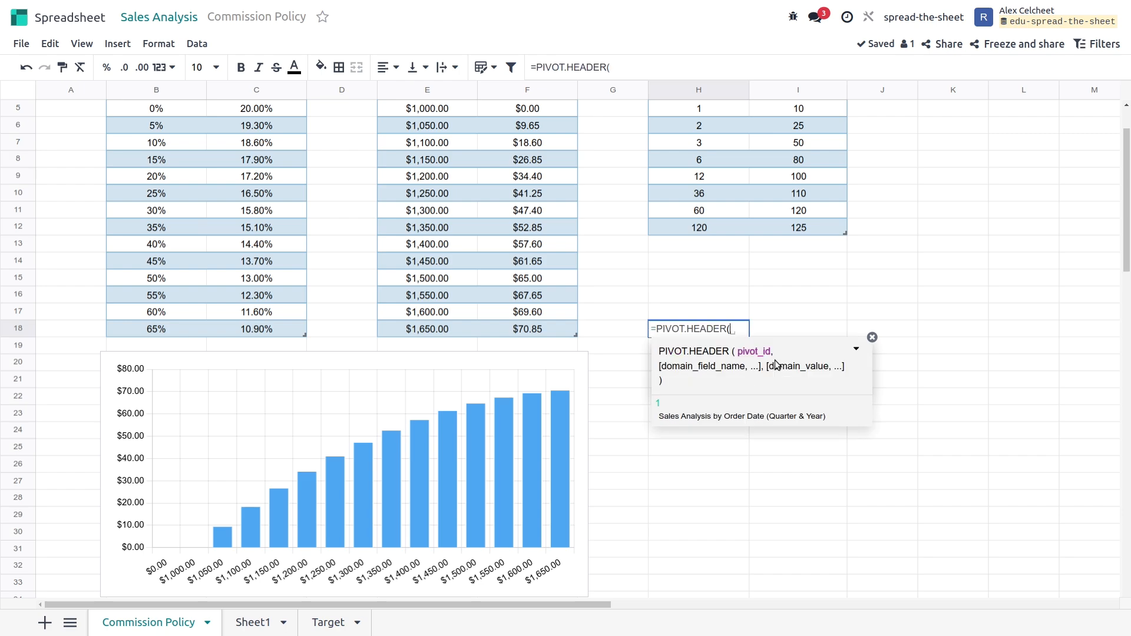
type("1")
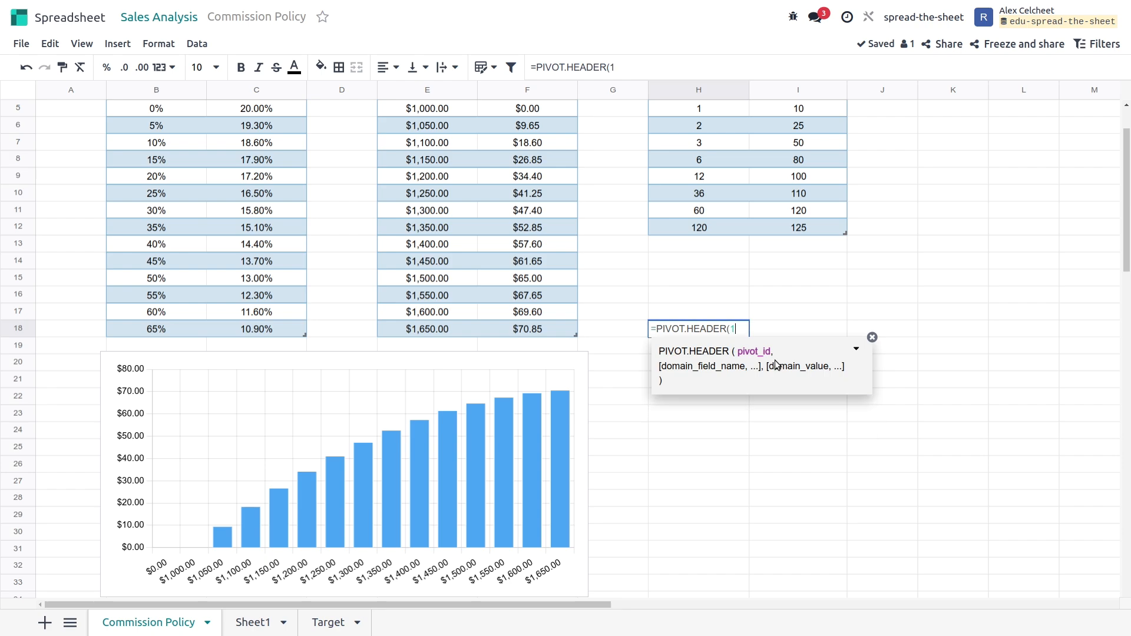
type(",")
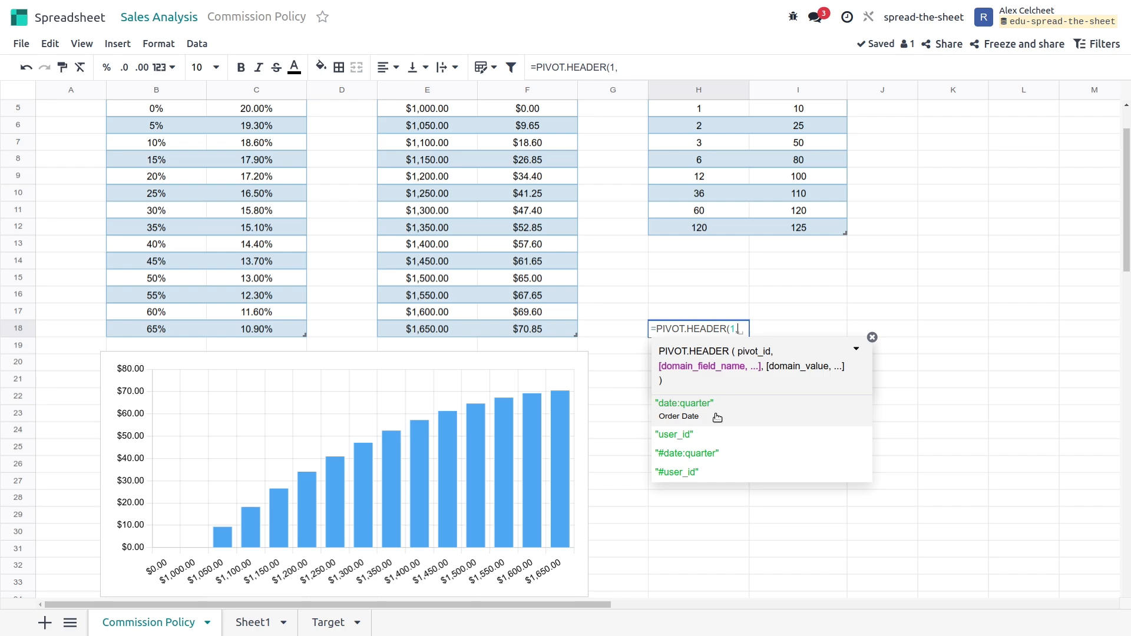
left_click(728, 453)
type(",1")
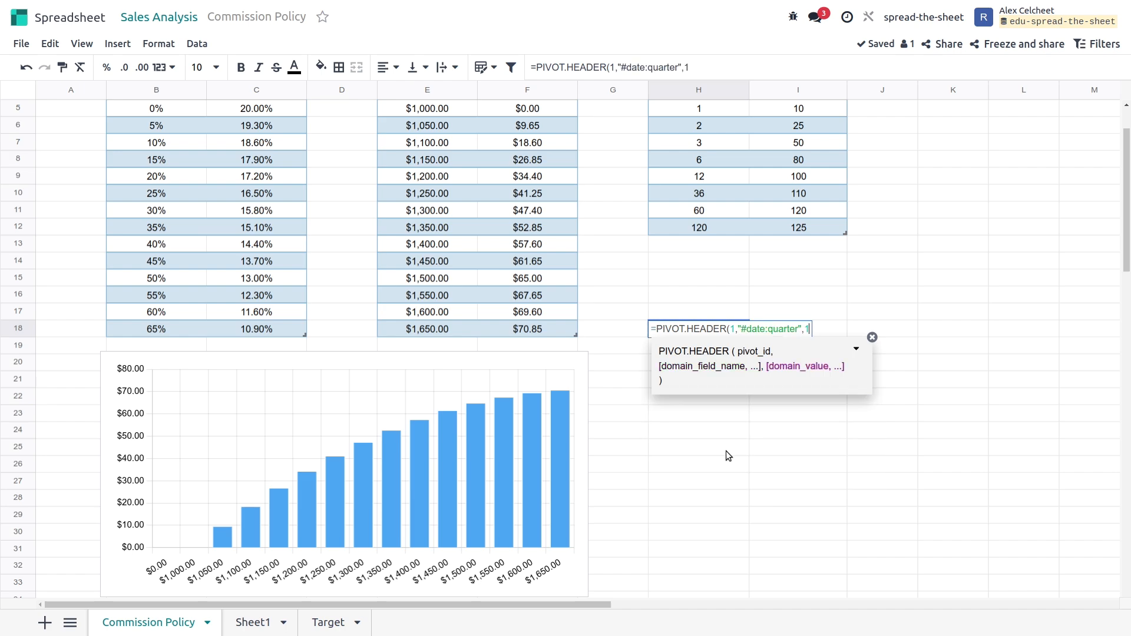
key("Return")
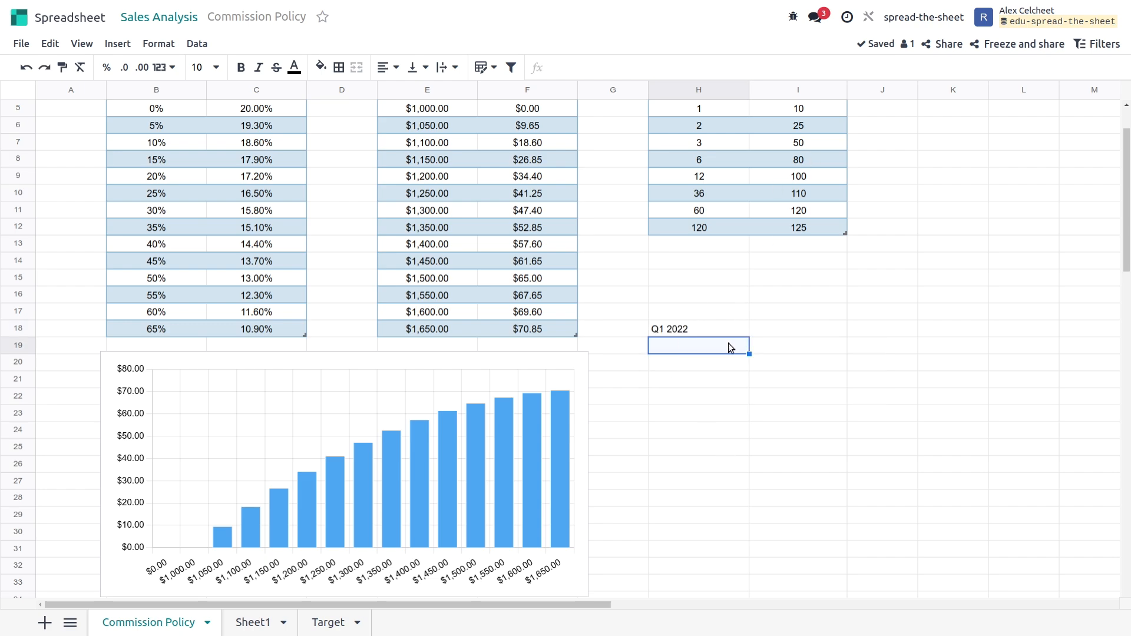
- Copy the quarter header formula from cell H18 into cell H19
scroll(731, 387, "down", 4)
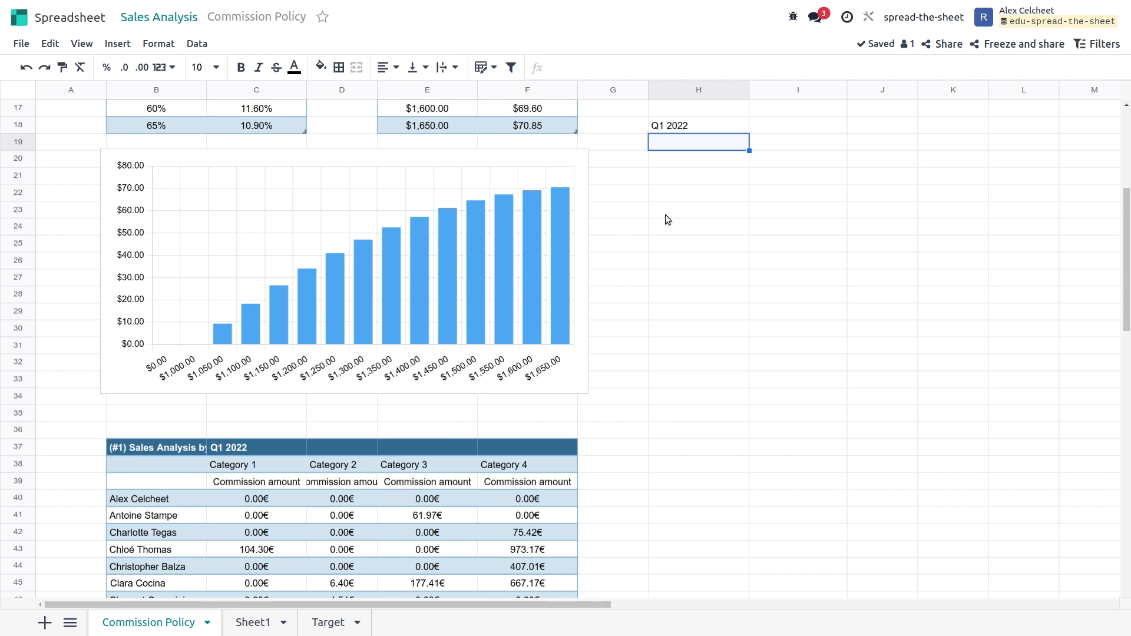
scroll(765, 313, "up", 3)
key("Return")
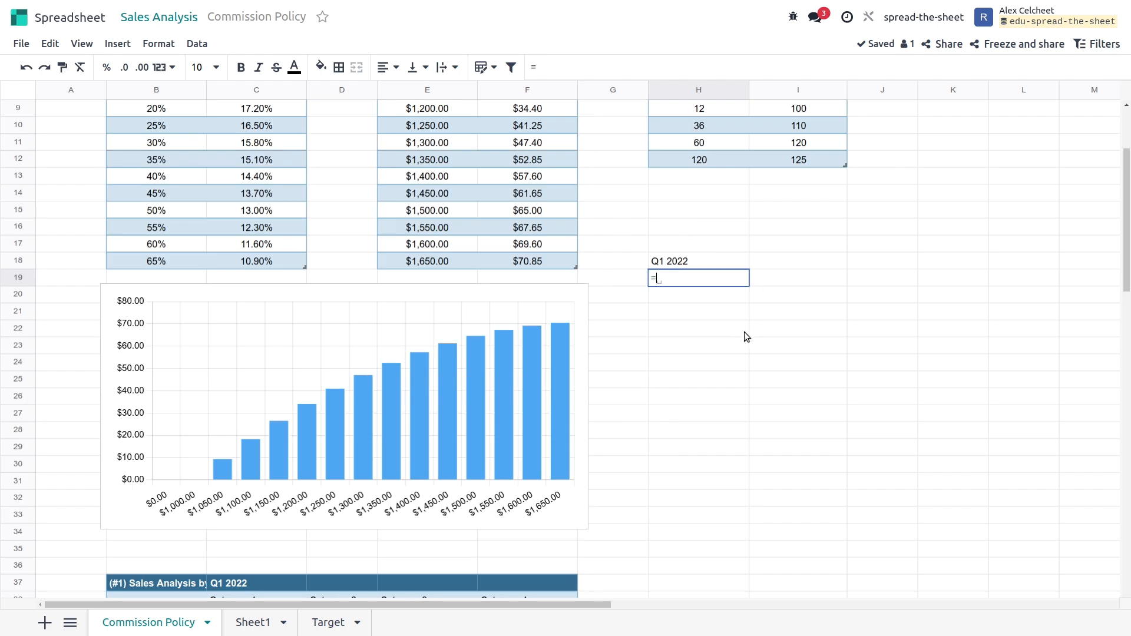
left_click(671, 261)
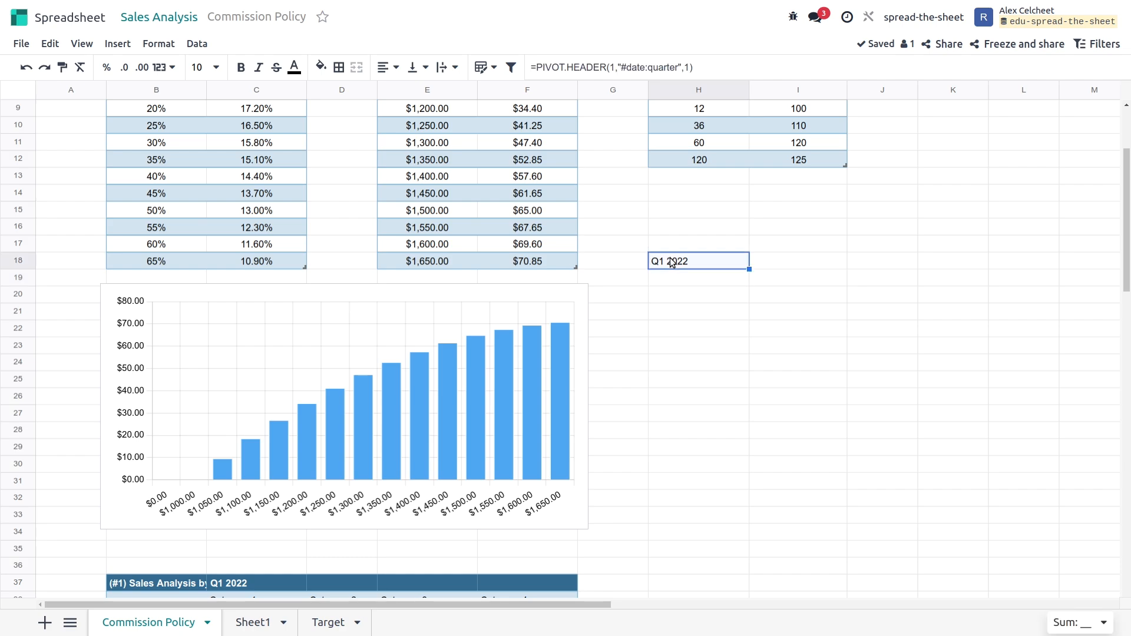
left_click(663, 278)
type("Q1 2022")
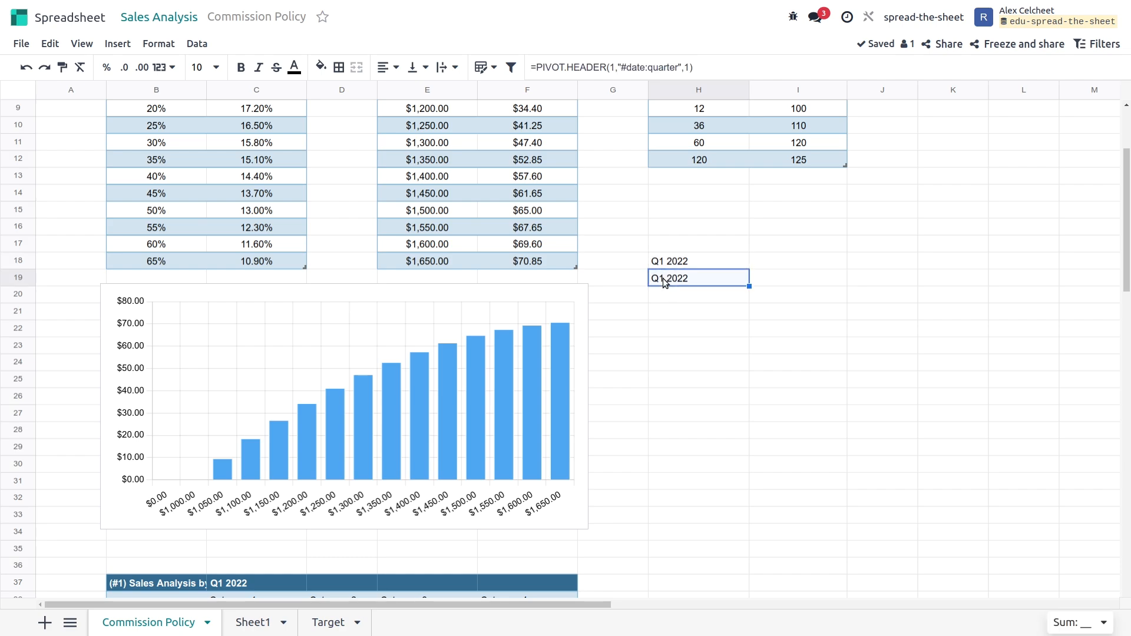
- Extend the header formula in H19 with the positional category arguments to read =PIVOT.HEADER(1,"#date:quarter",1,"#categ_id",1)
left_click(689, 68)
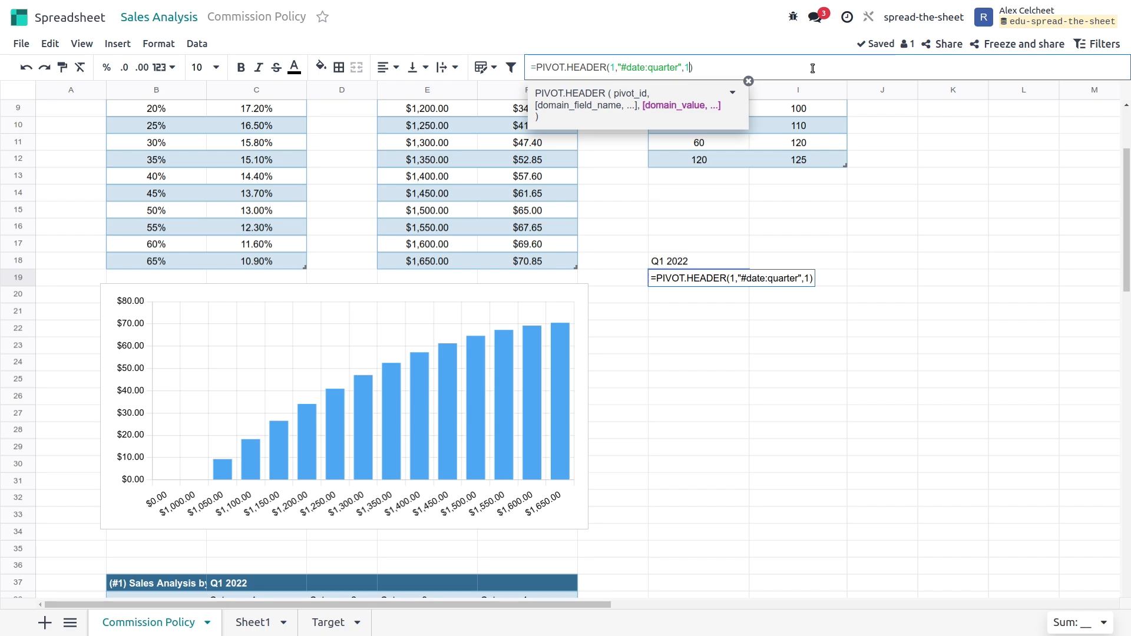
type(",")
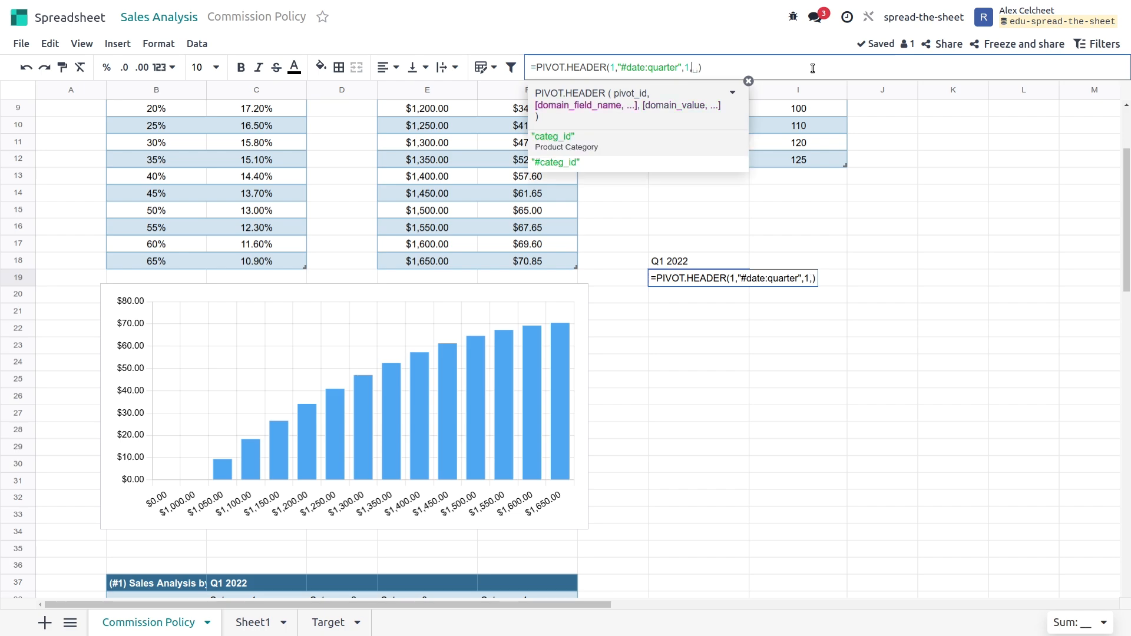
key("Down")
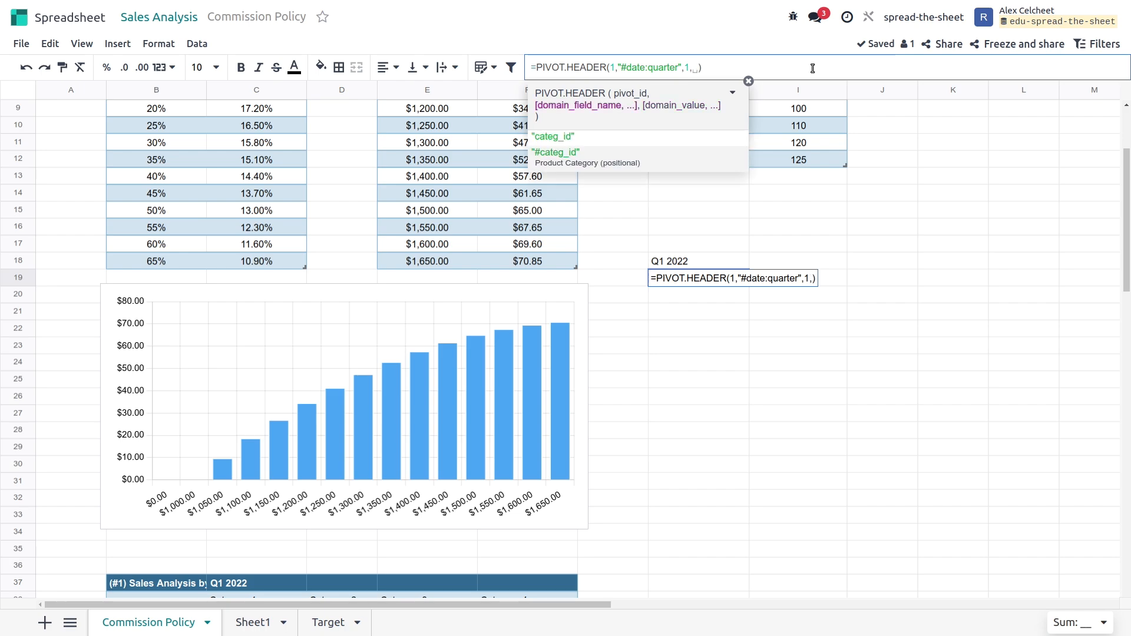
key("Tab")
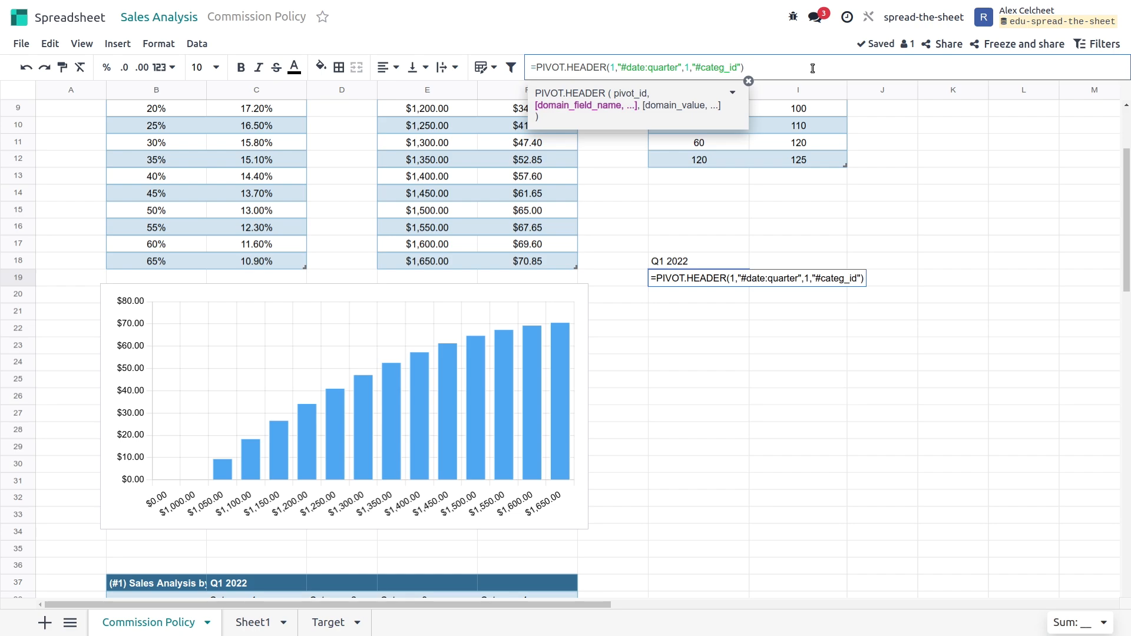
type(",1")
key("Return")
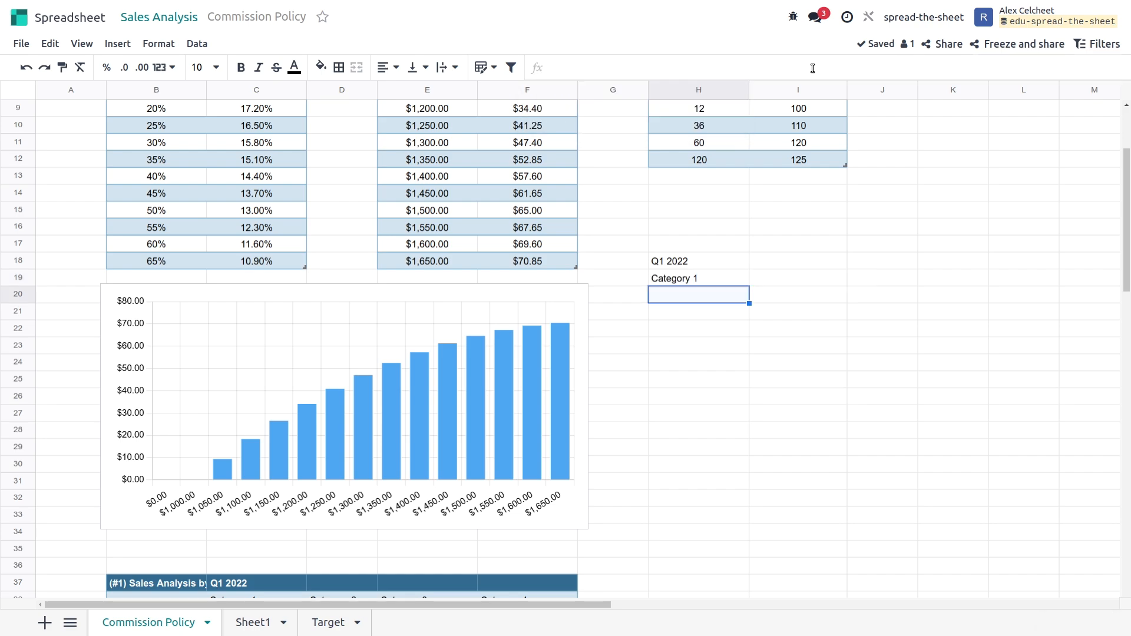
- Replace the category position in the H19 header formula with SEQUENCE(4) so it lists four categories
left_click(687, 280)
scroll(218, 381, "down", 3)
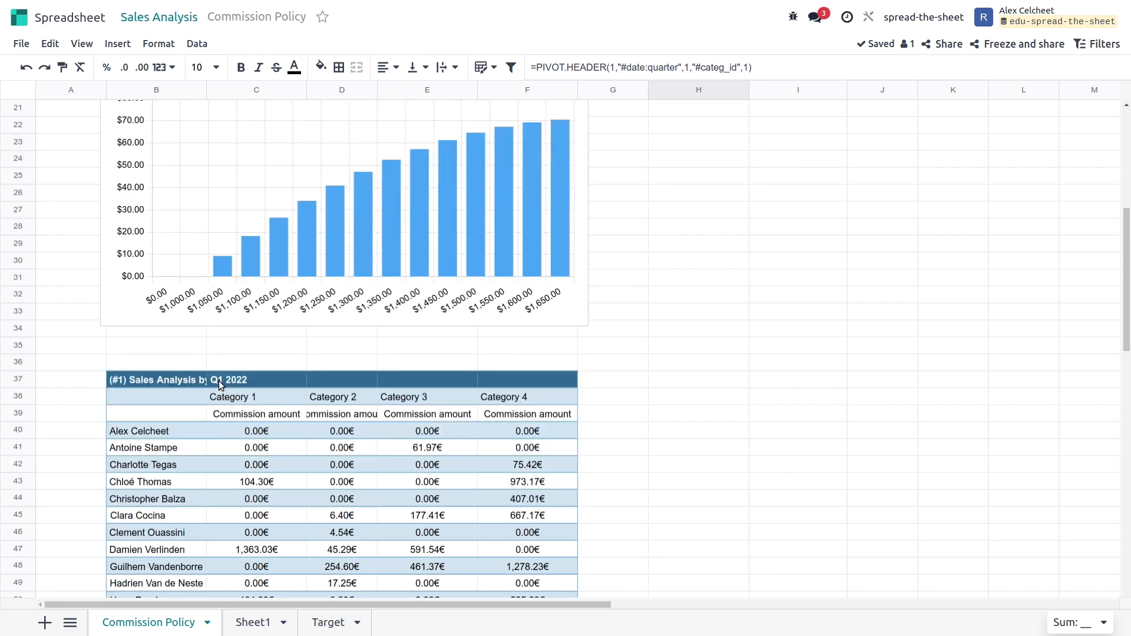
scroll(773, 245, "up", 5)
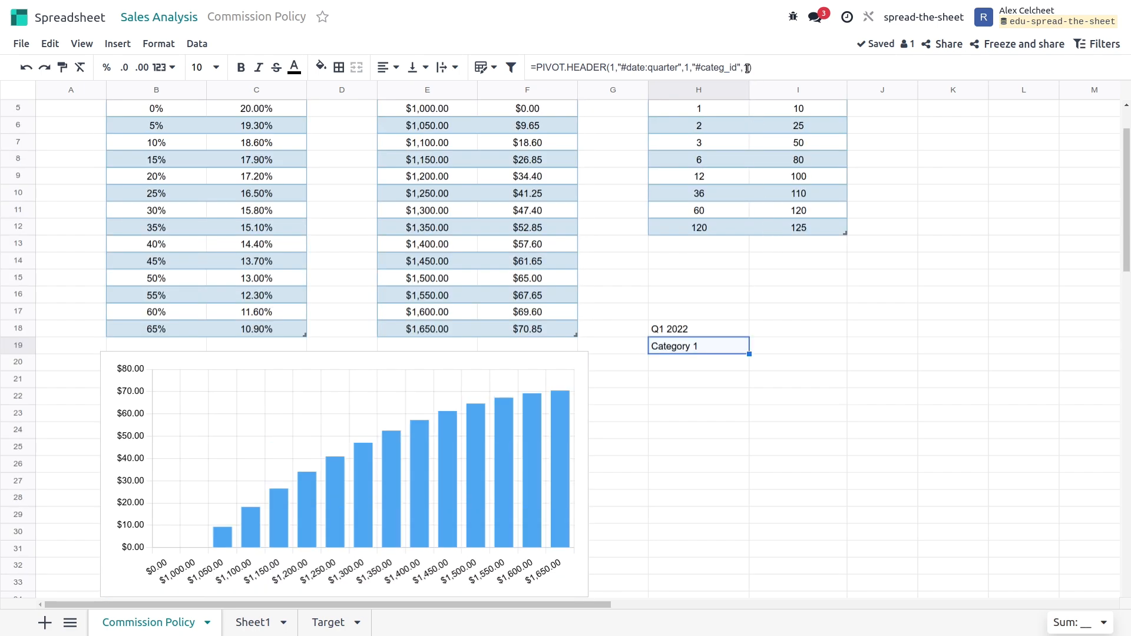
left_click(746, 68)
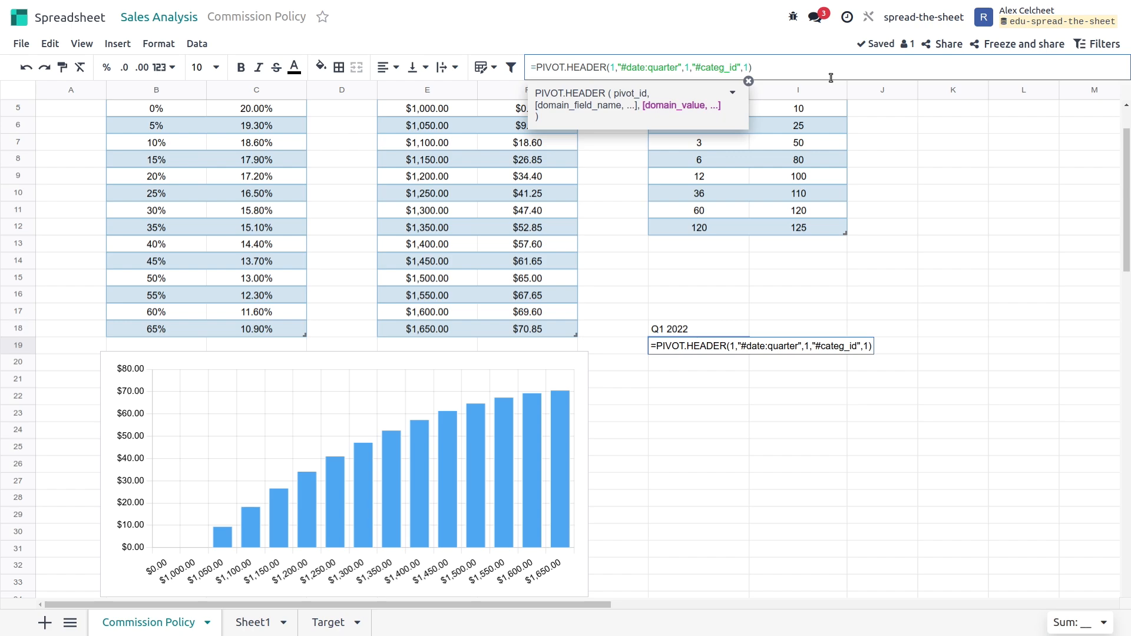
key("BackSpace")
type("SE")
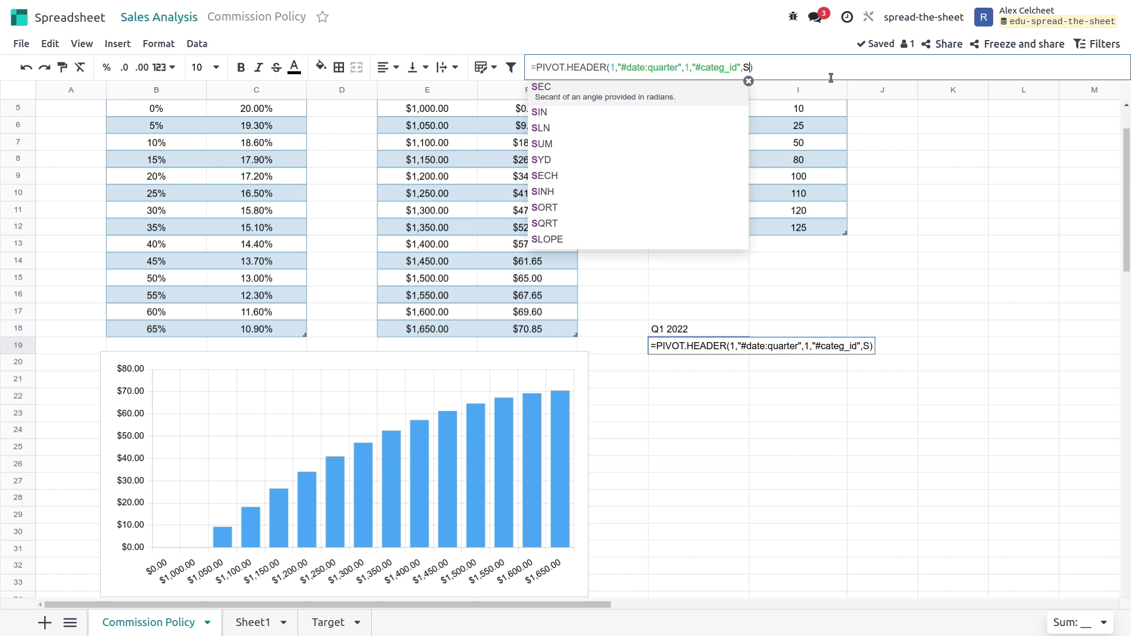
type("QUENCE")
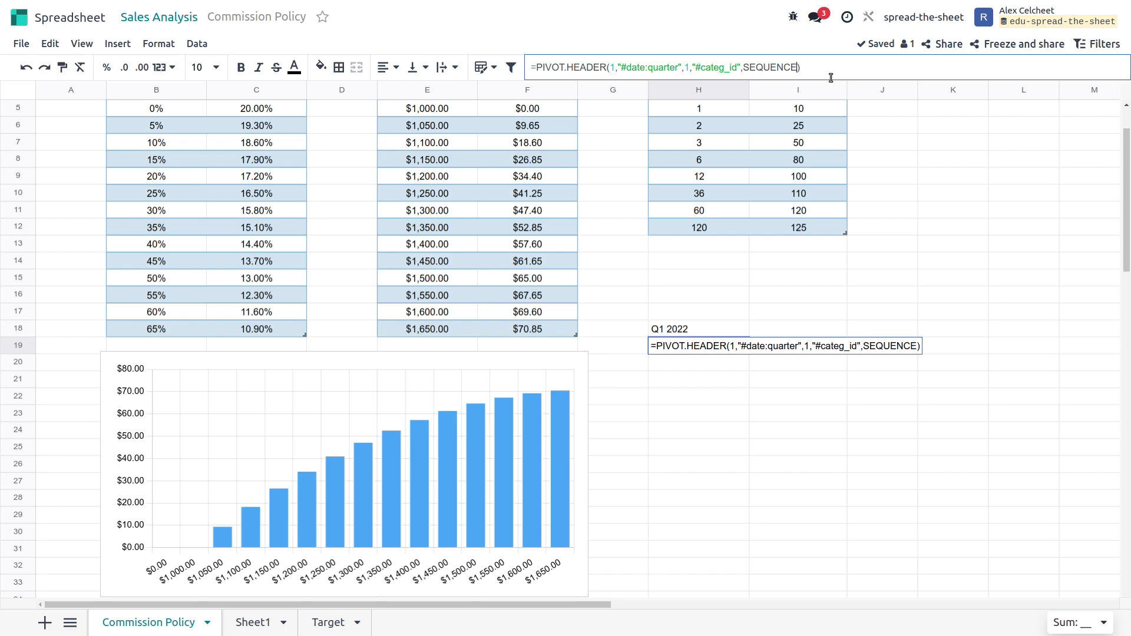
type("(")
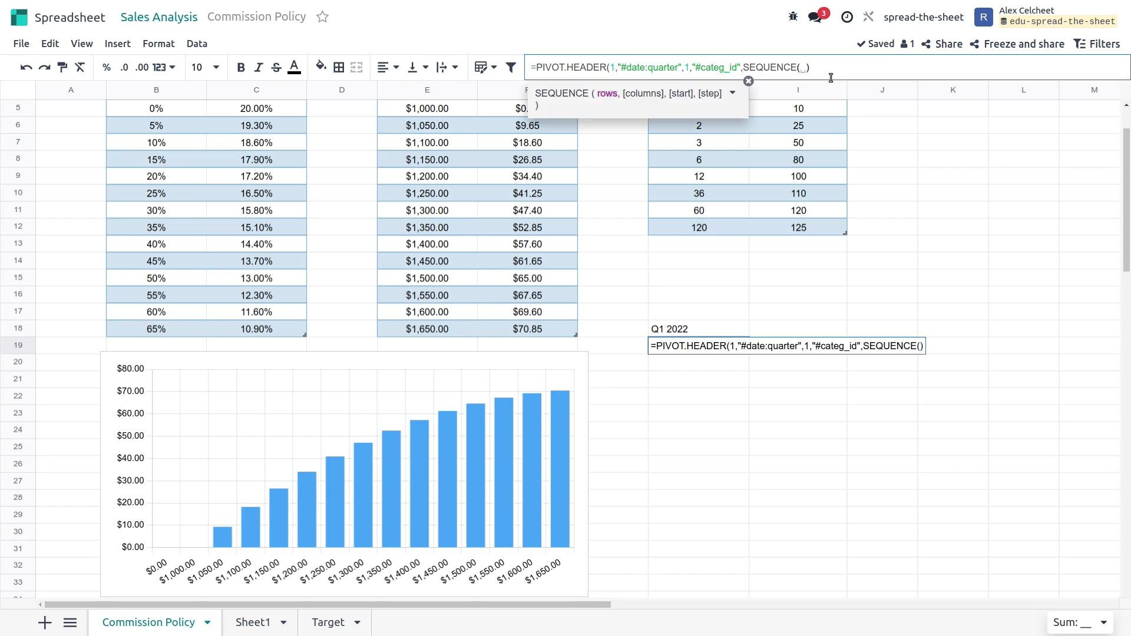
type("4)")
key("Return")
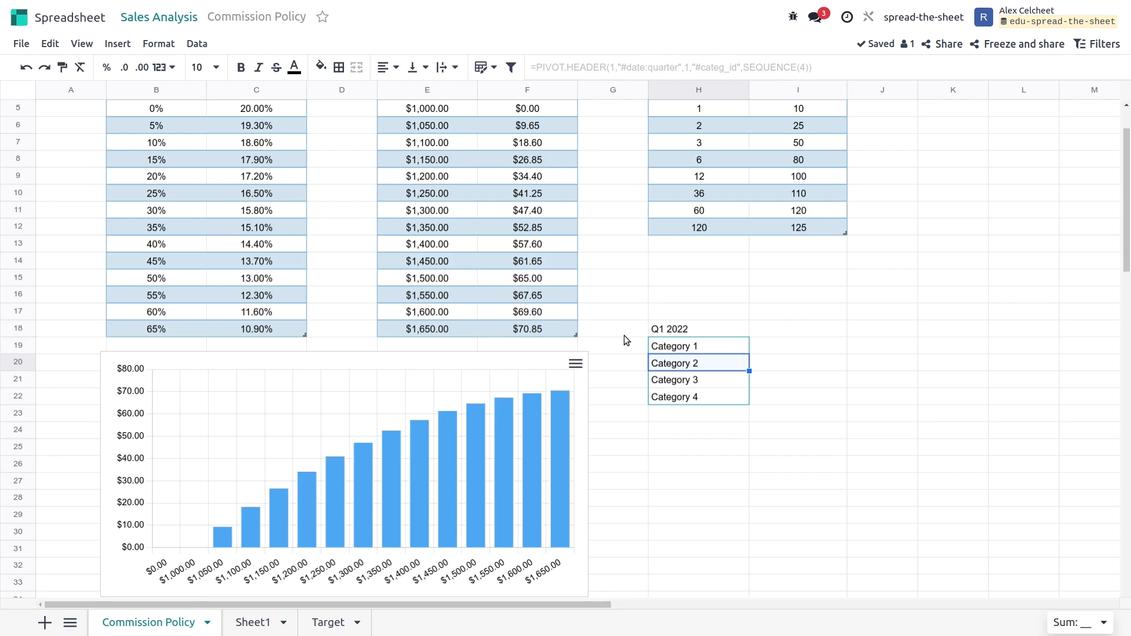
- Enter the column labels Target in I18 and Revenue in J18, beside the quarter header
left_click(707, 346)
scroll(772, 401, "down", 3)
scroll(777, 377, "up", 5)
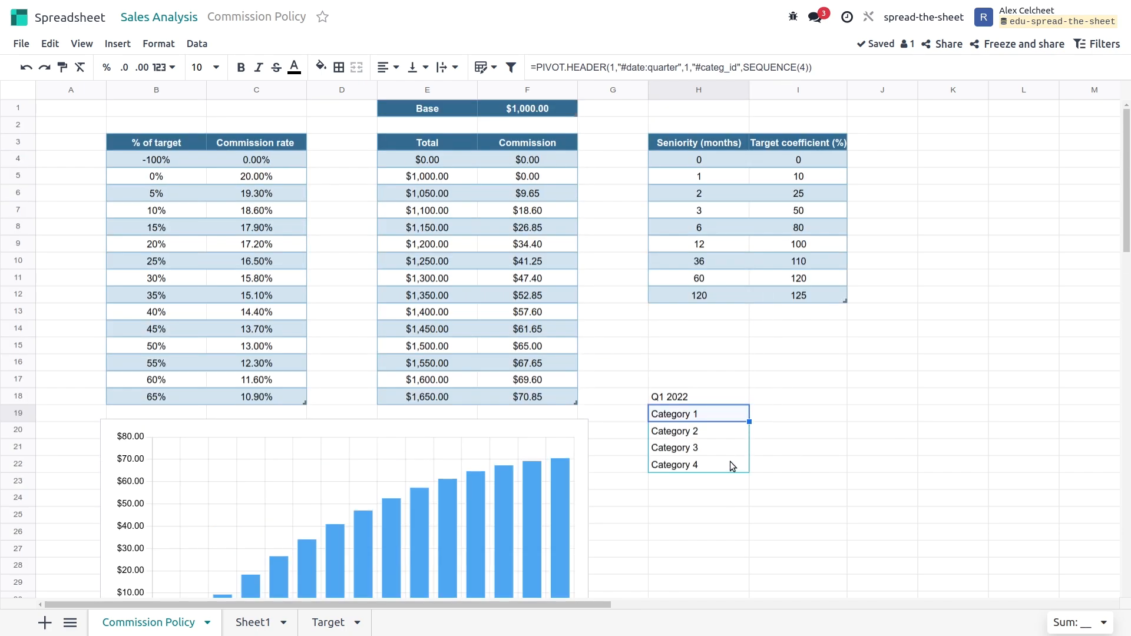
left_click(858, 415)
left_click_drag(564, 605, 703, 606)
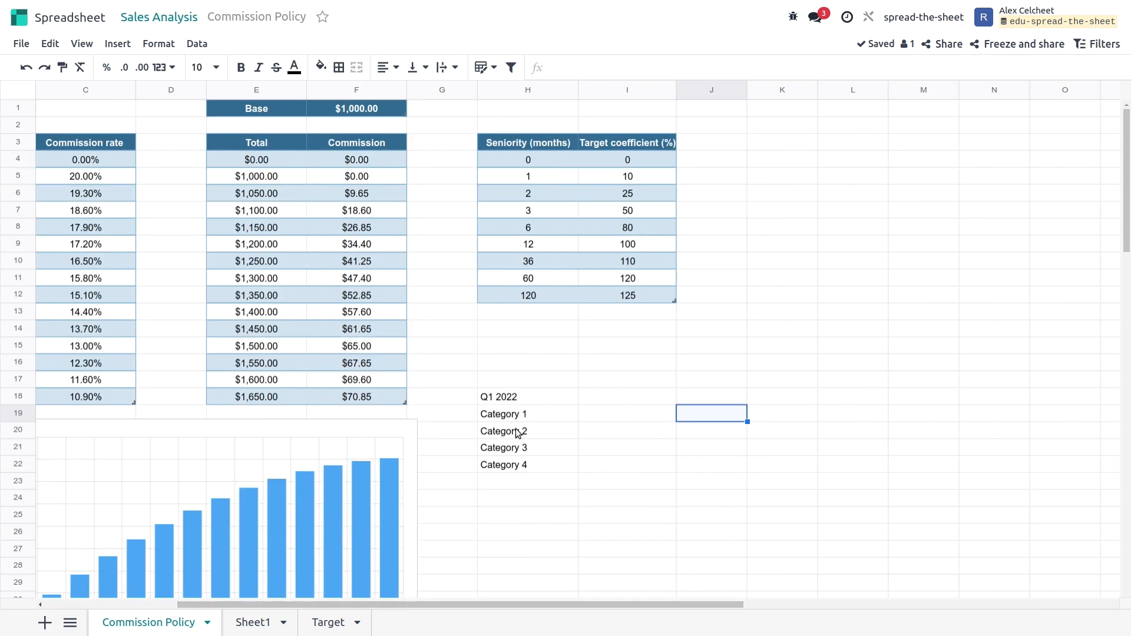
left_click(651, 403)
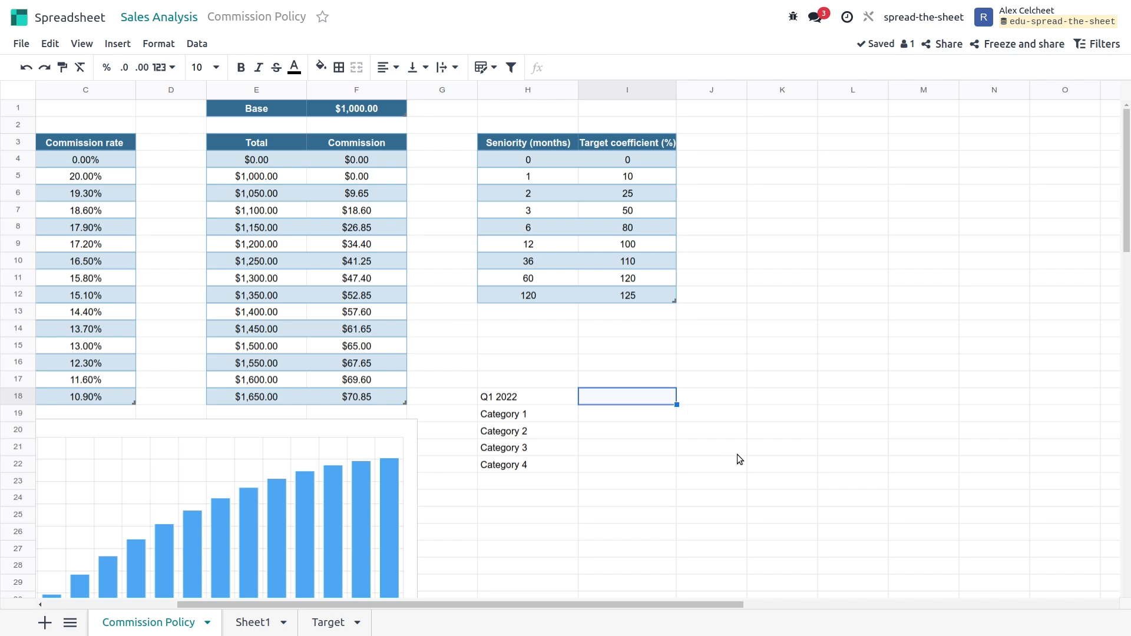
type("Target")
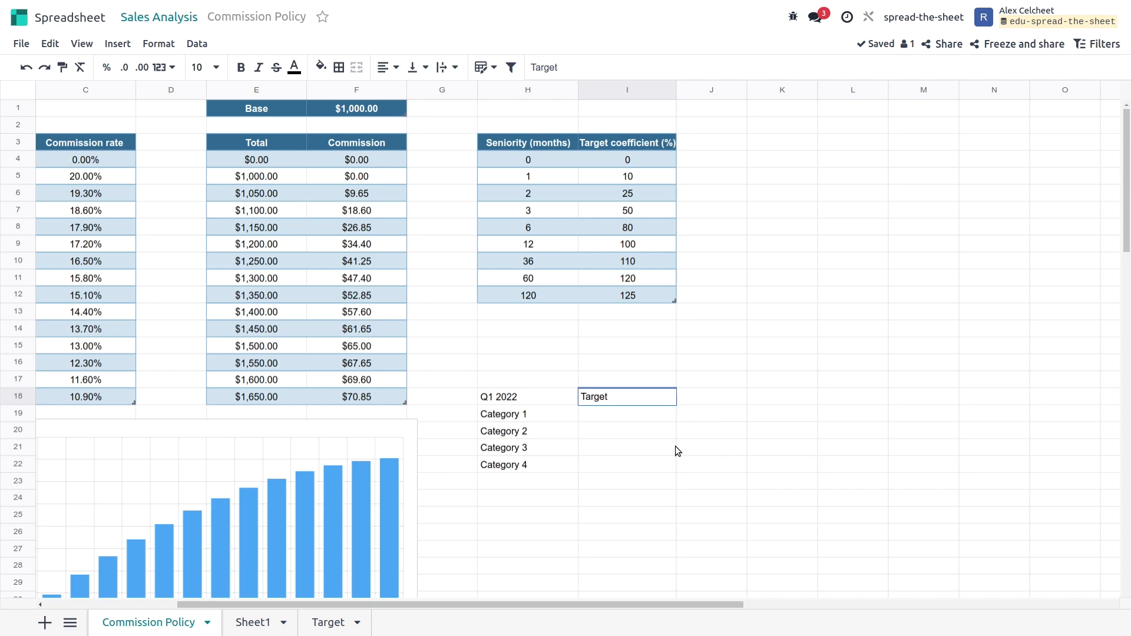
key("Tab")
type("Reven")
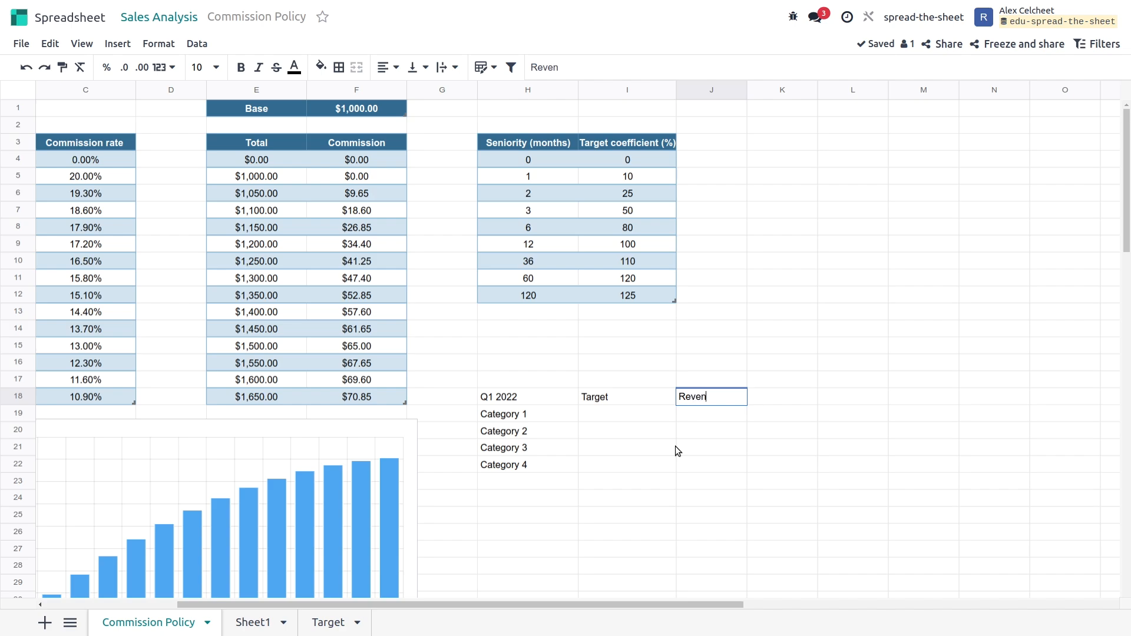
type("ue")
key("Return")
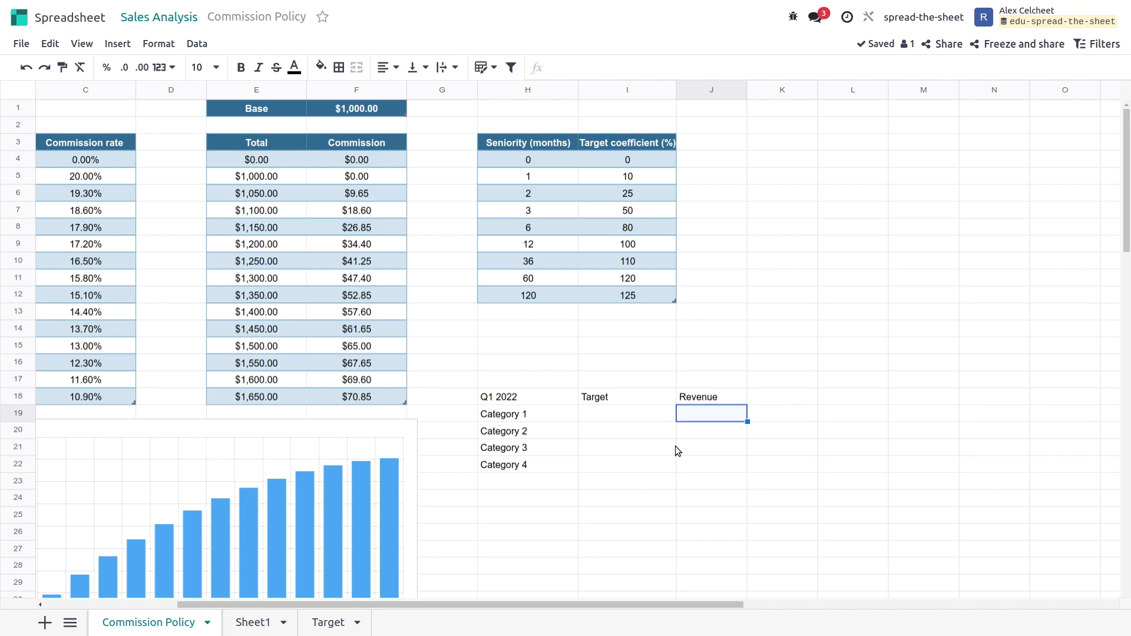
- Copy the category header formula from H19 into I19 under the Target label
left_click(512, 415)
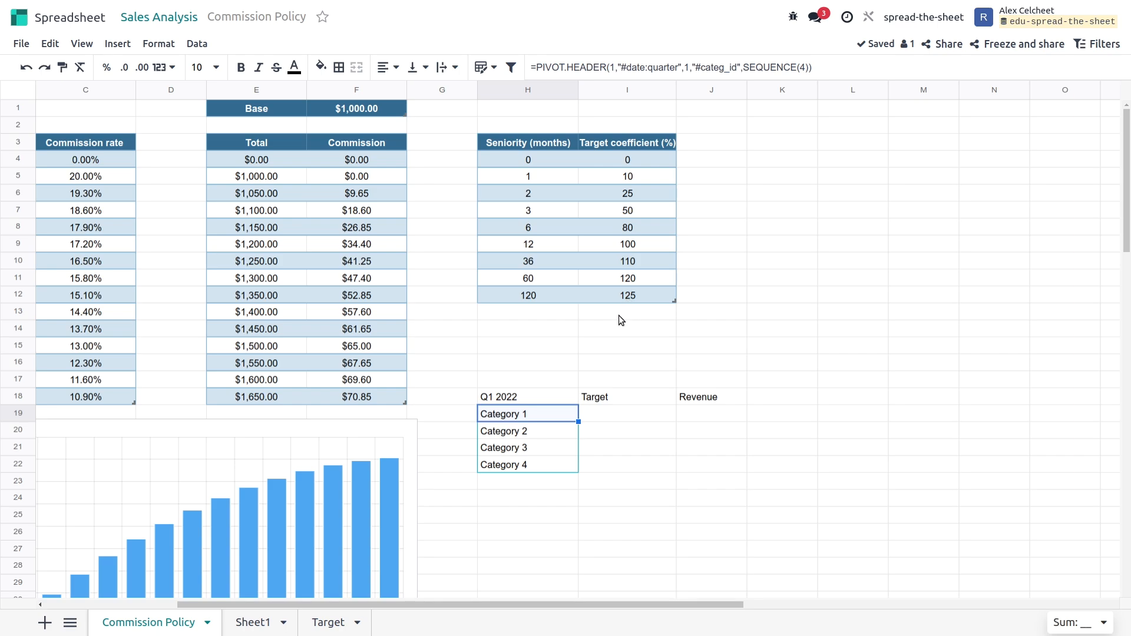
key("ctrl+c")
left_click(605, 415)
key("ctrl+v")
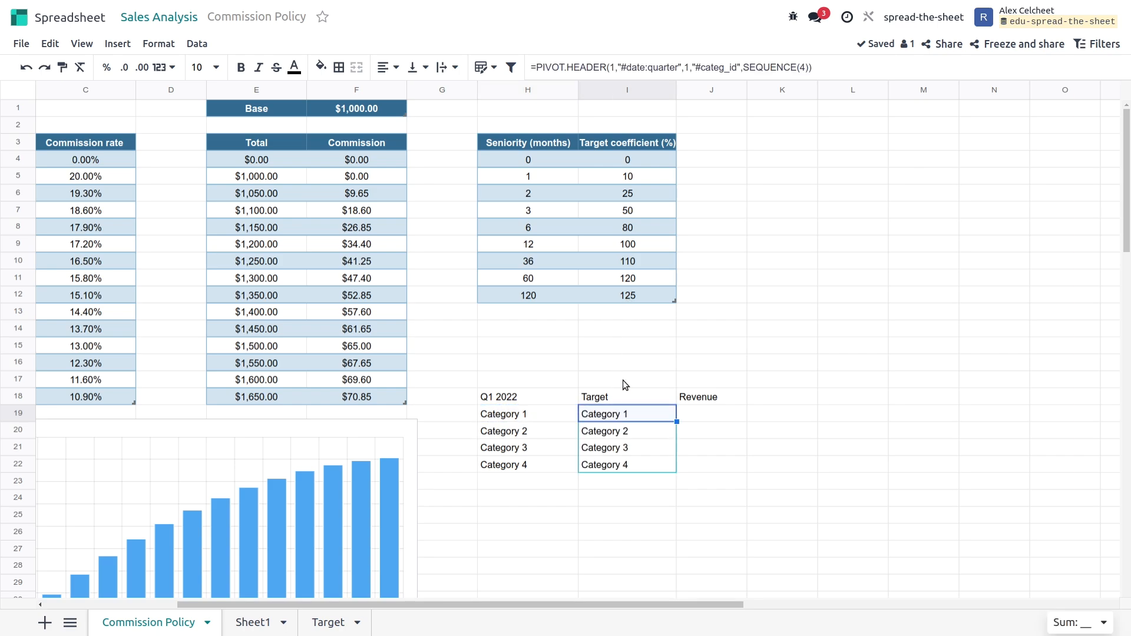
- Change the I19 formula to =PIVOT.VALUE(1,"Target:sum","#date:quarter",1,"#categ_id",SEQUENCE(4))
double_click(596, 66)
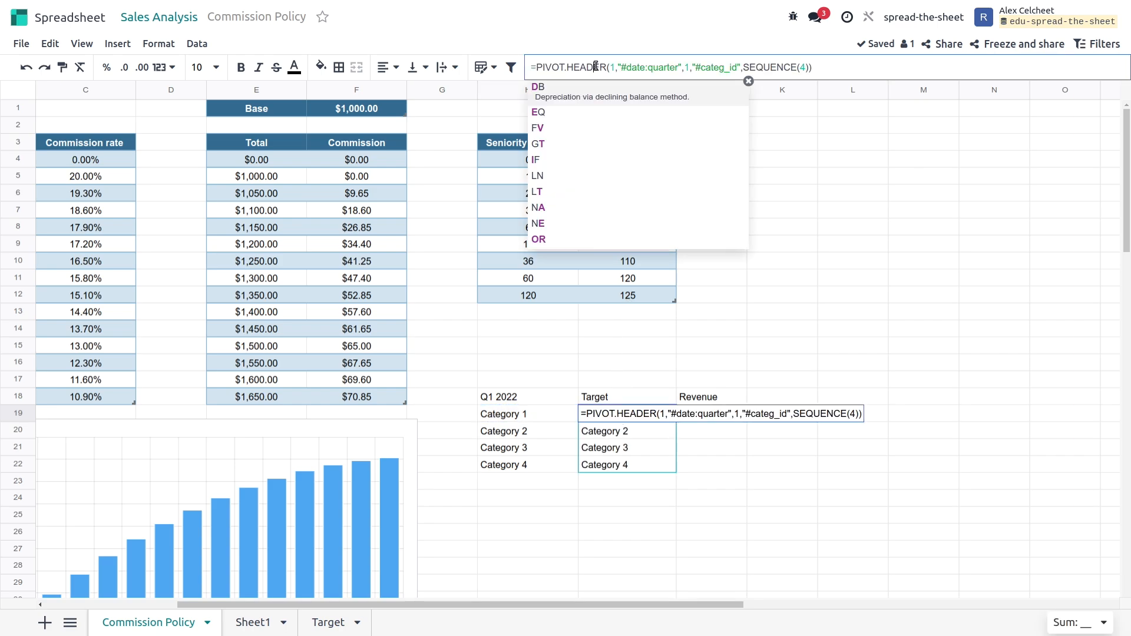
type("V")
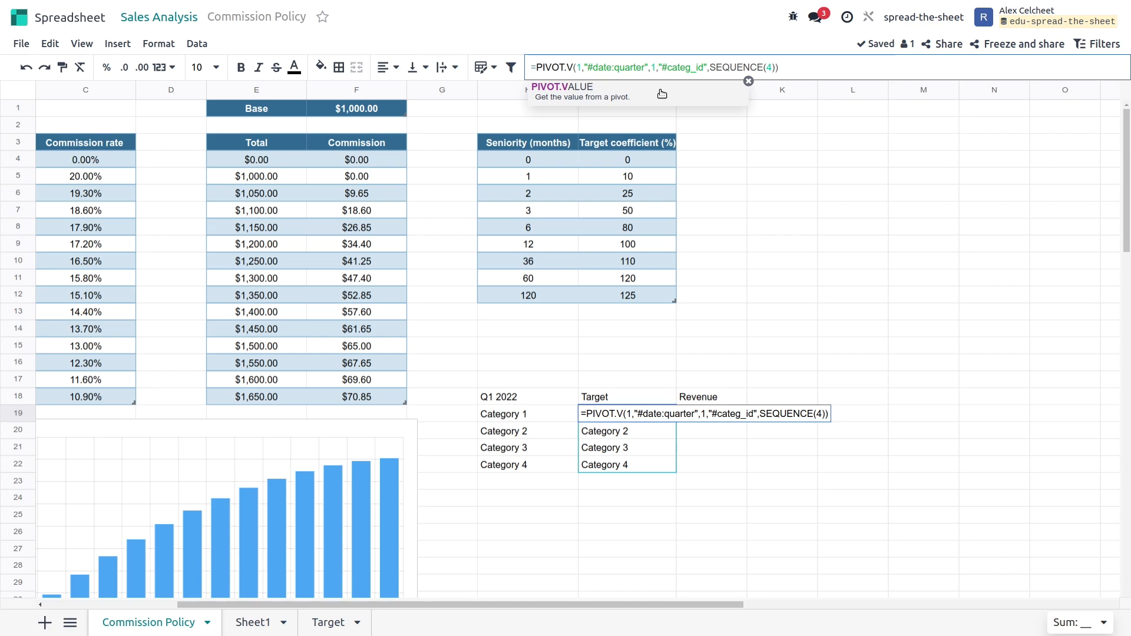
left_click(662, 93)
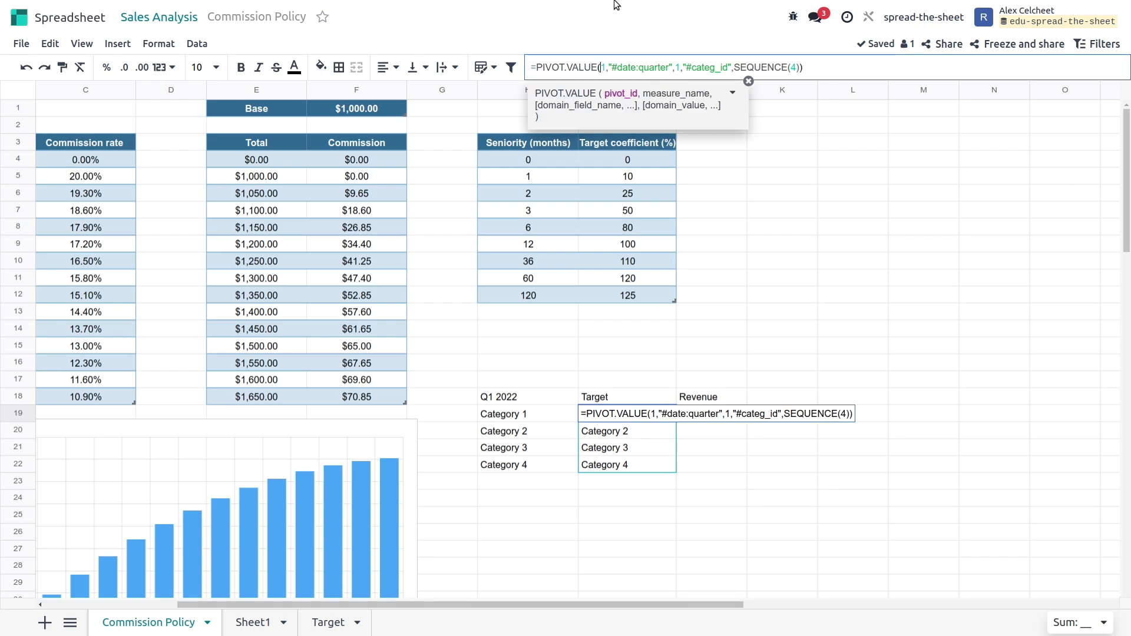
left_click(607, 69)
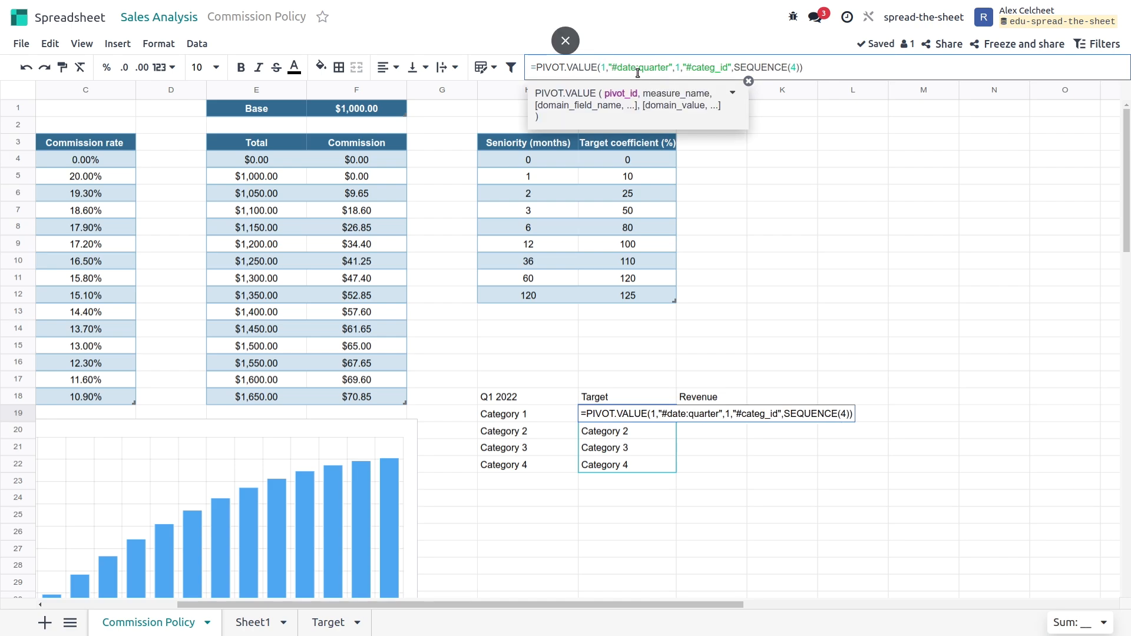
type("0")
key("BackSpace")
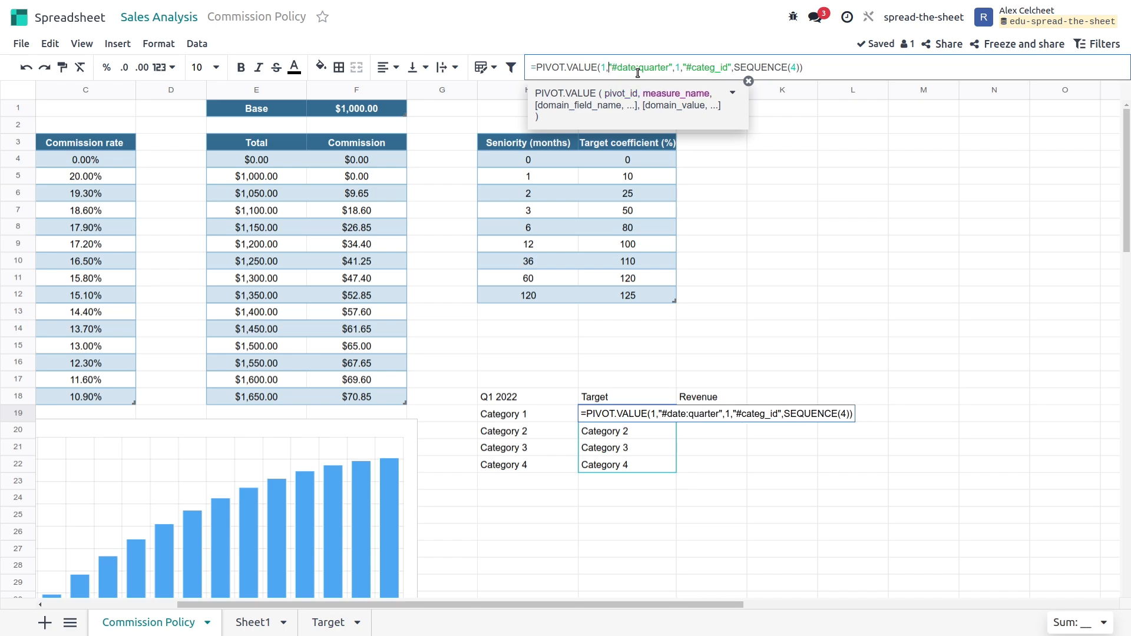
type(",")
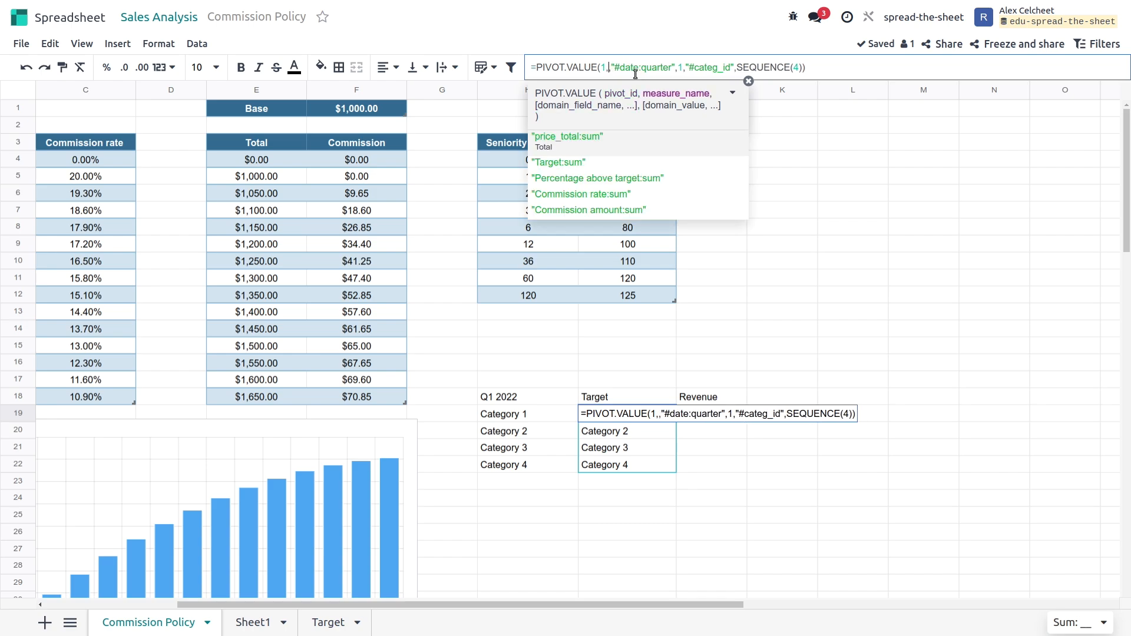
left_click(643, 157)
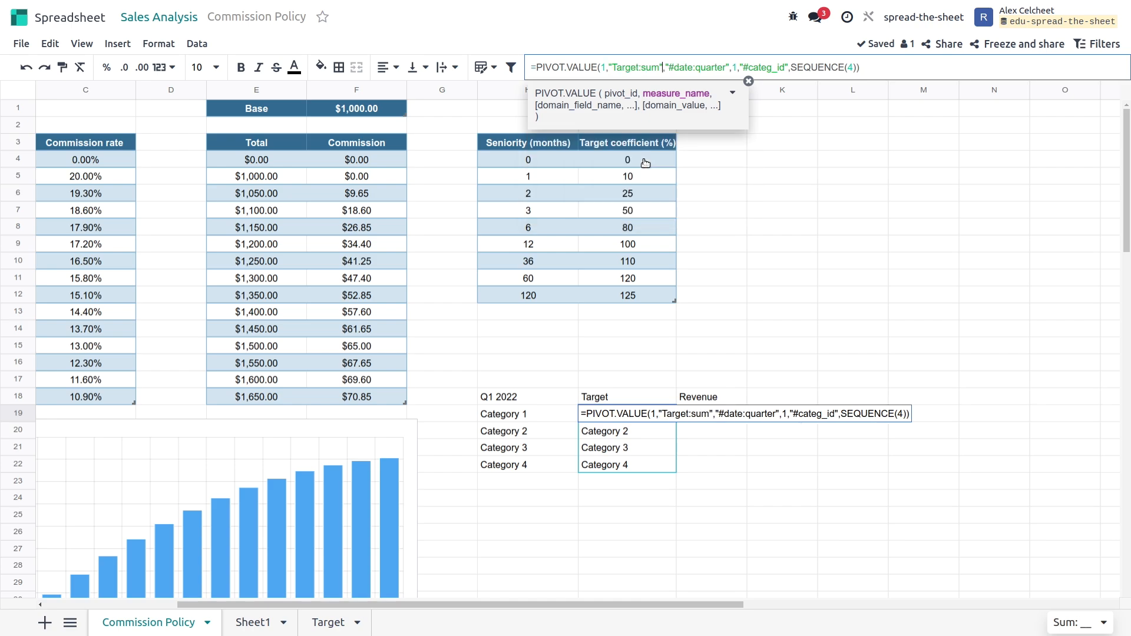
key("Return")
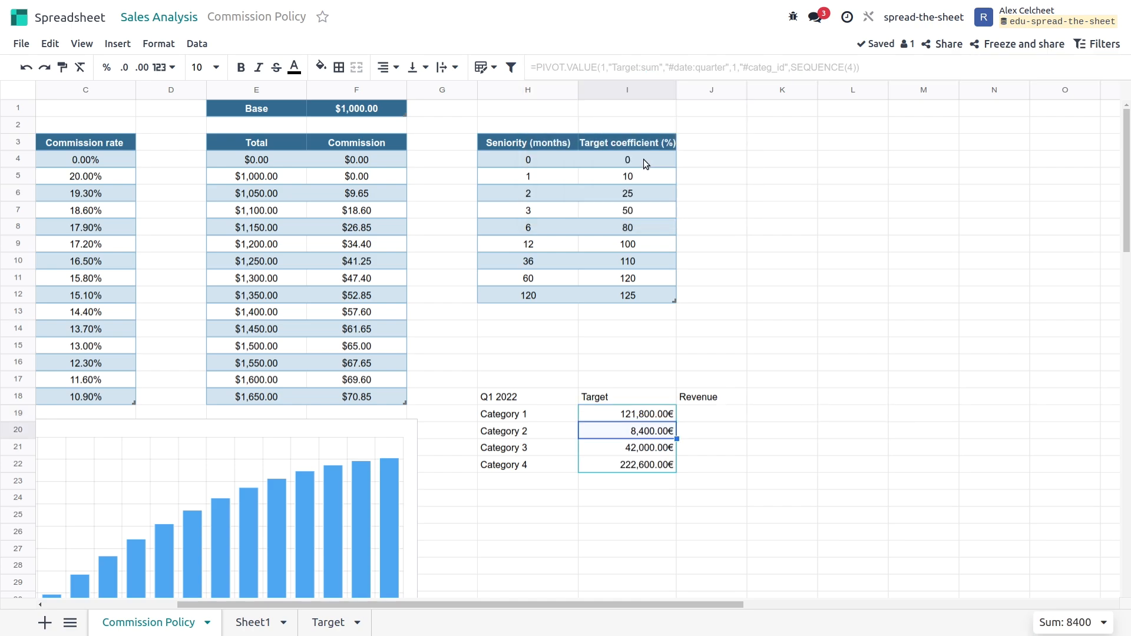
- Copy the PIVOT.VALUE target formula from I19 into J19 under the Revenue label
left_click(698, 431)
left_click_drag(641, 603, 759, 610)
left_click(445, 414)
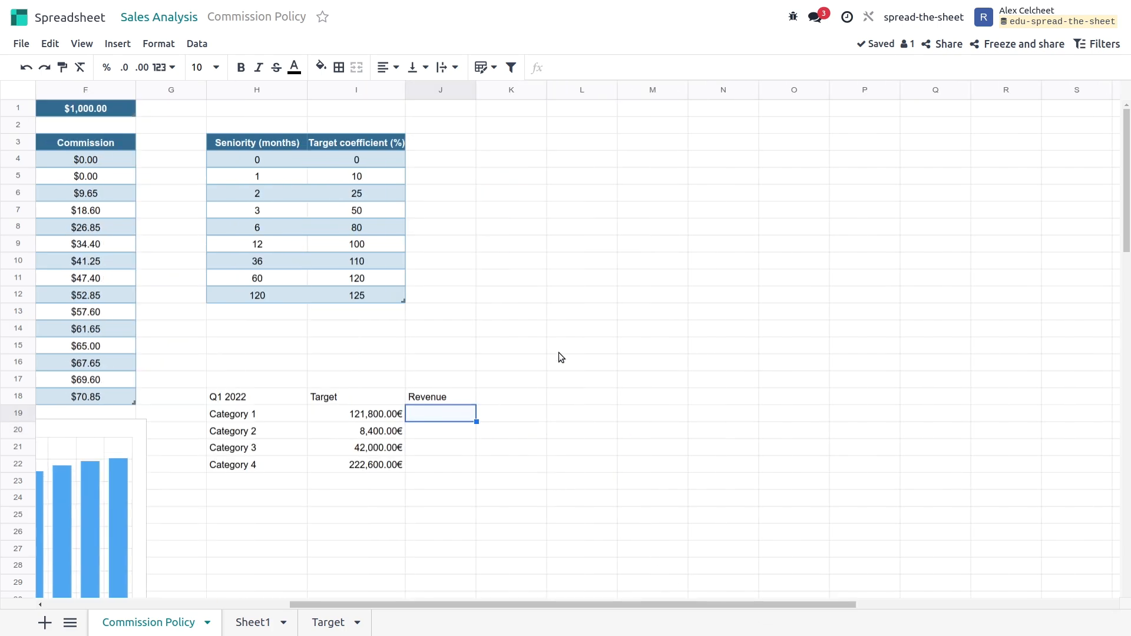
left_click(365, 419)
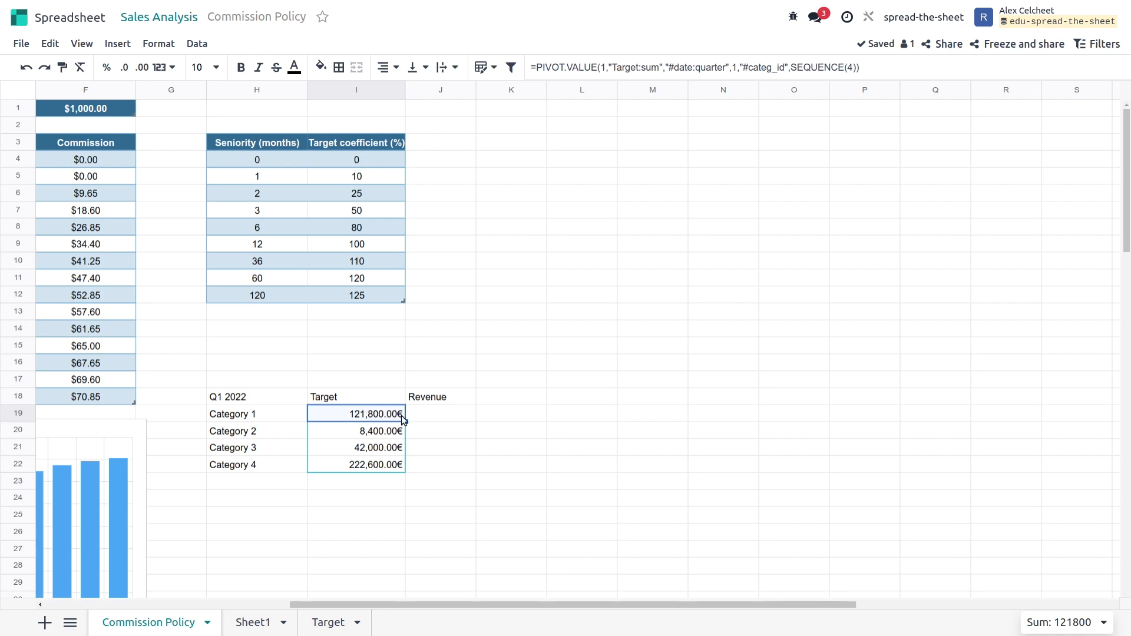
left_click(415, 418)
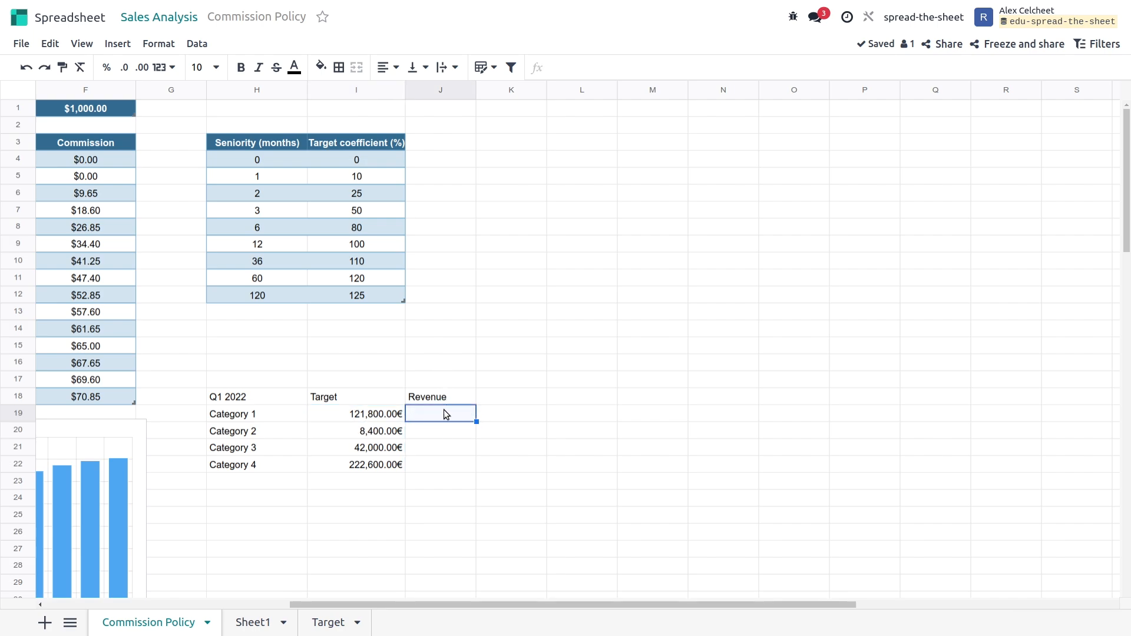
left_click(381, 416)
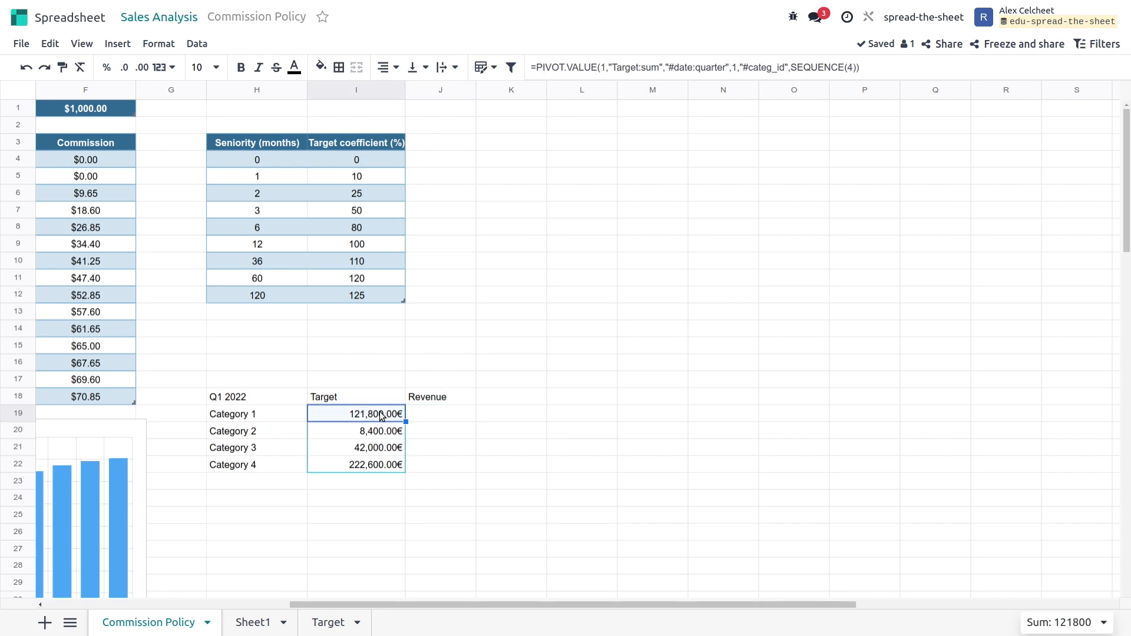
key("ctrl+c")
left_click(428, 414)
key("ctrl+v")
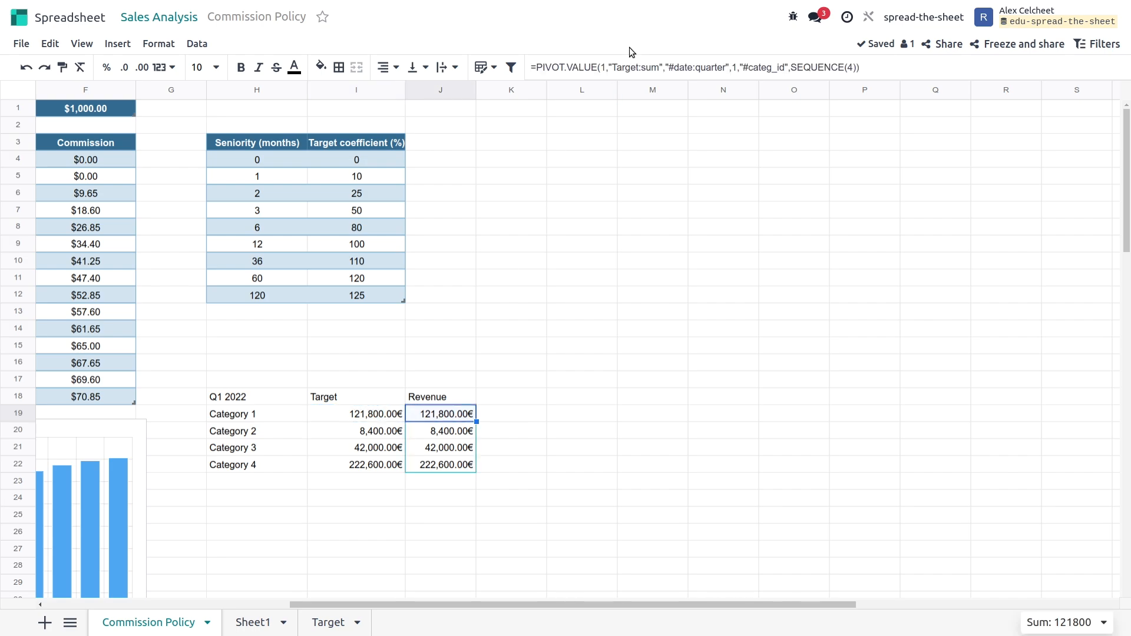
- Change the measure in the J19 PIVOT.VALUE formula to "price_total:sum"
double_click(646, 67)
double_click(625, 68)
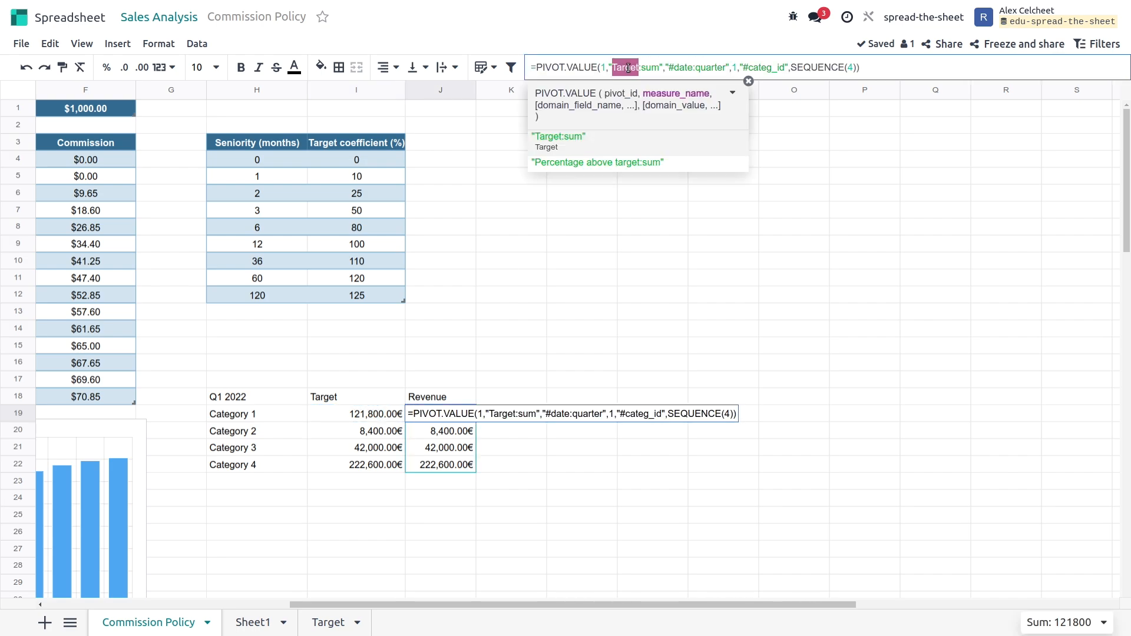
key("BackSpace")
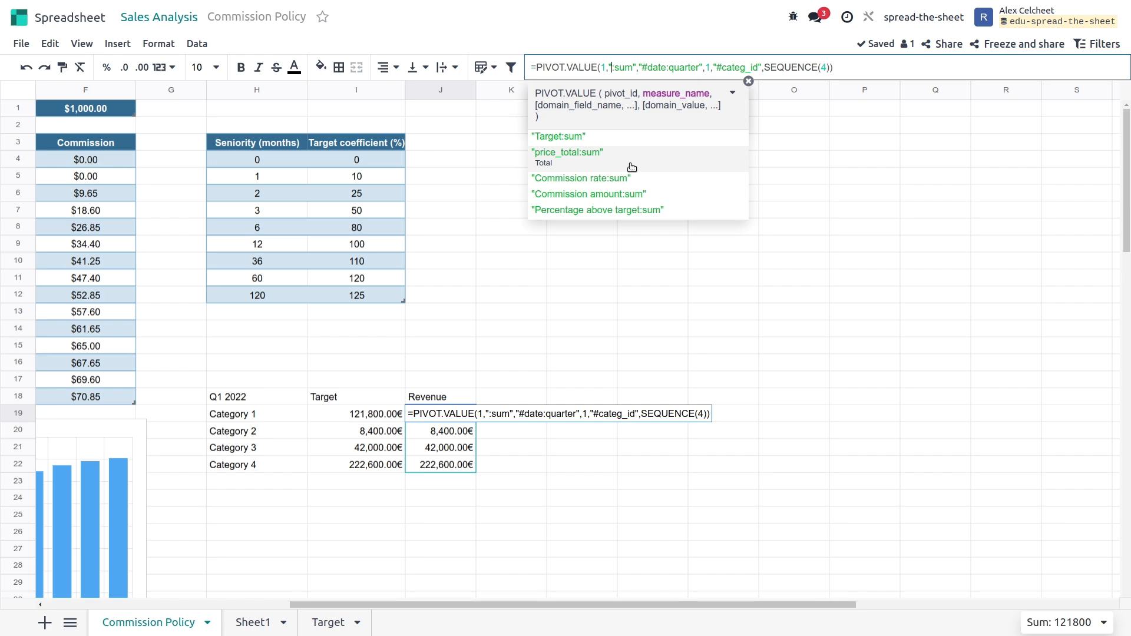
left_click(606, 157)
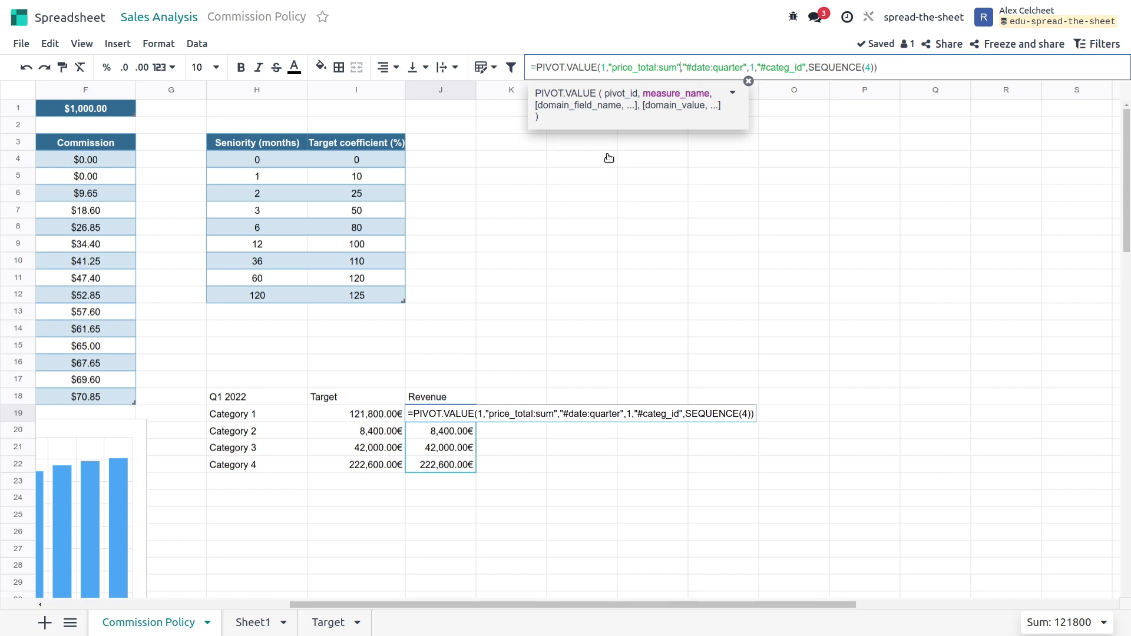
key("Return")
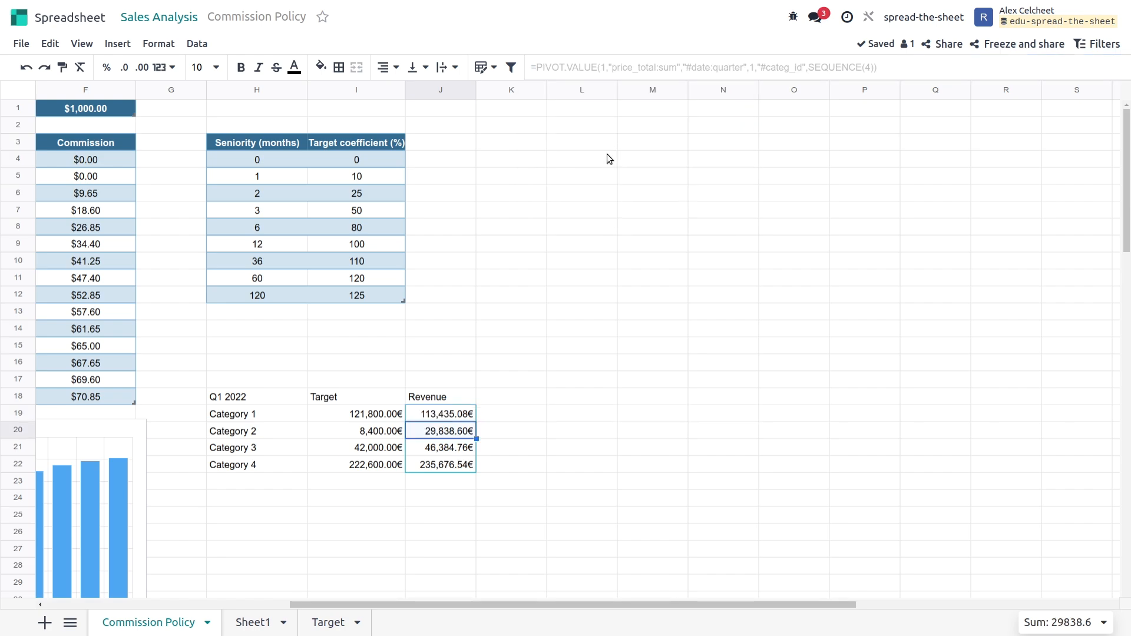
left_click(472, 412)
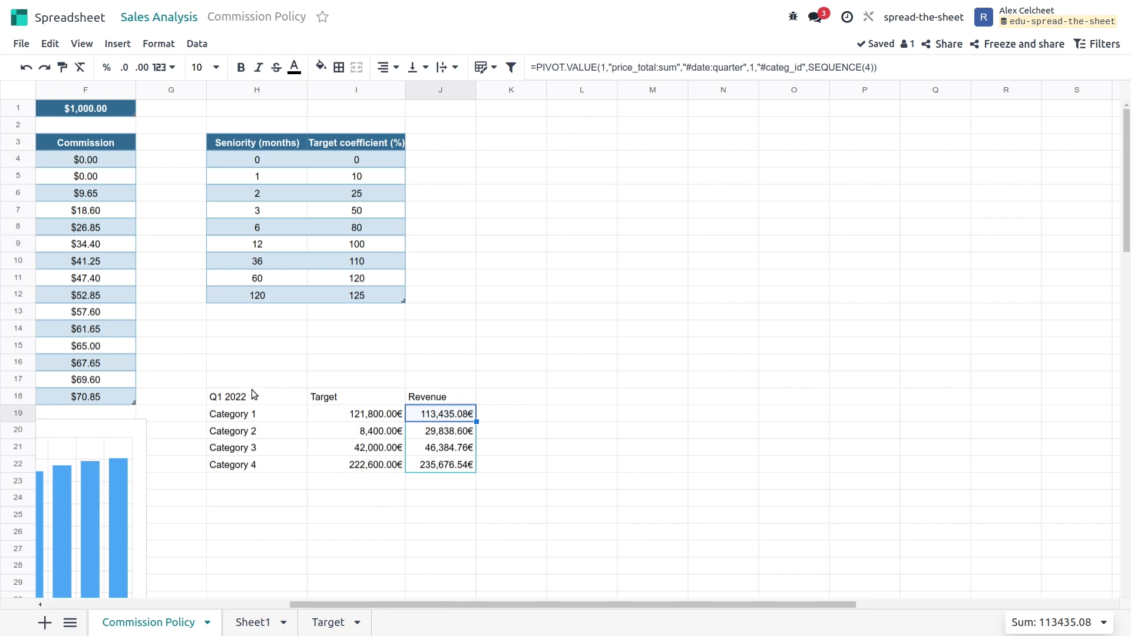
- Format the range H18:J22 as a table with the filter buttons turned off
left_click_drag(255, 396, 434, 469)
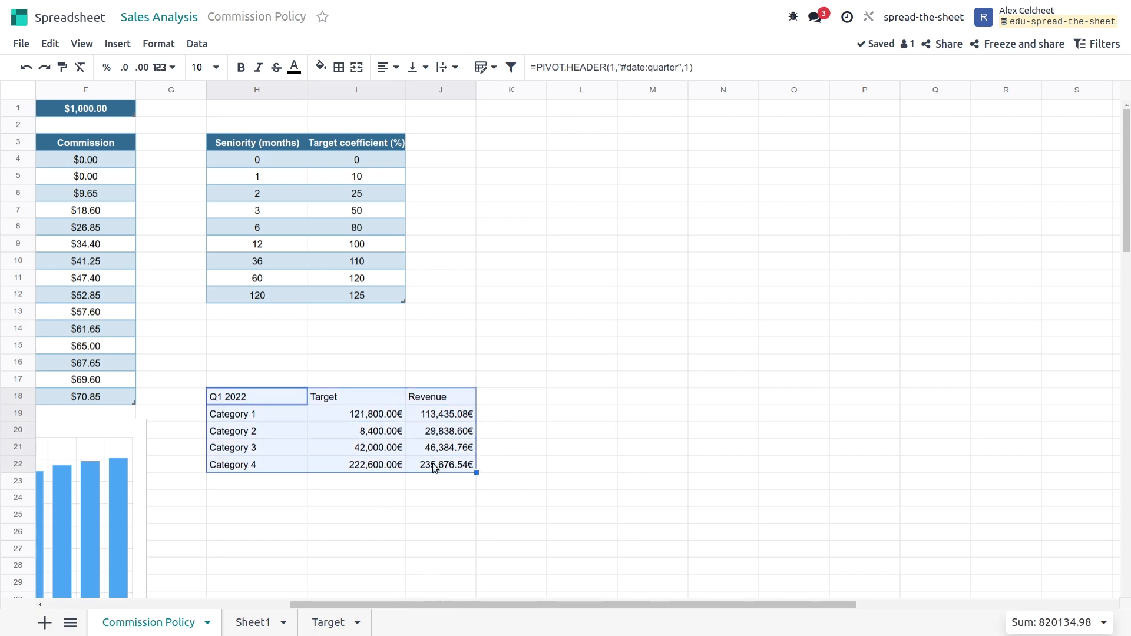
left_click(481, 68)
left_click(579, 158)
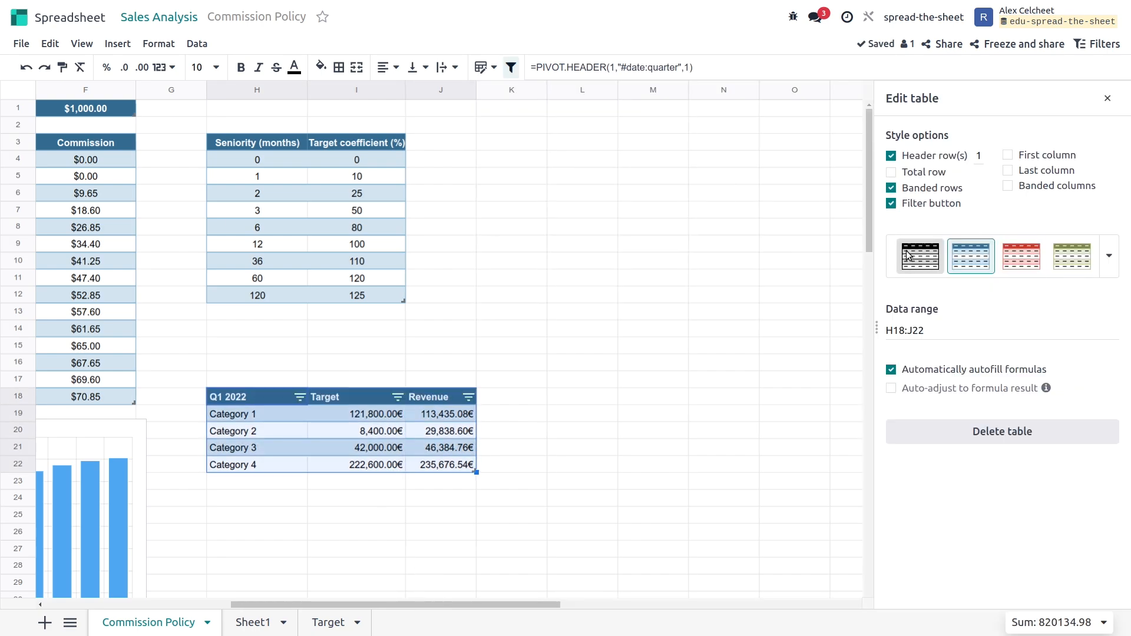
left_click(890, 203)
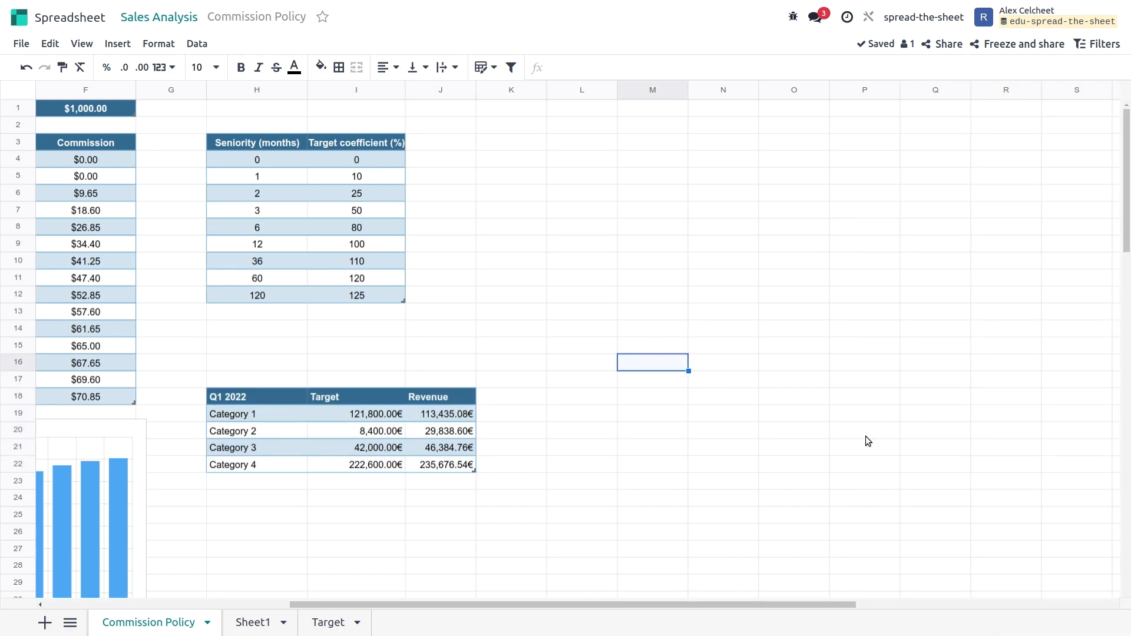
left_click(655, 361)
- Insert a column chart of Target and Revenue per category from the quarter table H18:J22
scroll(691, 604, "left", 5)
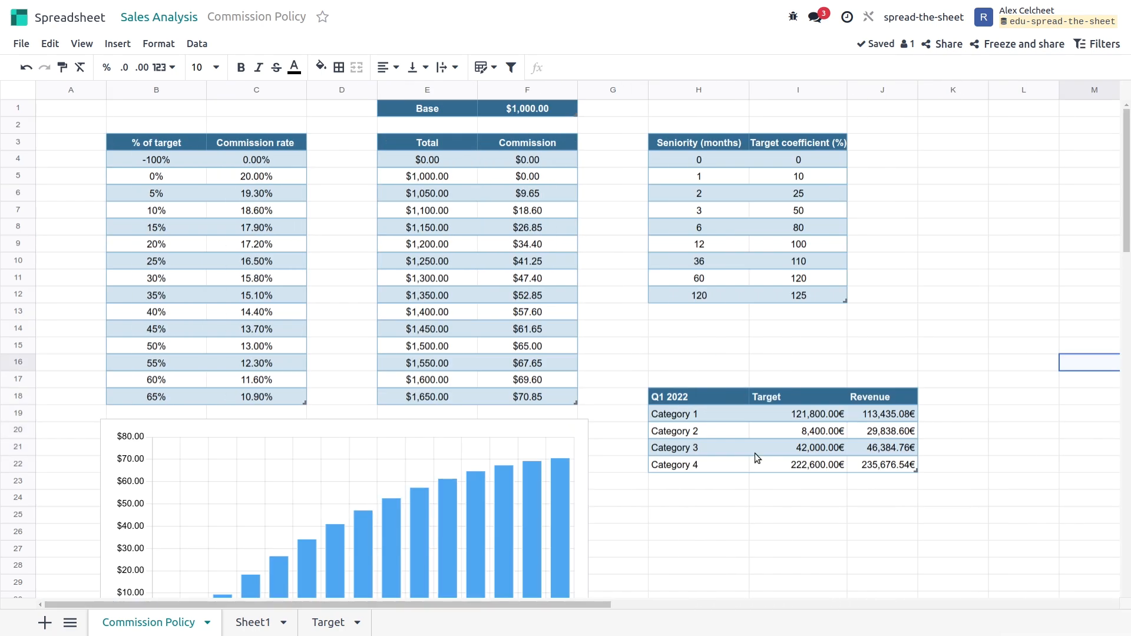
scroll(755, 453, "down", 2)
left_click(790, 360)
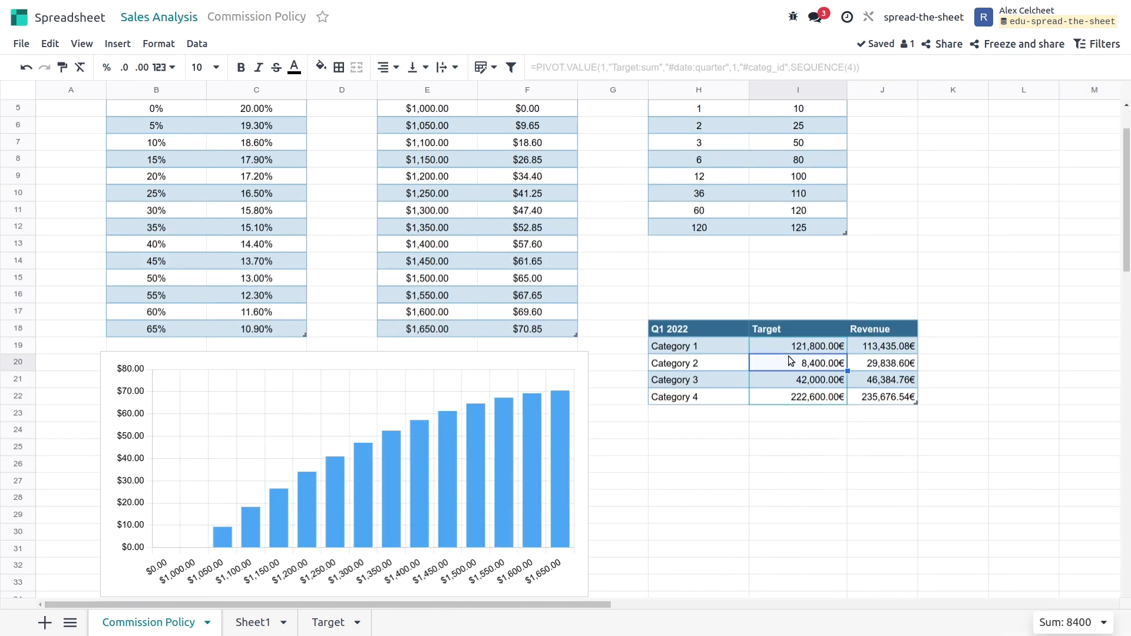
left_click(712, 347)
left_click_drag(711, 335, 909, 399)
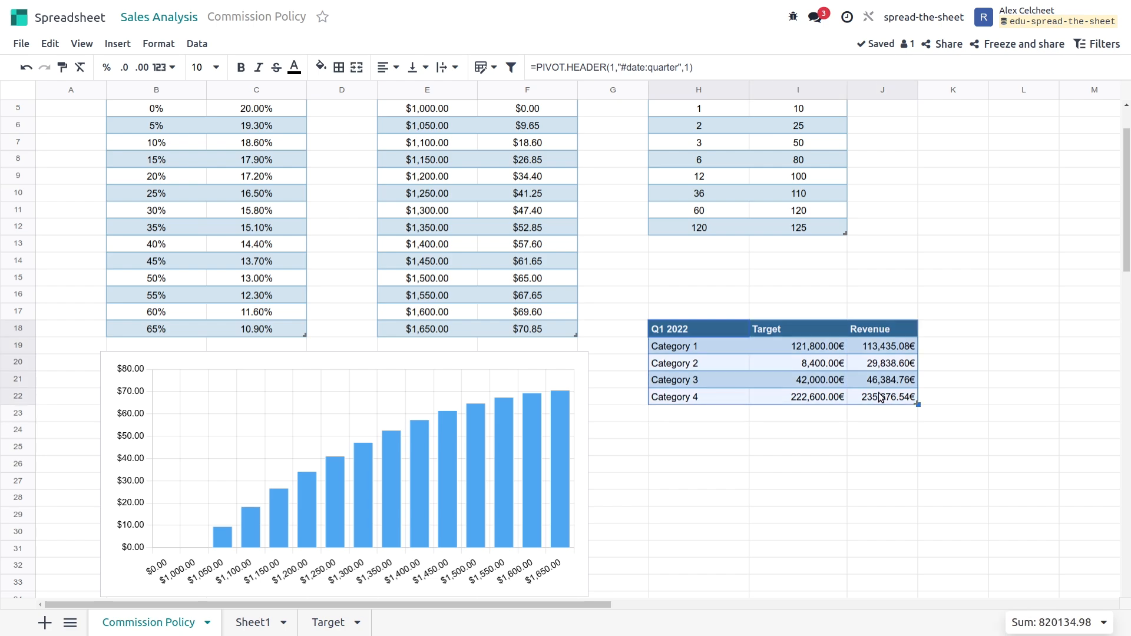
left_click(120, 43)
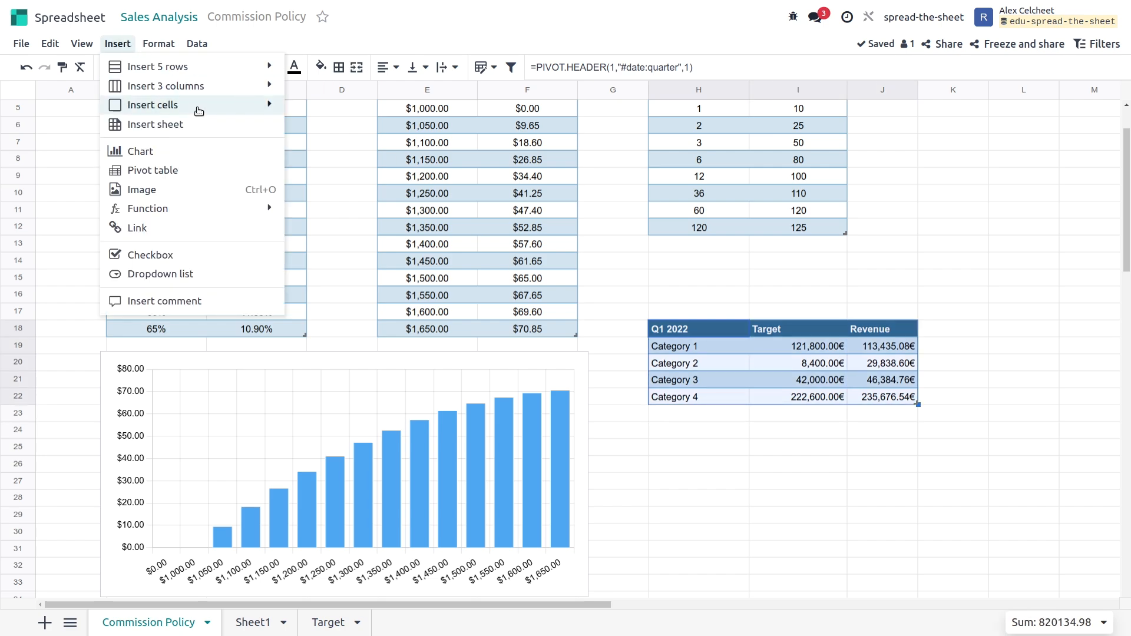
left_click(179, 152)
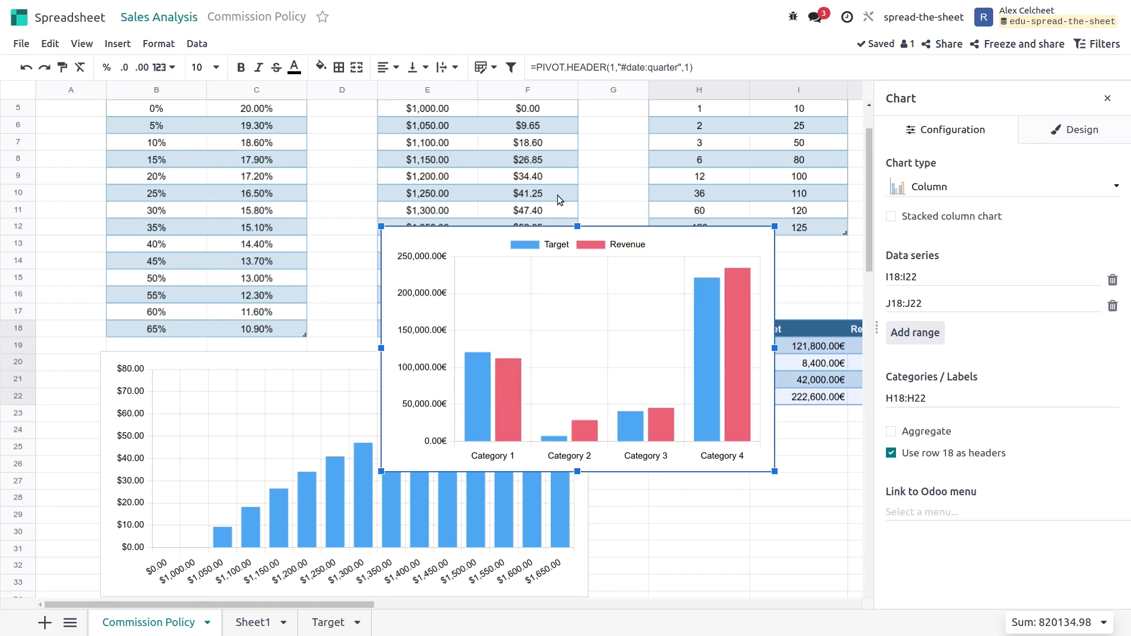
- Move the Target and Revenue chart just below the quarter table, starting around row 25 in column H, and close its settings
left_click_drag(576, 388, 568, 442)
left_click_drag(351, 608, 526, 608)
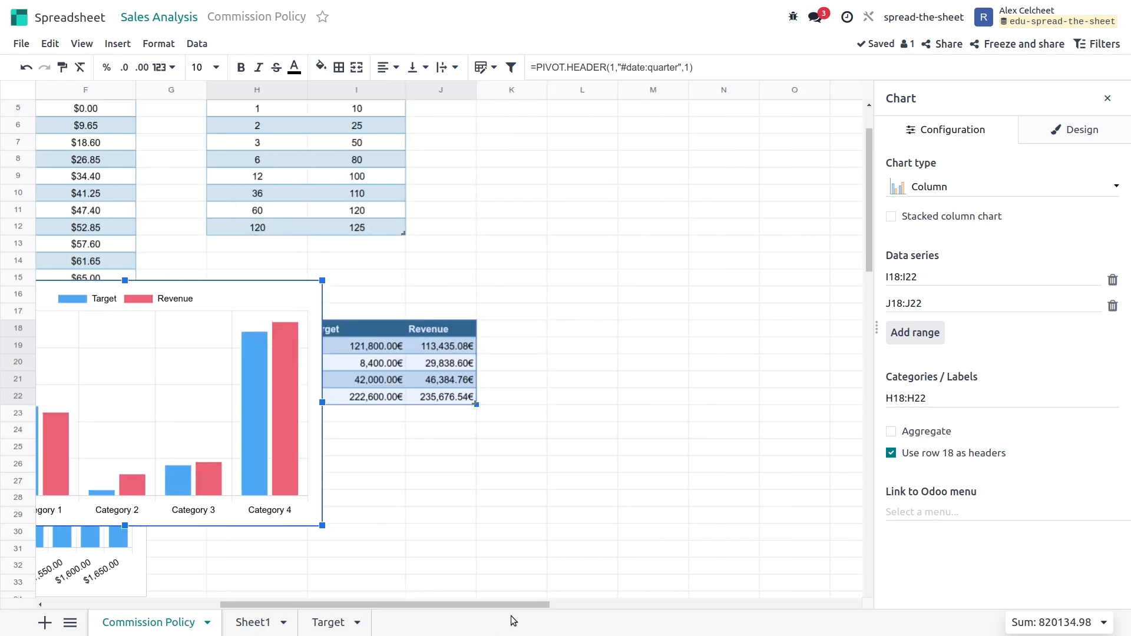
left_click_drag(174, 367, 435, 499)
scroll(575, 408, "down", 4)
left_click_drag(450, 317, 474, 345)
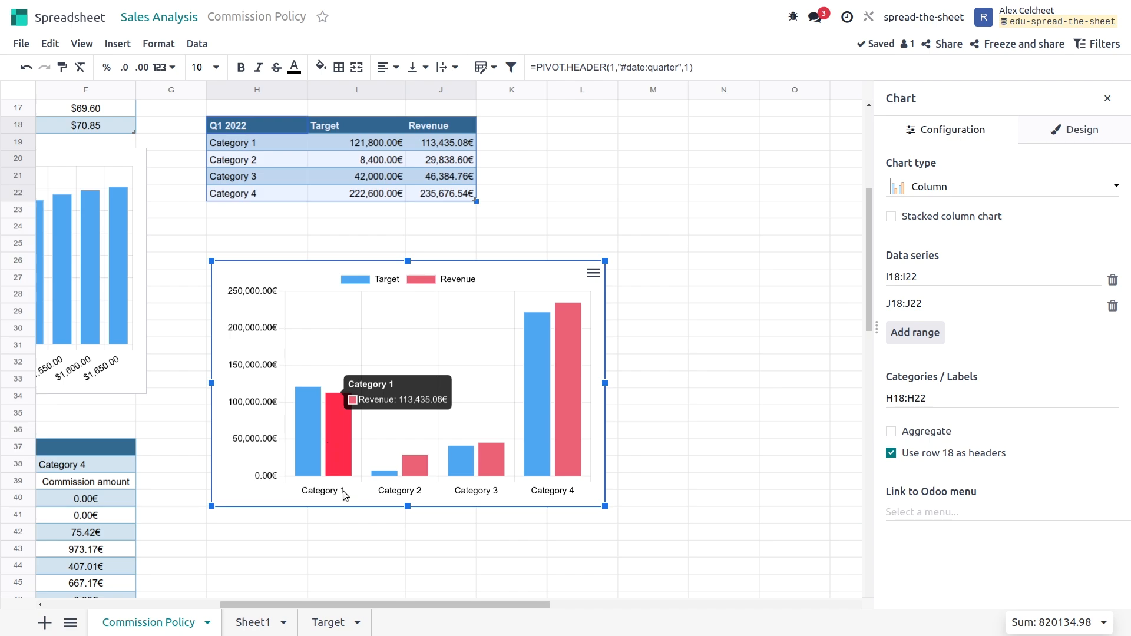
scroll(615, 306, "up", 3)
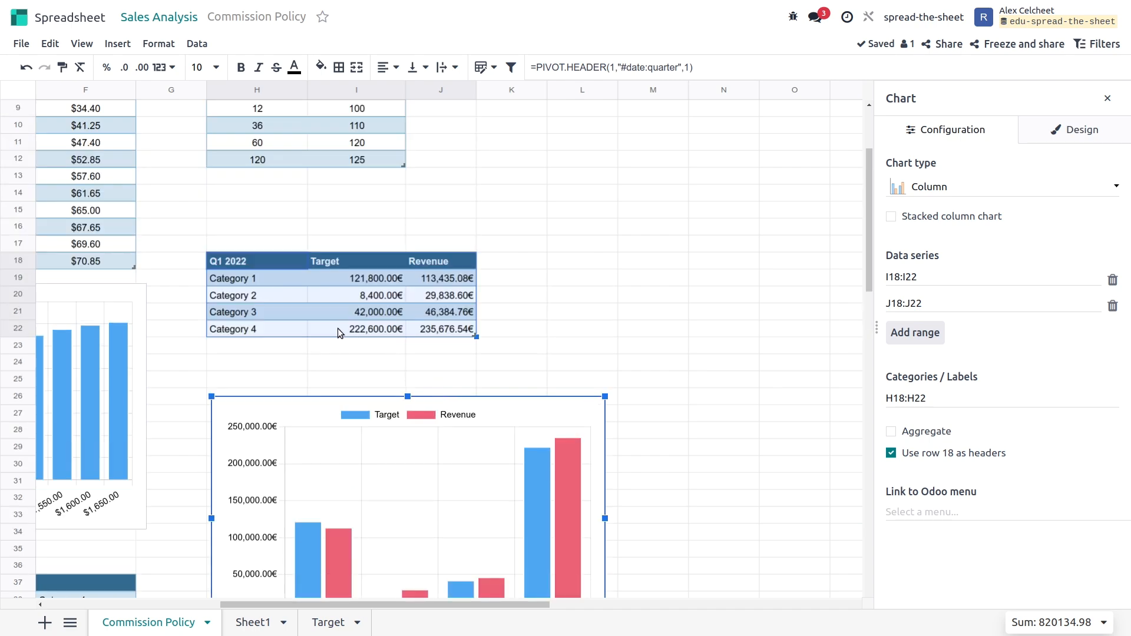
left_click(614, 306)
left_click(1107, 98)
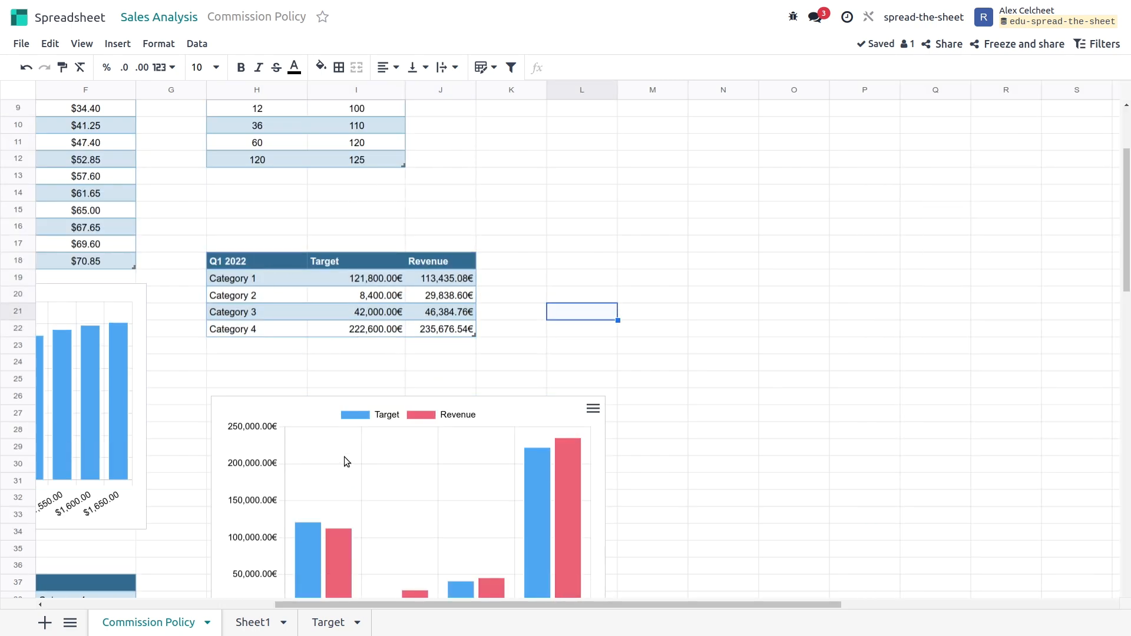
left_click_drag(346, 461, 343, 451)
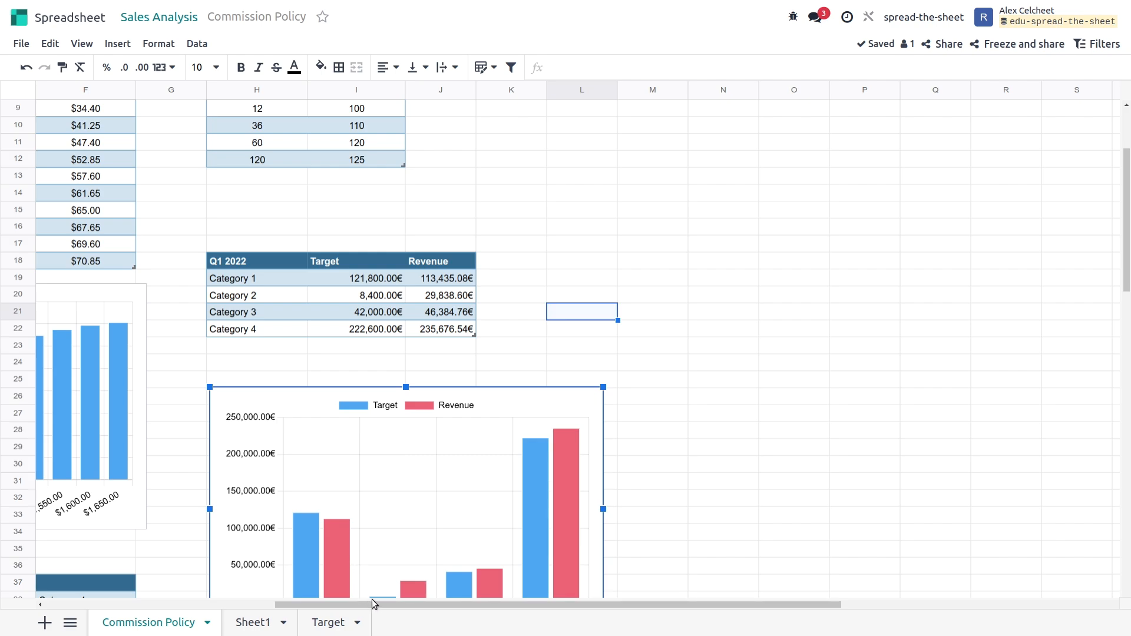
- Open the properties of Pivot #1 from the quarter table and order the Order Date column by Descending
left_click_drag(372, 602, 241, 603)
left_click(507, 311)
right_click(508, 311)
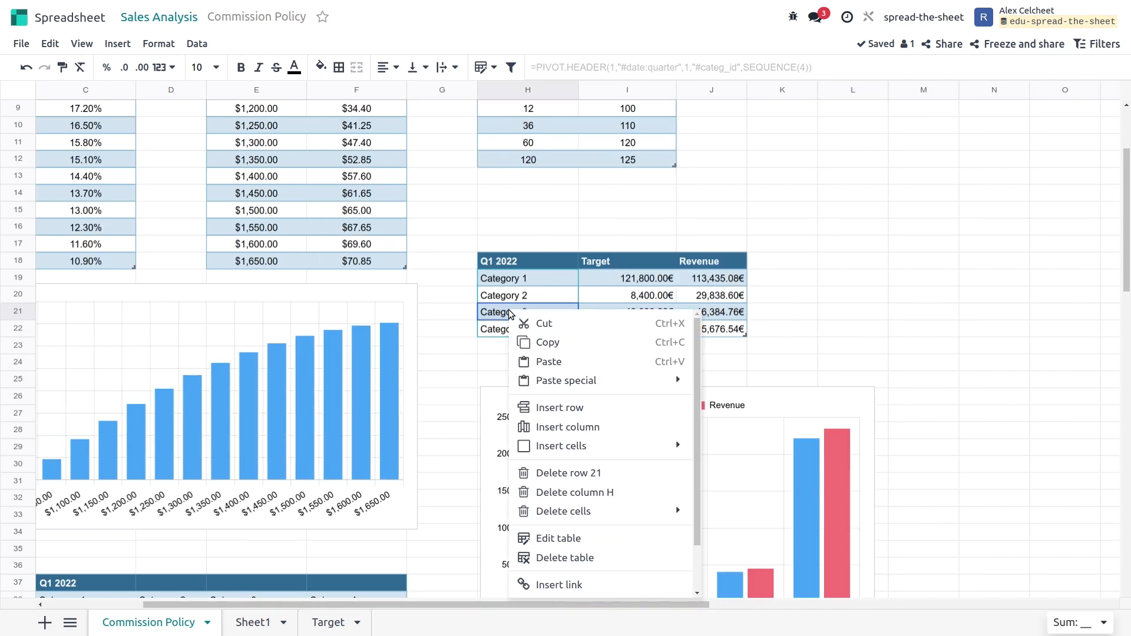
scroll(554, 538, "down", 2)
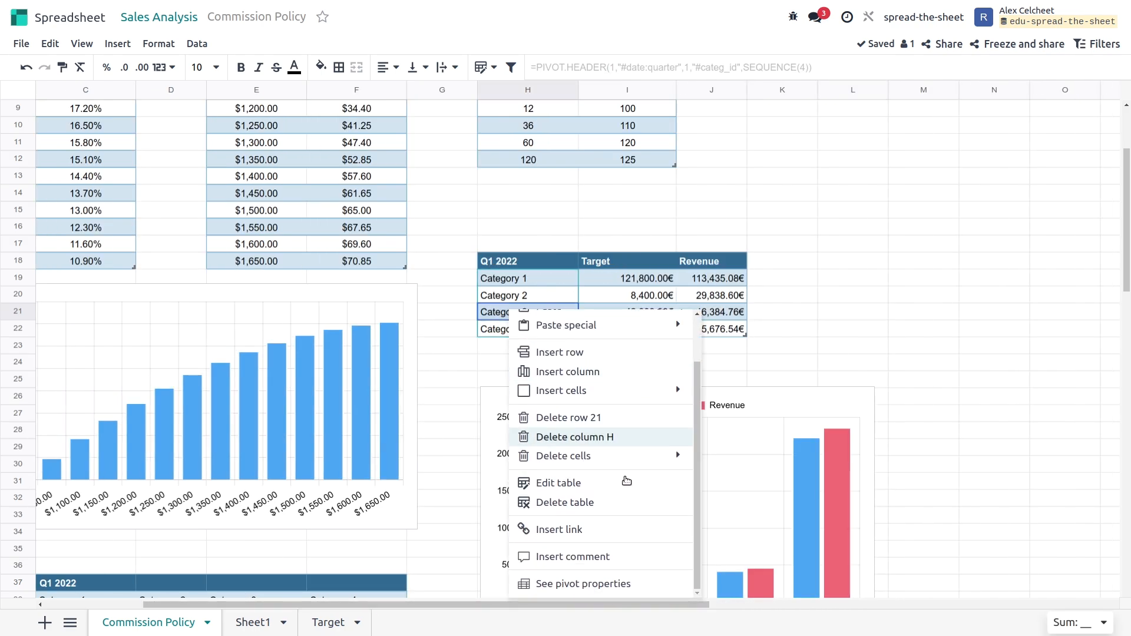
left_click(563, 583)
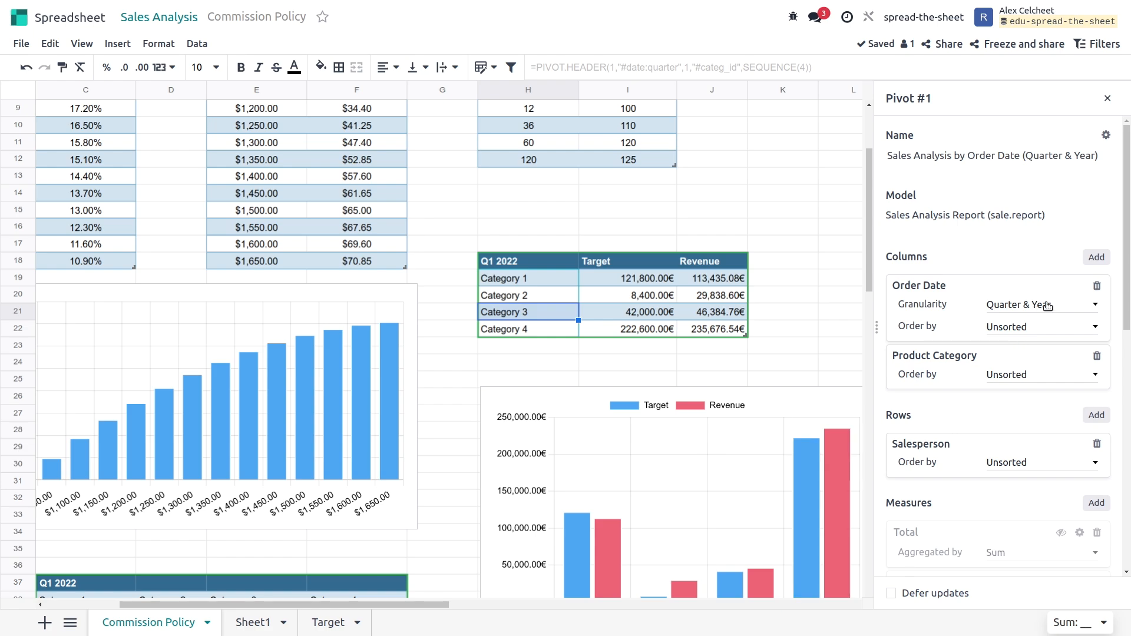
left_click(1041, 328)
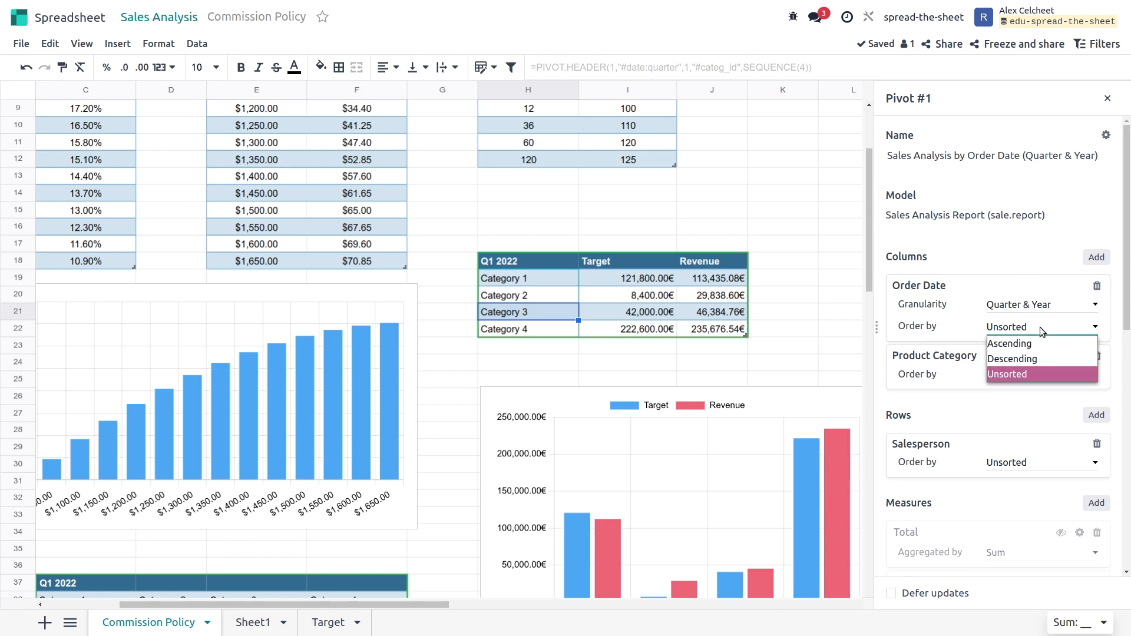
left_click(1038, 359)
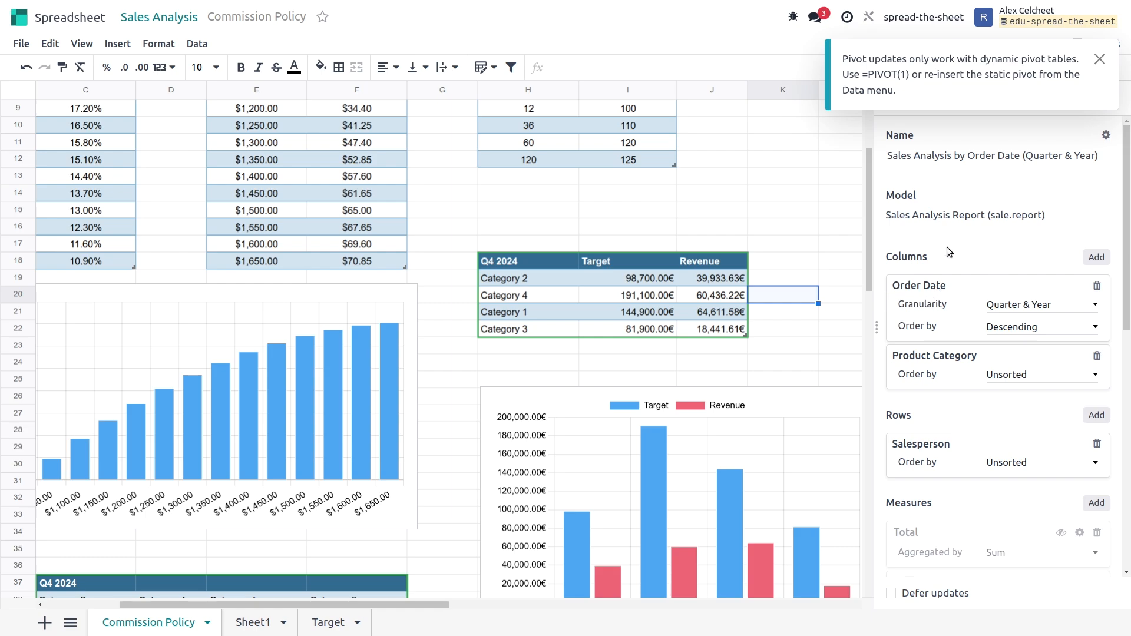
- Nudge the Target and Revenue chart slightly upward, closer to the quarter table, and deselect it
scroll(719, 266, "down", 4)
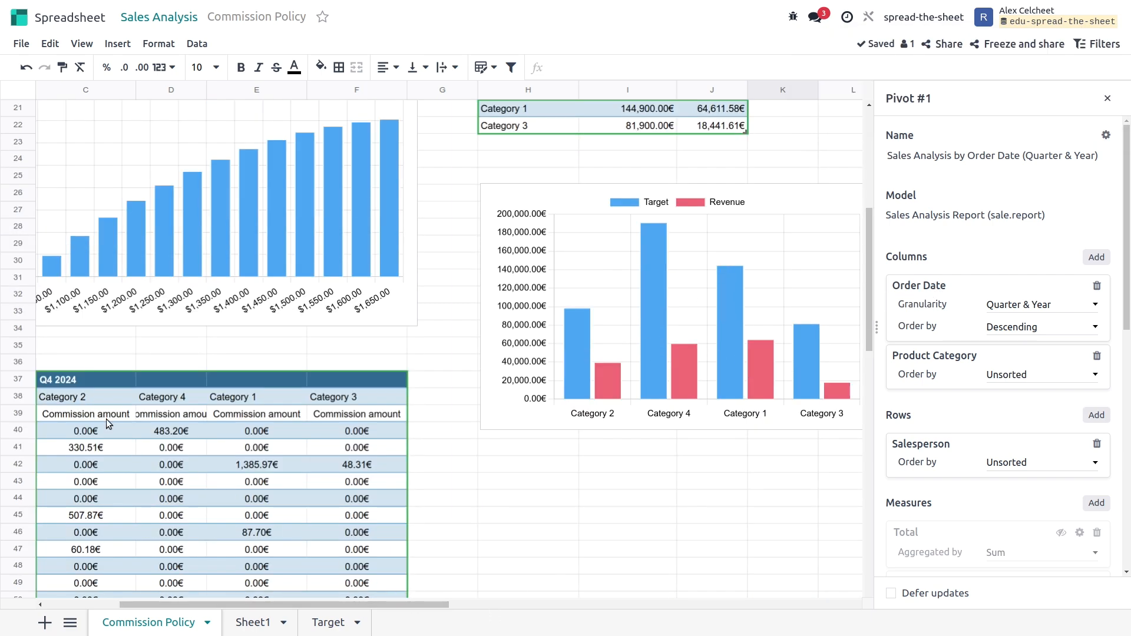
scroll(176, 401, "up", 4)
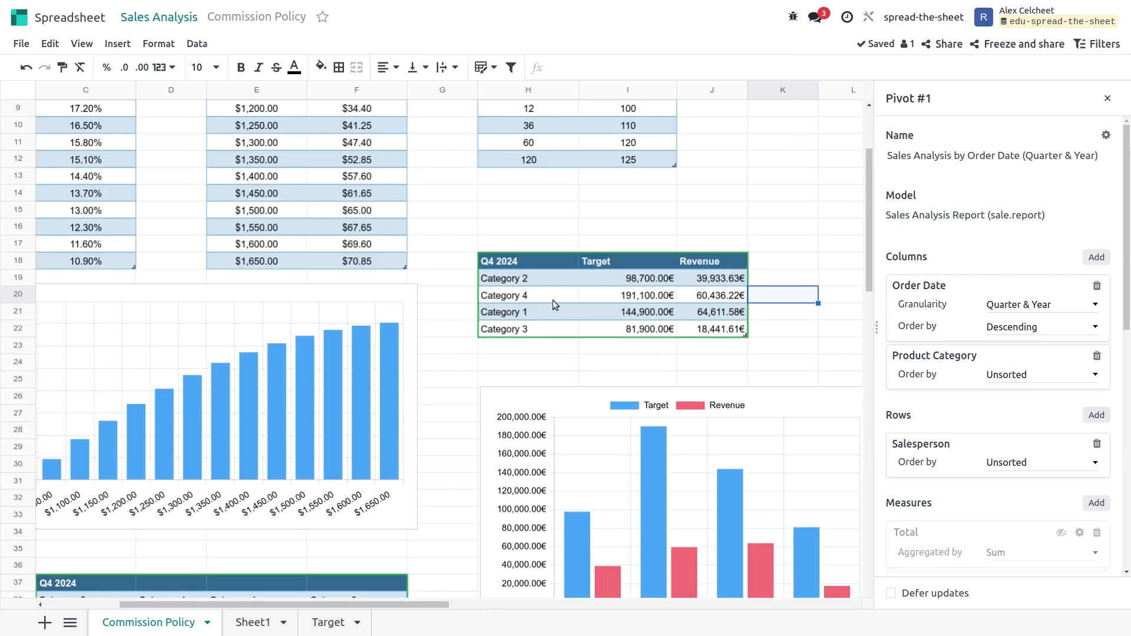
scroll(708, 331, "down", 2)
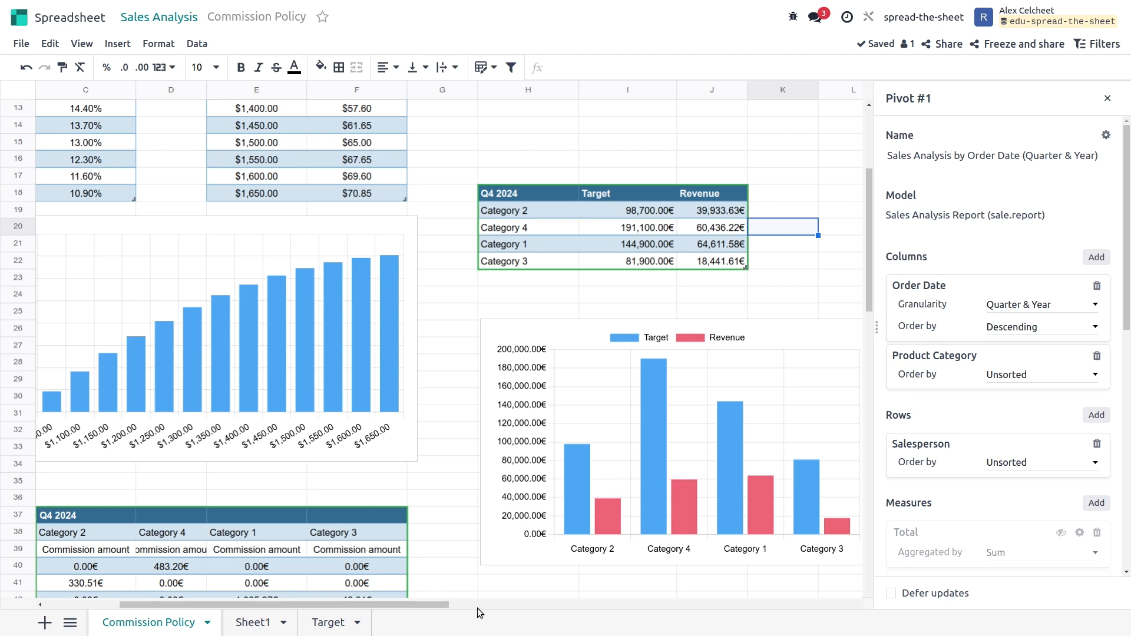
left_click_drag(405, 606, 471, 615)
left_click(553, 444)
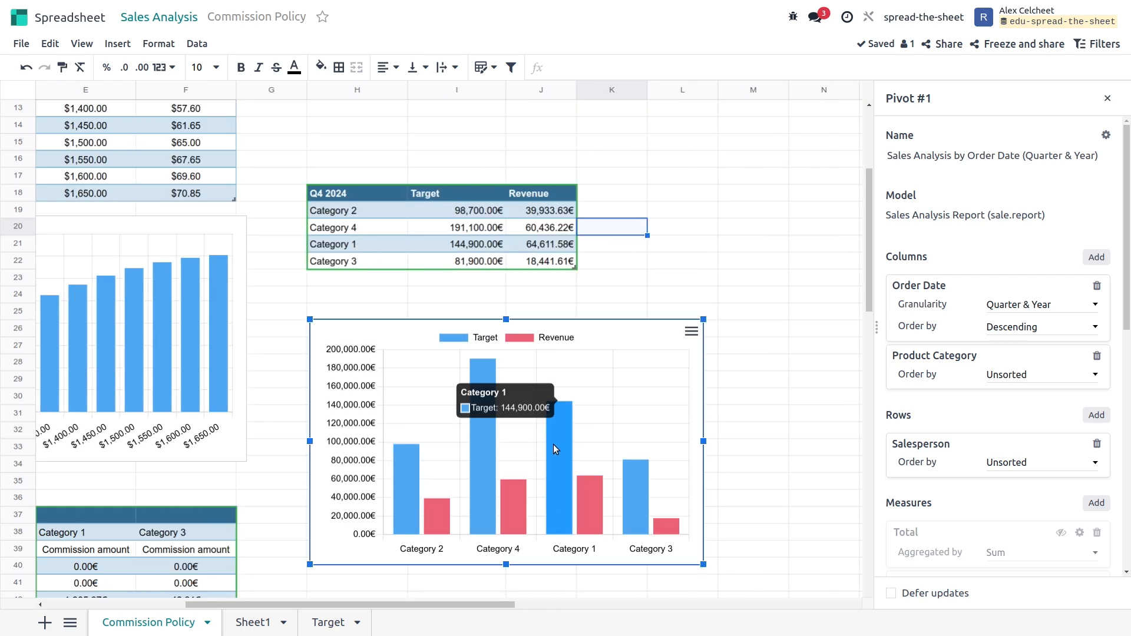
left_click_drag(553, 444, 551, 430)
left_click(816, 362)
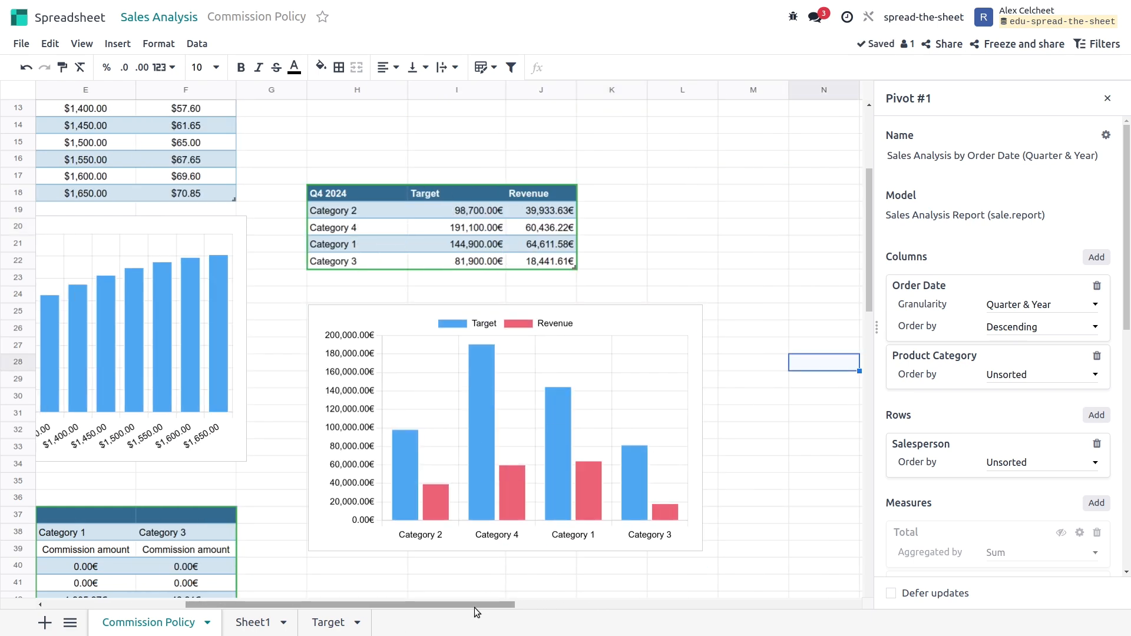
- Review the reordered quarter table, its chart and the commission tables on the Commission Policy sheet
left_click_drag(474, 606, 459, 607)
scroll(476, 381, "down", 2)
mouse_move(500, 425)
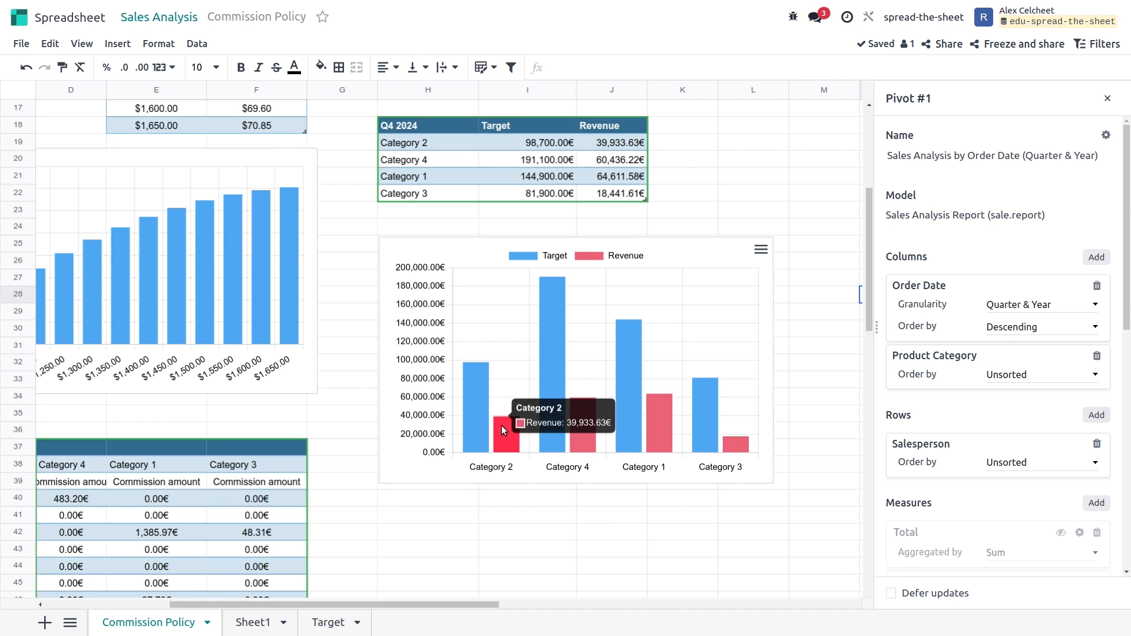
scroll(501, 425, "up", 8)
scroll(494, 523, "left", 2)
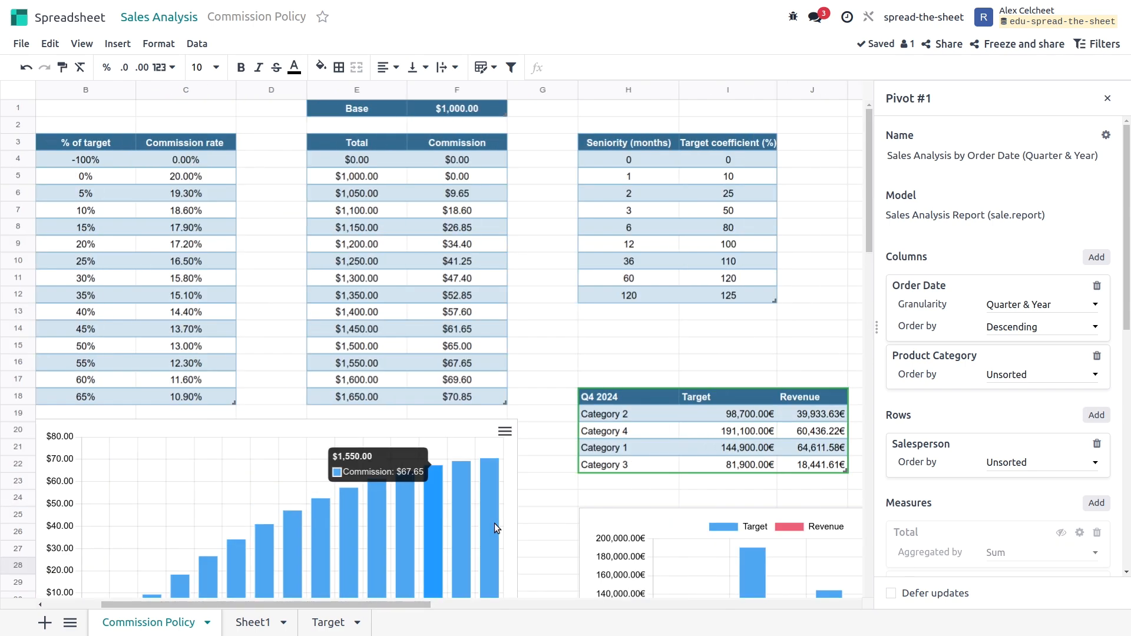
scroll(573, 383, "down", 6)
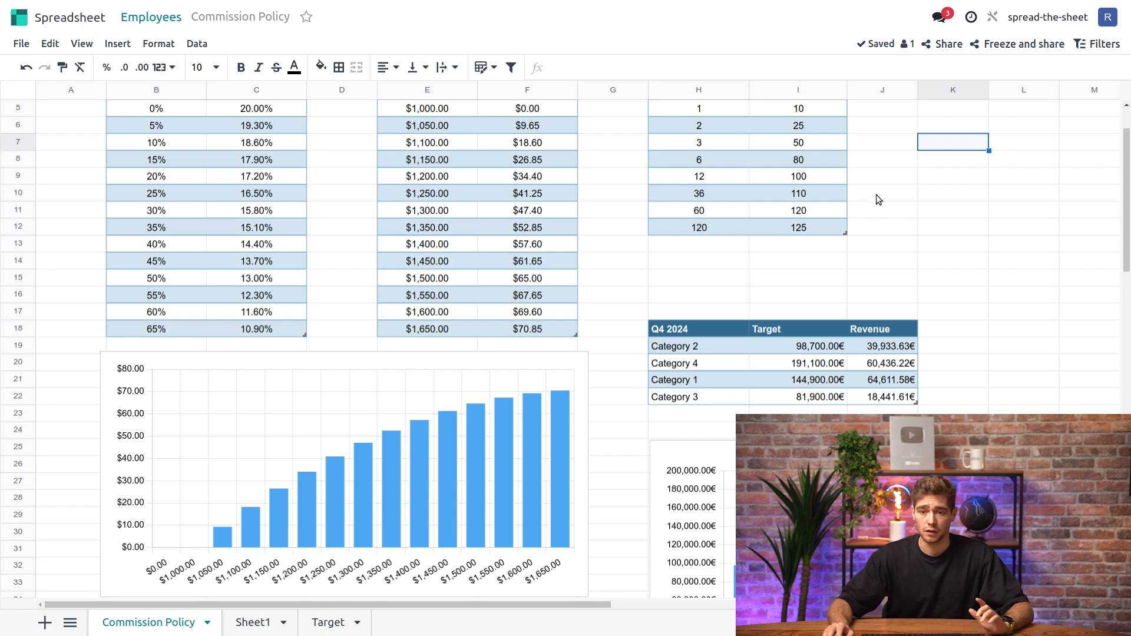
- Switch to the Employees app, show the employees as a list and widen the First Contract Date column
left_click(20, 18)
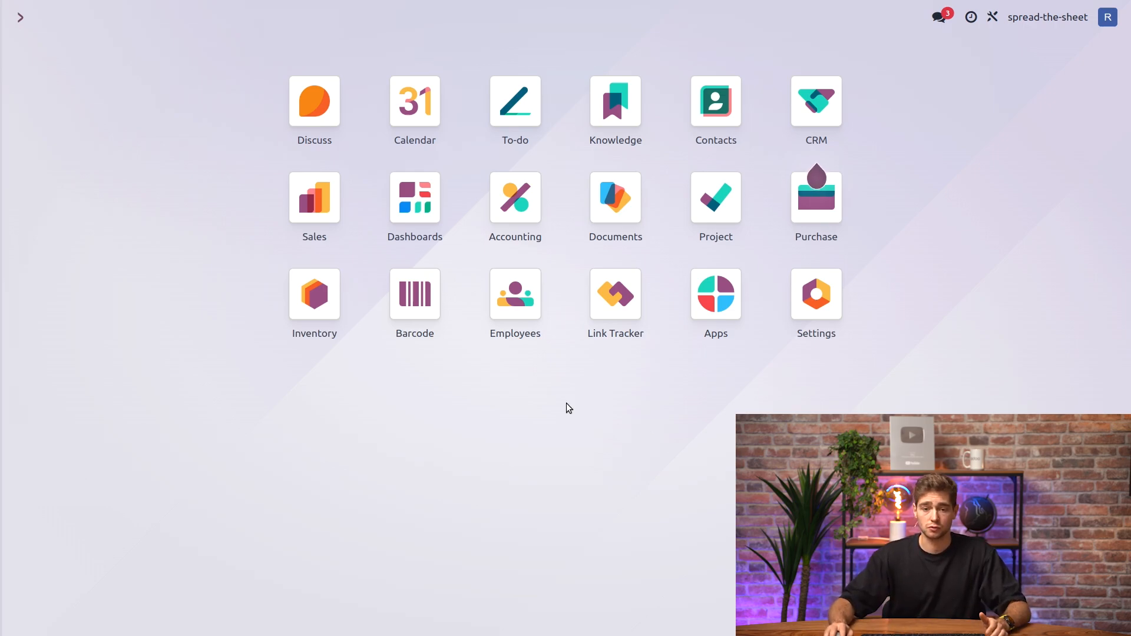
left_click(521, 302)
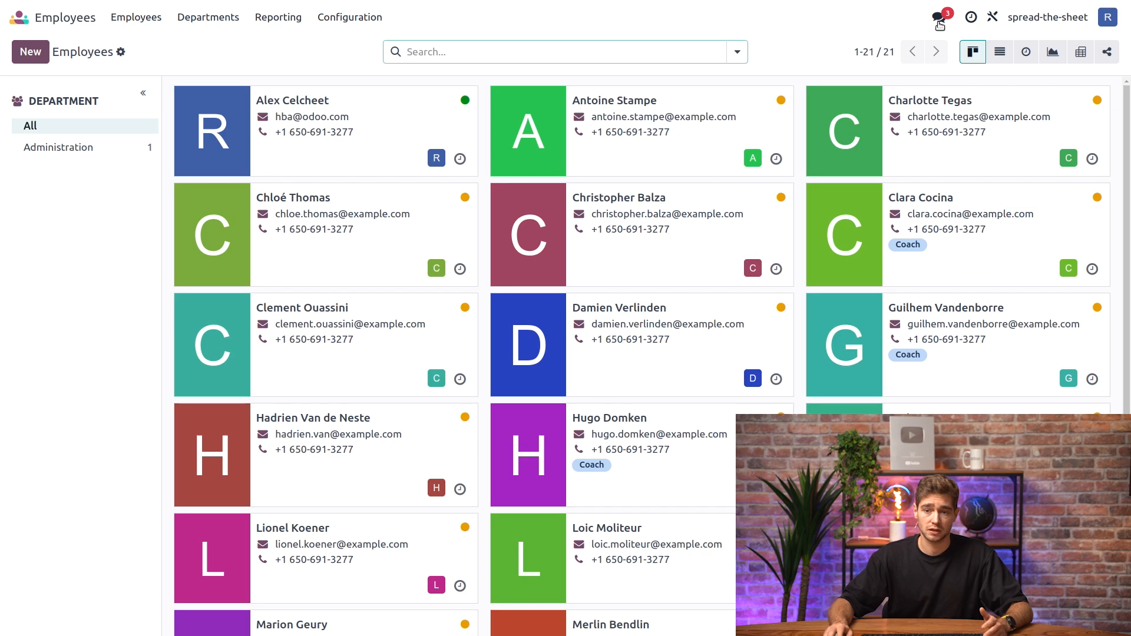
left_click(999, 51)
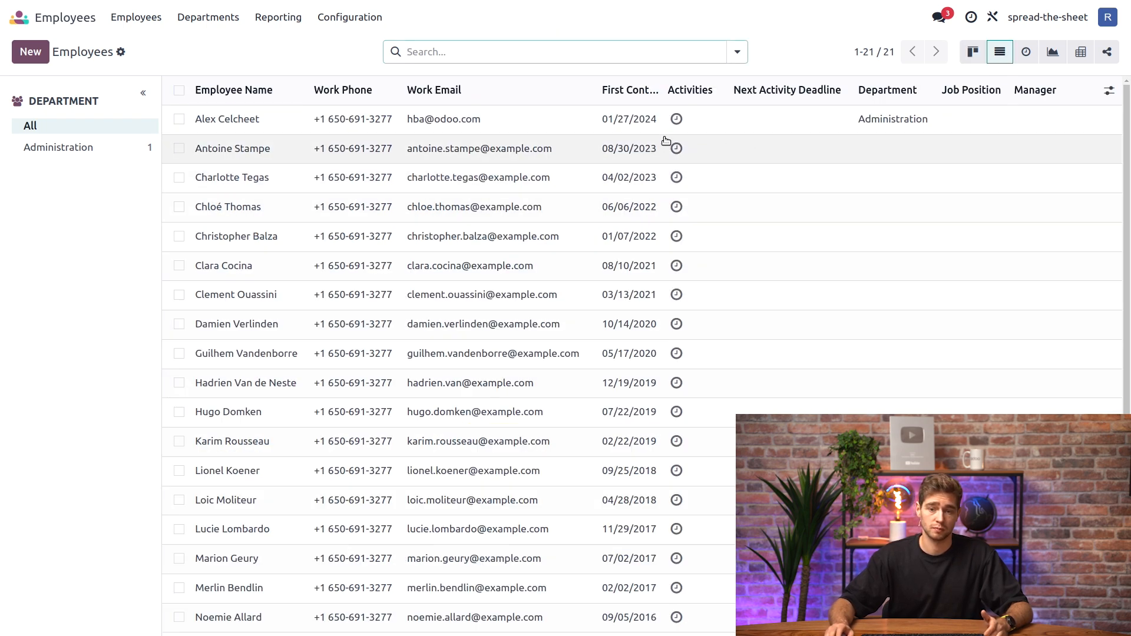
left_click_drag(660, 92, 716, 90)
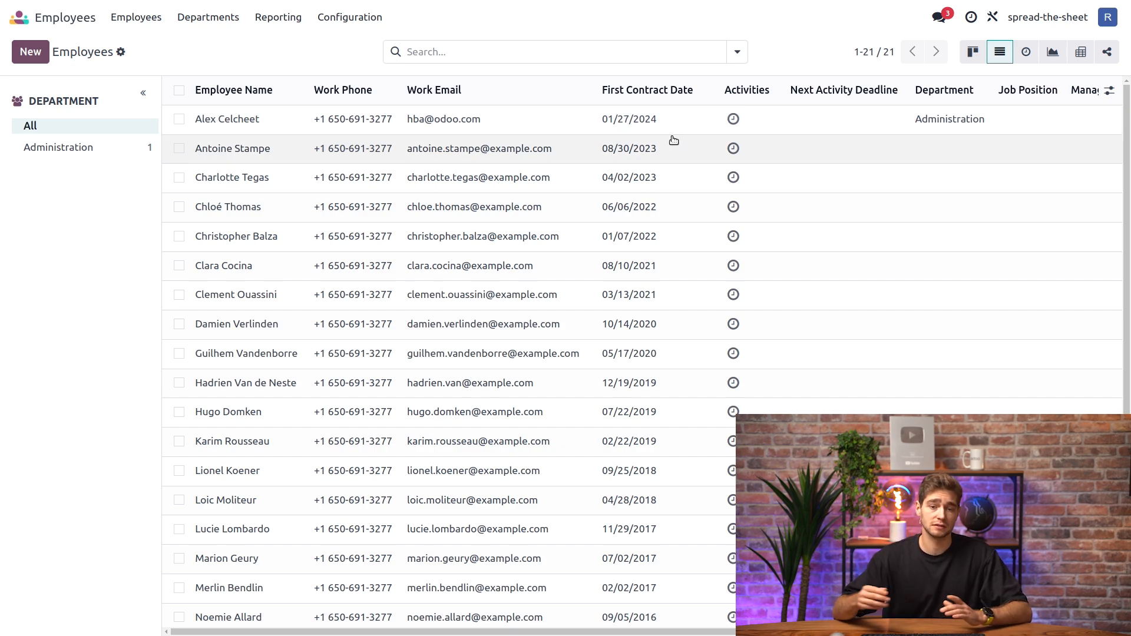
- Insert the employee list into the Commission Policy spreadsheet, limited to the first 30 records
left_click(121, 52)
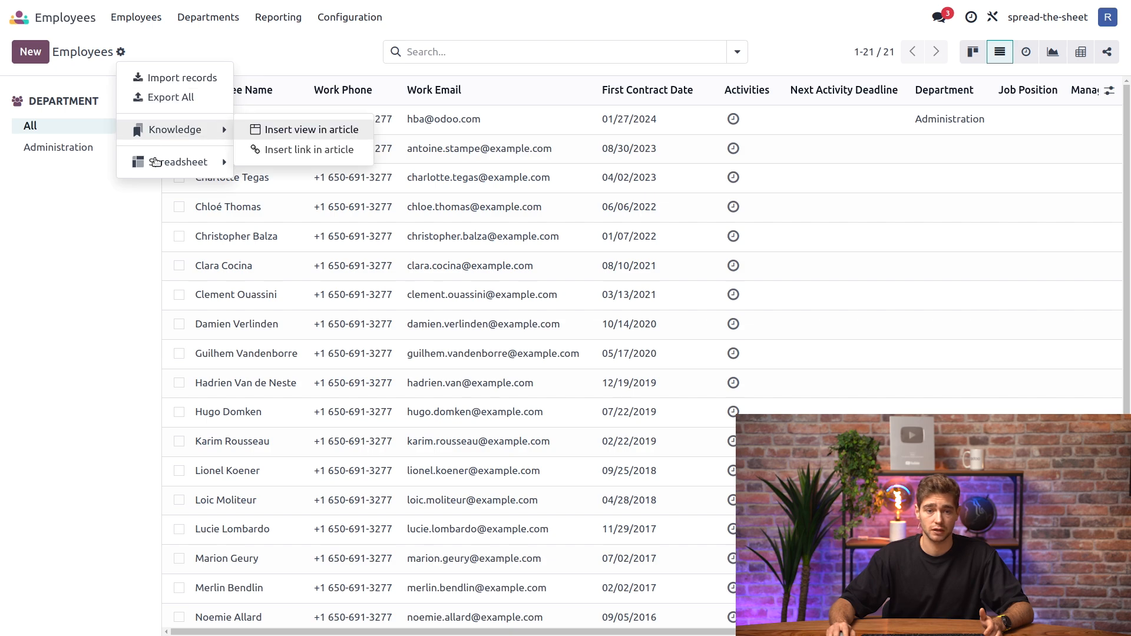
mouse_move(189, 162)
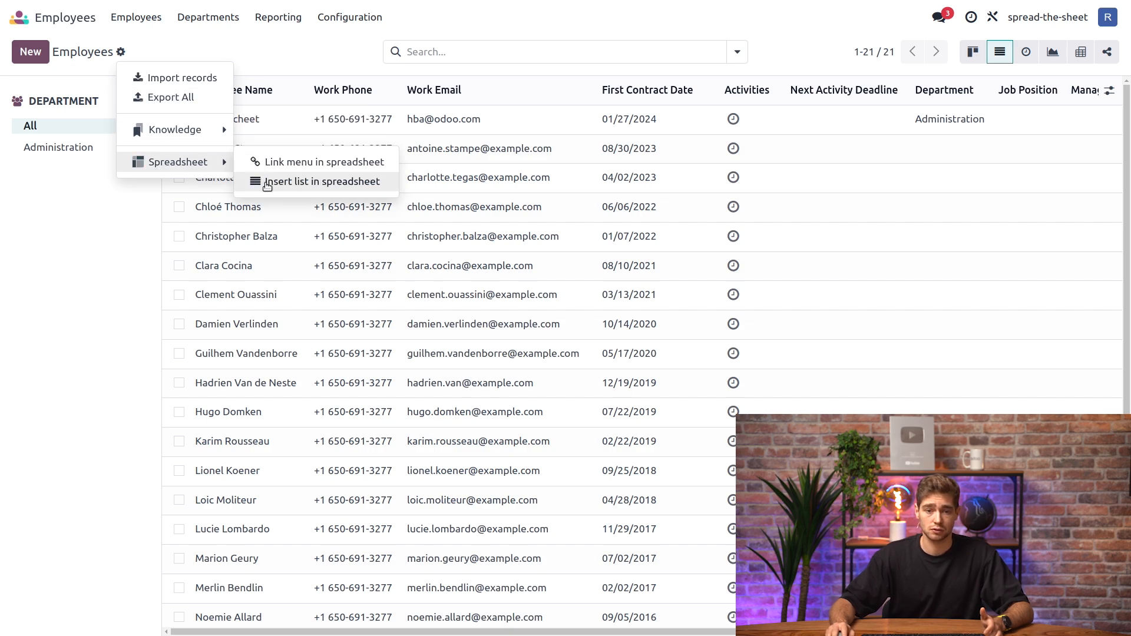
left_click(266, 180)
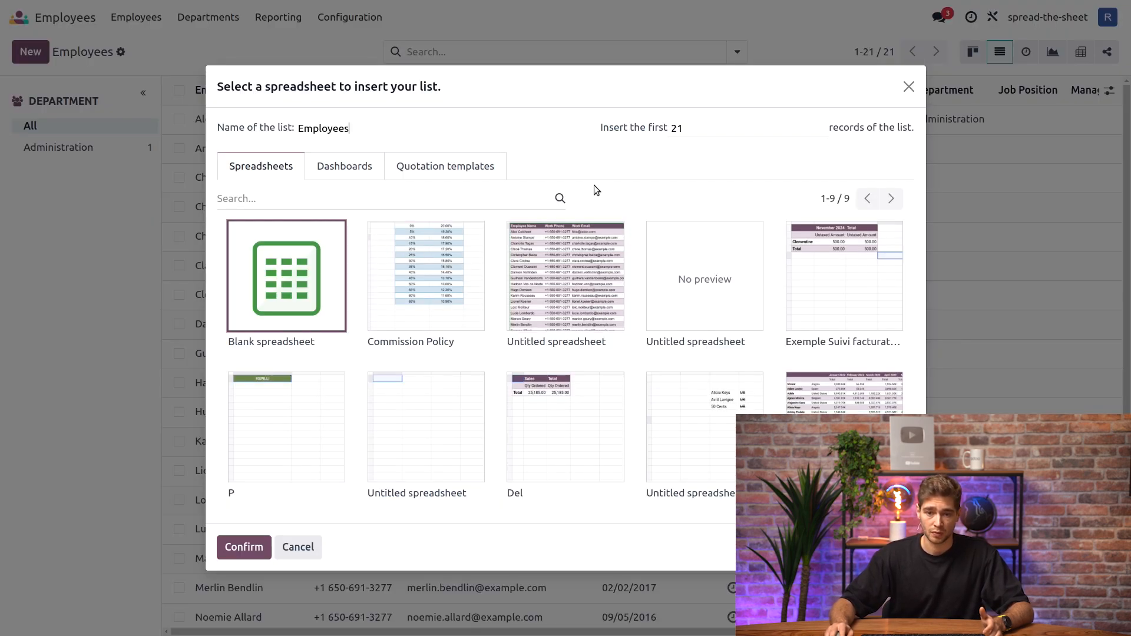
left_click(700, 132)
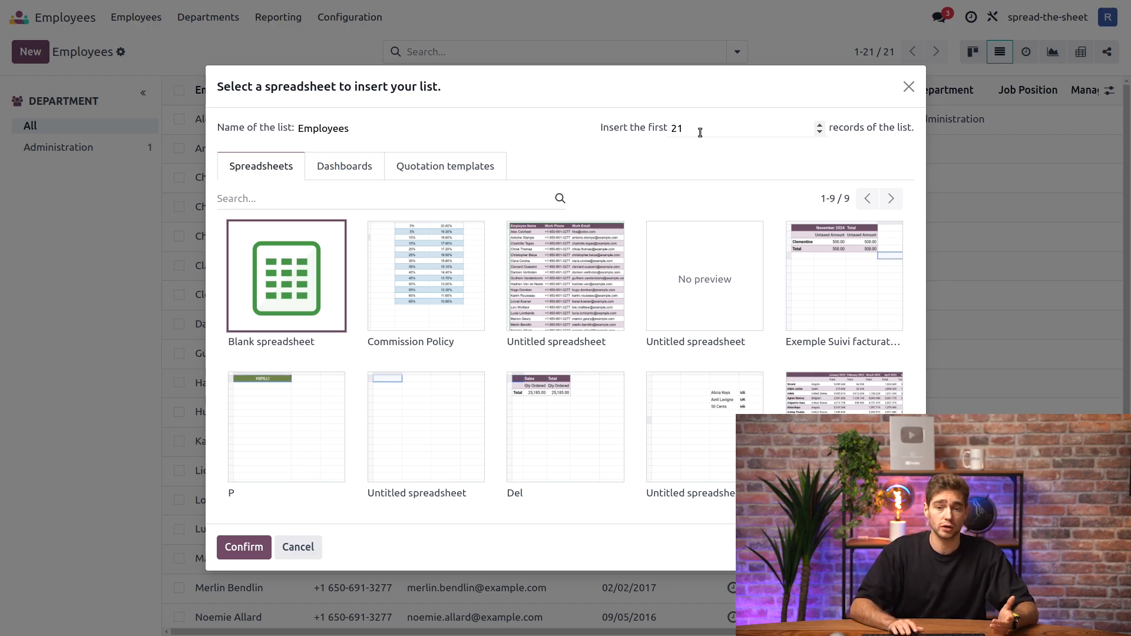
key("BackSpace")
key("BackSpace")
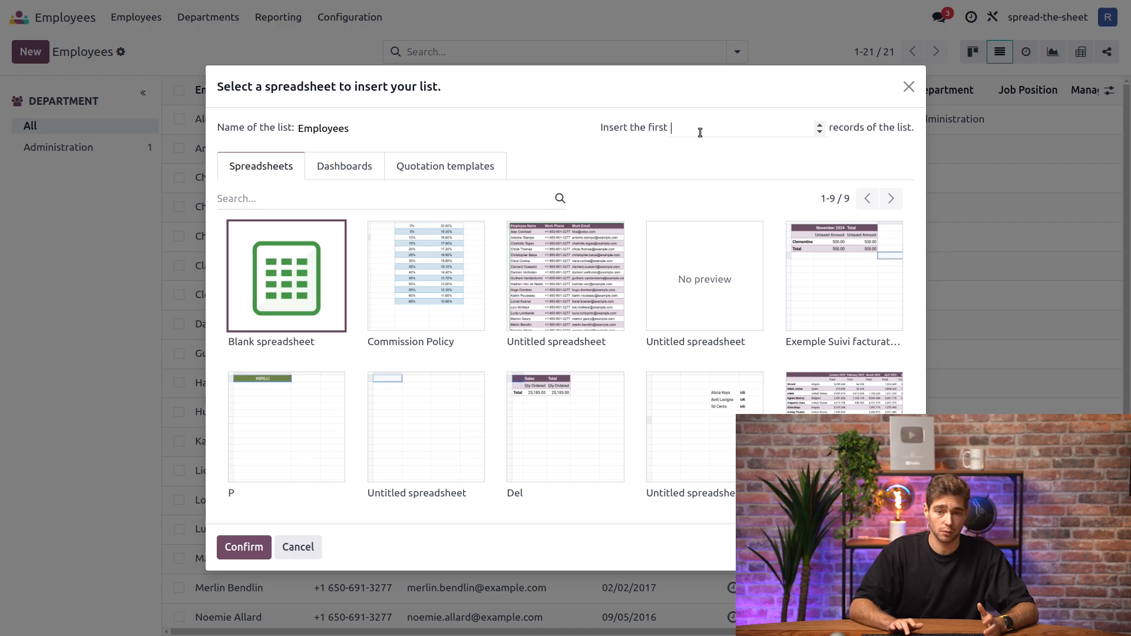
type("30")
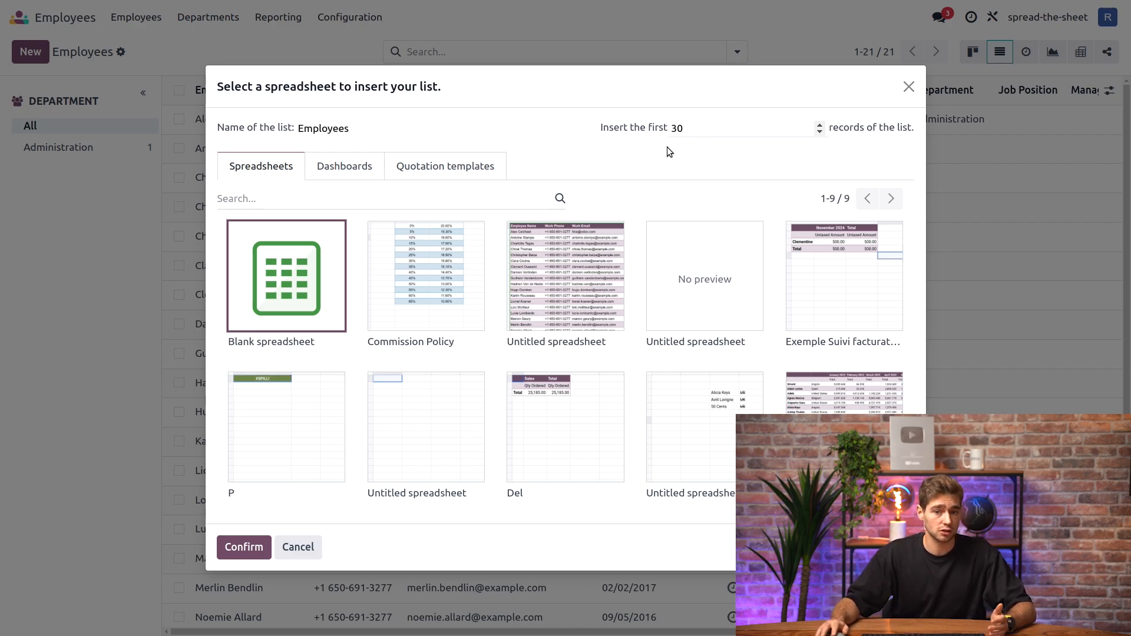
left_click(471, 277)
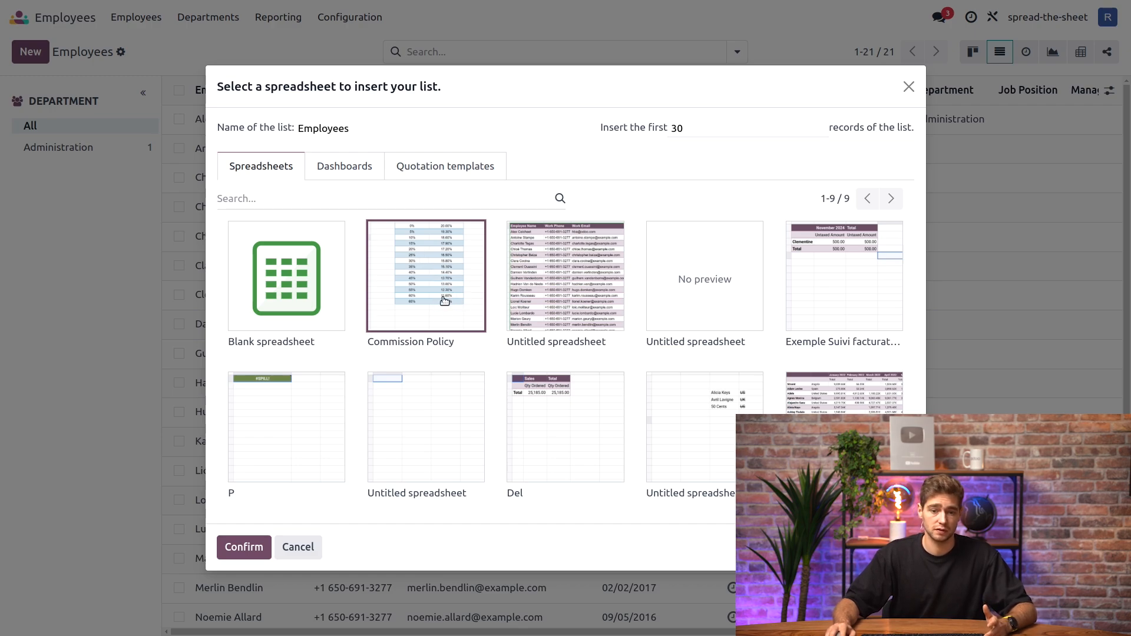
left_click(223, 546)
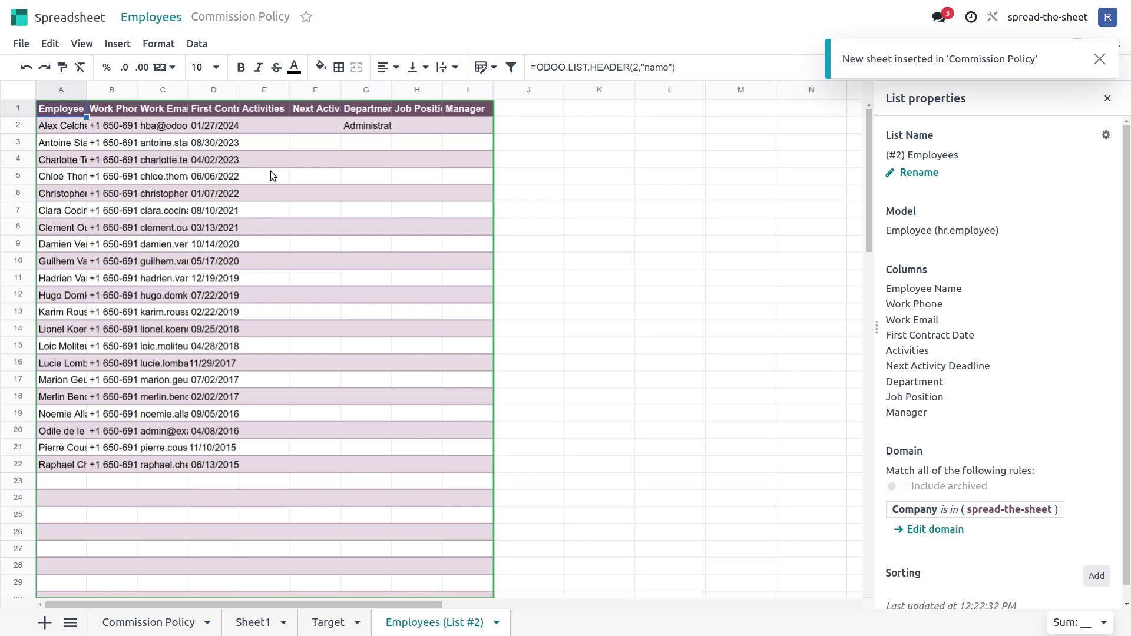
- Delete the Work Phone and Work Email columns and all columns from Activities through Manager from the inserted employee list
left_click_drag(133, 97, 185, 94)
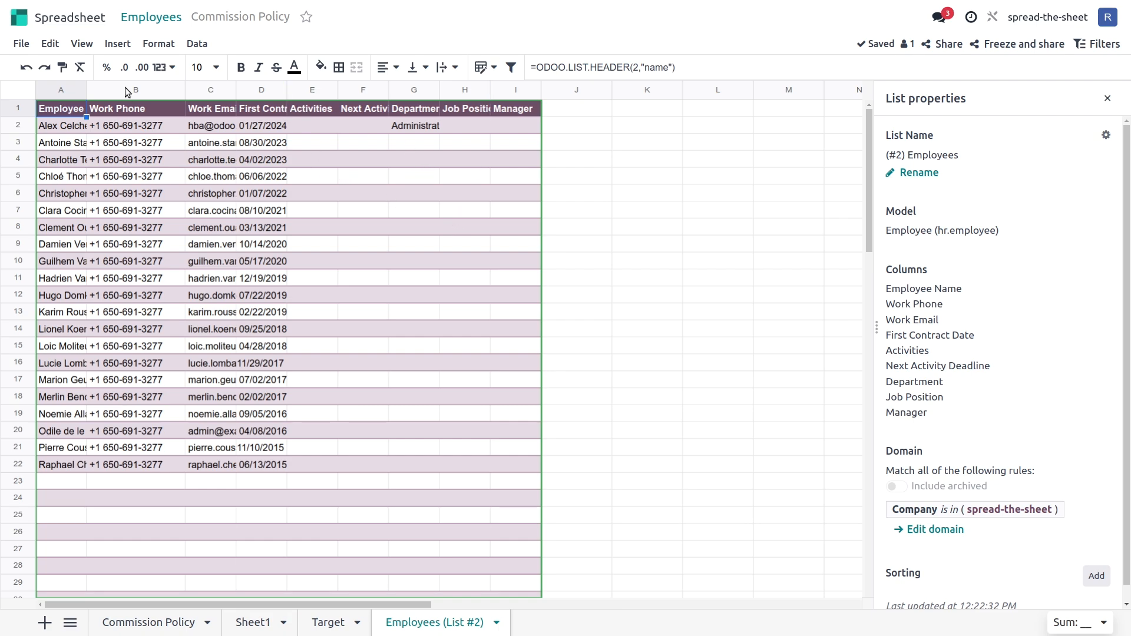
left_click_drag(127, 93, 205, 93)
right_click(206, 93)
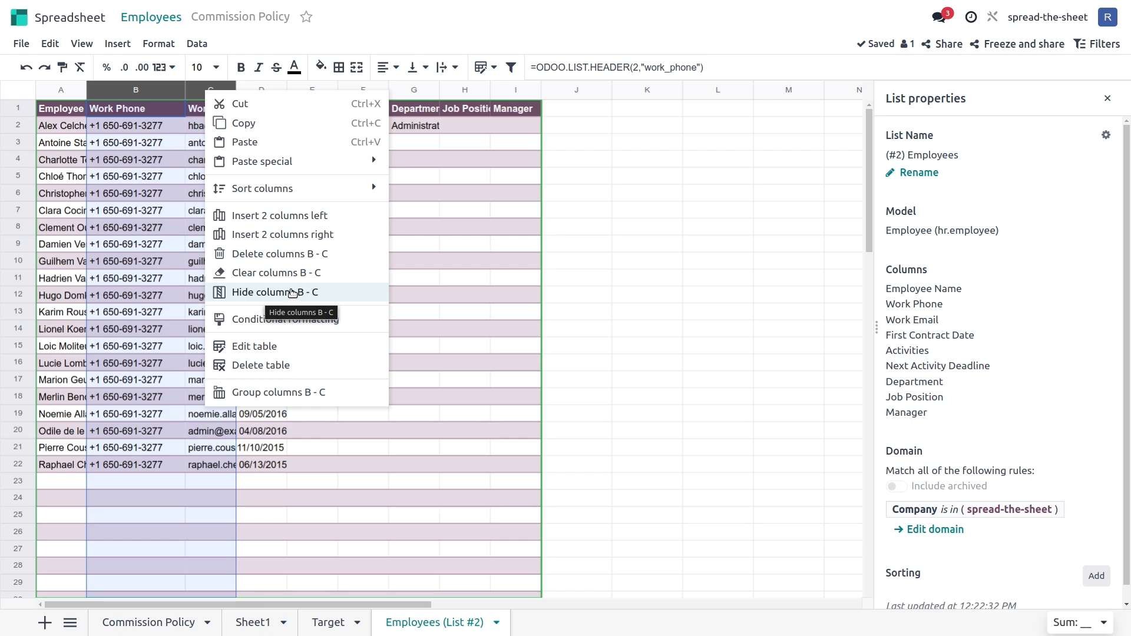
left_click(328, 255)
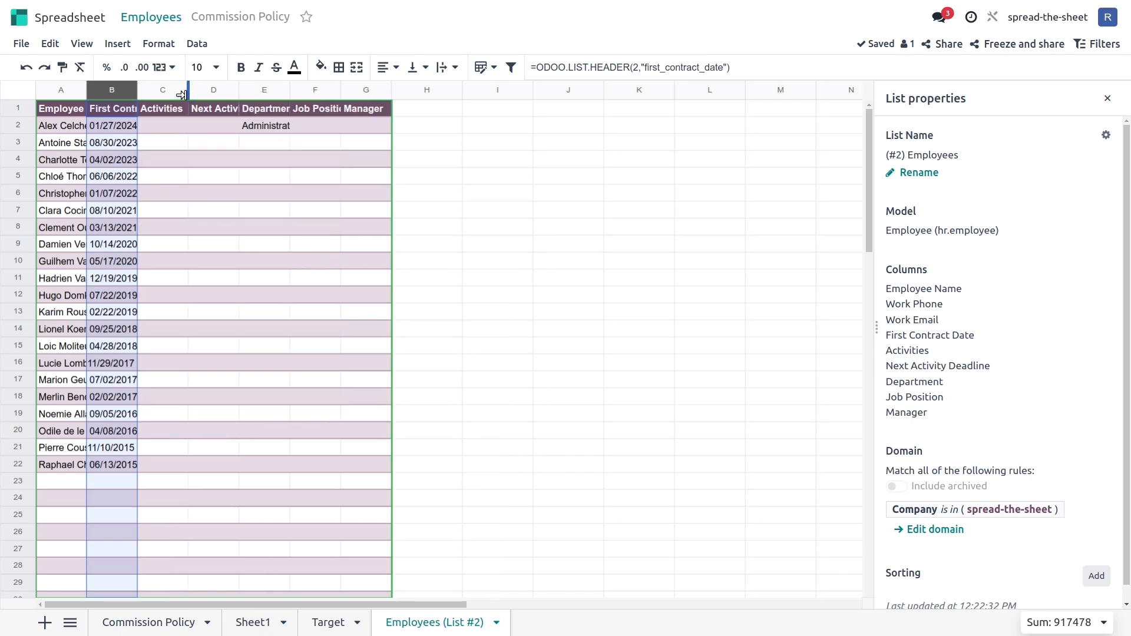
left_click_drag(181, 95, 360, 91)
right_click(360, 94)
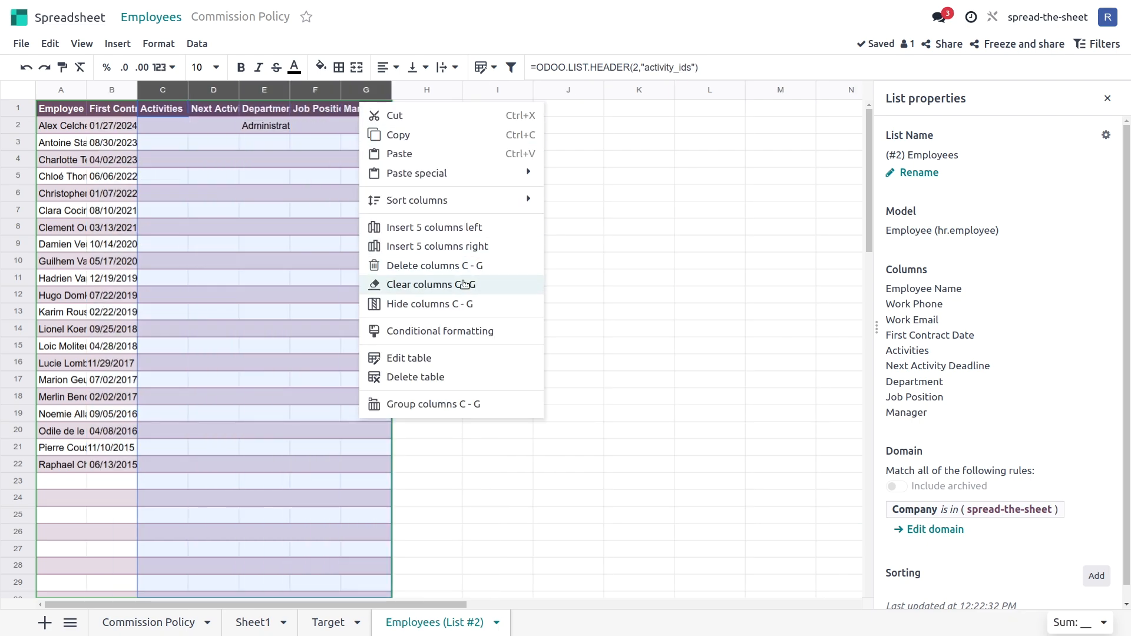
left_click(453, 265)
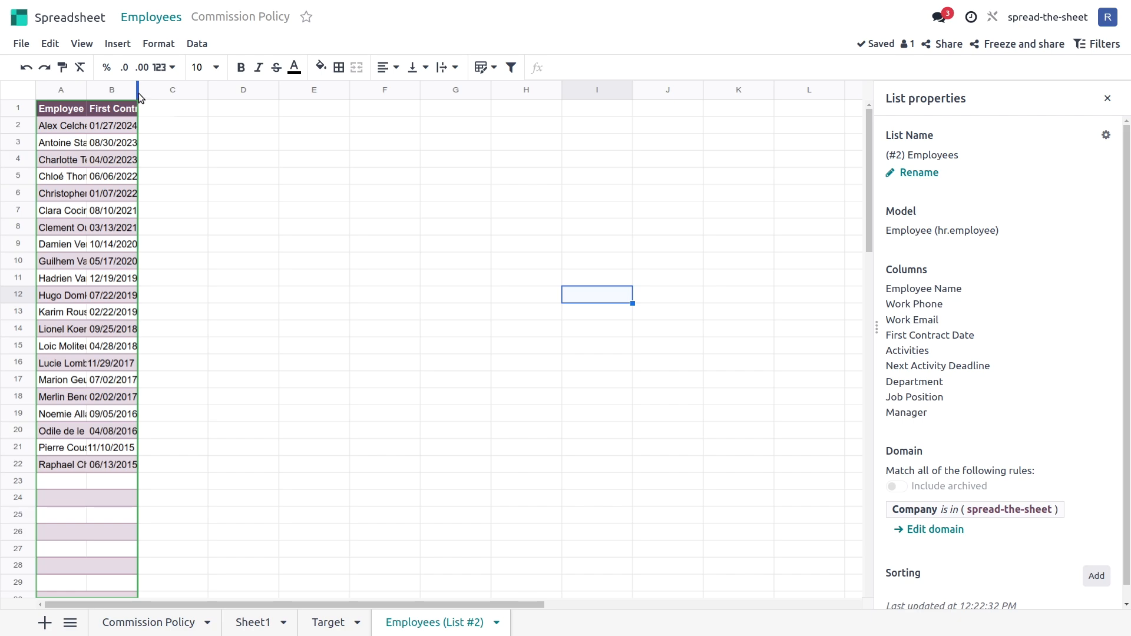
- Widen the First Contract Date and Employee Name columns so that their contents fit
left_click_drag(139, 97, 290, 100)
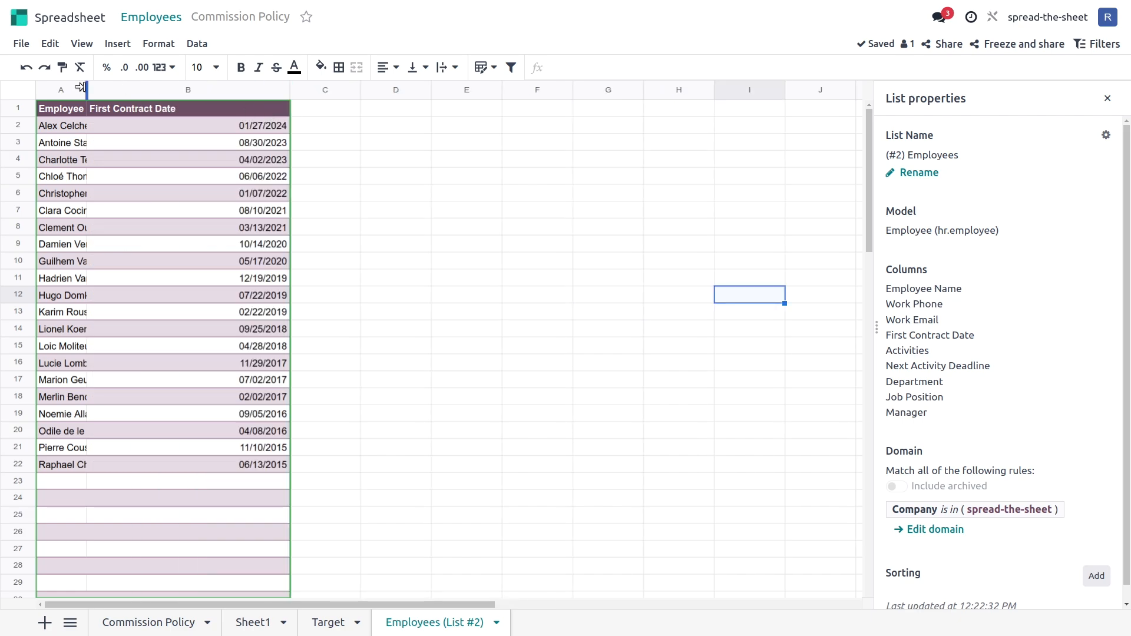
left_click_drag(87, 89, 173, 88)
left_click(384, 175)
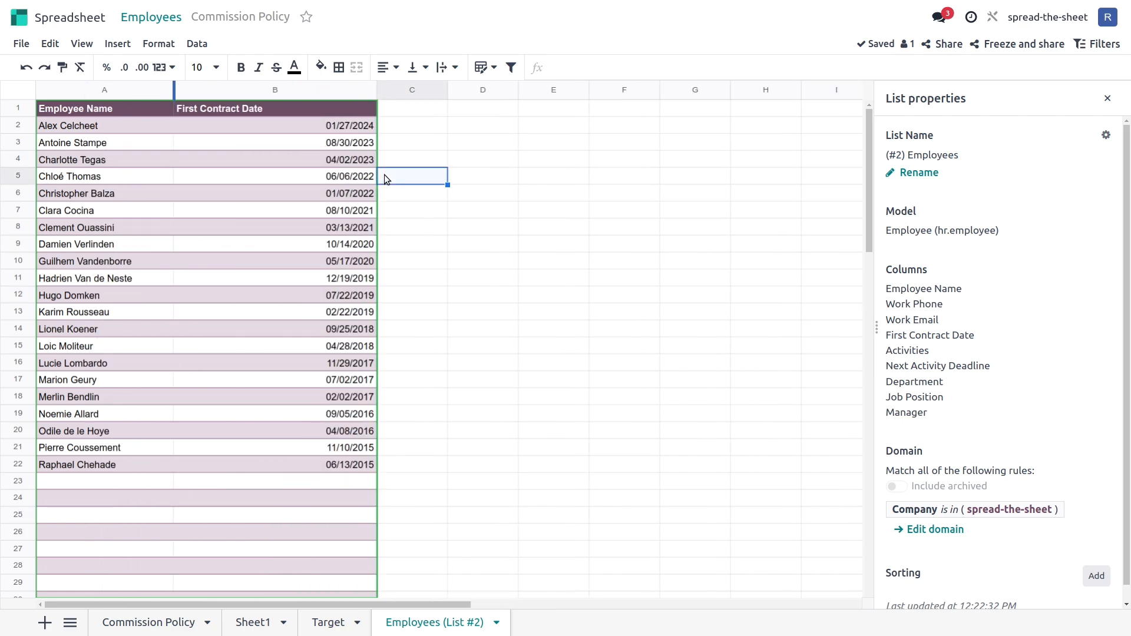
- Add the header Seniority in cell C1, beside First Contract Date
left_click(416, 112)
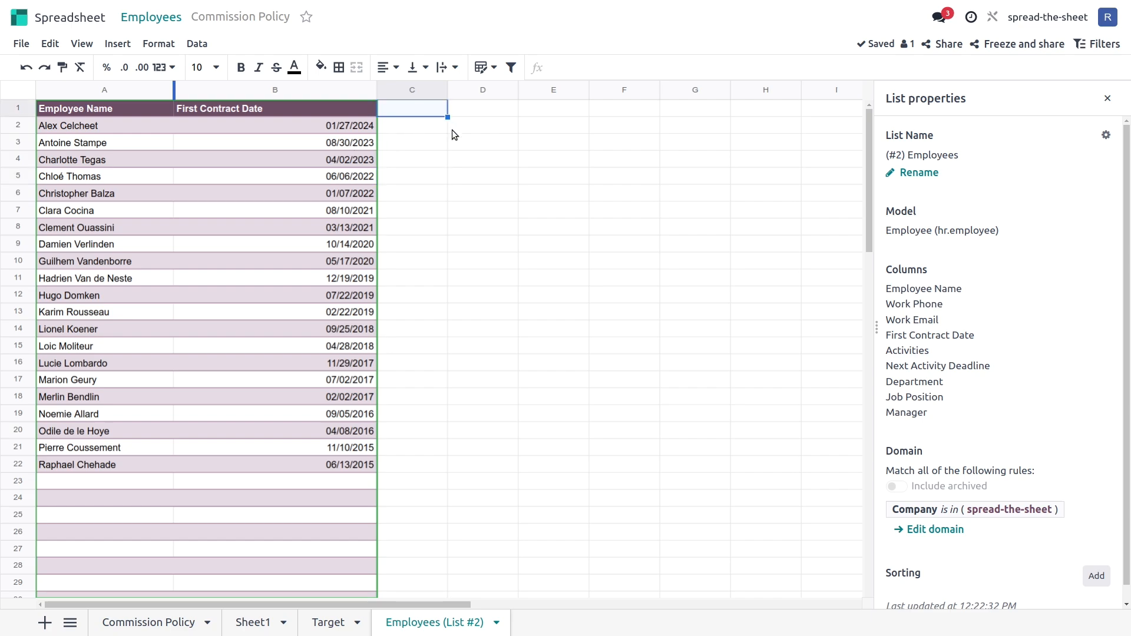
type("Senio")
type("t")
type("ity")
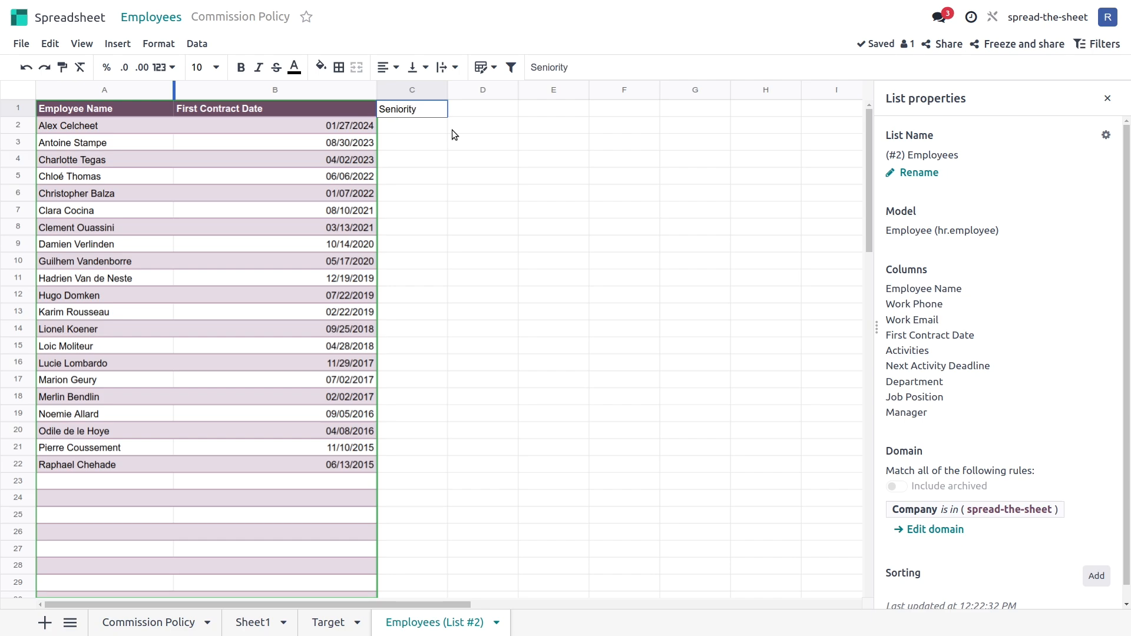
key("Return")
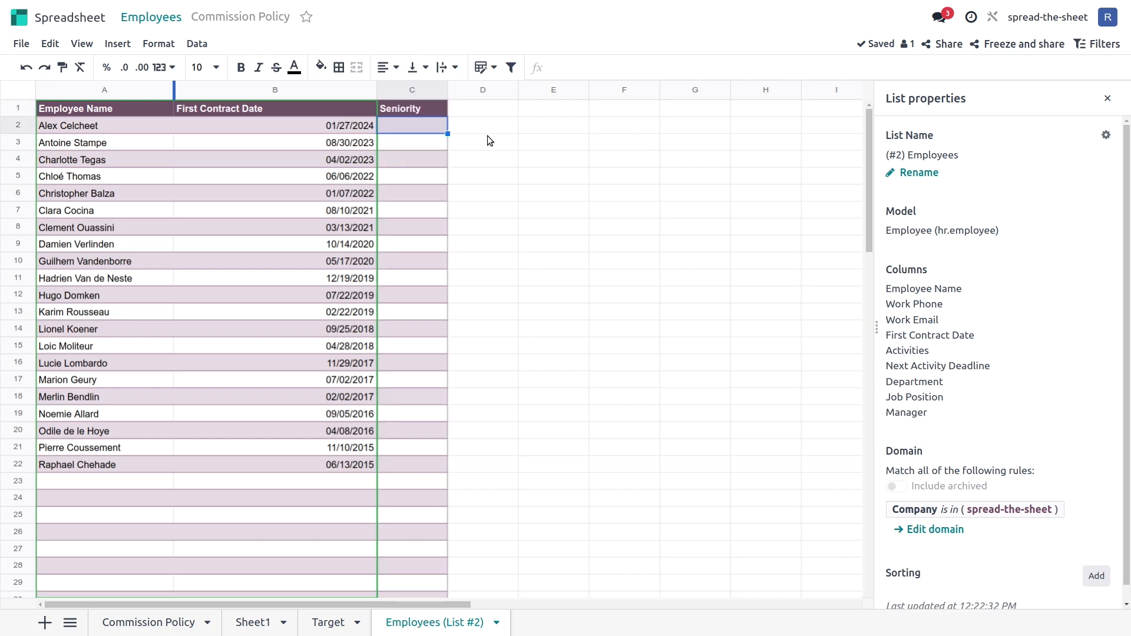
- Enter the formula =DATEDIF(B2,today(),"M") in cell C2 to calculate the first employee's seniority in months
type("=date")
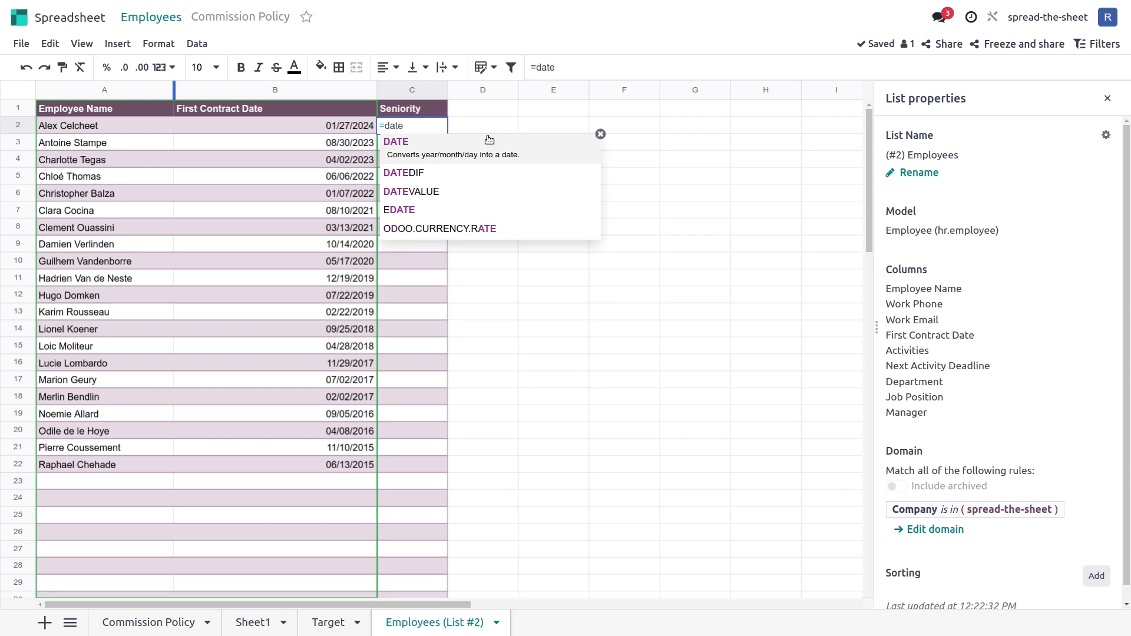
key("Down")
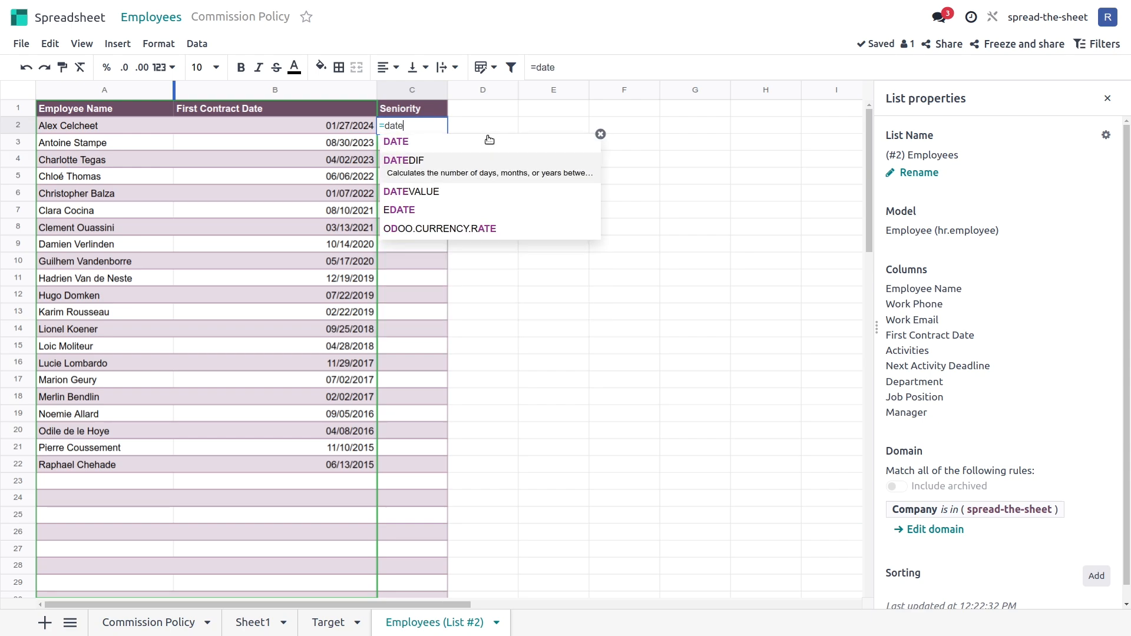
key("Tab")
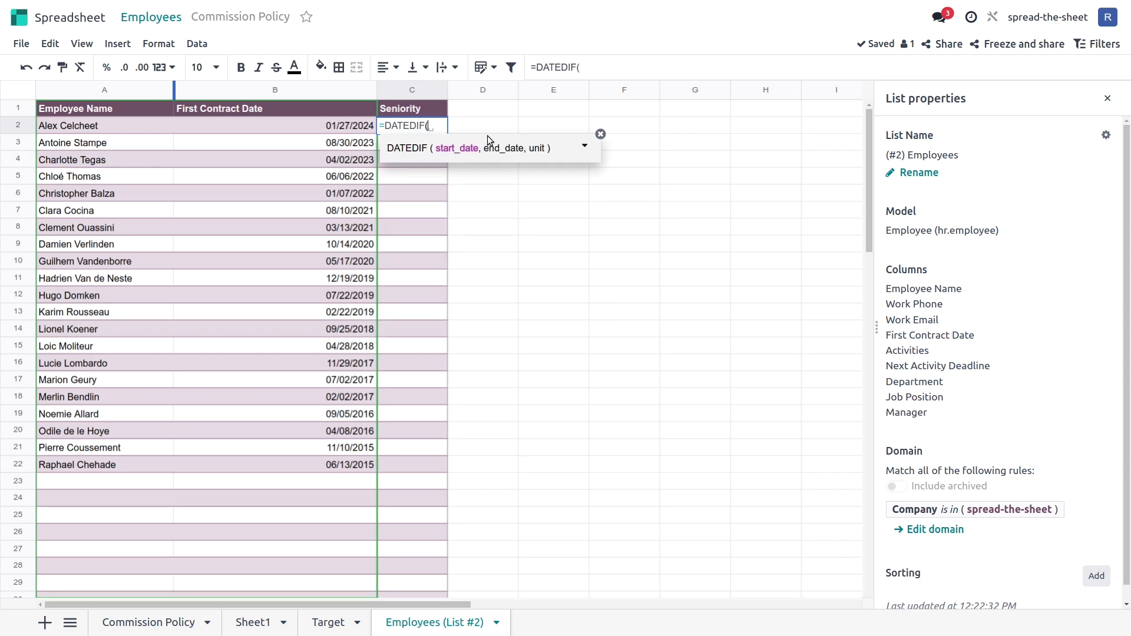
left_click(352, 131)
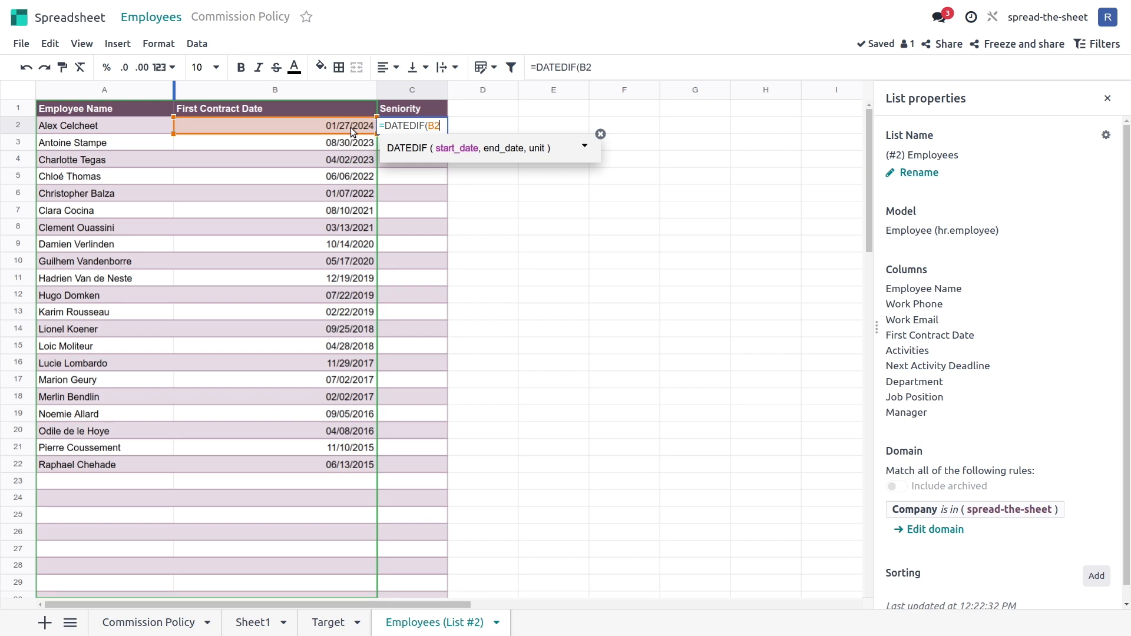
type(",tdo")
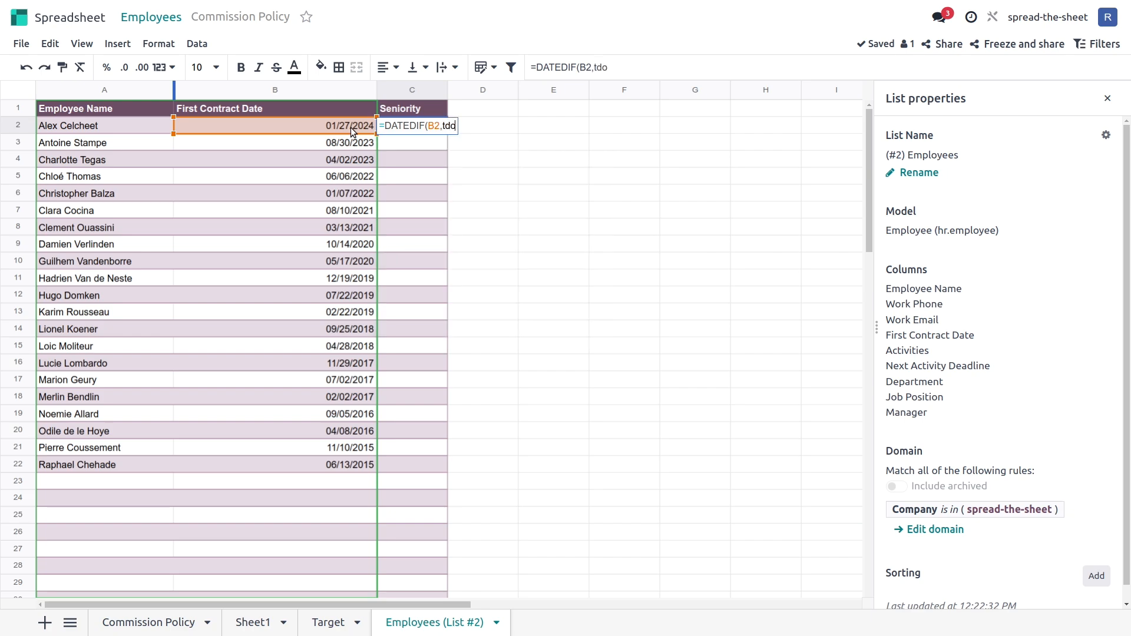
key("BackSpace")
key("BackSpace")
type("oday")
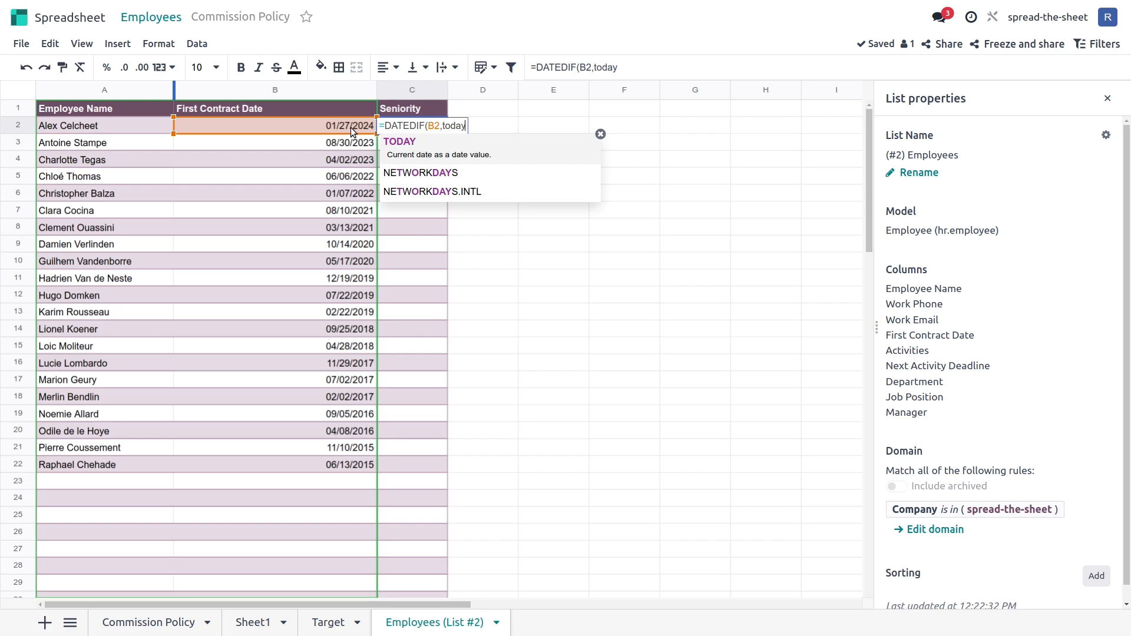
type("()")
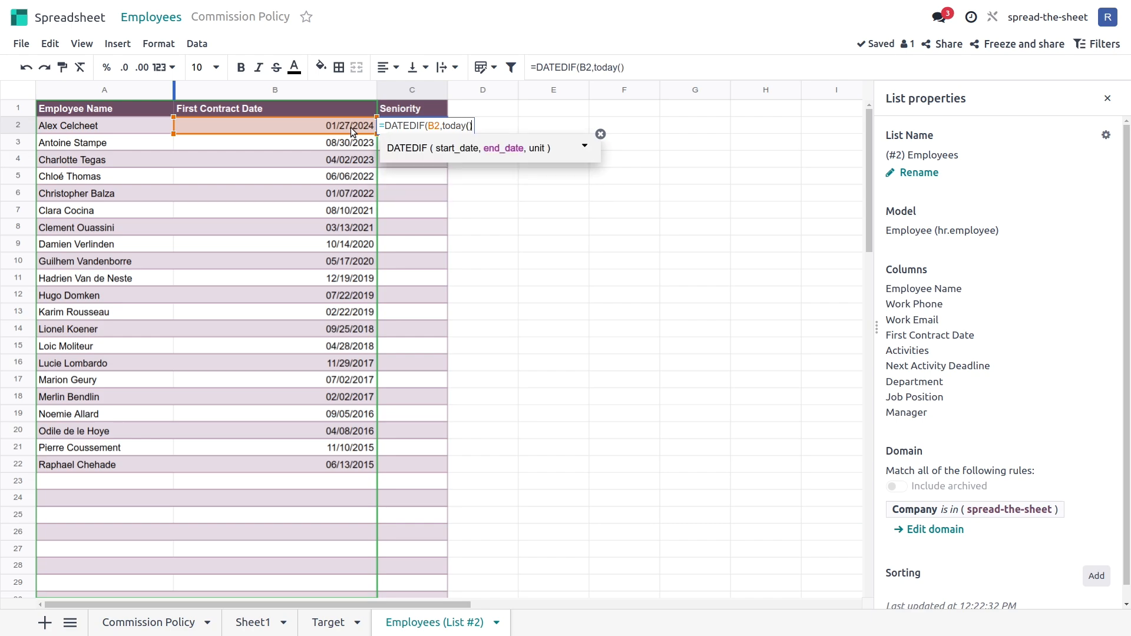
type(",\"M\")")
key("Return")
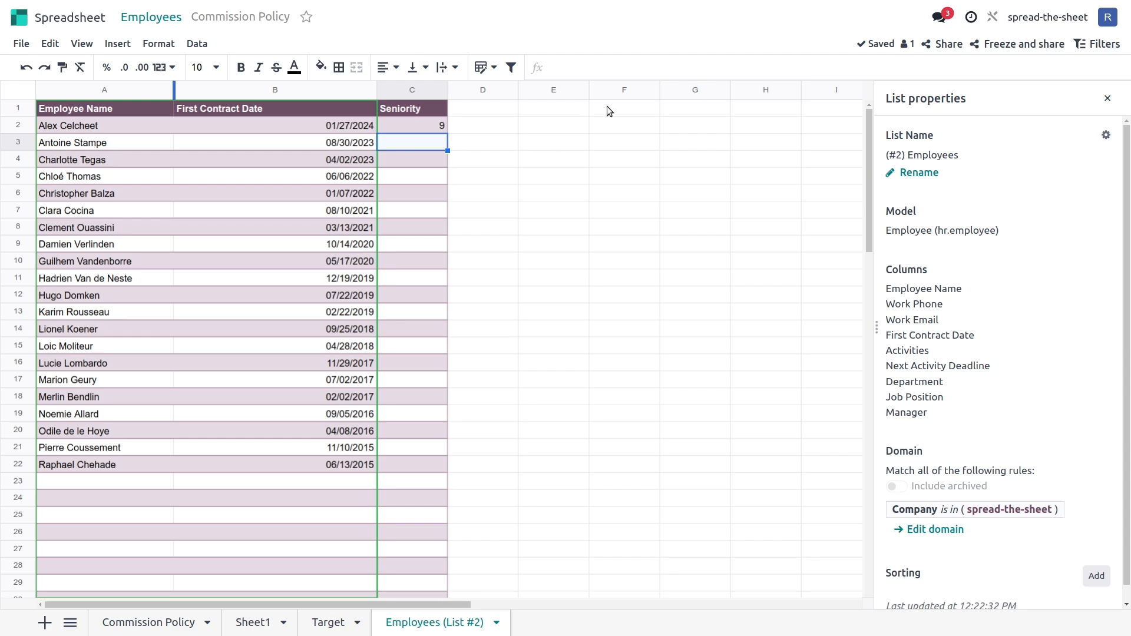
- Fill the seniority formula from C2 down the rest of the Seniority column and deselect the range
double_click(448, 136)
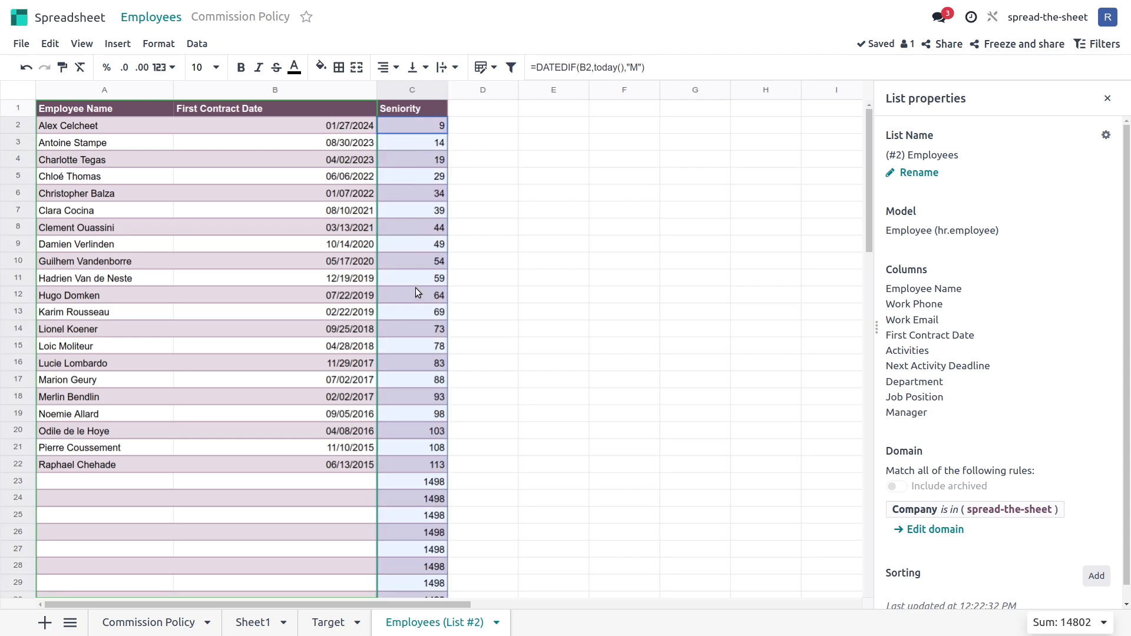
left_click(135, 313)
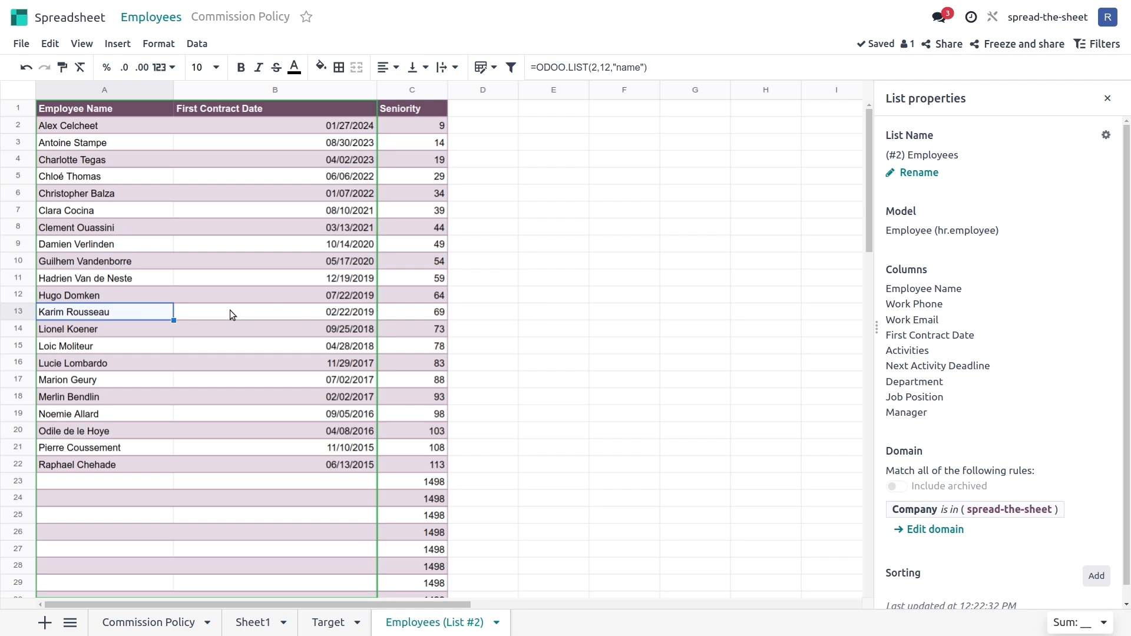
left_click(496, 327)
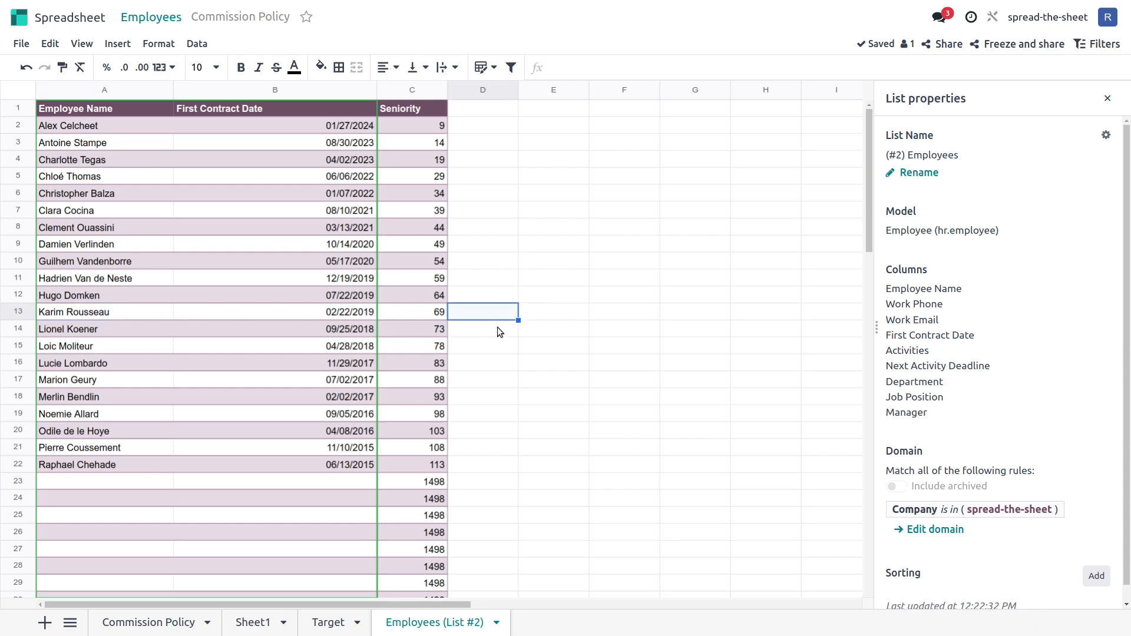
left_click(543, 325)
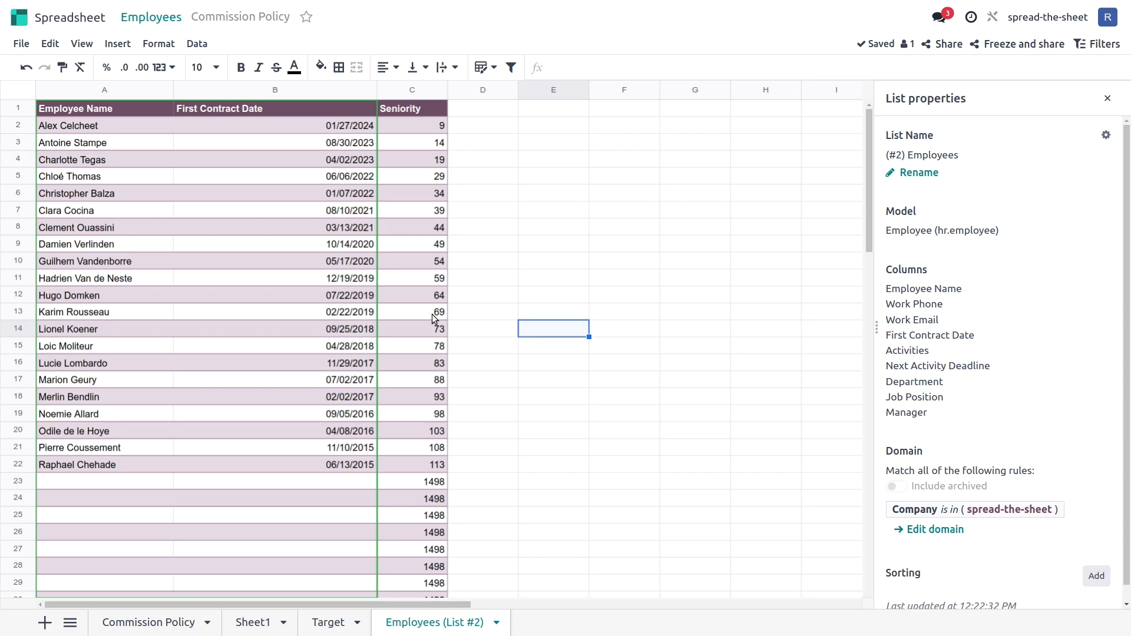
- Open the properties of the Sales Analysis by Order Date pivot on Sheet1 and go through its measures
left_click(252, 623)
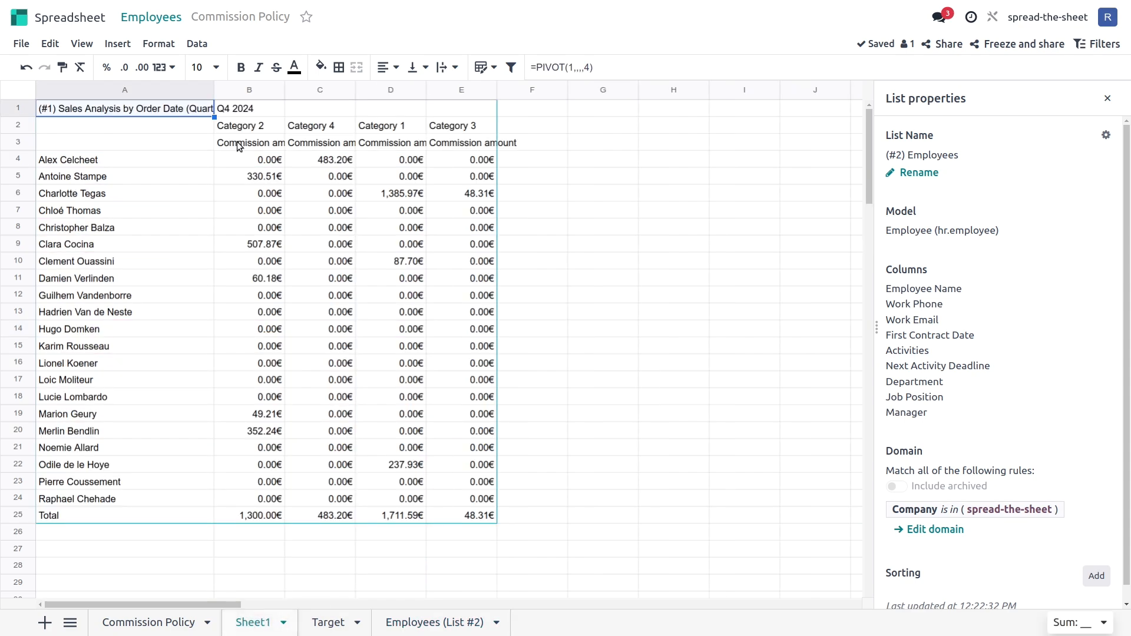
left_click(196, 44)
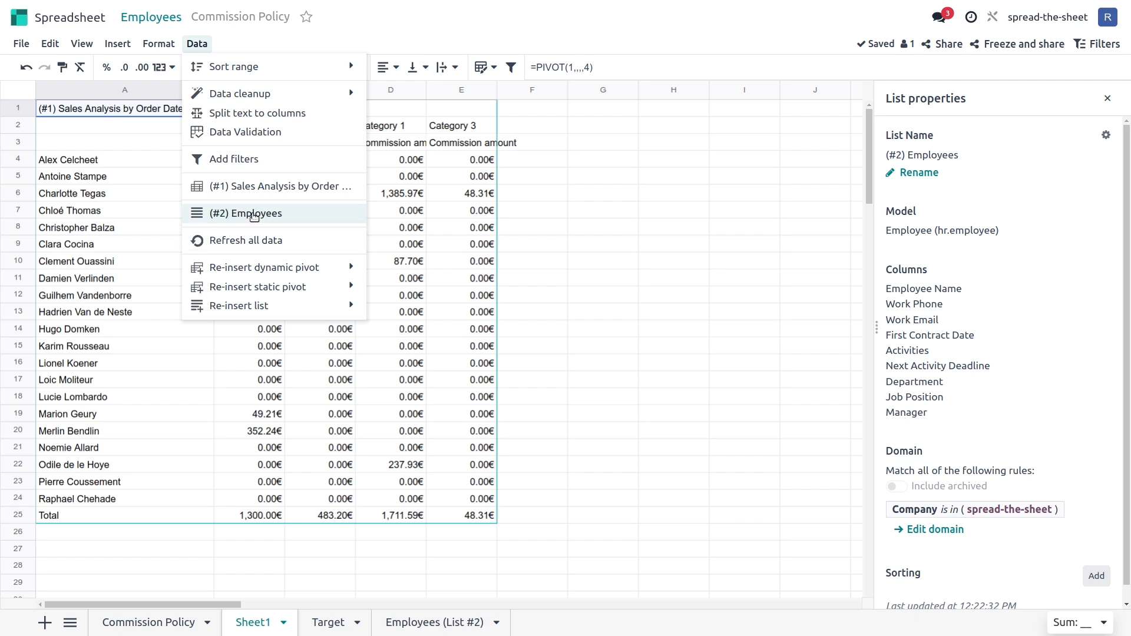
left_click(277, 186)
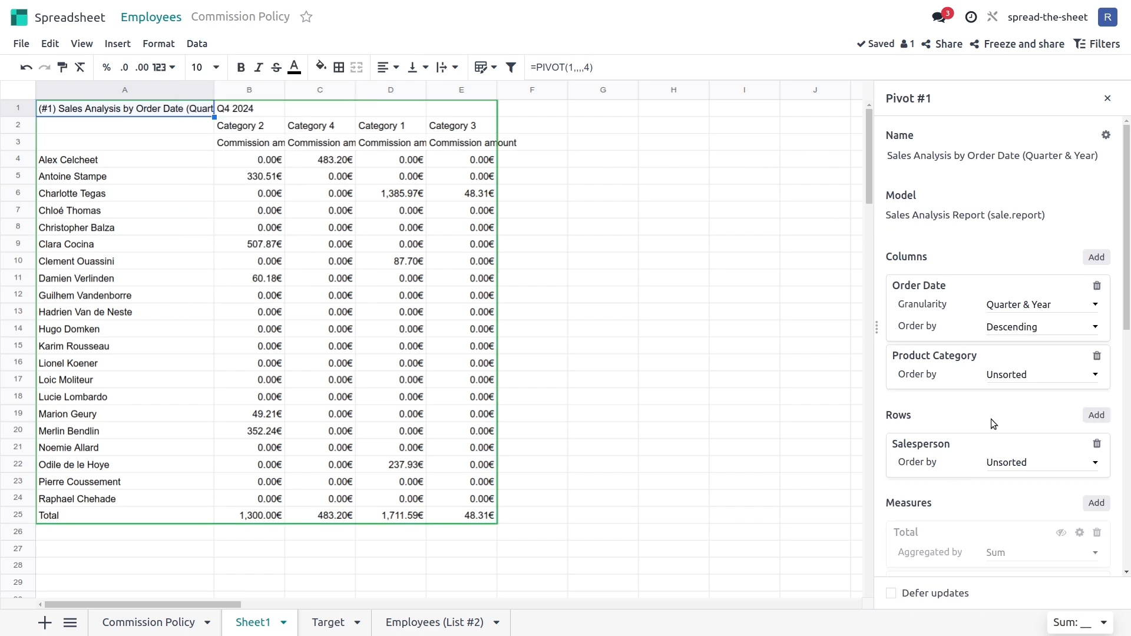
scroll(994, 415, "down", 4)
scroll(993, 415, "down", 5)
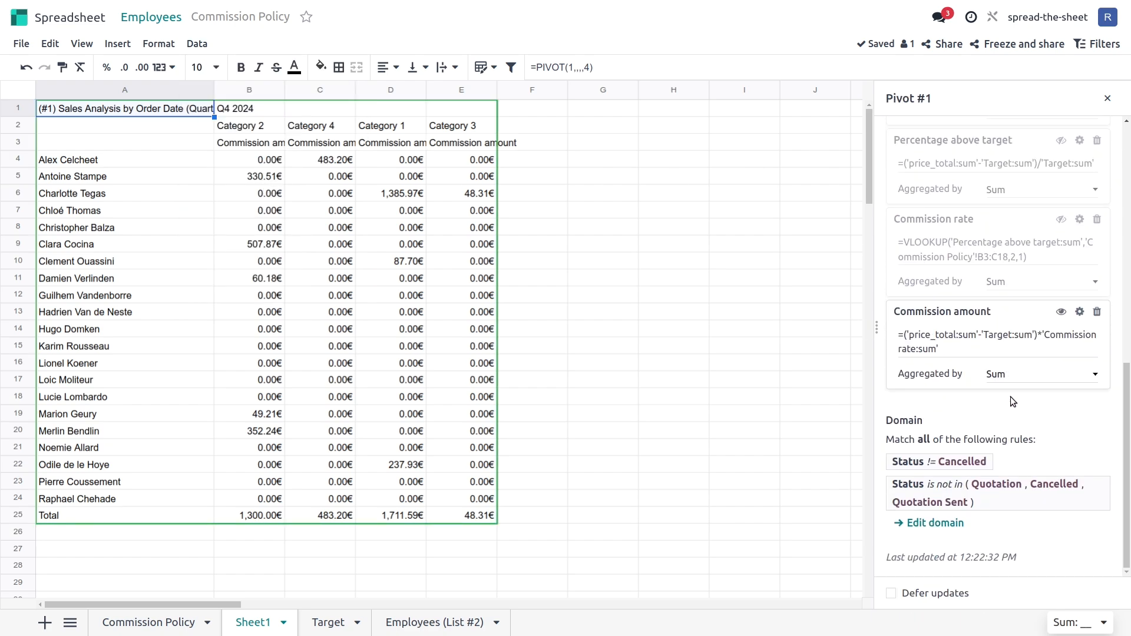
scroll(1011, 400, "up", 3)
scroll(1011, 398, "up", 5)
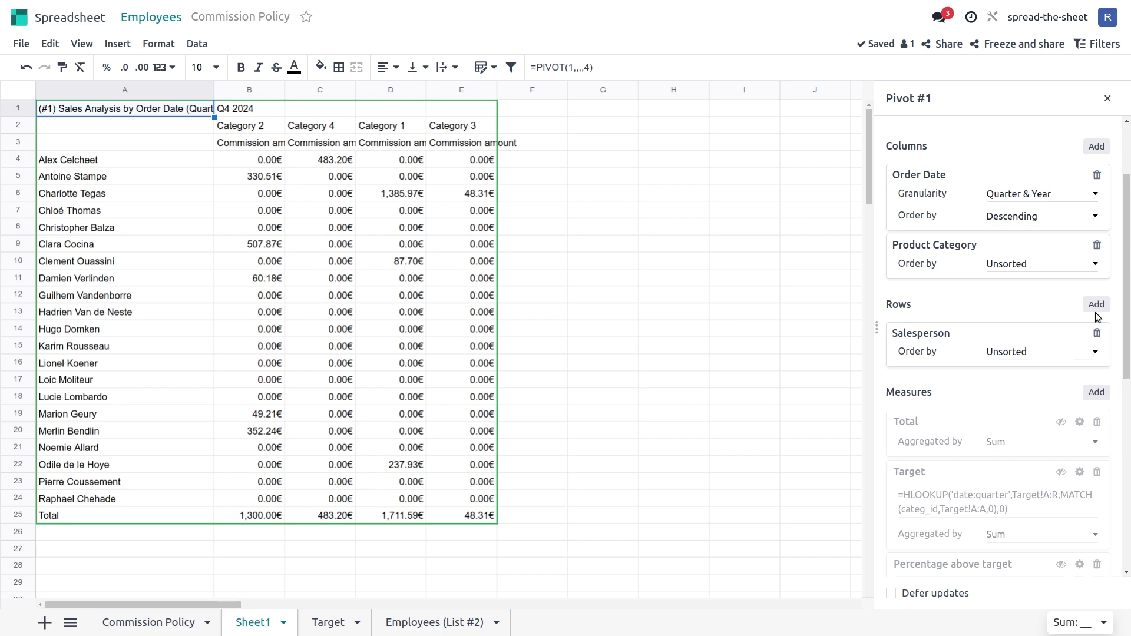
- Add a calculated measure to the Sales Analysis pivot and name it Seniority
left_click(1095, 392)
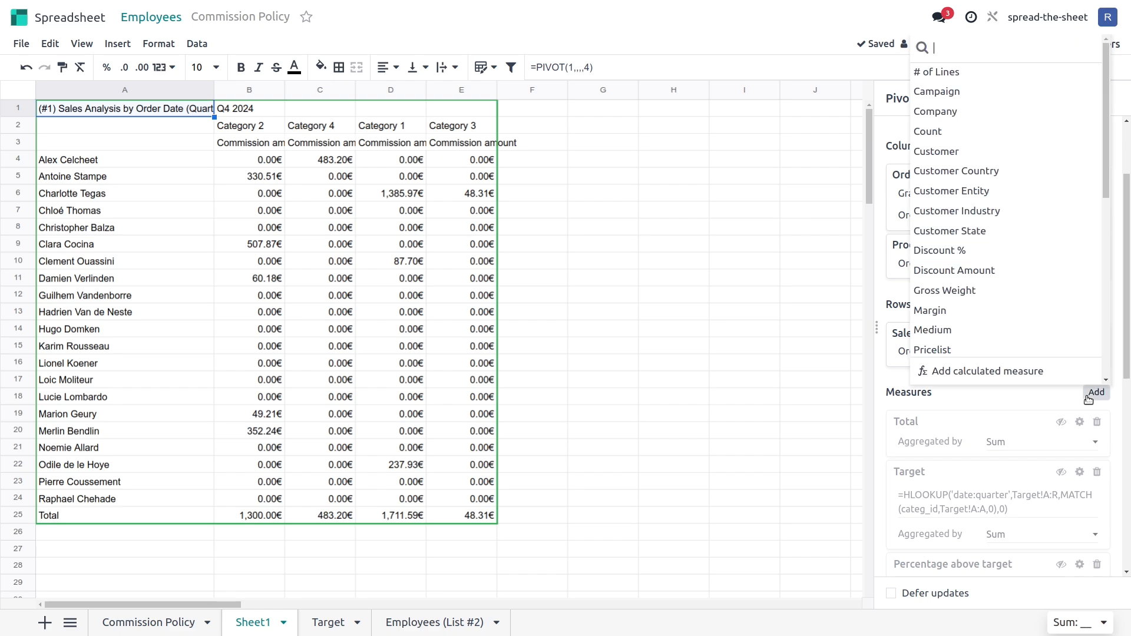
left_click(1039, 371)
scroll(1013, 377, "down", 9)
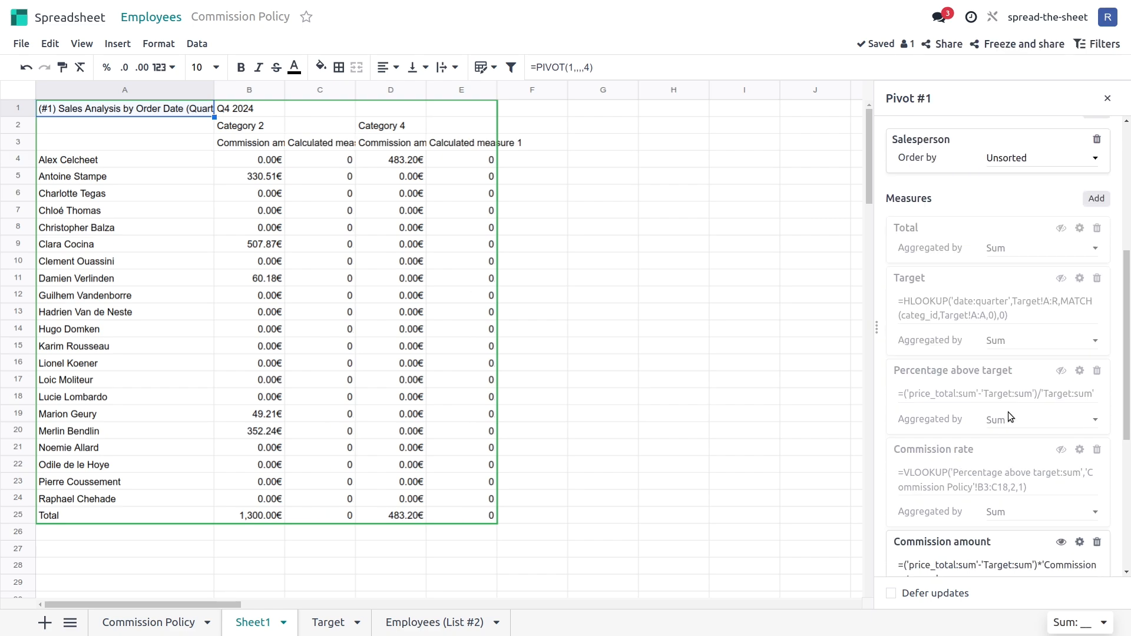
left_click(943, 331)
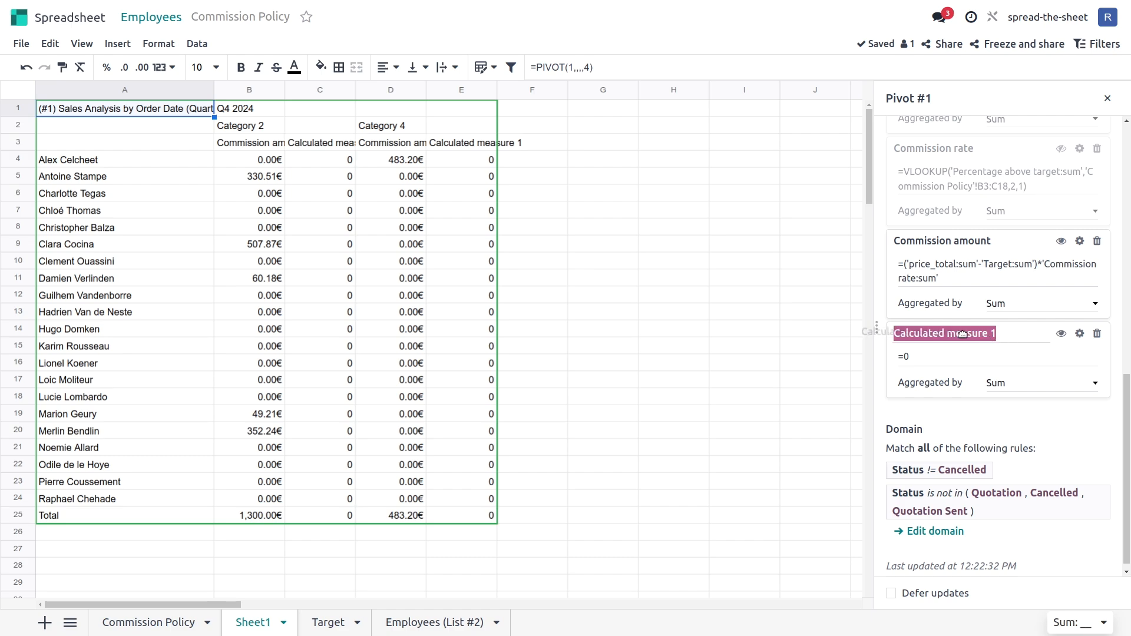
type("Se")
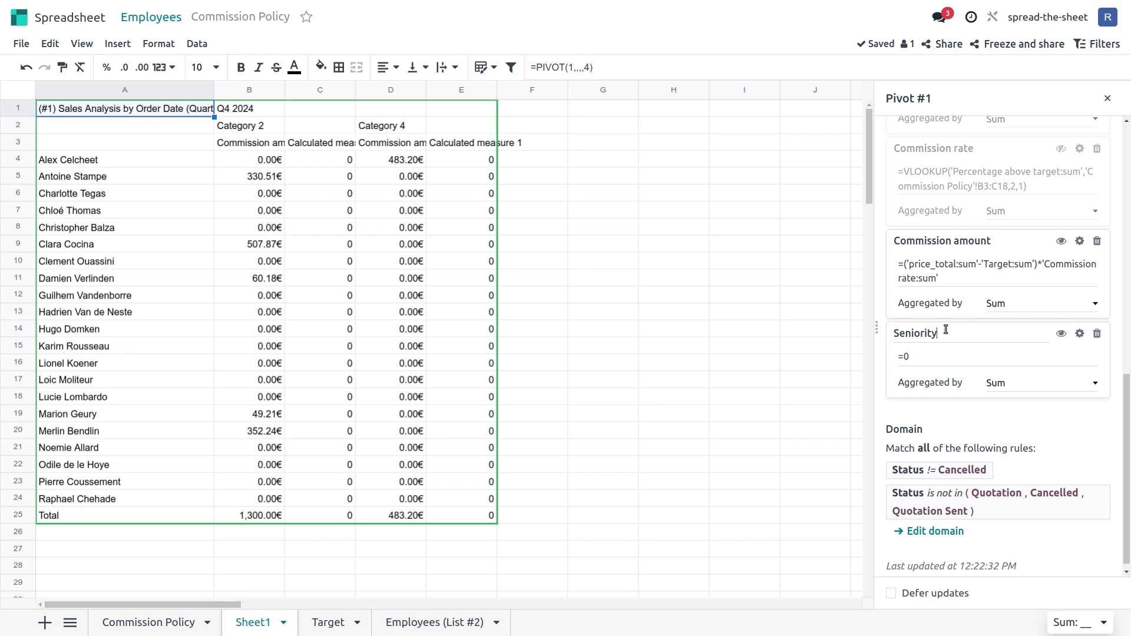
type("niority")
key("Return")
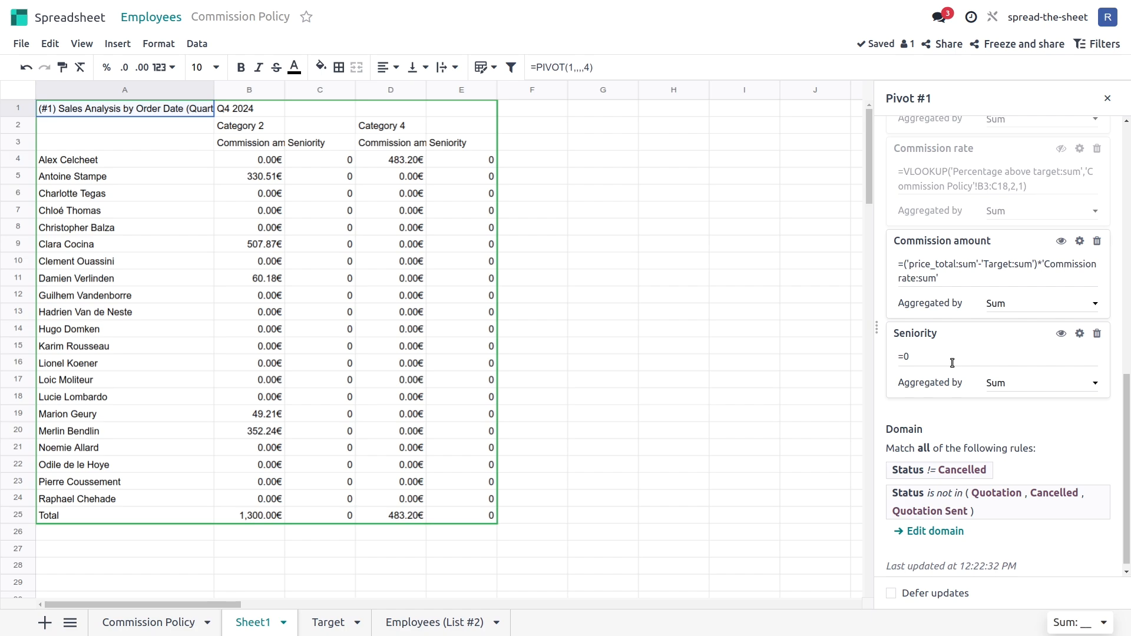
- Set the Seniority measure's formula to =VLOOKUP(user_id,'Employees (List #2)'!A:C,3,0), taking the range from the Employees list sheet
left_click(951, 363)
key("BackSpace")
type("Vl")
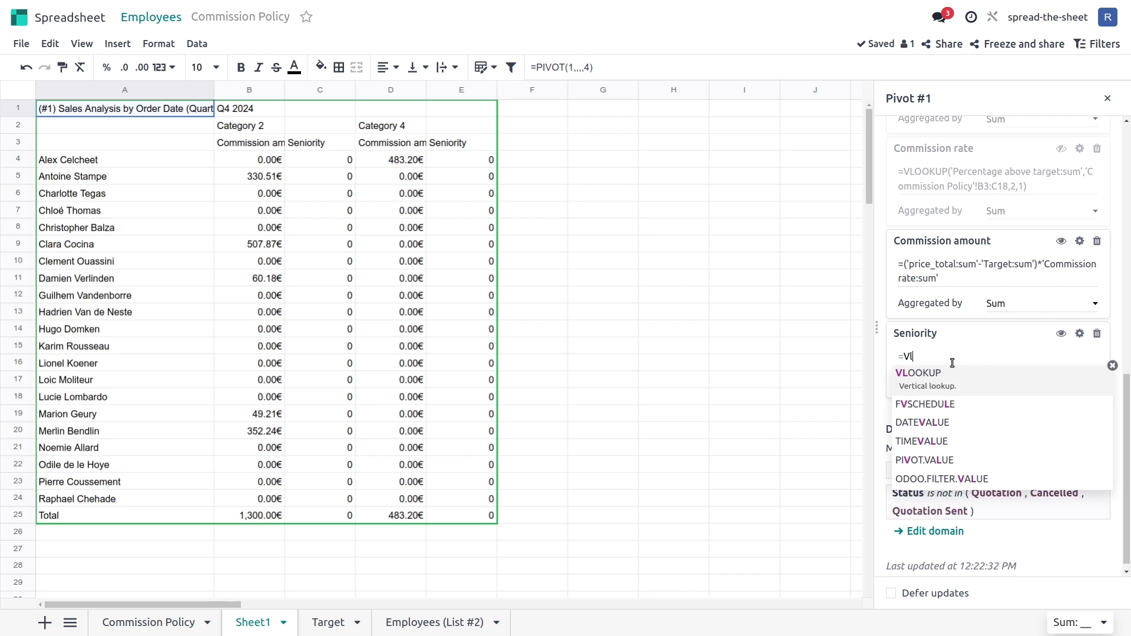
key("Tab")
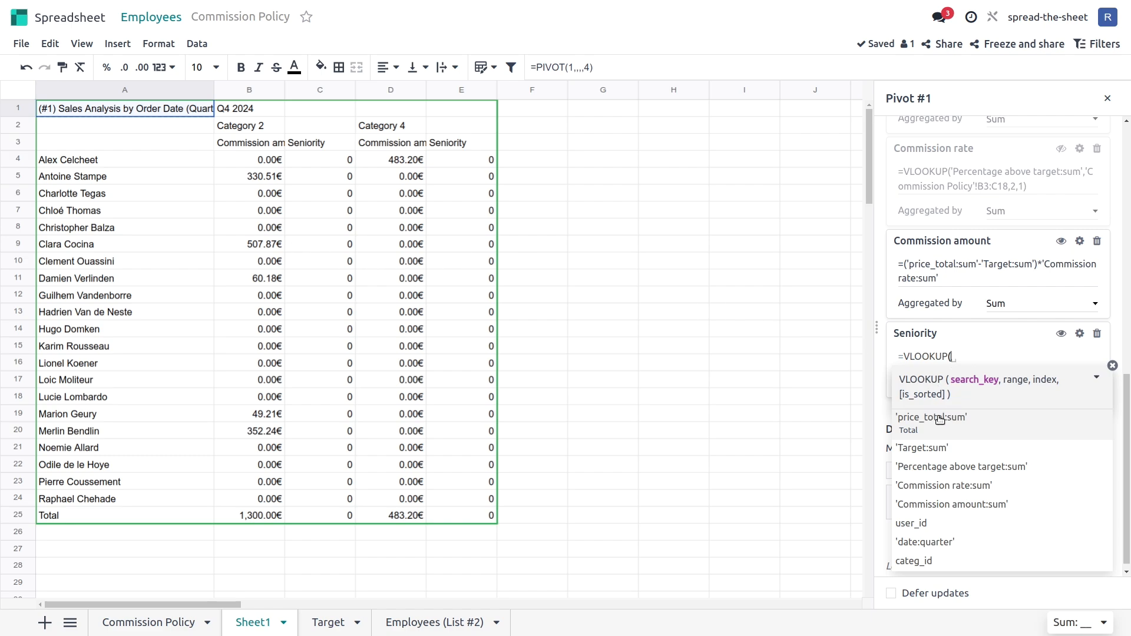
scroll(1007, 478, "down", 2)
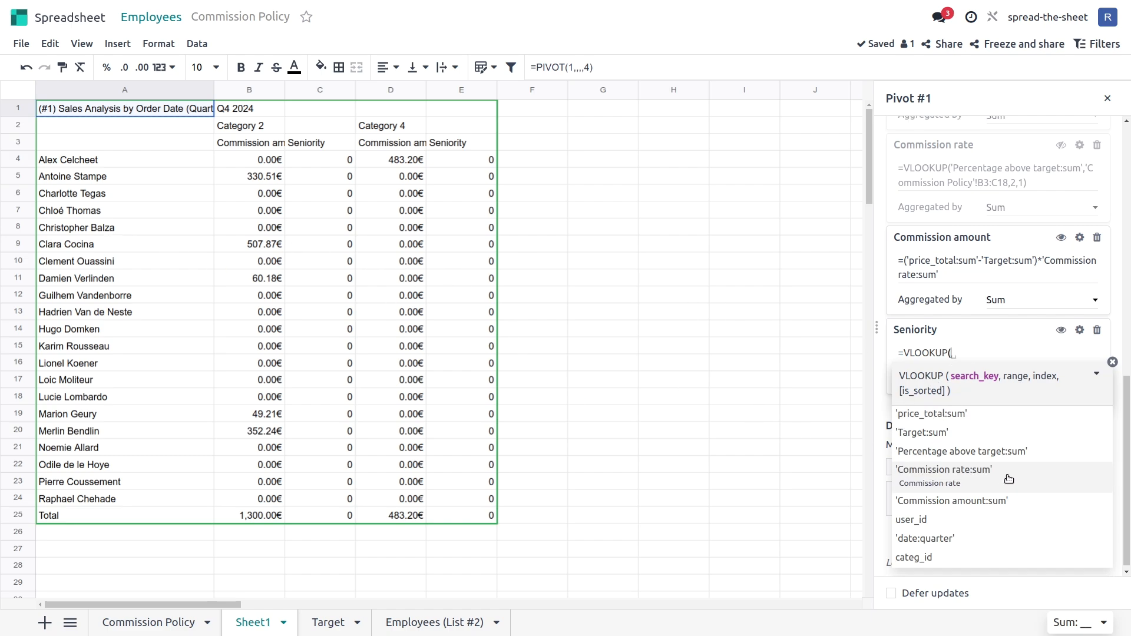
left_click(979, 514)
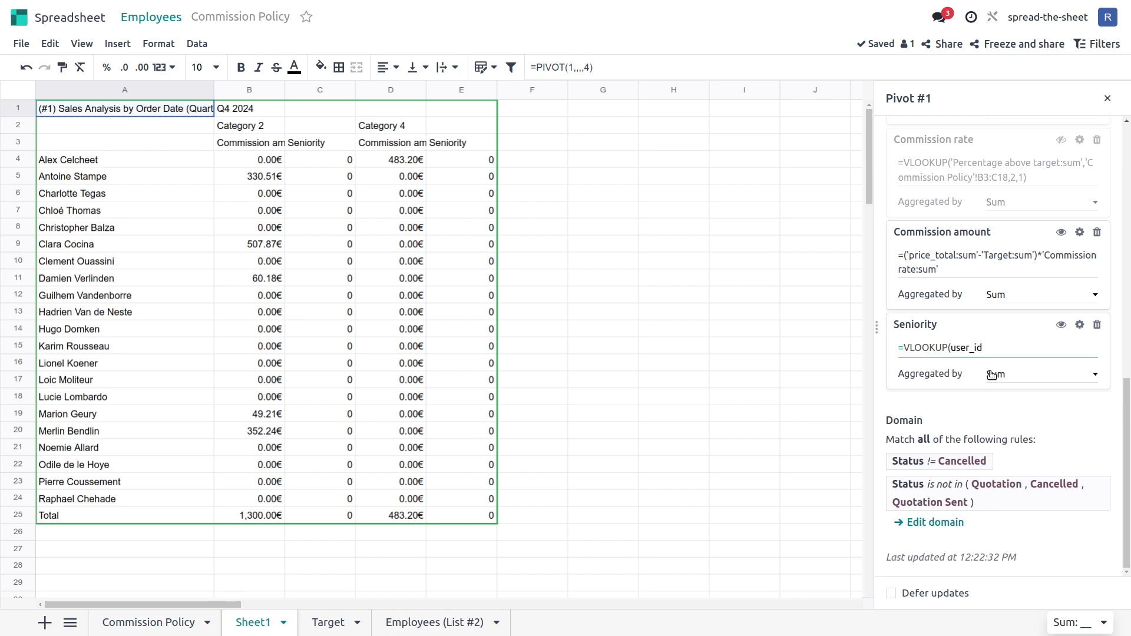
type(",")
left_click(466, 623)
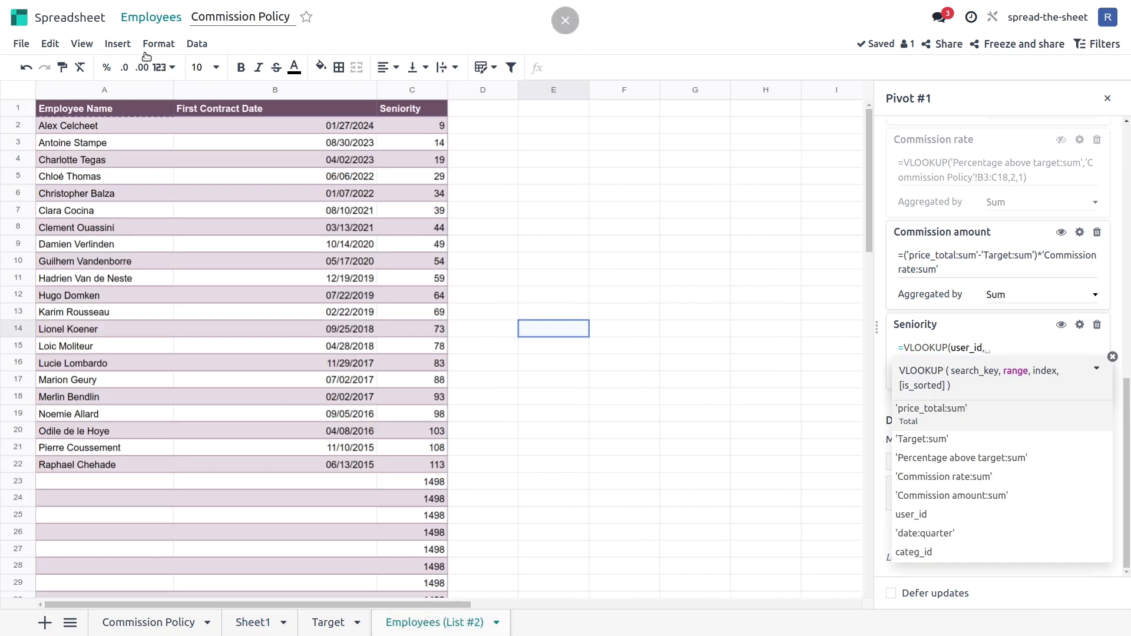
left_click_drag(104, 95, 400, 112)
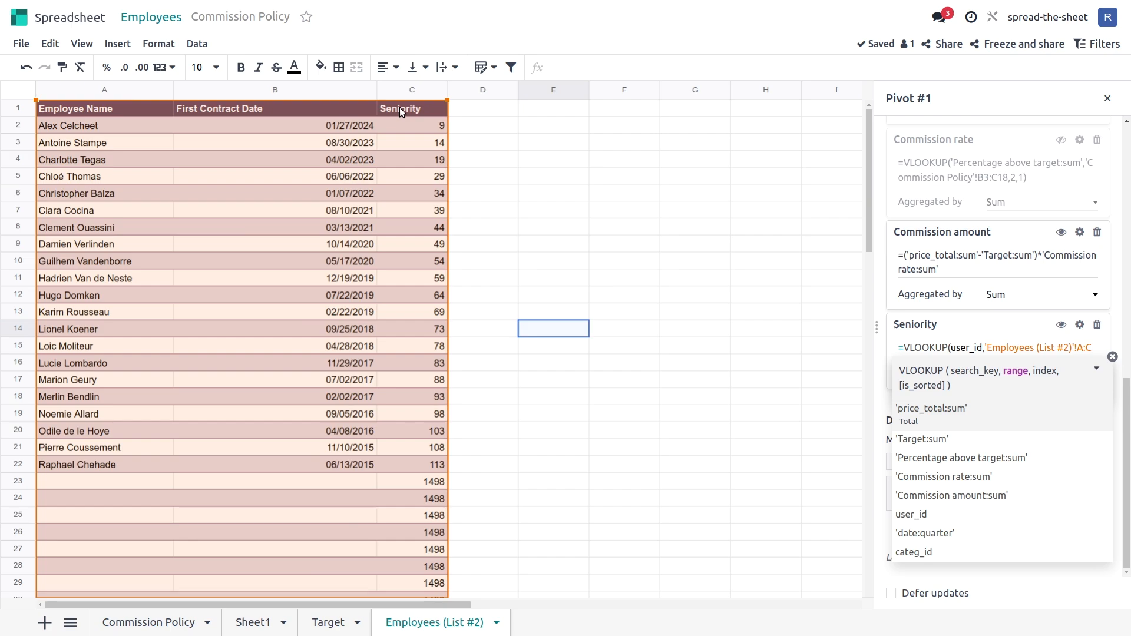
type(",")
type("3")
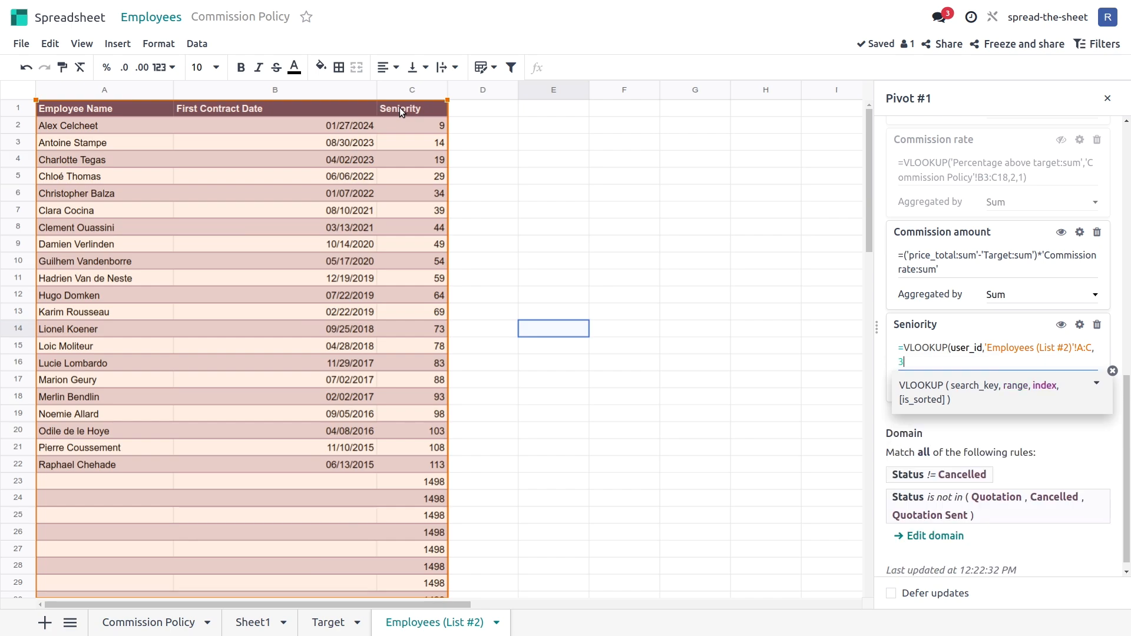
type(",0")
key("Return")
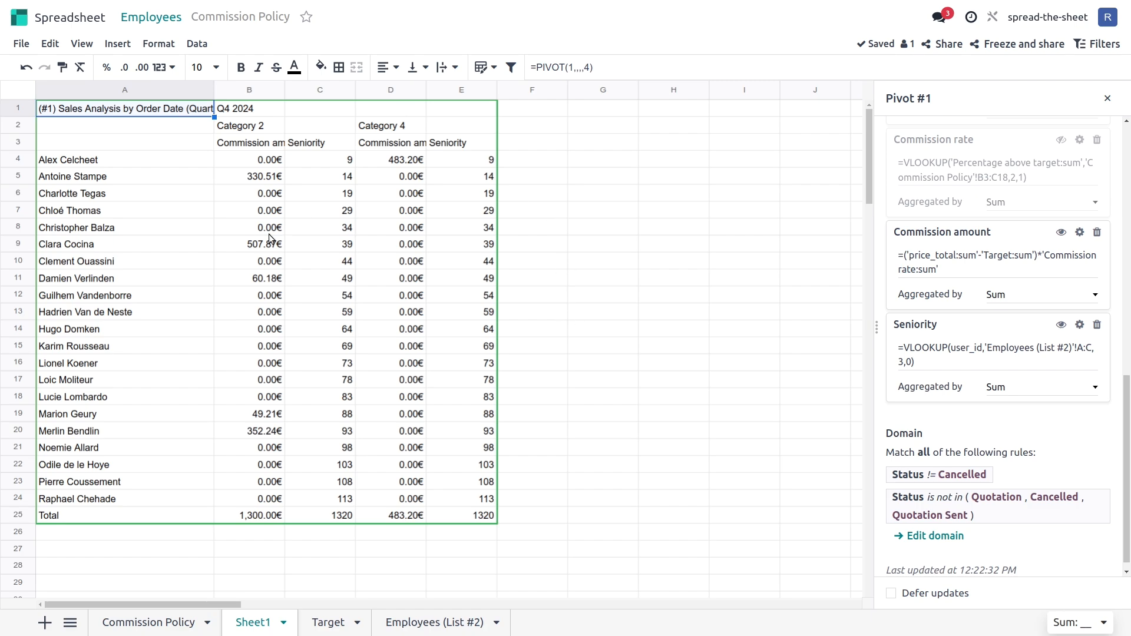
left_click(348, 195)
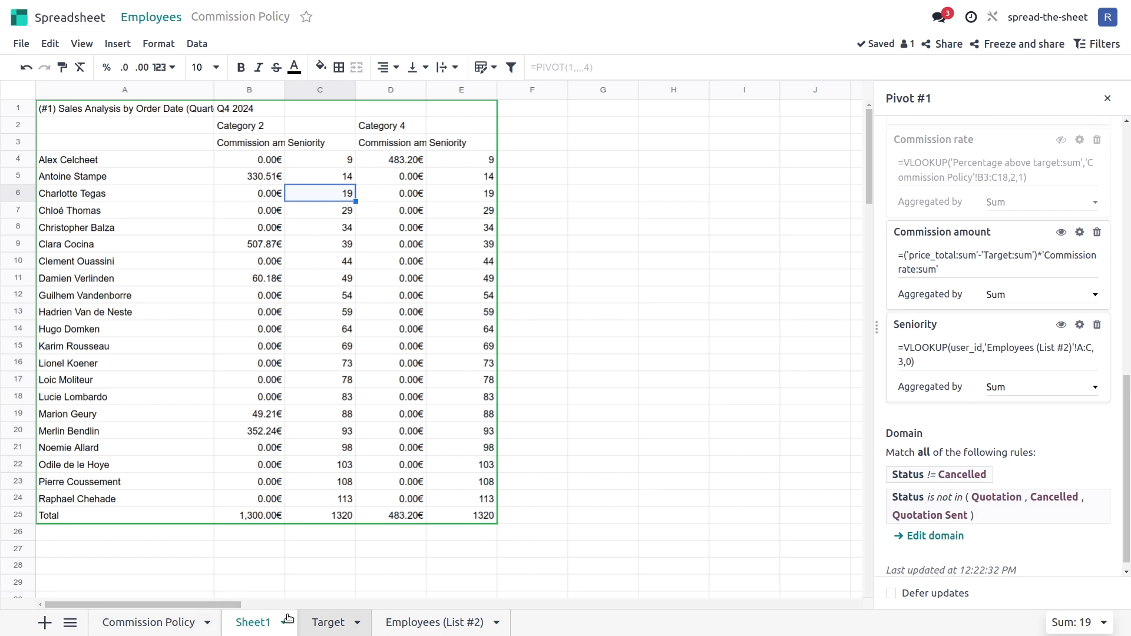
- With the Commission Policy sheet shown, add another calculated measure to the pivot and name it Seniority rate
left_click(153, 621)
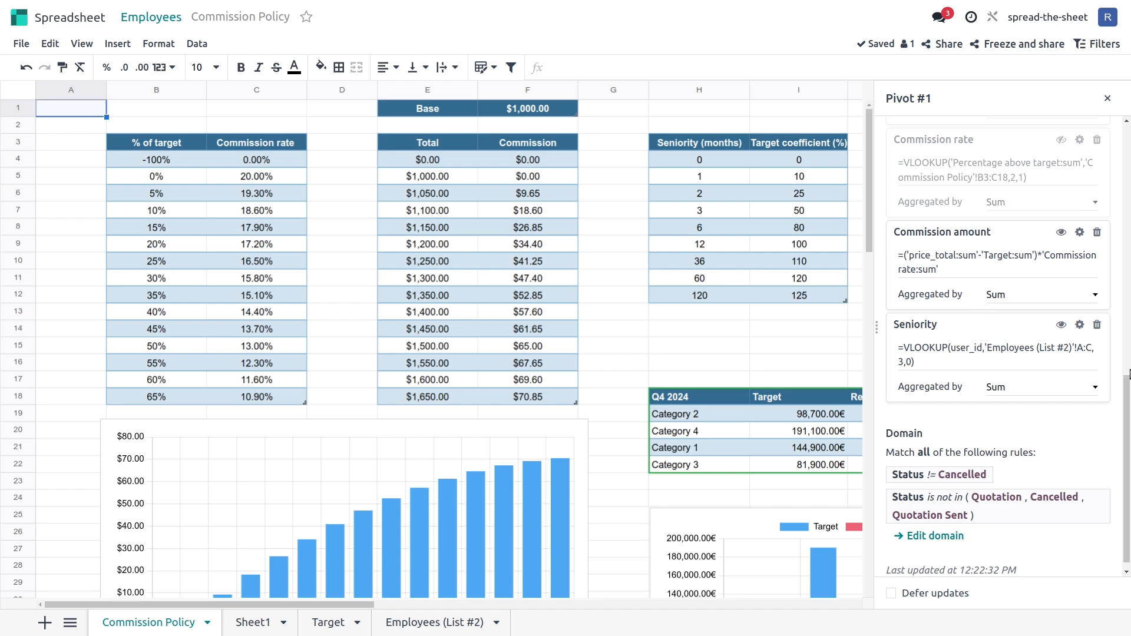
scroll(1115, 345, "up", 5)
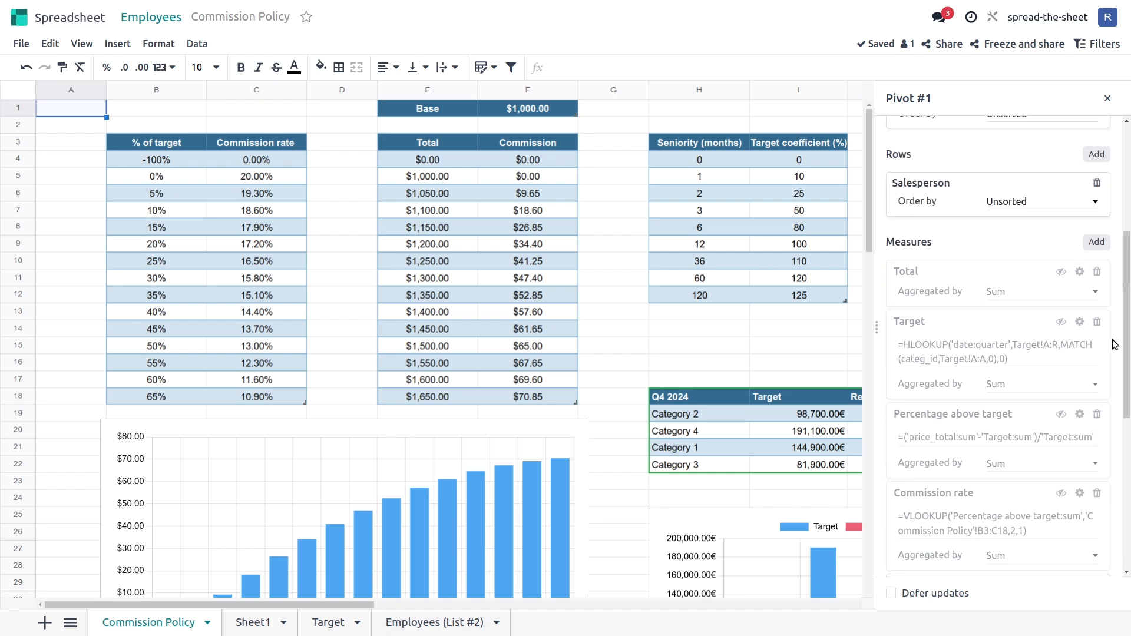
left_click(1096, 241)
scroll(1080, 461, "down", 10)
left_click(1010, 622)
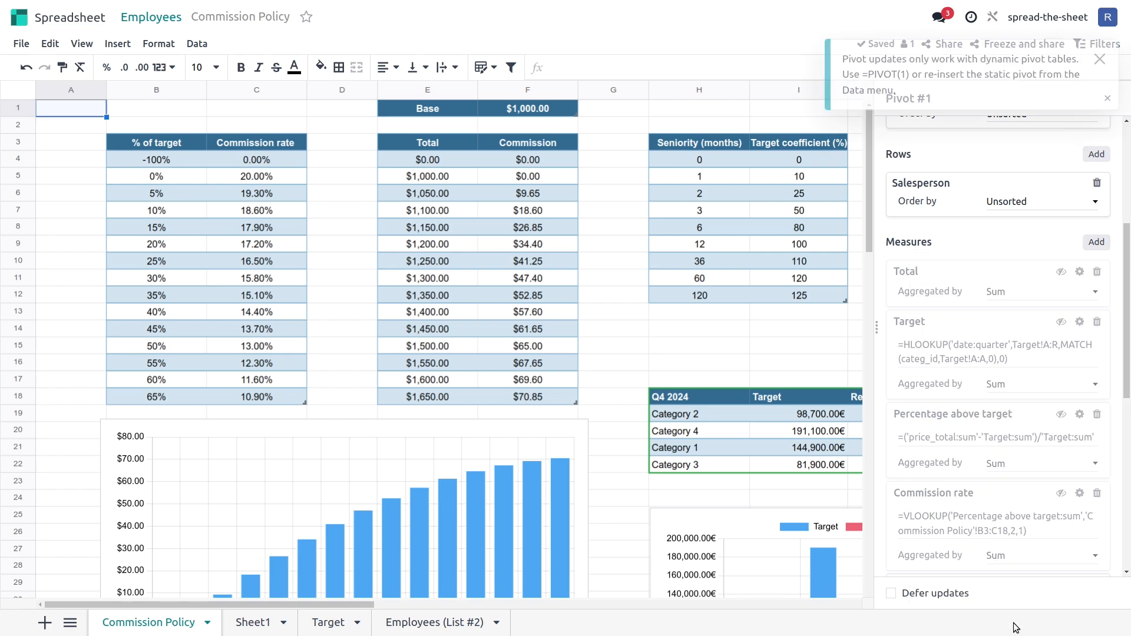
scroll(1006, 483, "down", 8)
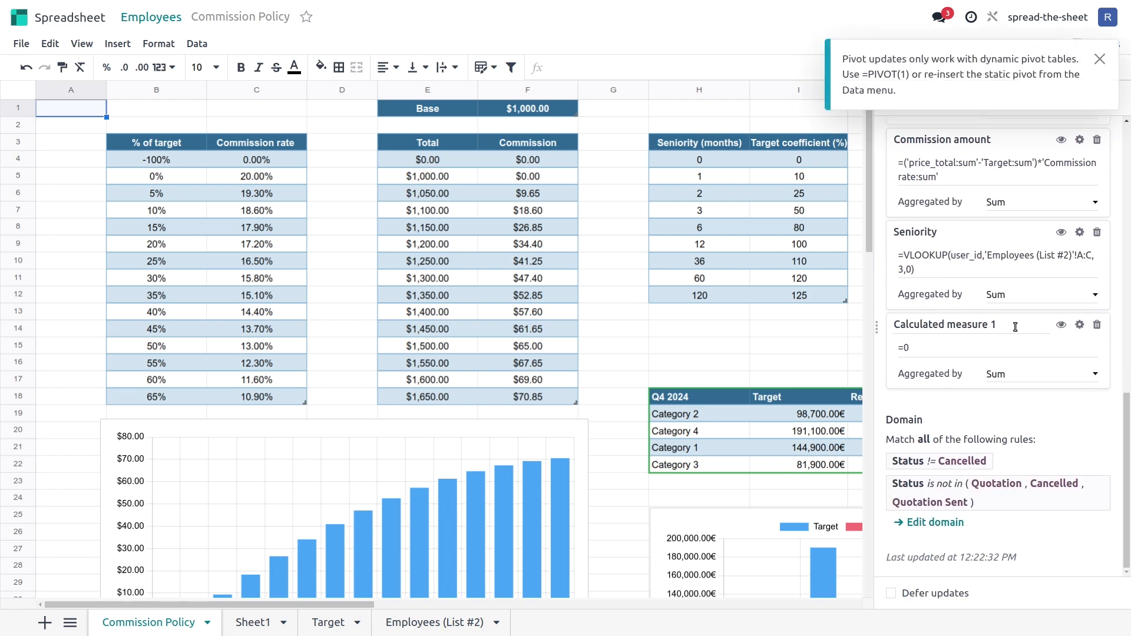
left_click(890, 326)
type("Seniro")
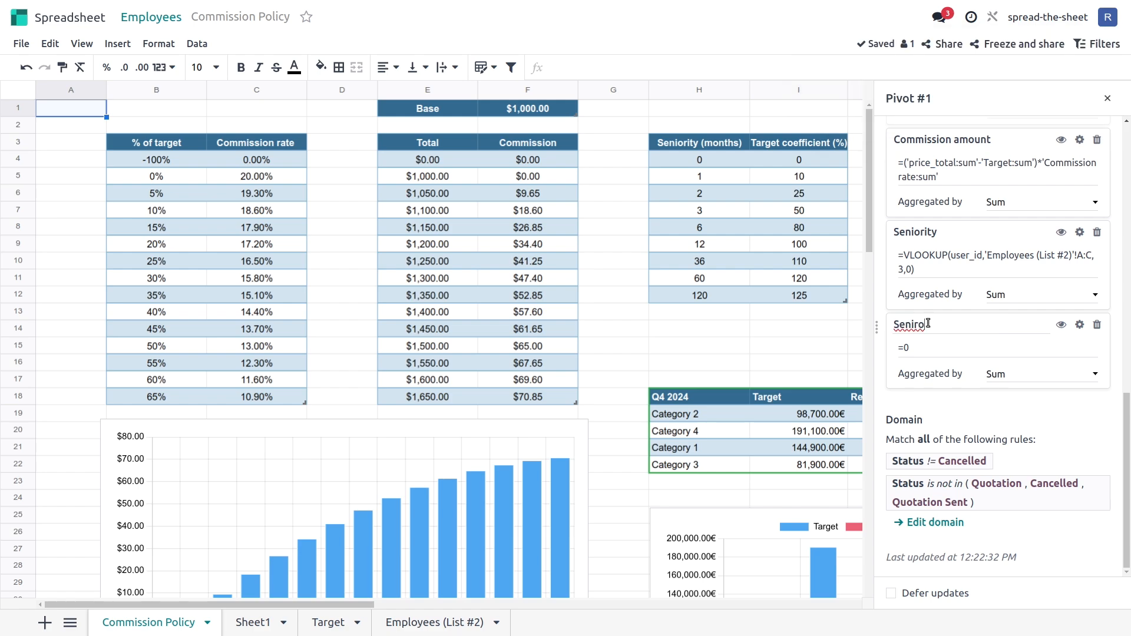
key("BackSpace")
key("BackSpace")
type("iority rate")
- Set the Seniority rate formula to =VLOOKUP('Seniority:sum',H3:I12,2,1), using the seniority coefficient table on the Commission Policy sheet as the range
left_click(933, 346)
key("BackSpace")
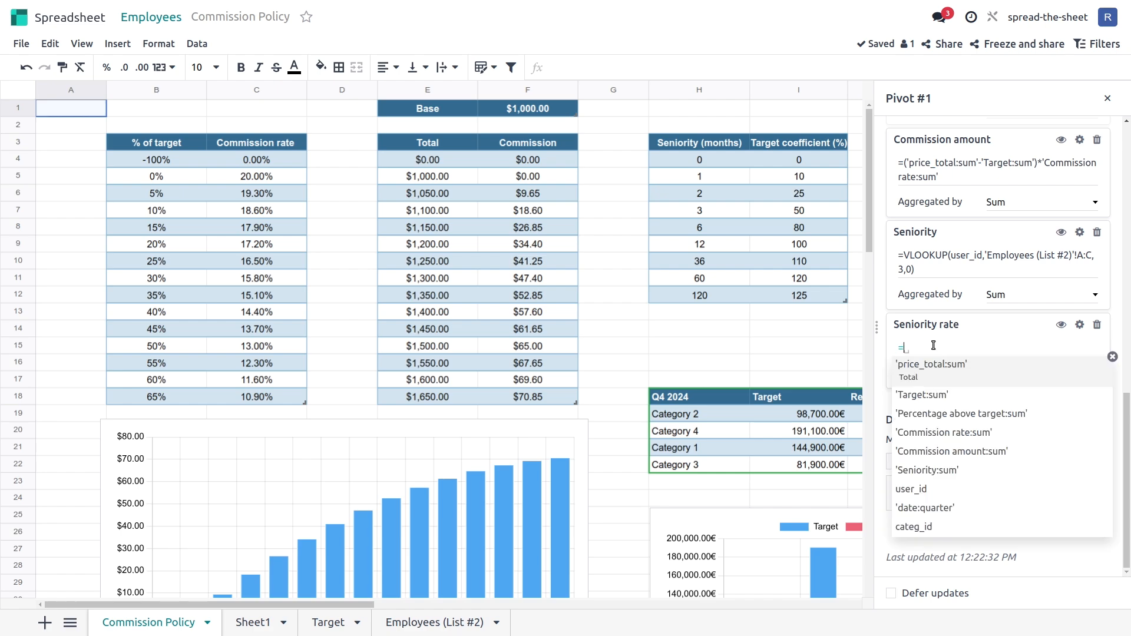
type("Vl")
key("Tab")
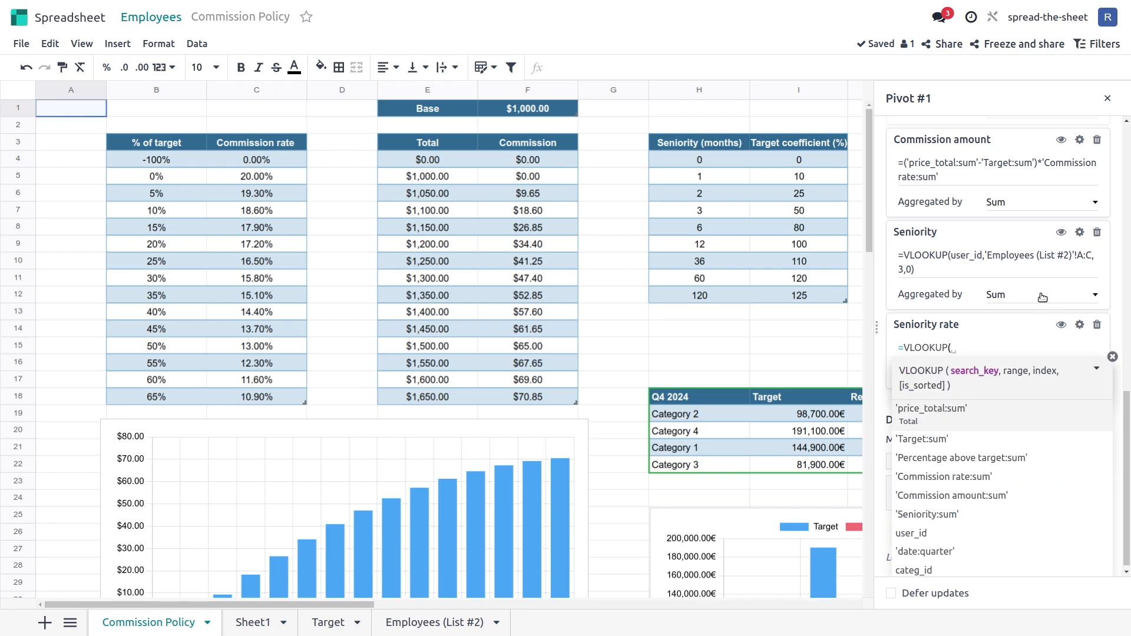
type("sen")
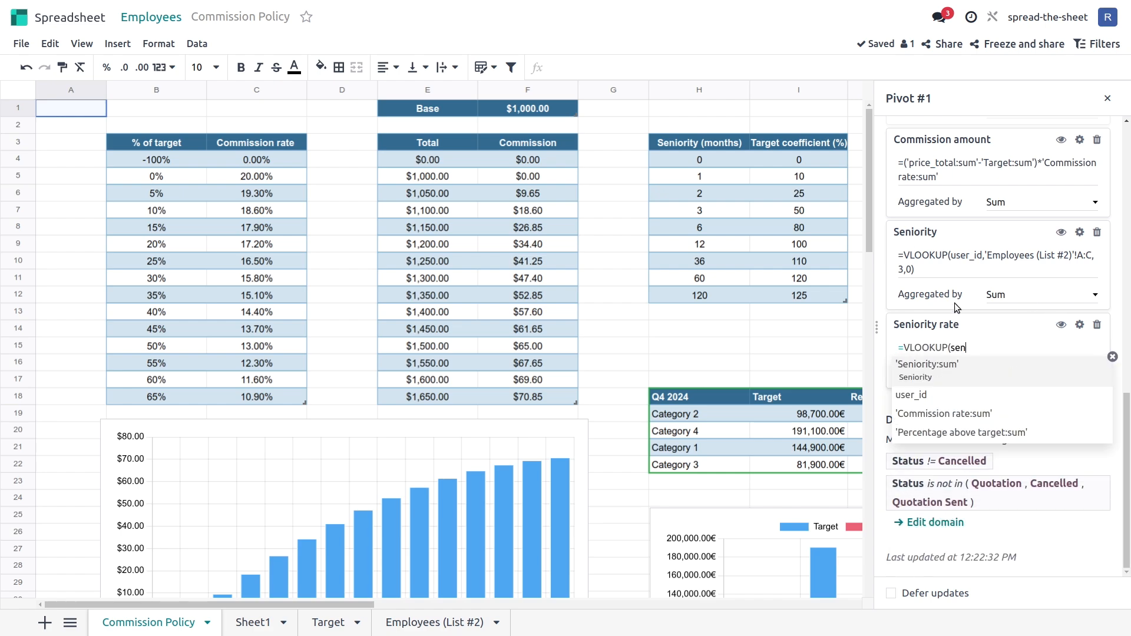
key("Tab")
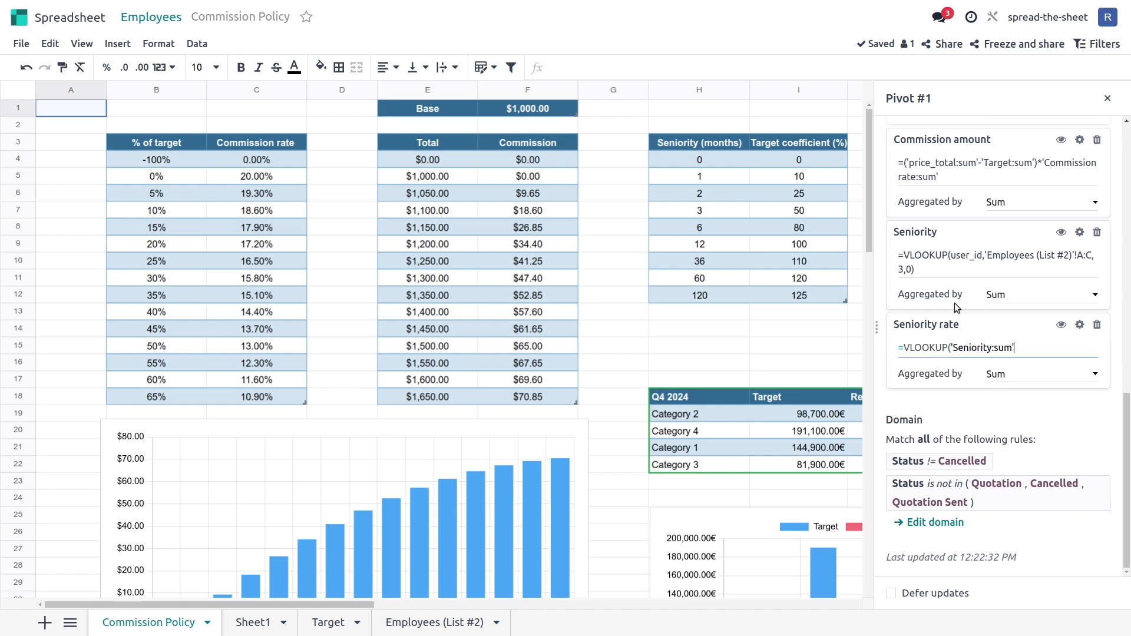
type(",")
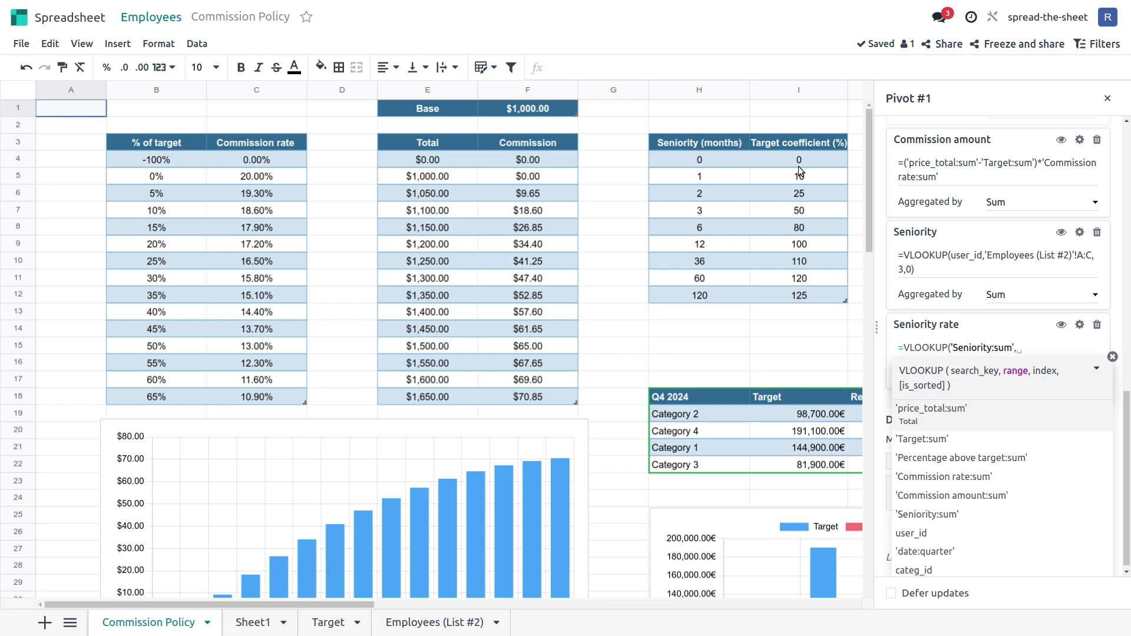
left_click_drag(711, 143, 779, 292)
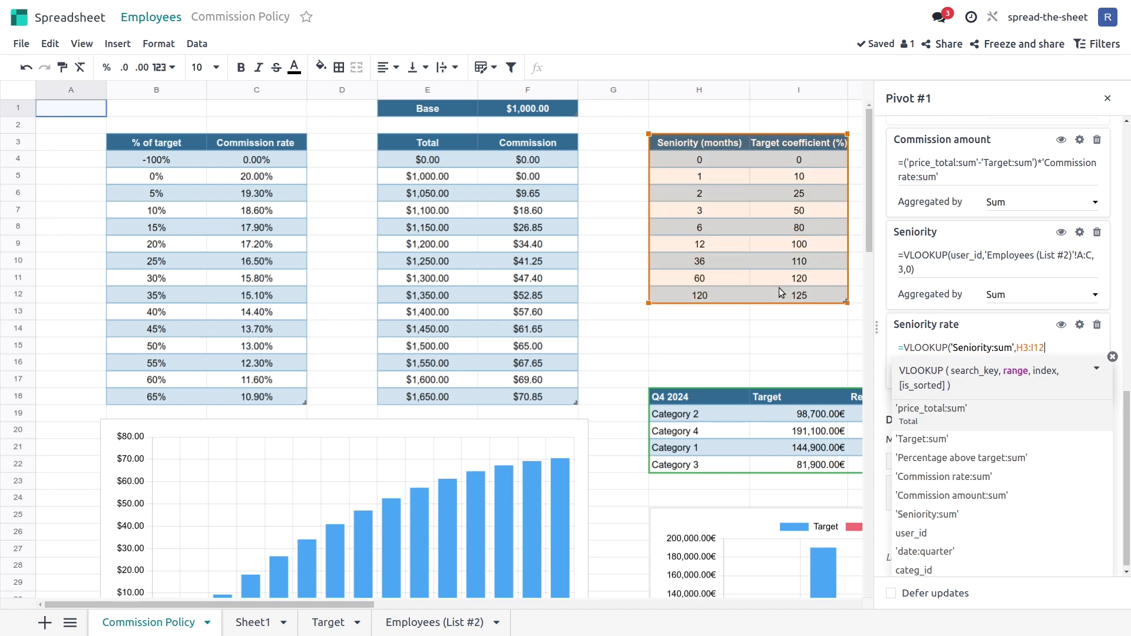
type(",2,1")
key("Return")
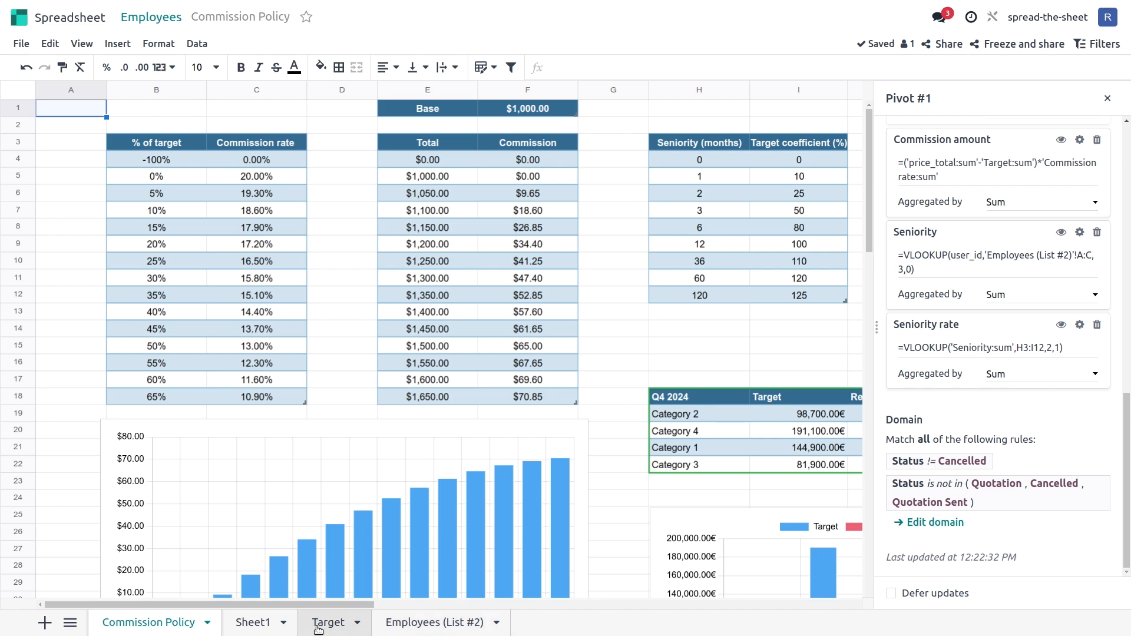
- Return to Sheet1 and append /100 to the Seniority rate measure's formula to turn the percentage into a coefficient
left_click(254, 624)
left_click(385, 181)
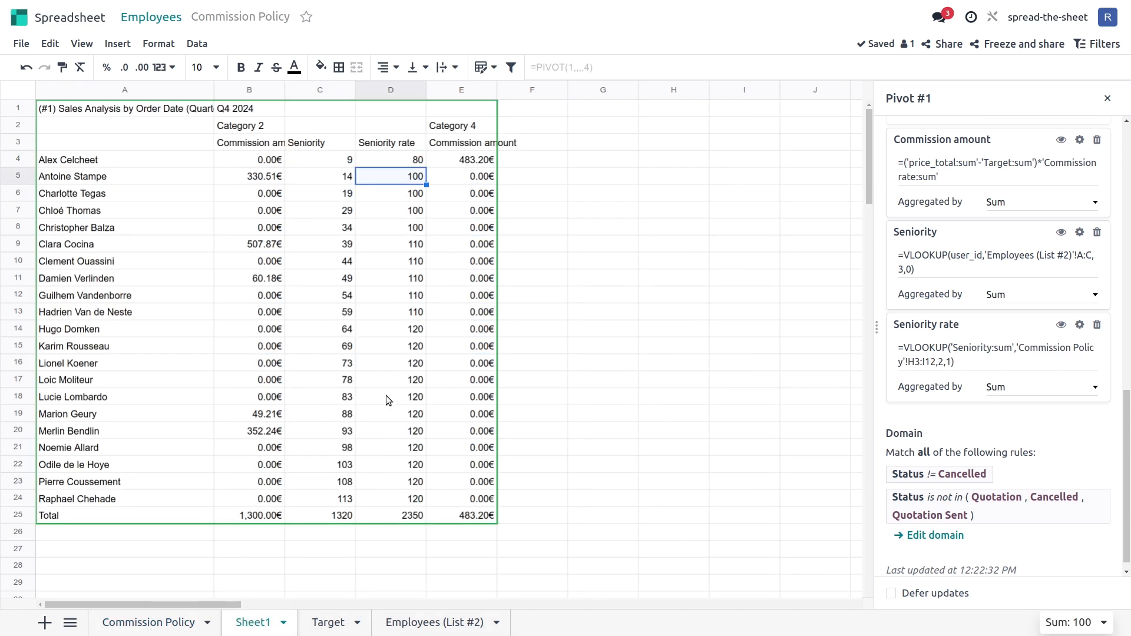
left_click(988, 365)
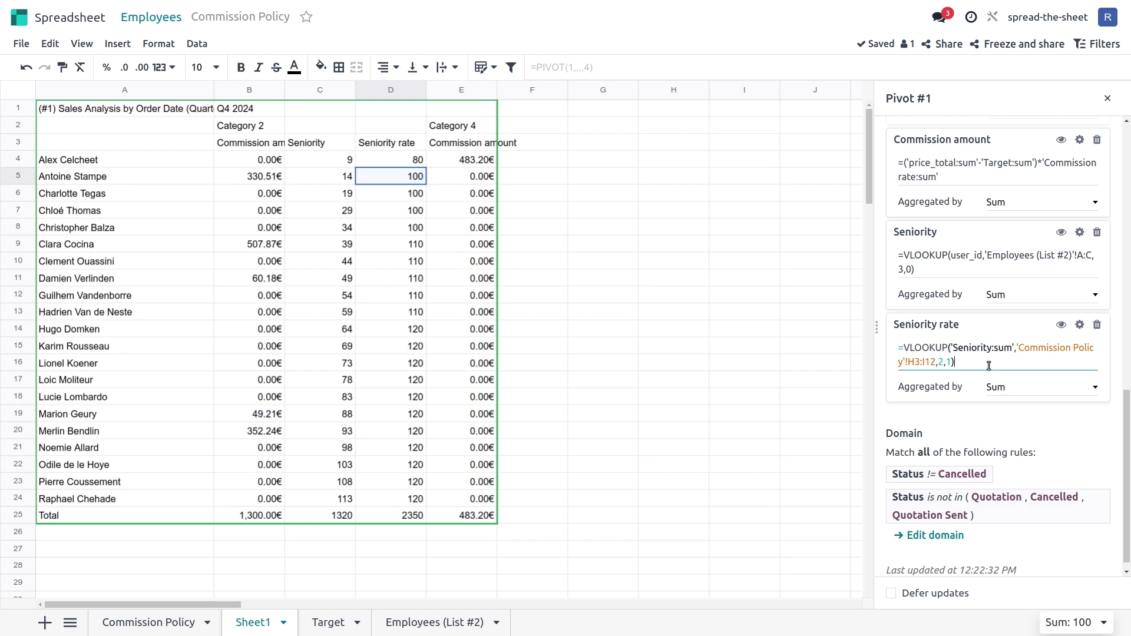
type("/100")
key("Return")
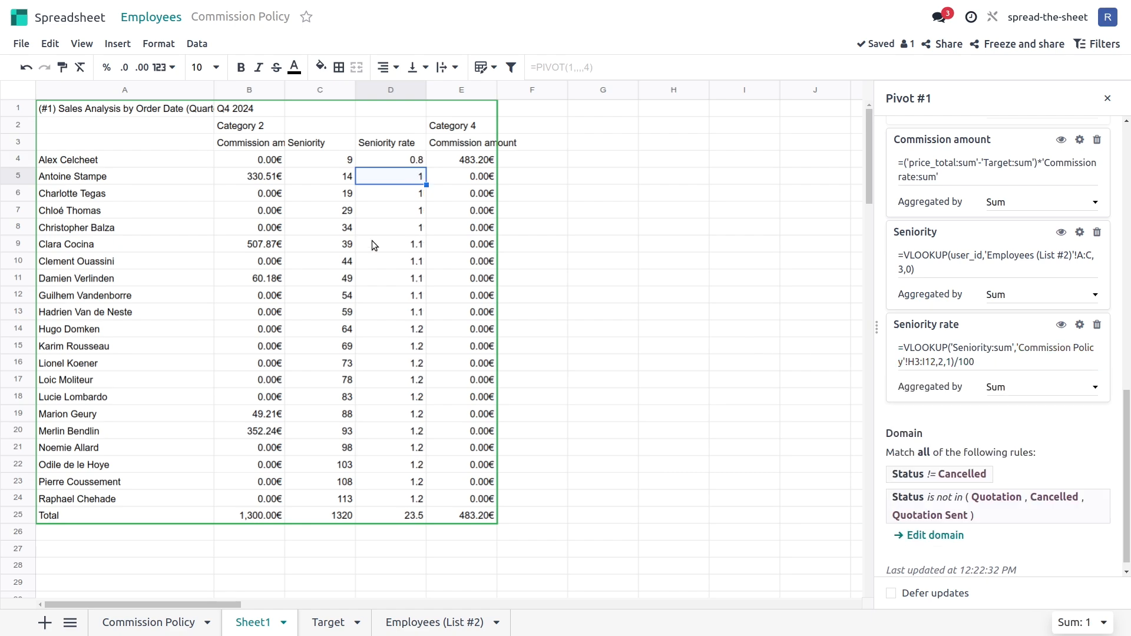
left_click(398, 154)
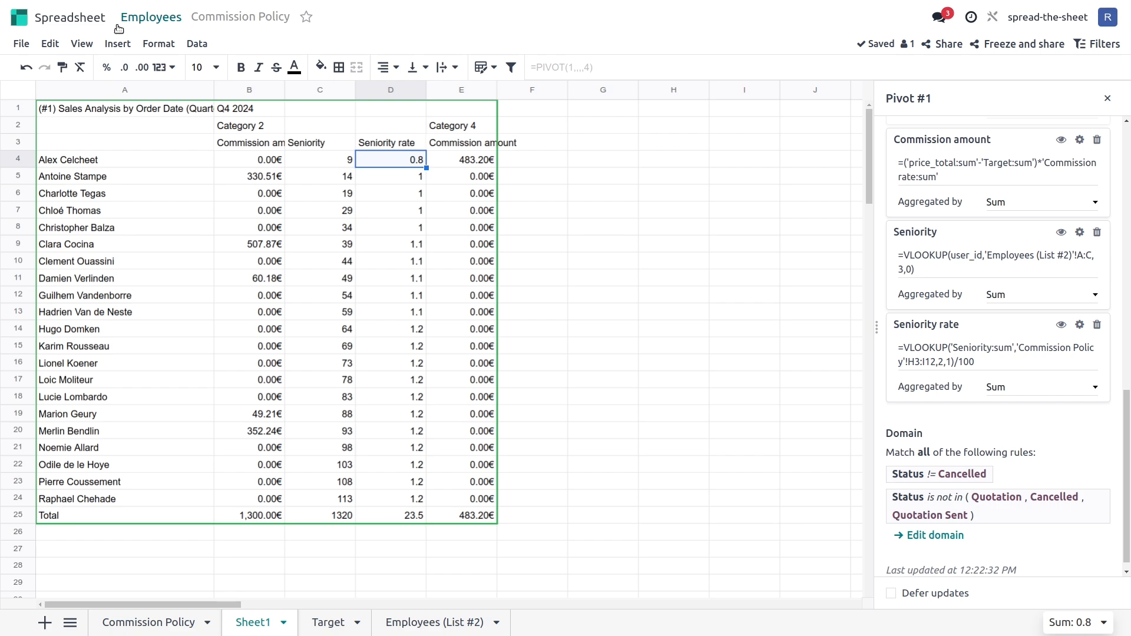
- Format the pivot's Seniority rate measure as a percentage and move the selection back to its values
left_click(107, 67)
left_click(548, 237)
key("Left")
key("Left")
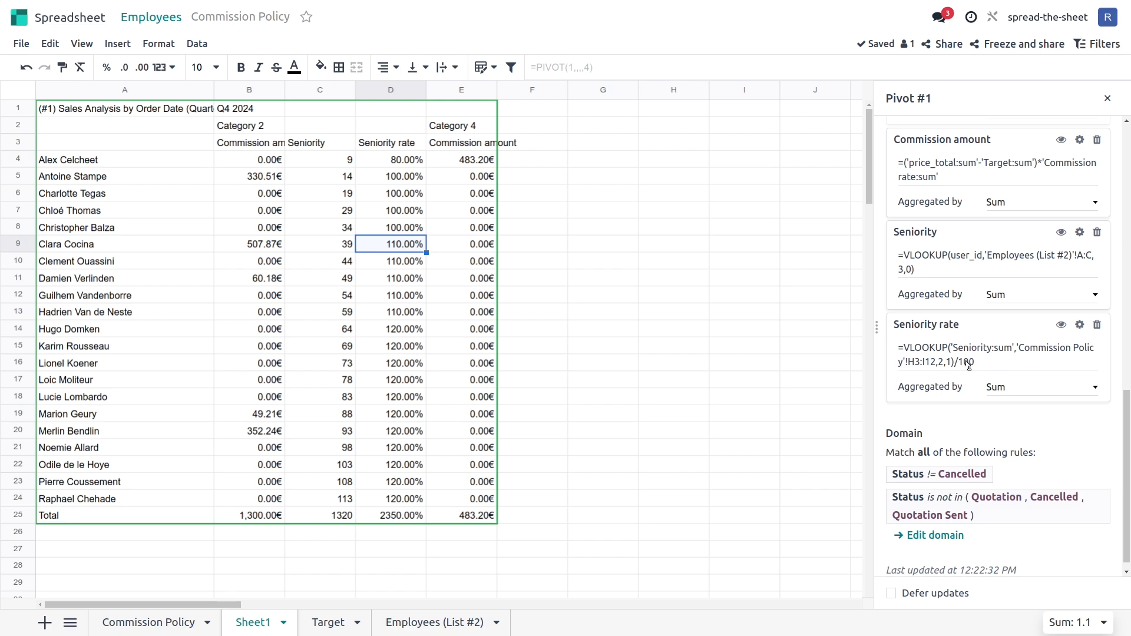
- Multiply the Target measure's formula by 'Seniority rate:sum' so each salesperson's target is adjusted by seniority
scroll(966, 359, "up", 5)
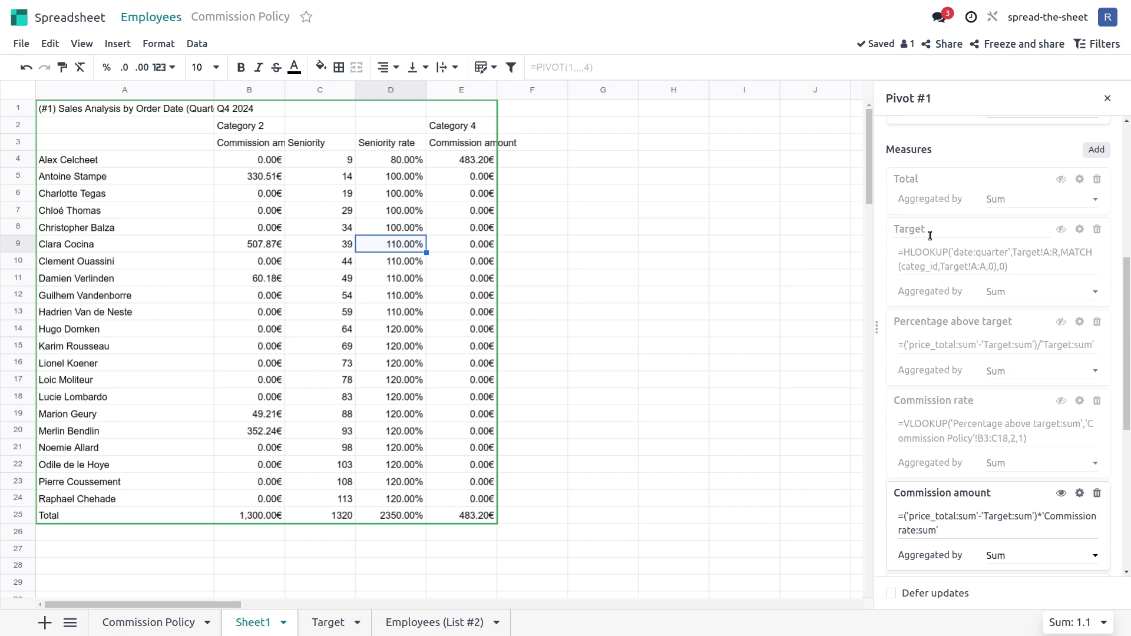
left_click(1029, 270)
type("*")
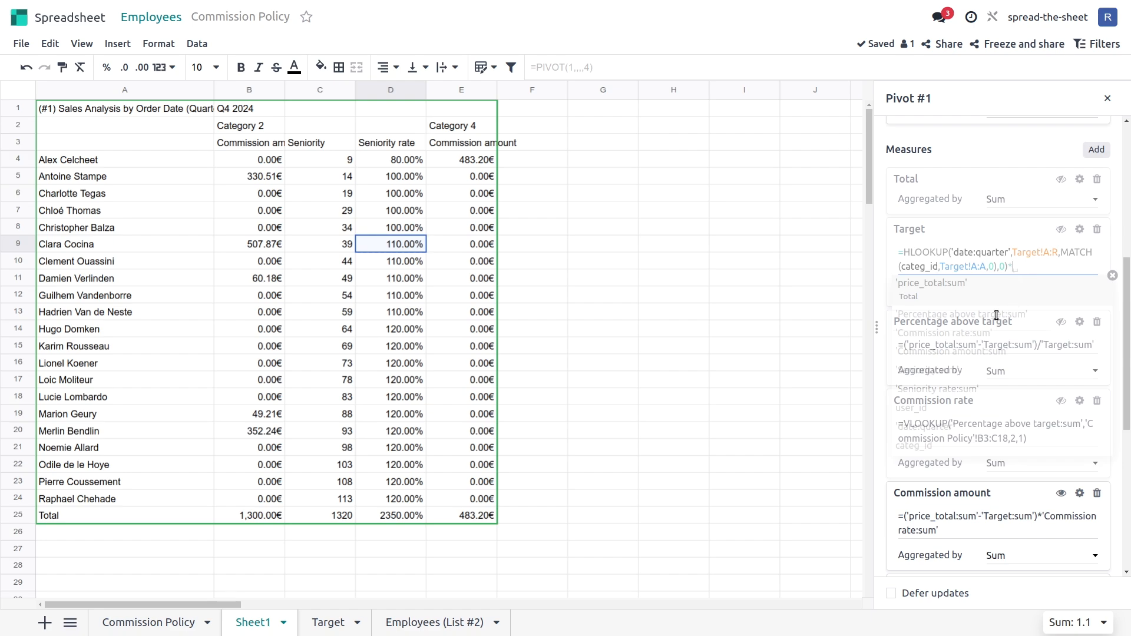
type("sen")
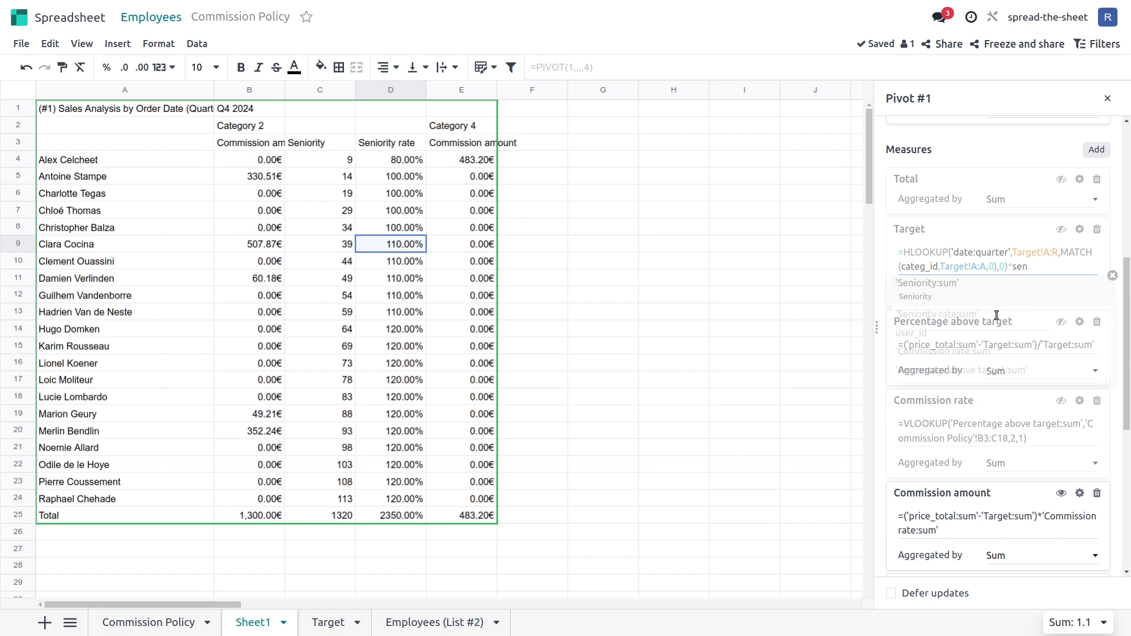
left_click(996, 315)
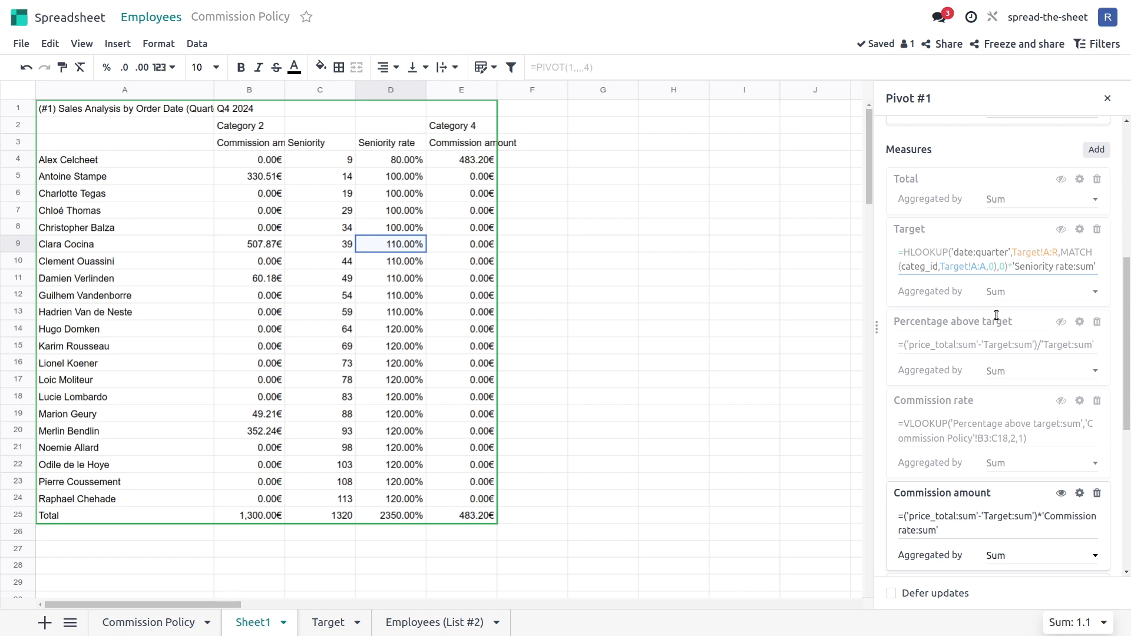
left_click(801, 303)
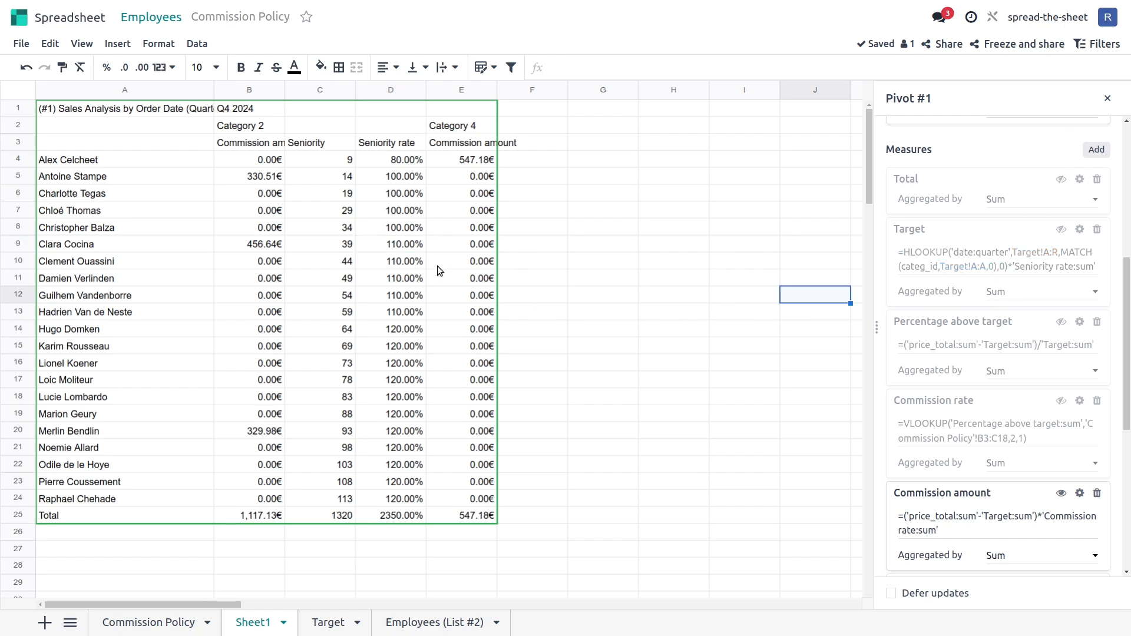
- Hide the Seniority and Seniority rate measures in the pivot, leaving only Commission amount shown for each category
scroll(410, 416, "down", 3)
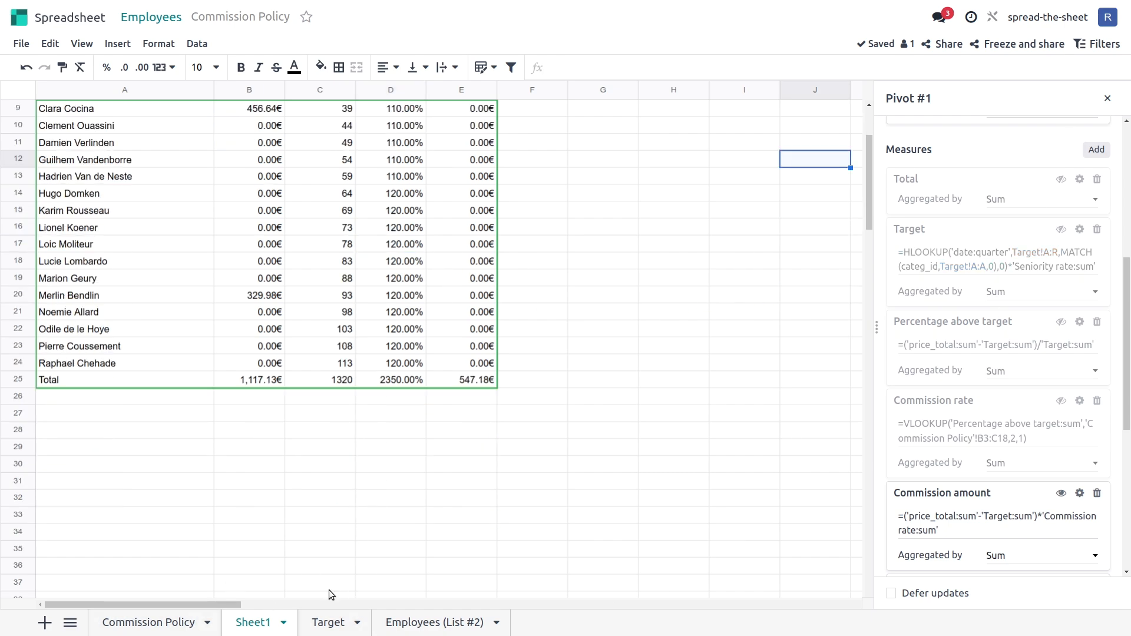
scroll(1073, 217, "down", 3)
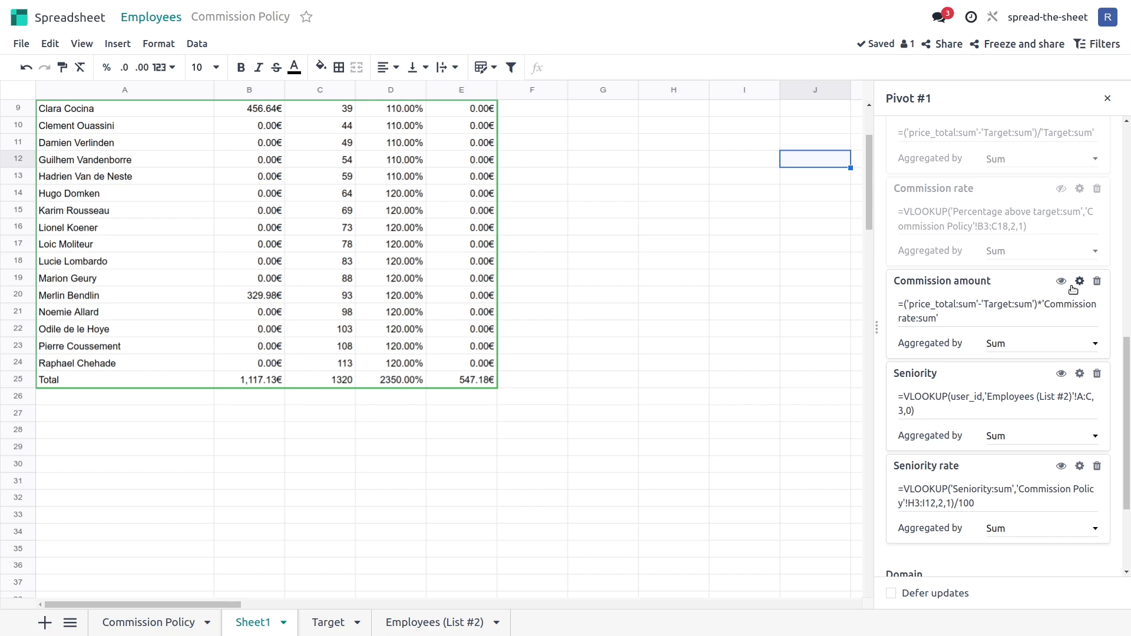
left_click(1061, 375)
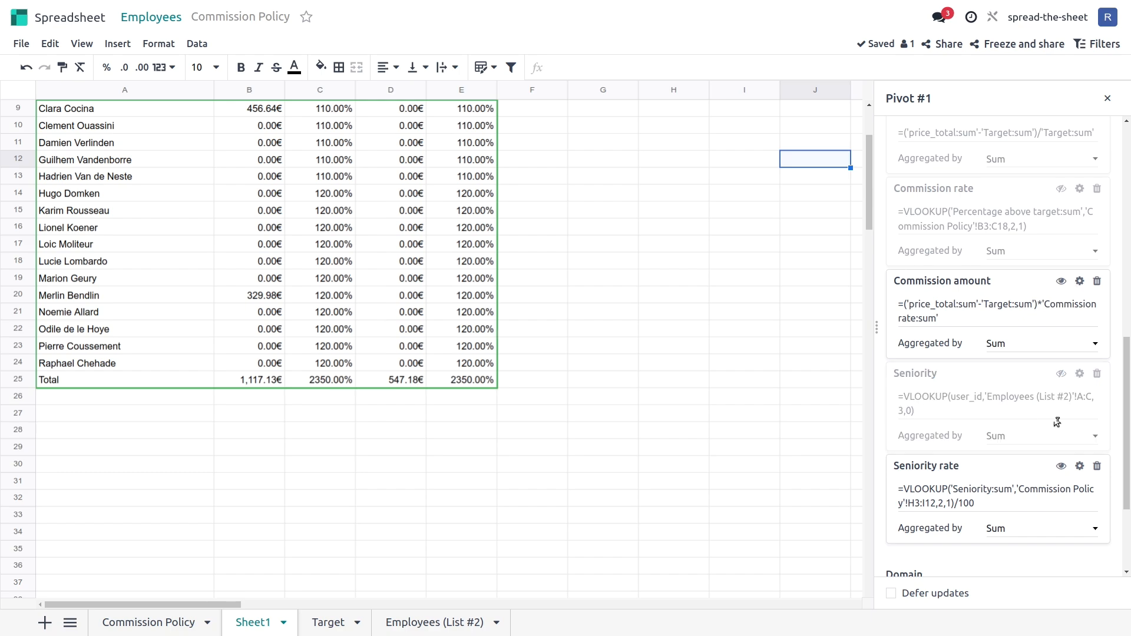
left_click(1060, 465)
left_click(479, 486)
scroll(508, 465, "up", 3)
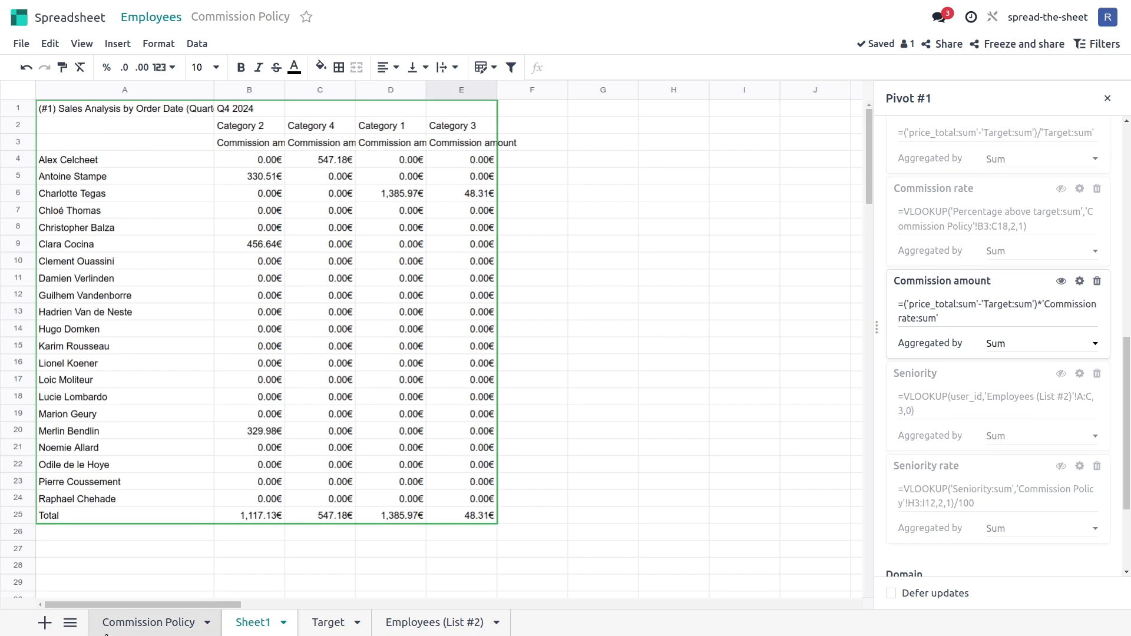
- Show the Commission Policy sheet and examine the commission amounts per salesperson and category, then return to its rate tables
left_click(148, 622)
scroll(361, 377, "down", 4)
scroll(361, 371, "down", 3)
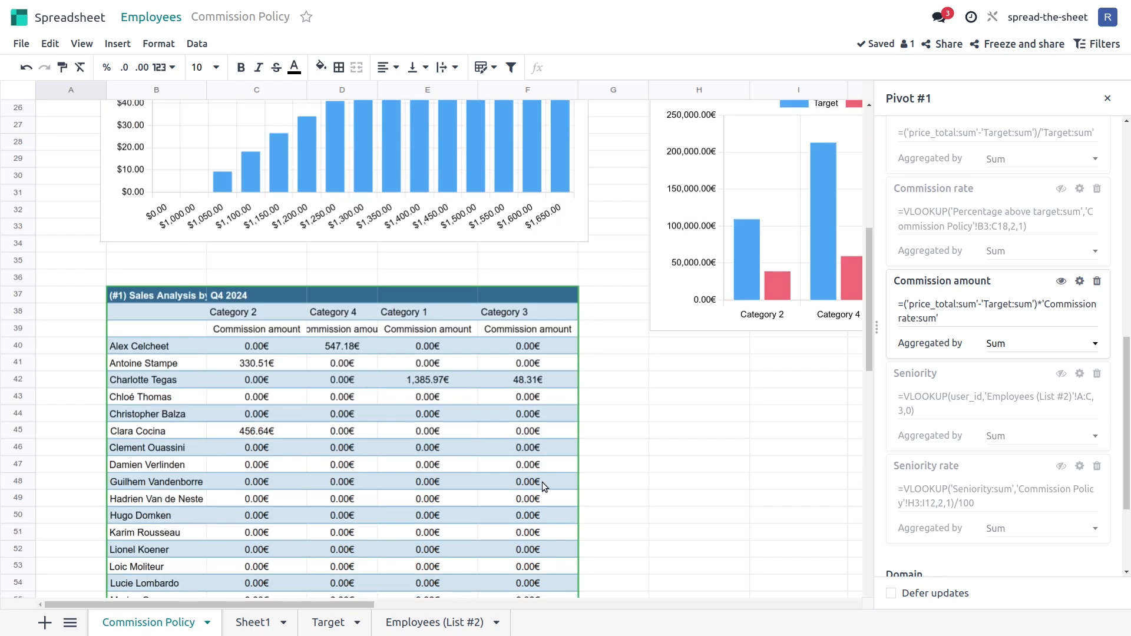
scroll(722, 392, "down", 4)
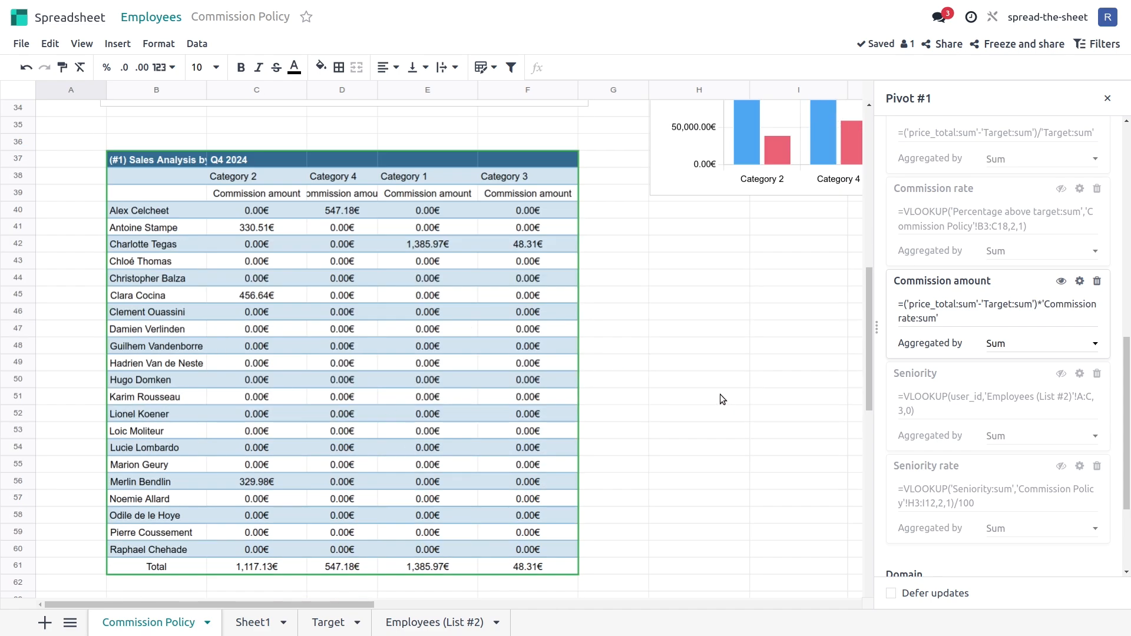
scroll(720, 394, "up", 12)
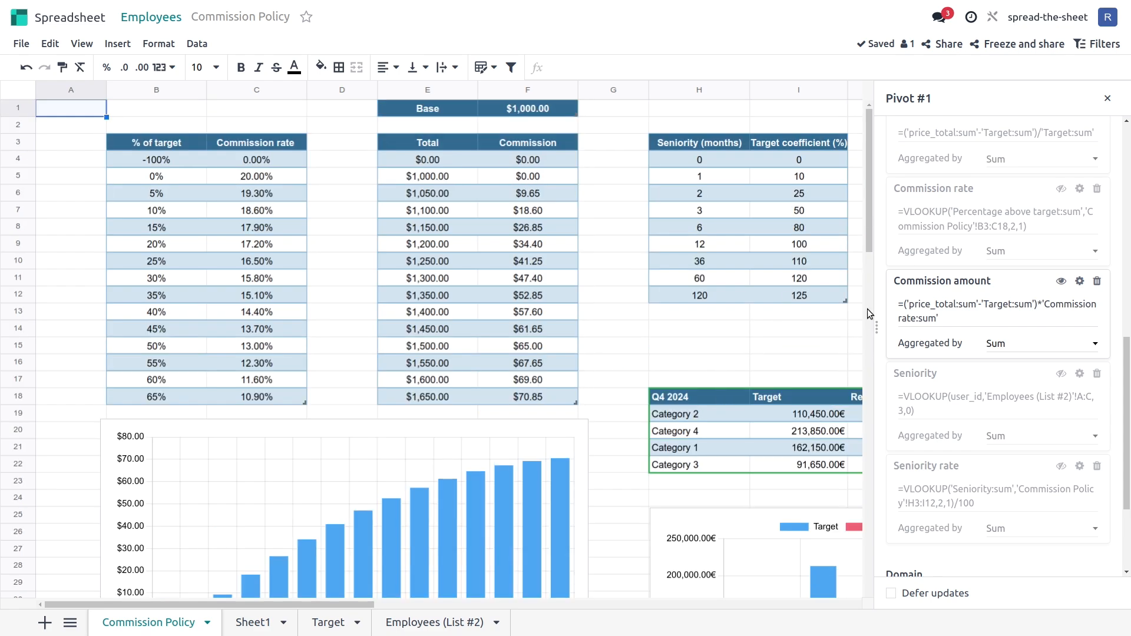
left_click(756, 343)
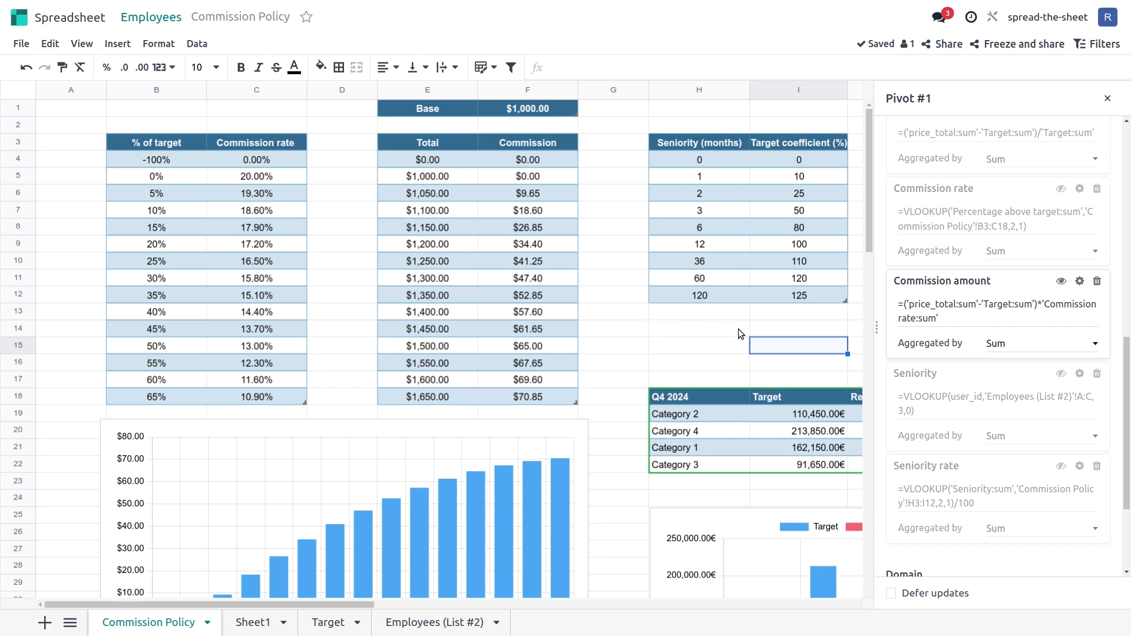